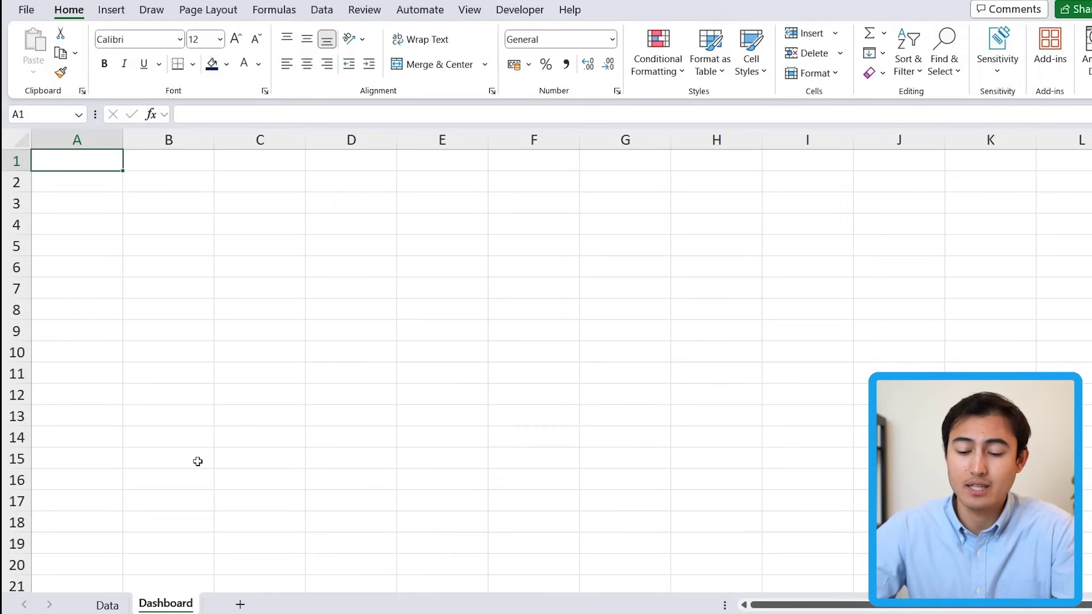
Look over the retailer dataset on the Data sheet.
key(ctrl+Page_Up)
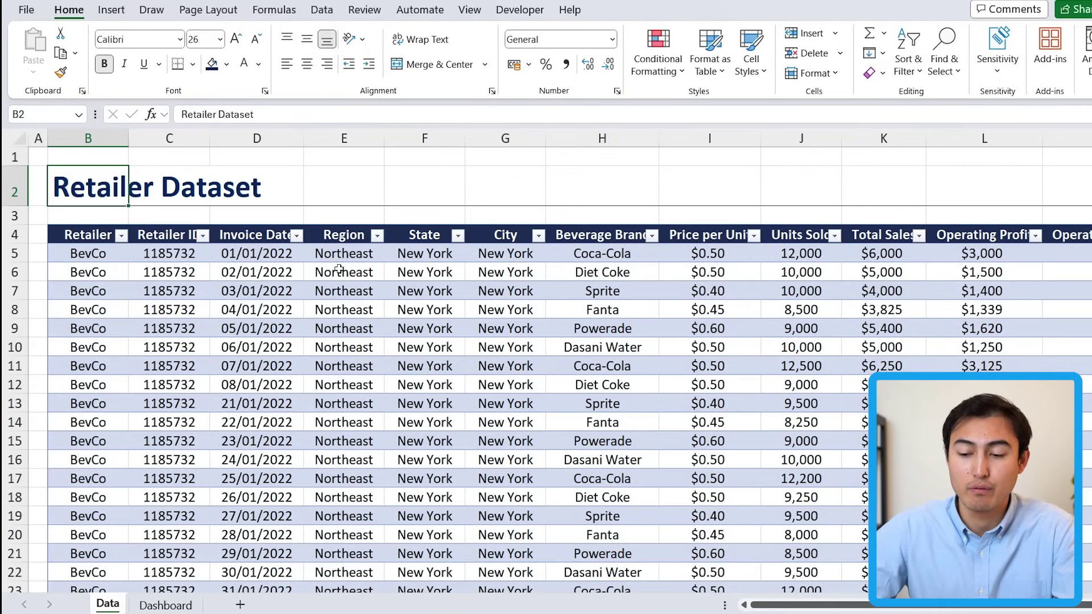
scroll(409, 344, down, 6)
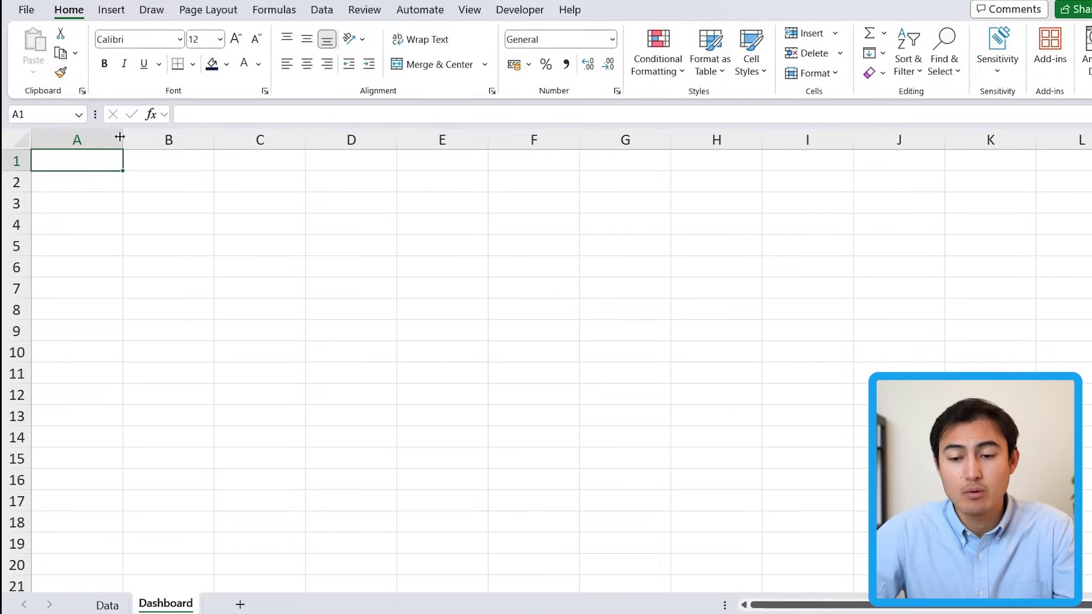
Widen column A of the Dashboard sheet to more than double its width and fill it with the recently used dark navy.
drag(123, 140, 238, 150)
click(157, 139)
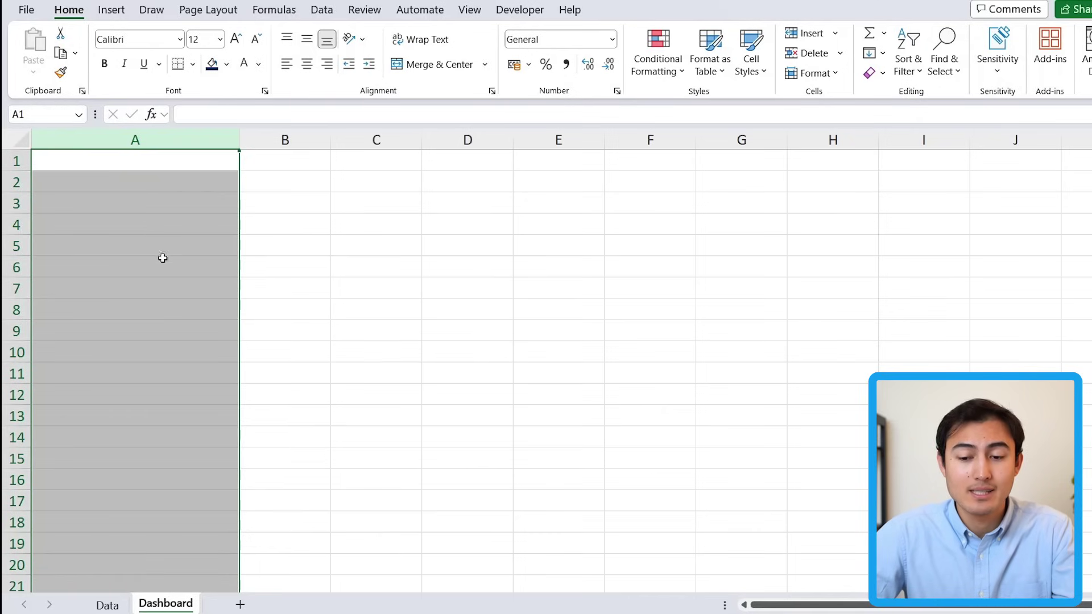
click(226, 64)
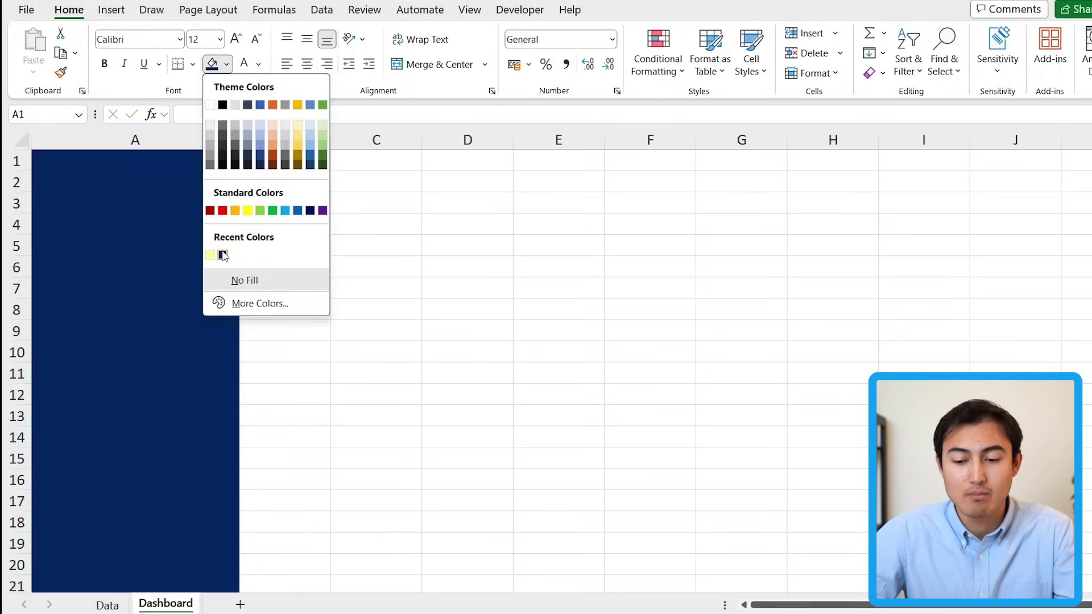
click(222, 255)
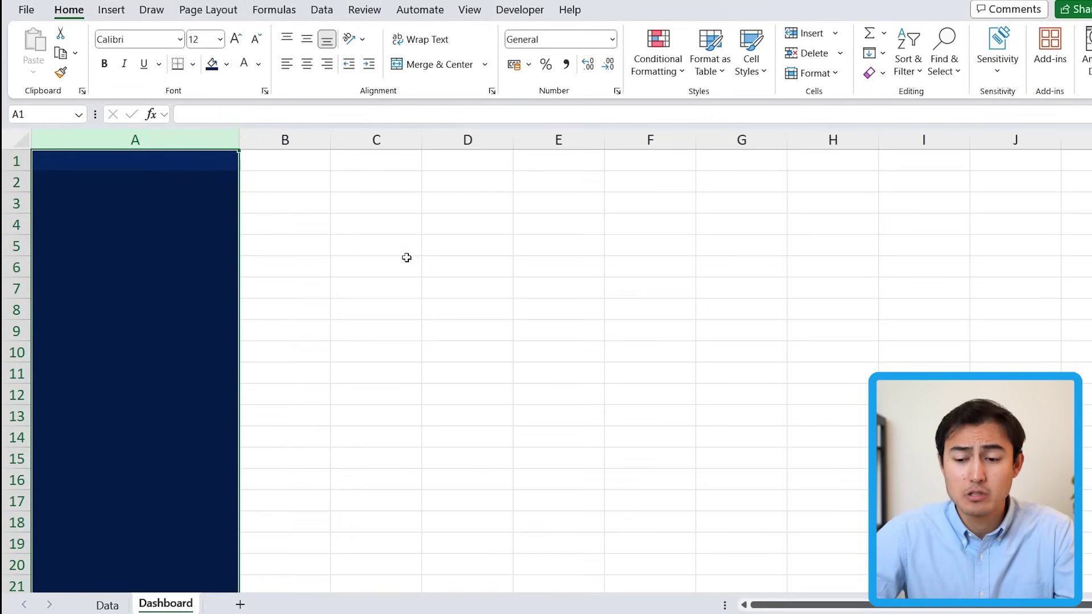
Turn off the gridlines on the Dashboard sheet.
click(366, 243)
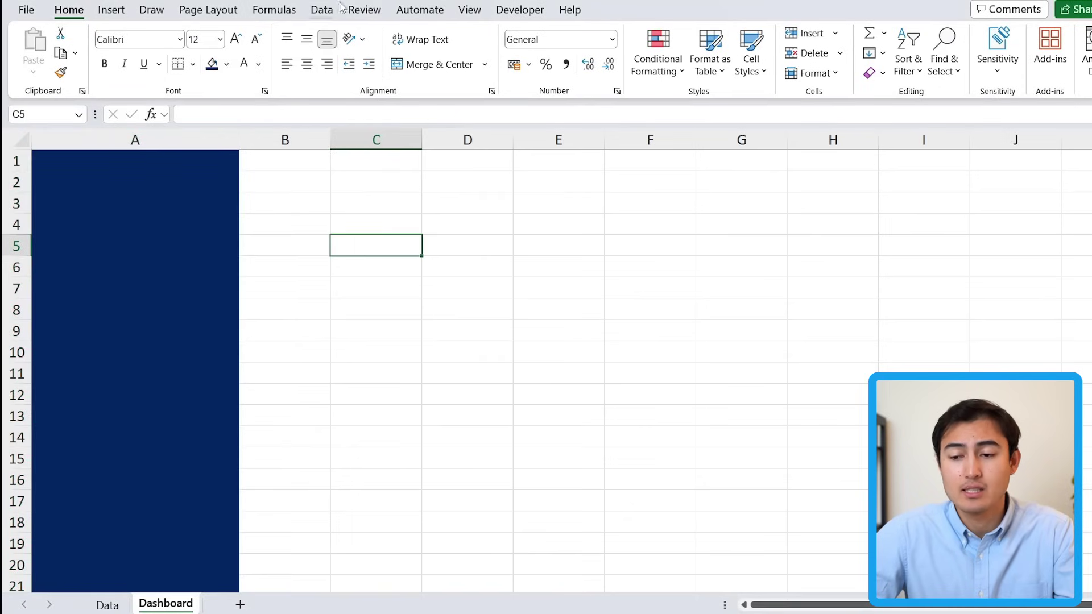
click(469, 9)
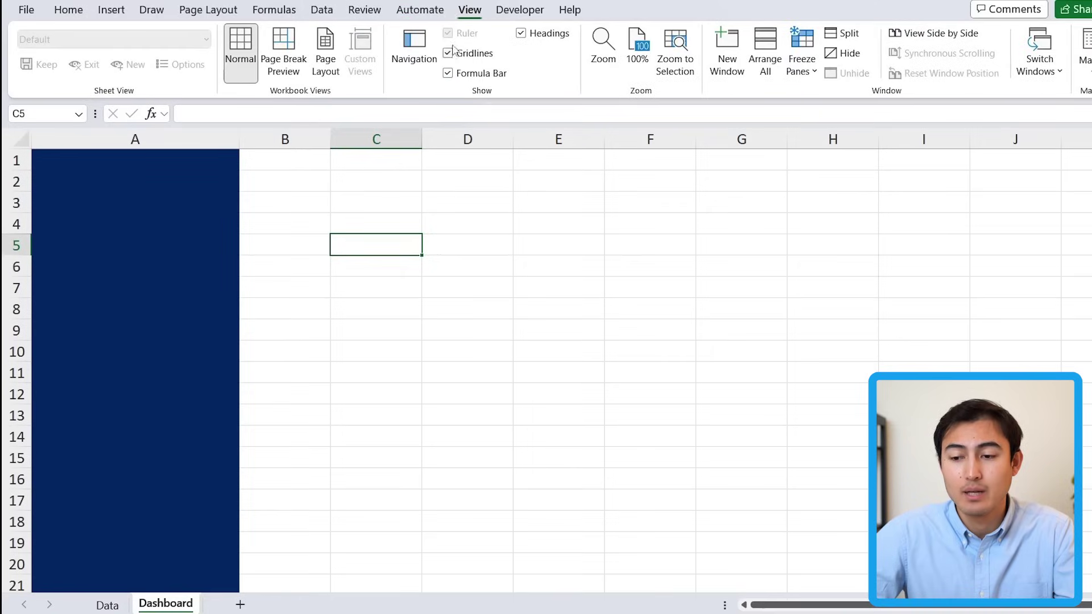
click(448, 54)
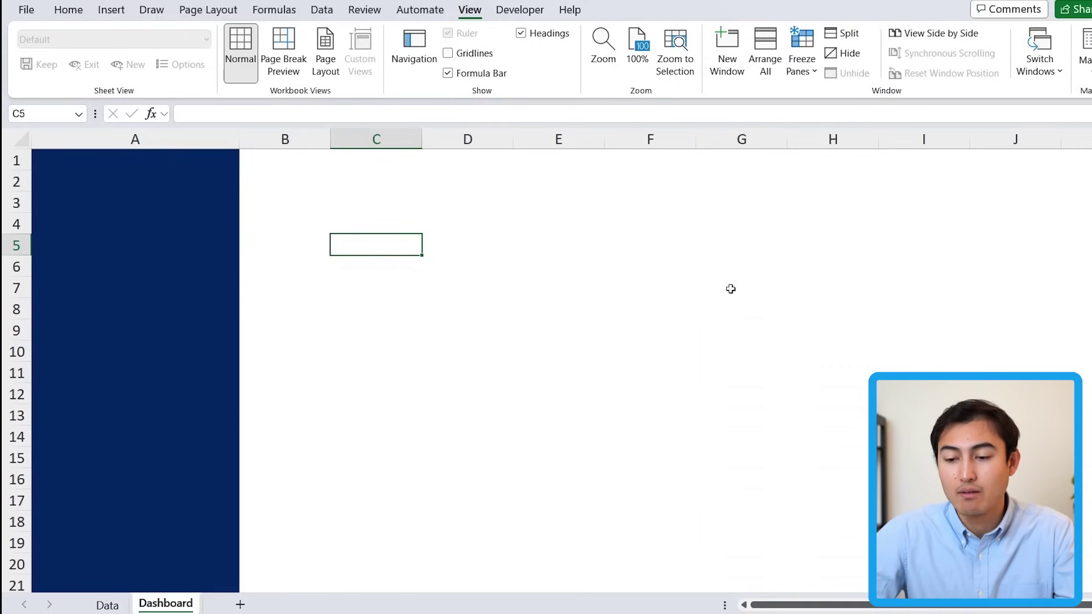
Draw a wide banner rectangle about 18.63 cm by 1.63 cm across columns C to J, just below row 1.
click(117, 14)
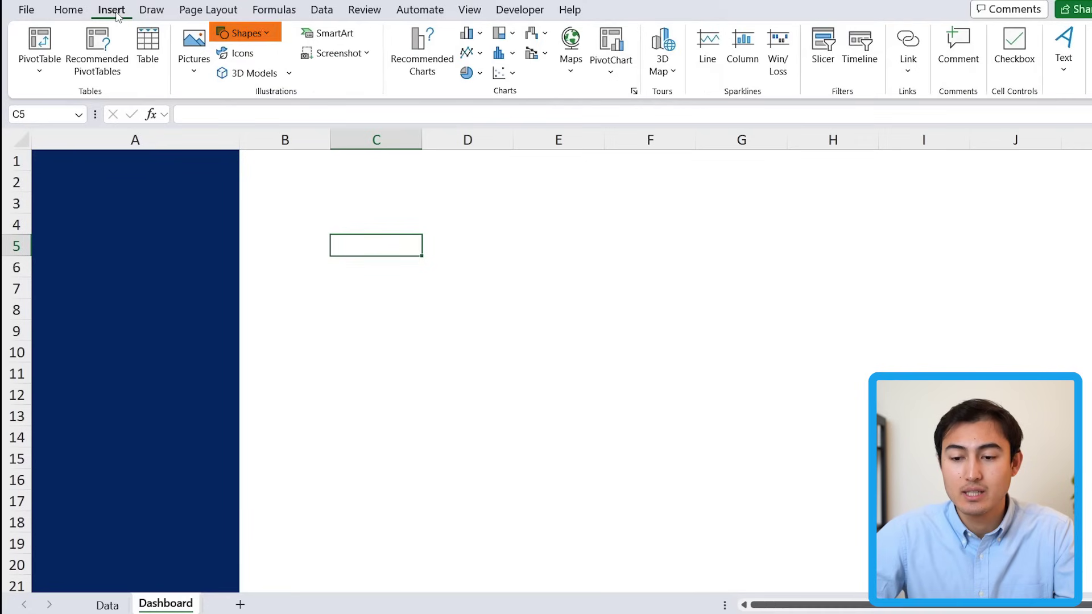
click(261, 33)
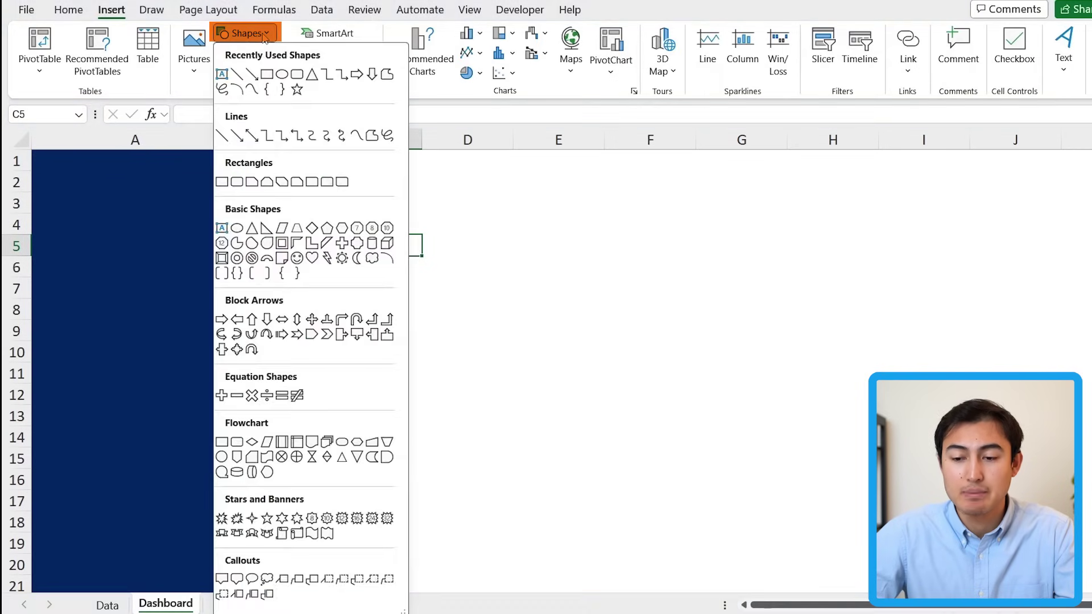
click(267, 75)
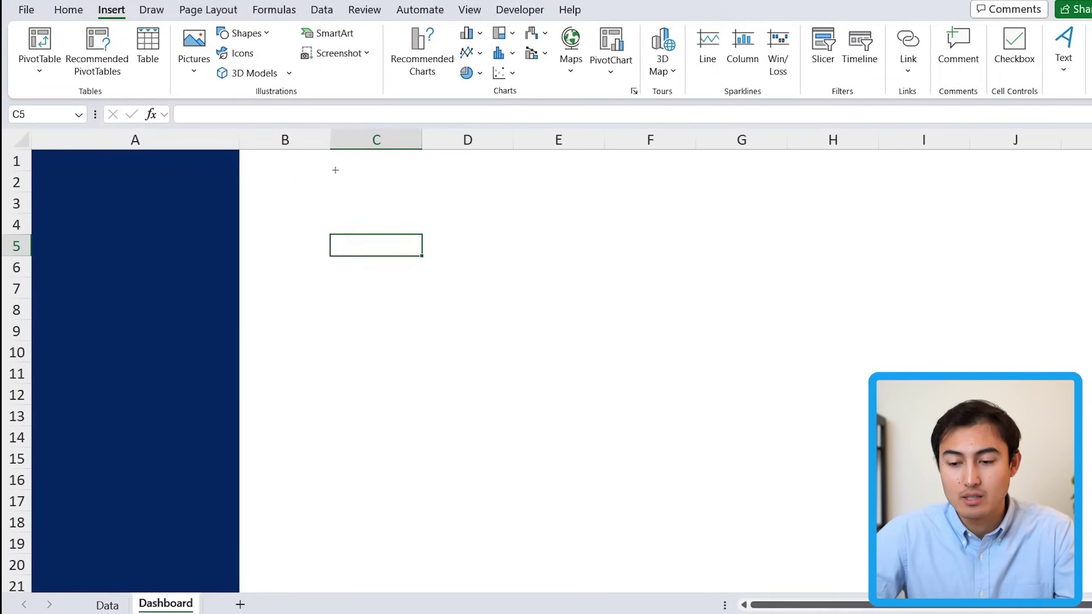
mouse_move(333, 175)
mouse_down()
mouse_move(769, 217)
mouse_move(972, 205)
mouse_move(992, 229)
mouse_move(1048, 236)
mouse_up()
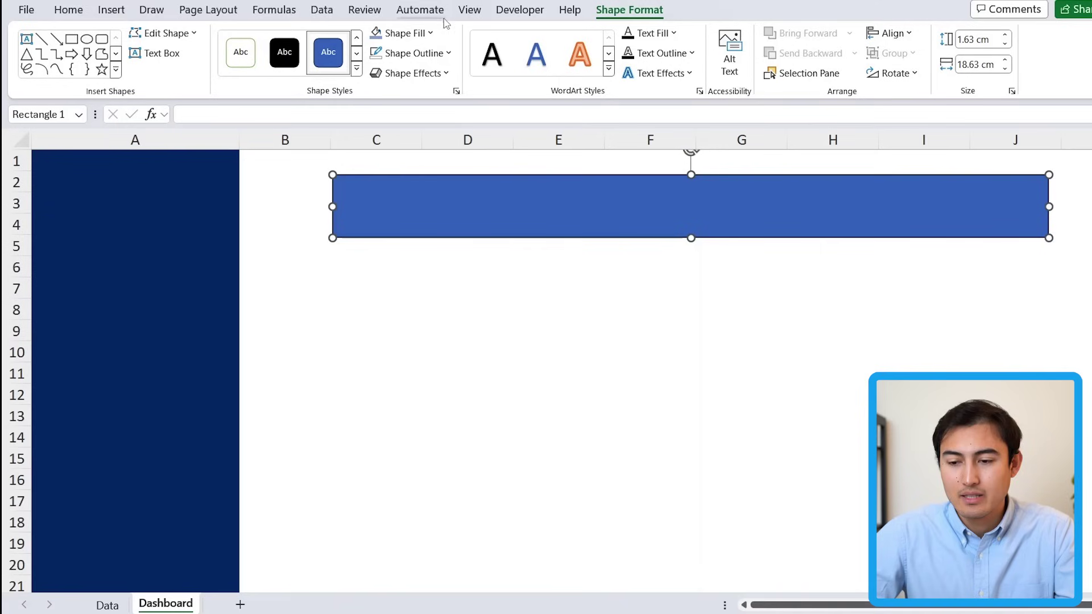
Fill the banner rectangle with the recently used dark navy and add an outer shadow offset to its bottom right.
click(401, 33)
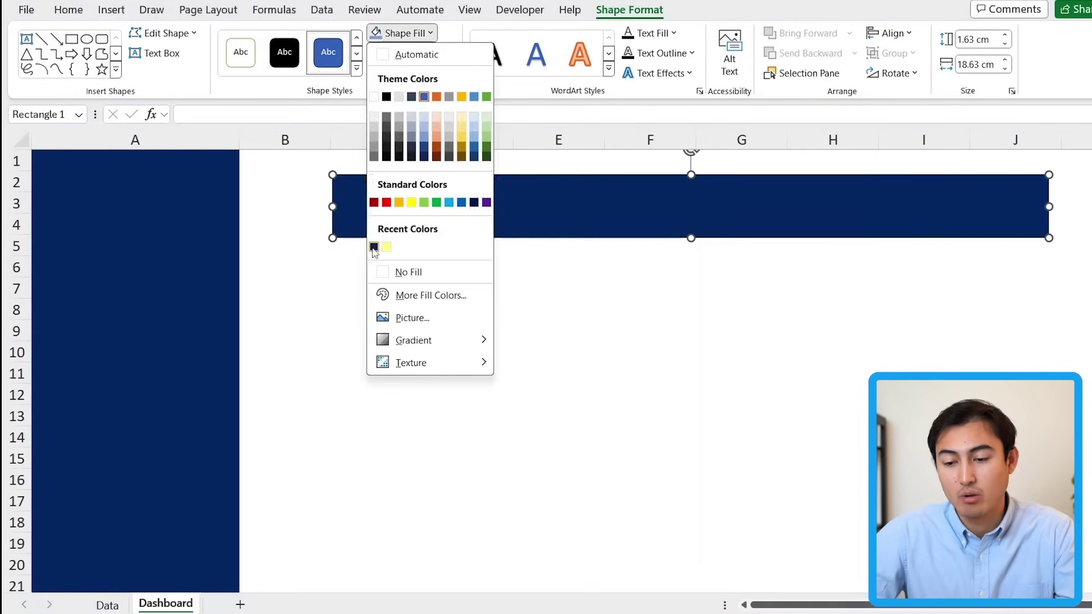
click(373, 246)
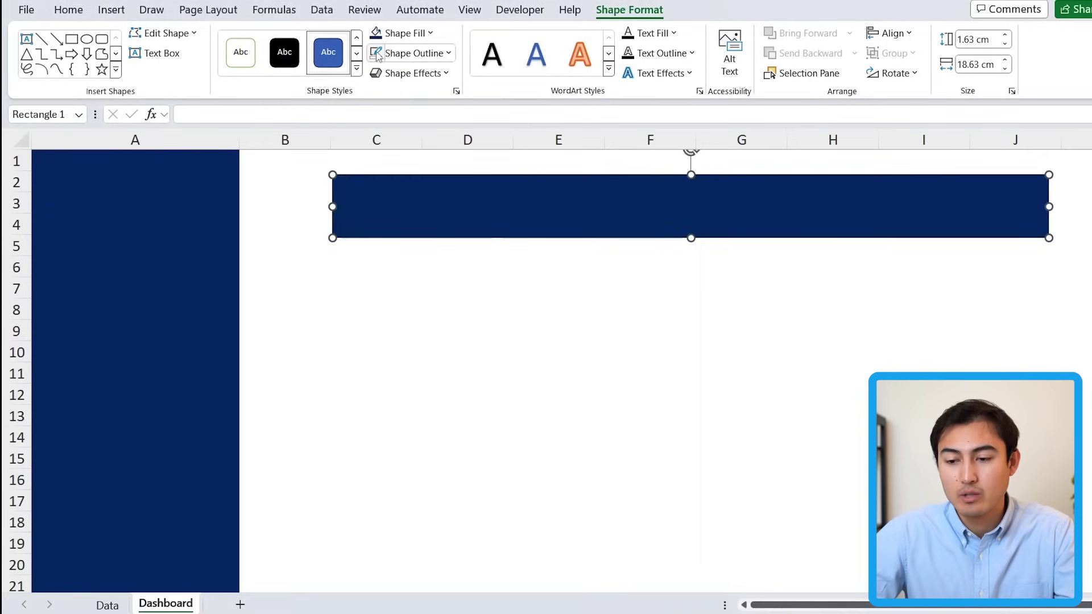
click(438, 73)
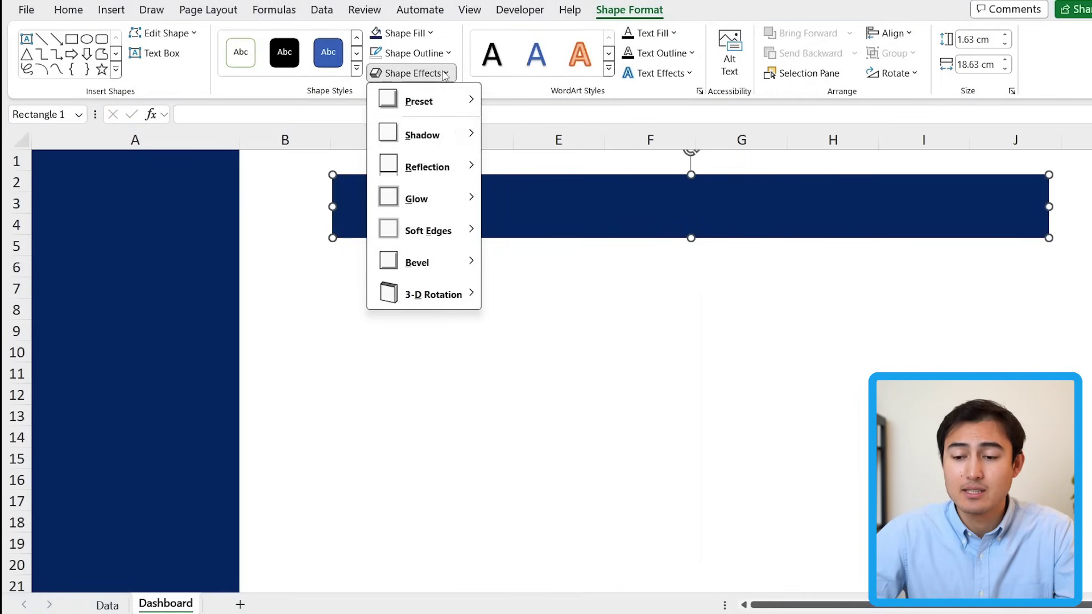
mouse_move(449, 142)
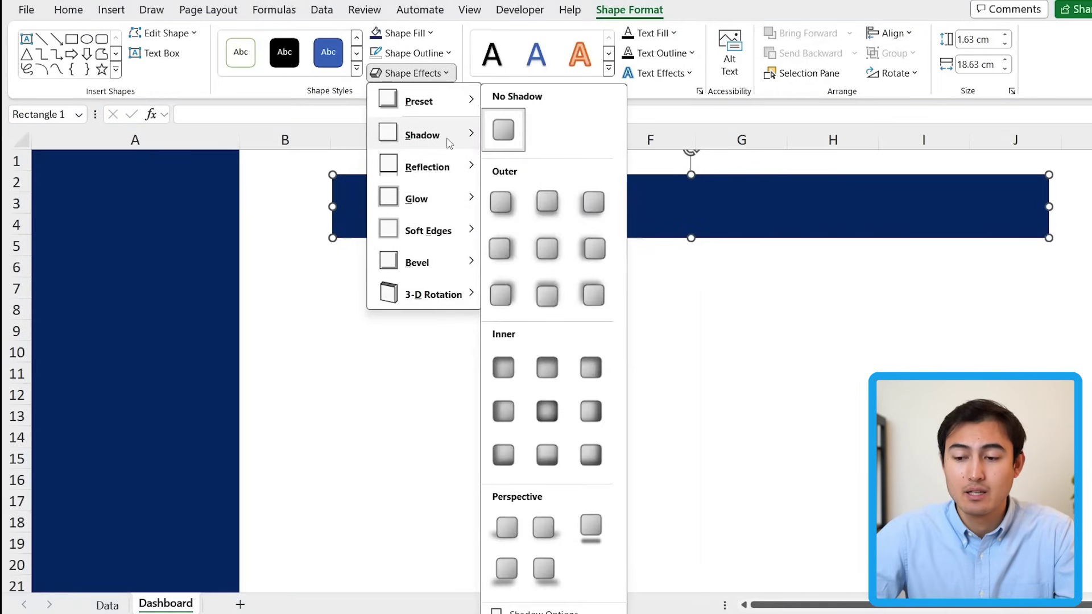
click(500, 202)
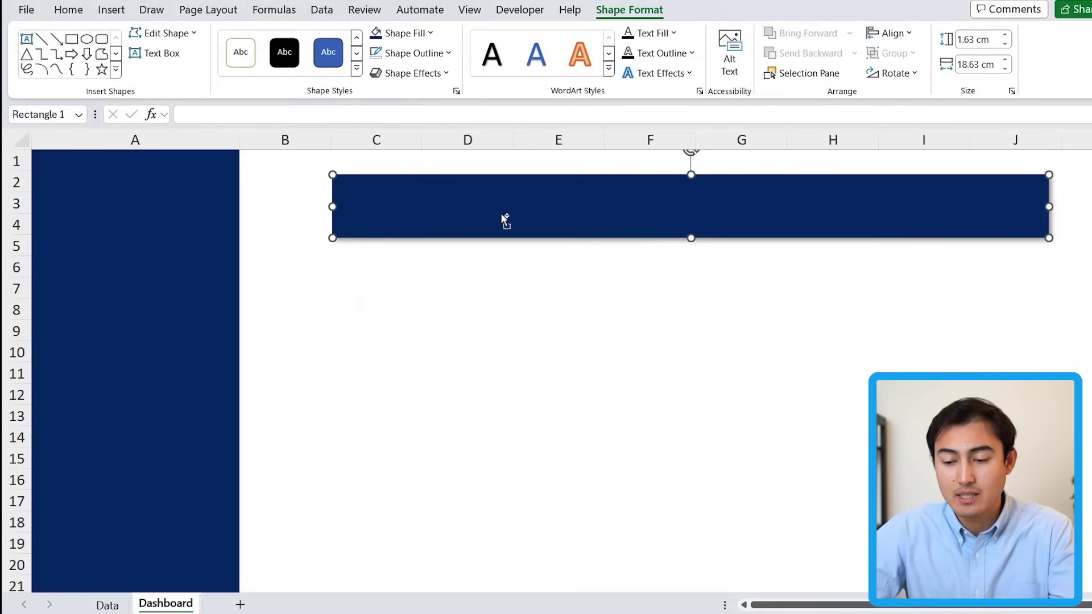
Make a row of four equal small cards beneath the banner from shortened copies of it, and fill them with light blue.
drag(503, 219, 508, 300)
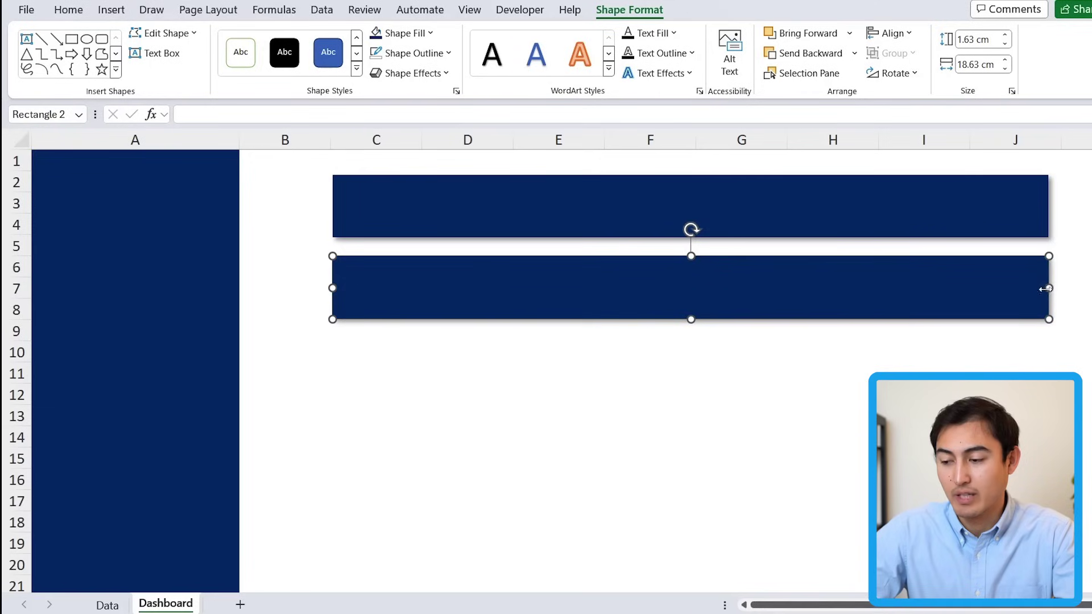
drag(1048, 288, 447, 307)
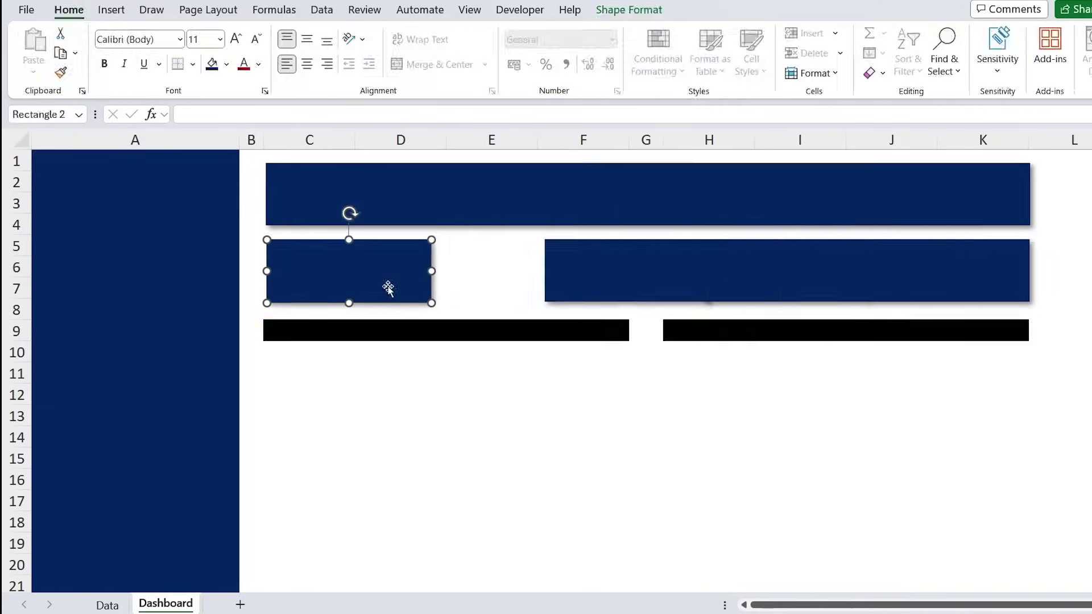
click(227, 64)
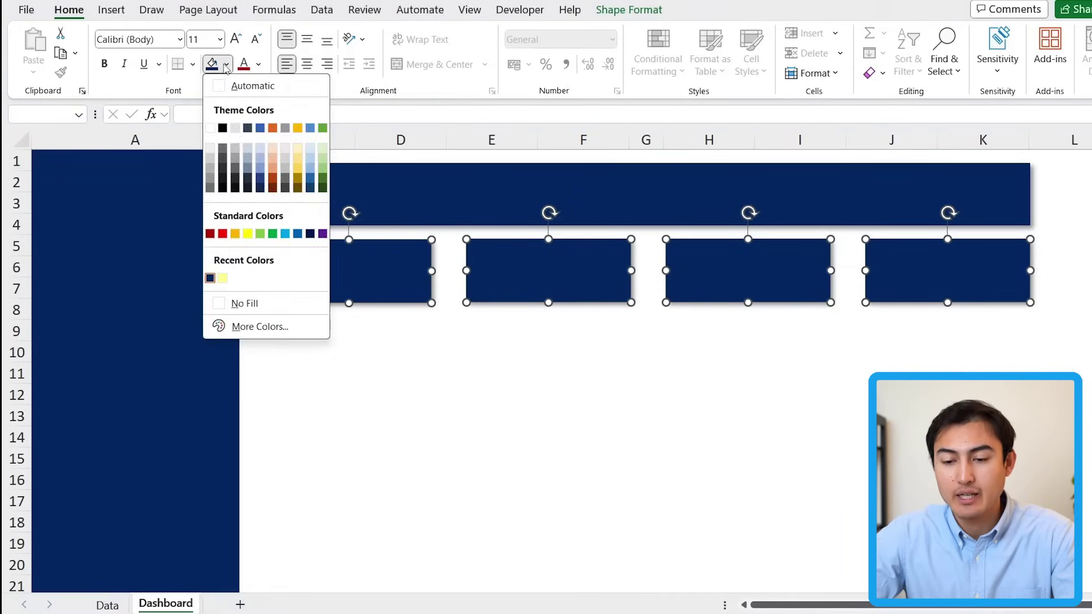
click(260, 169)
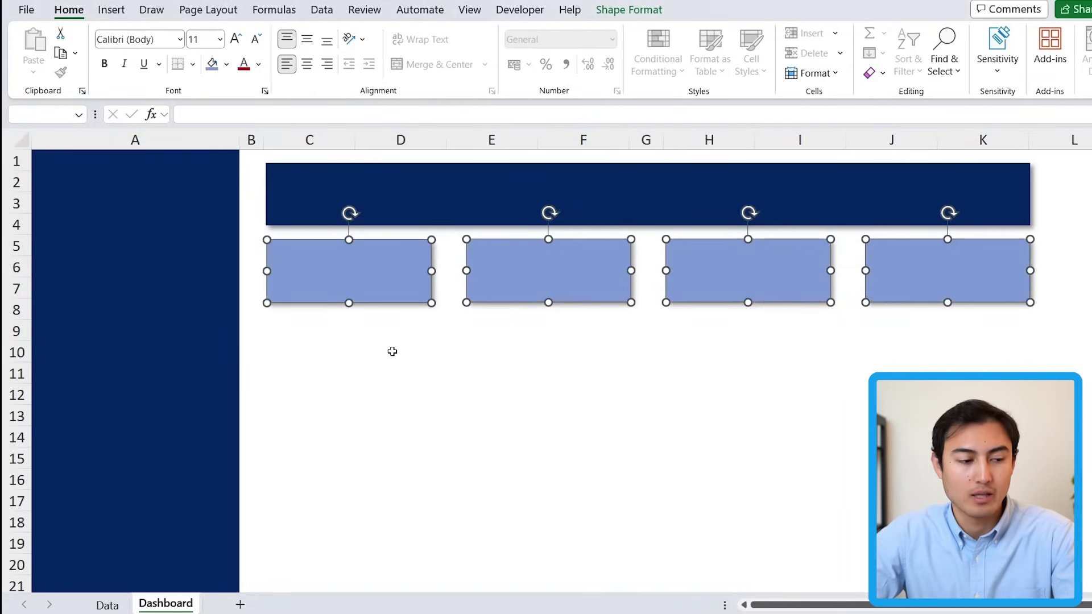
click(307, 379)
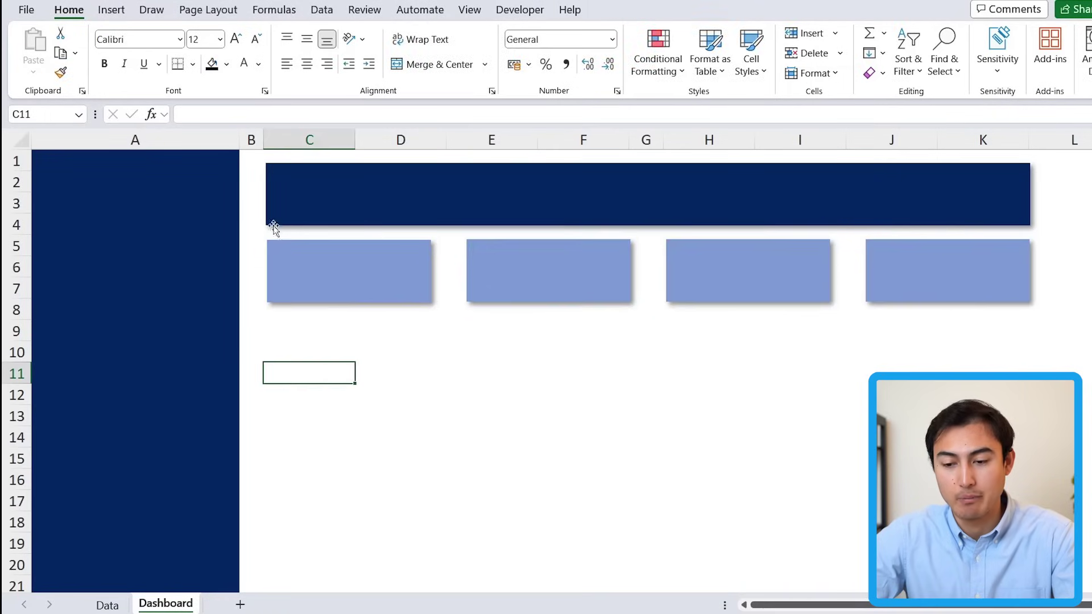
Title the banner "Coca-Cola USA Retailer Dashboard" in large bold white text, with the small italic subtitle "Figures in USD".
click(305, 197)
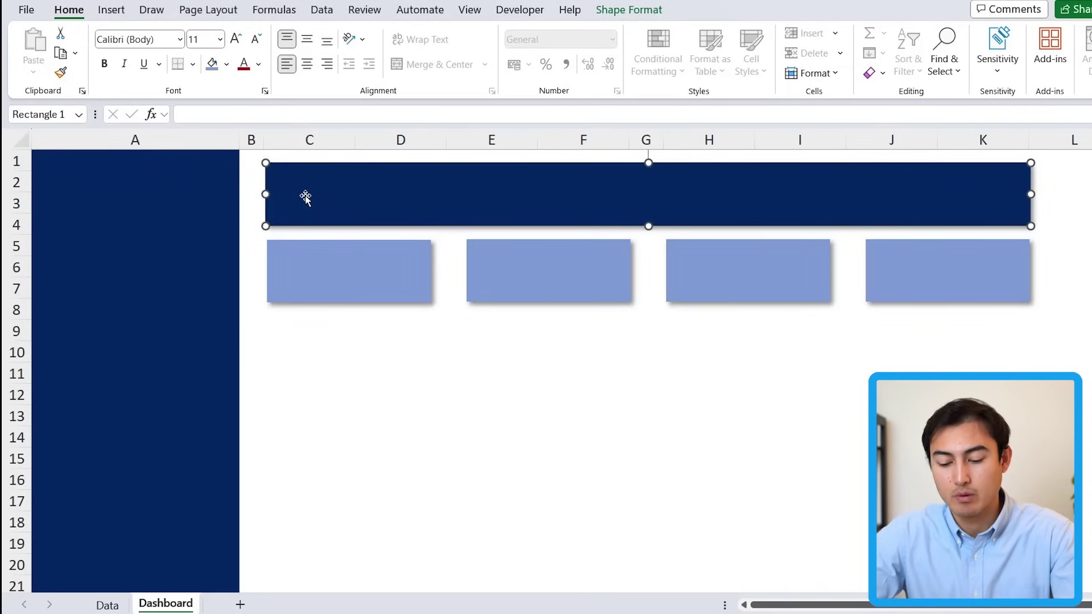
text(Coca-Cola USA Retailer Dashboard)
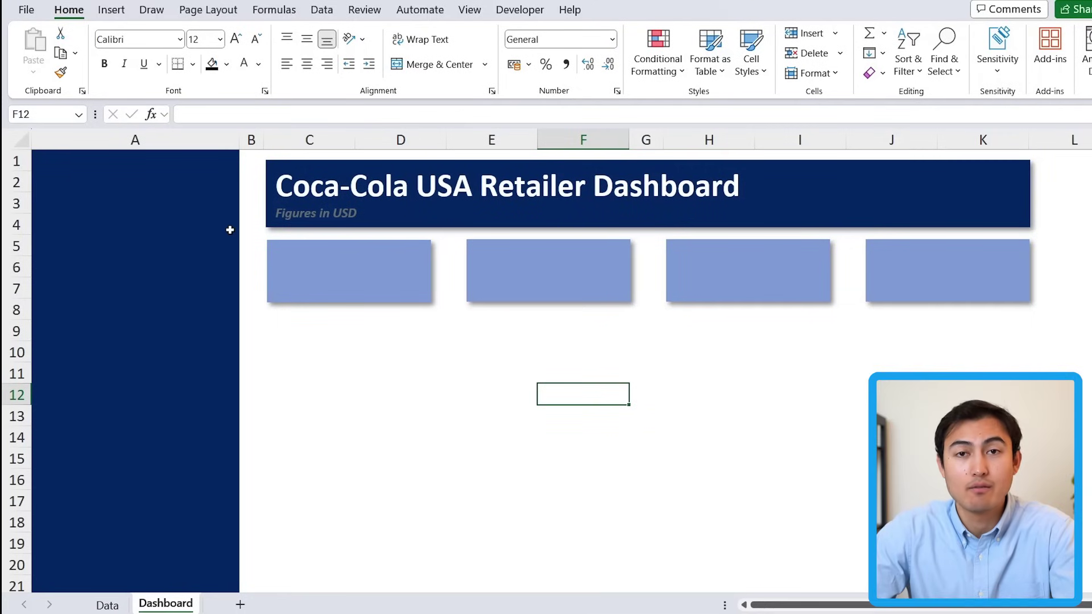
Enter the chart section heading "Sales by Beverage Brand" in cell C9.
click(305, 333)
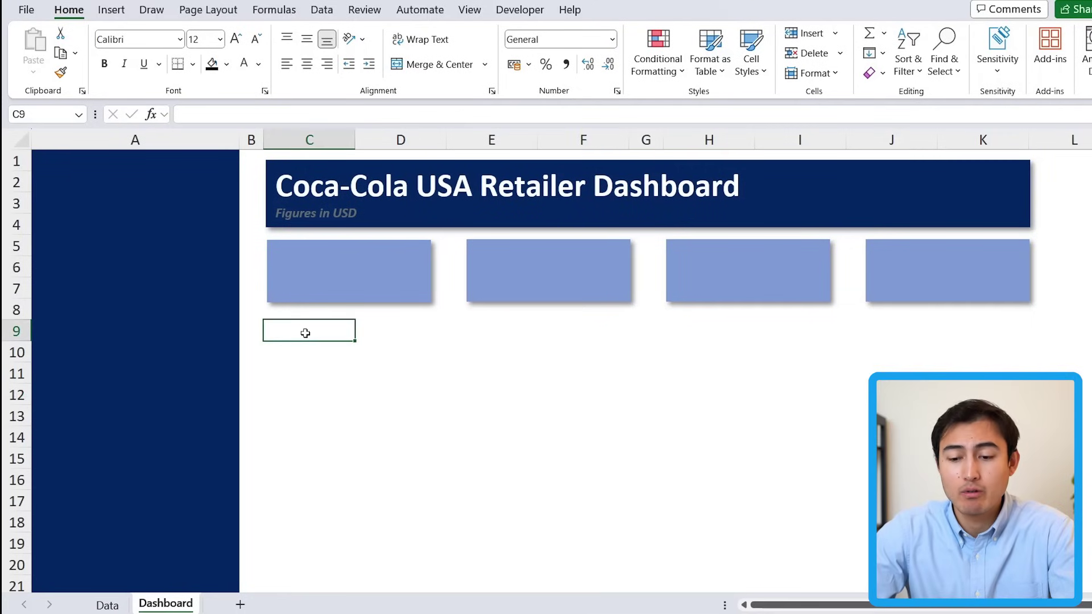
key(shift+Right)
key(shift+Right)
key(shift+Right)
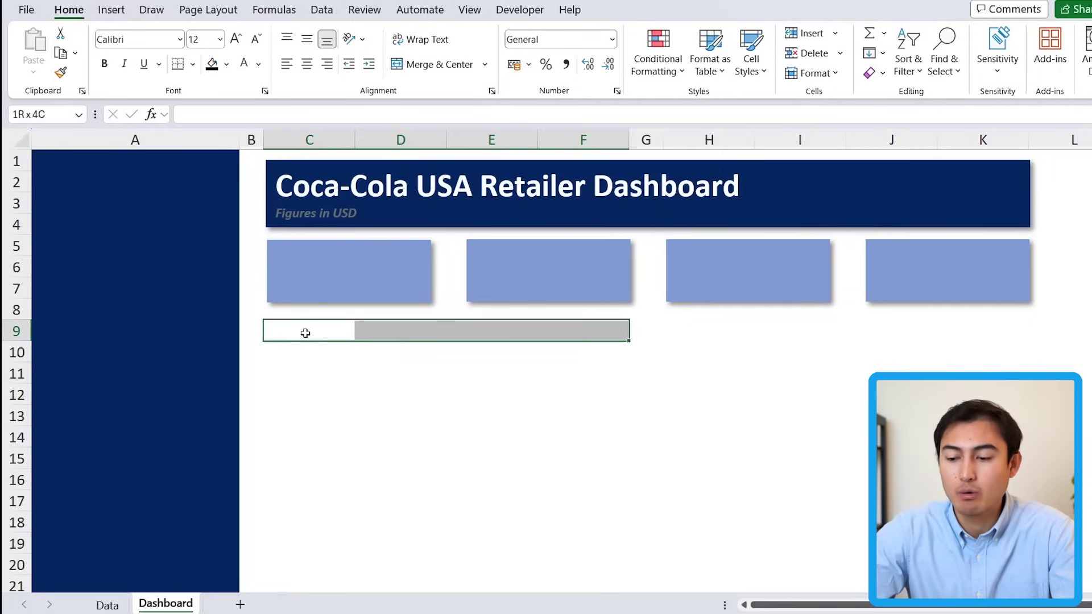
double_click(306, 334)
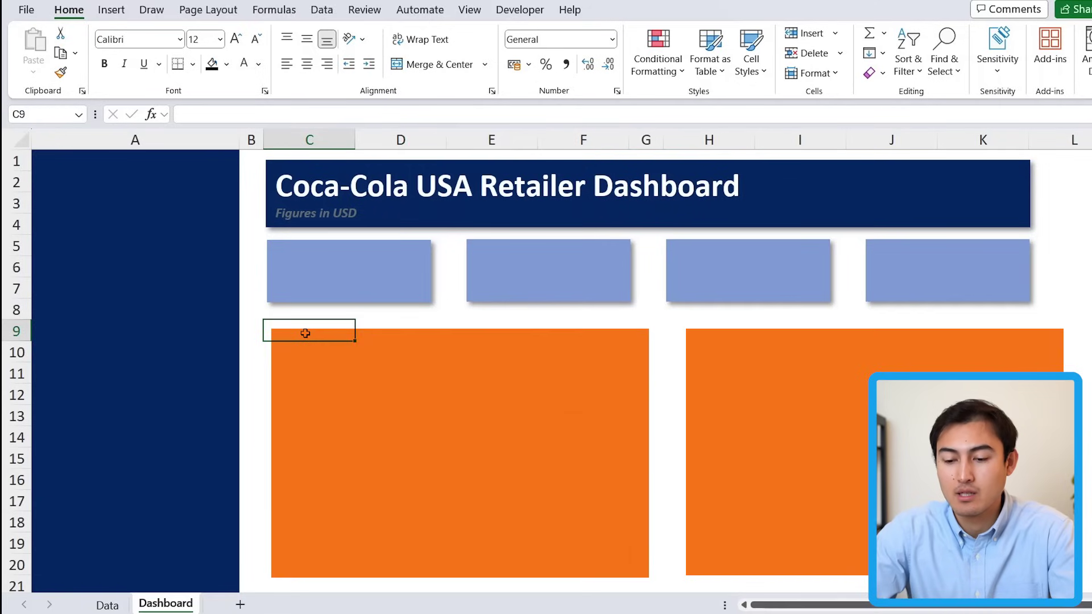
text(Sales )
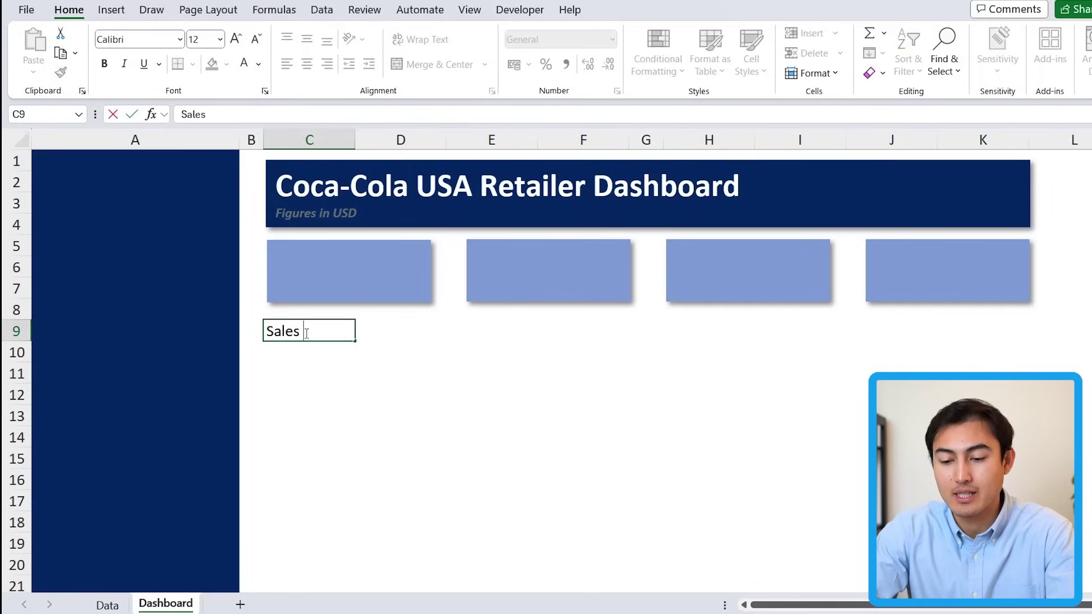
text(by )
text(Beverage Brand)
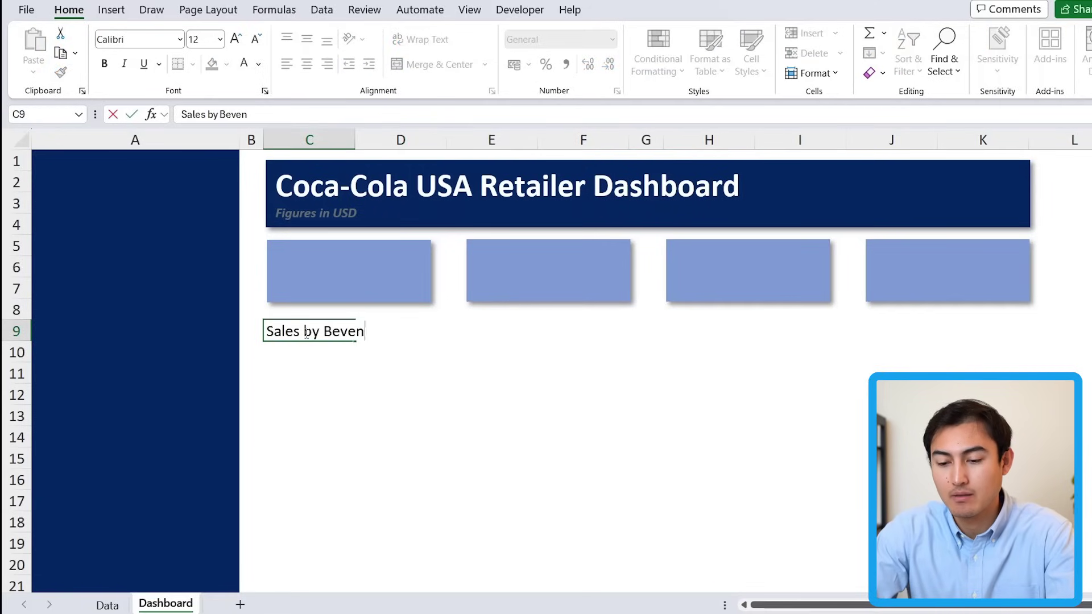
Enter the second section heading "Sales by Retailer" in cell H9.
key(Tab)
key(Tab)
key(Tab)
key(Tab)
key(Tab)
text(S)
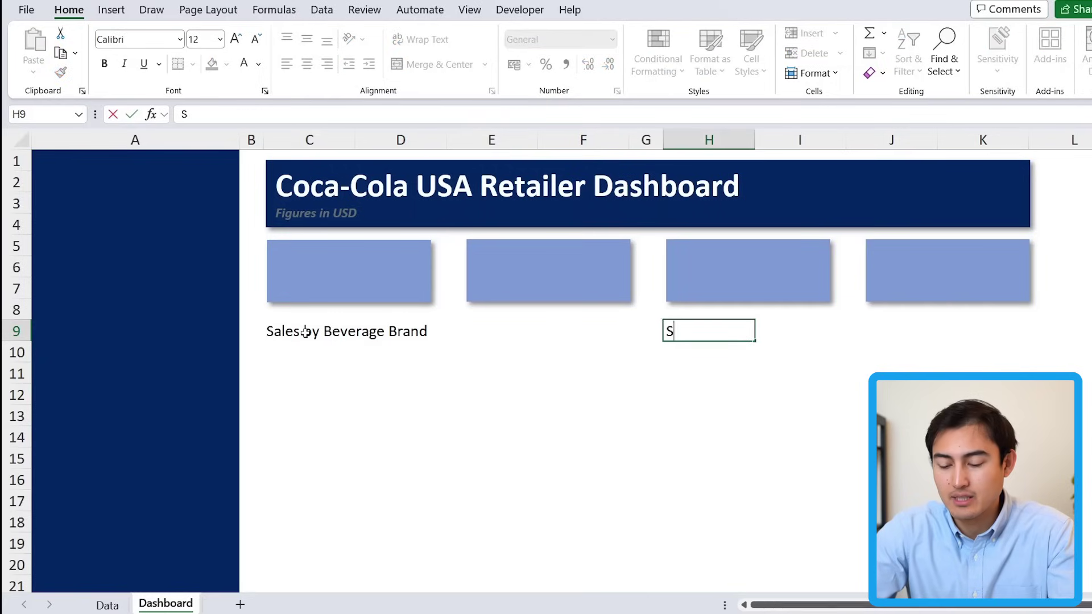
text(ales by Reta)
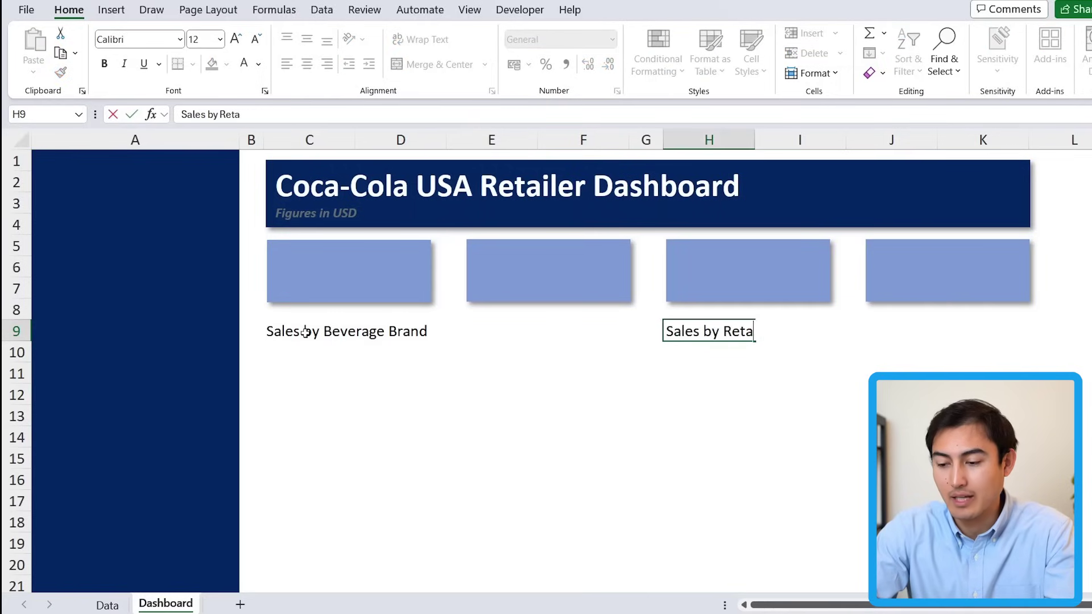
text(iler)
key(Return)
Format the heading row C9:F9 with the dark navy fill and white font.
key(Up)
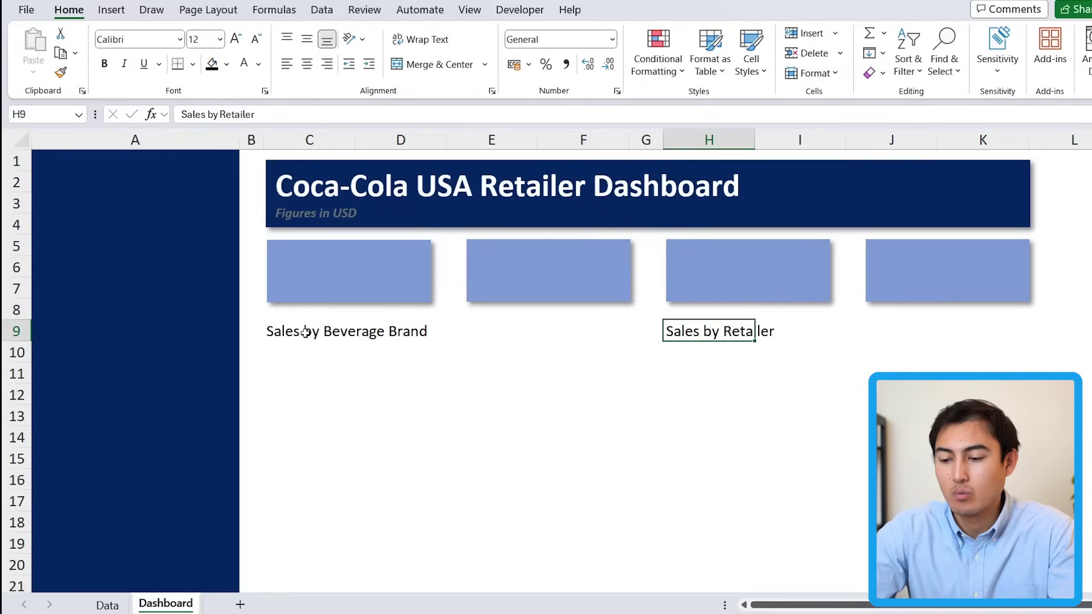
key(Left)
key(Left)
key(Left)
key(Left)
key(Left)
key(shift+Right)
key(shift+Right)
key(shift+Right)
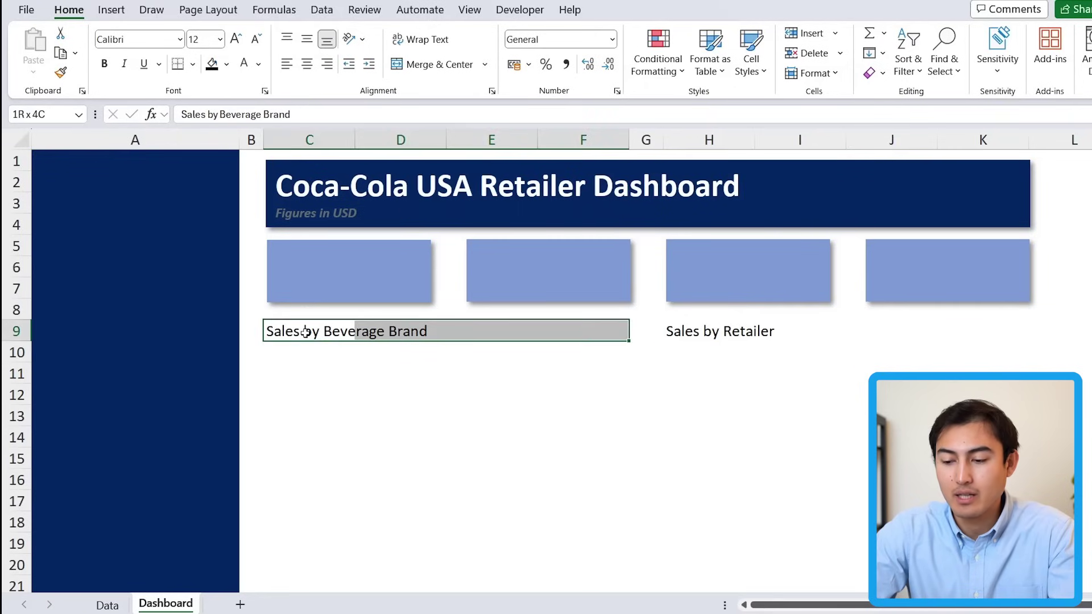
click(226, 65)
click(210, 256)
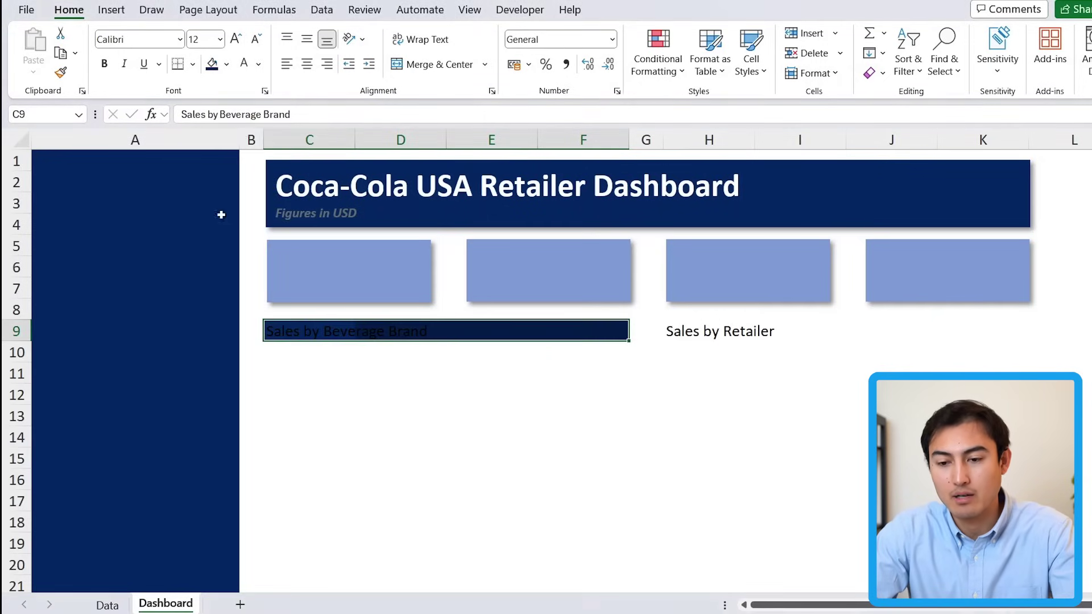
click(245, 67)
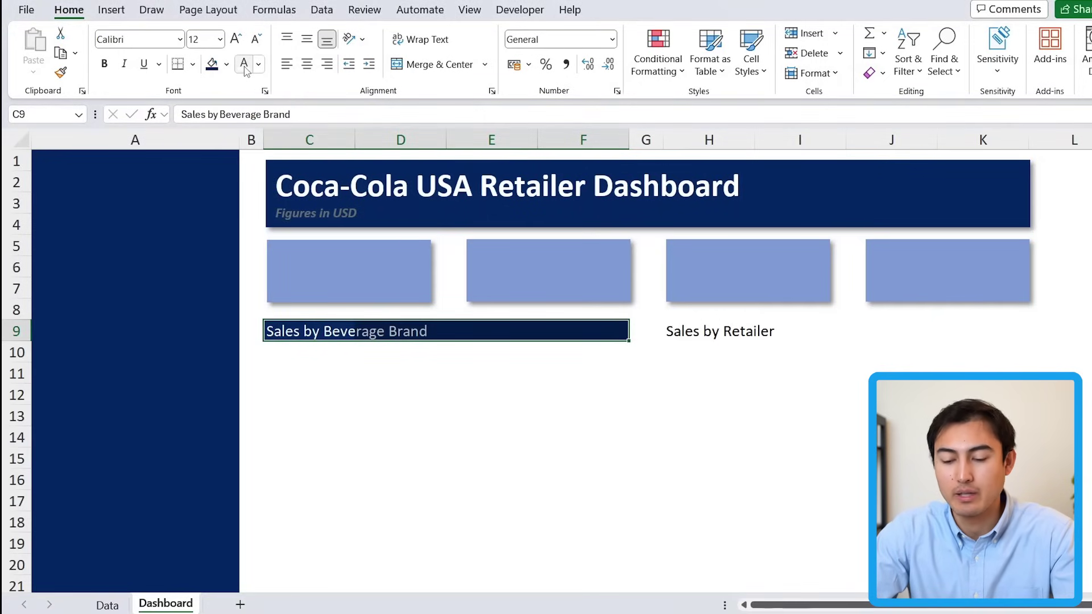
Make the "Sales by Beverage Brand" heading bold and center it across C9:F9 without merging the cells.
key(ctrl+b)
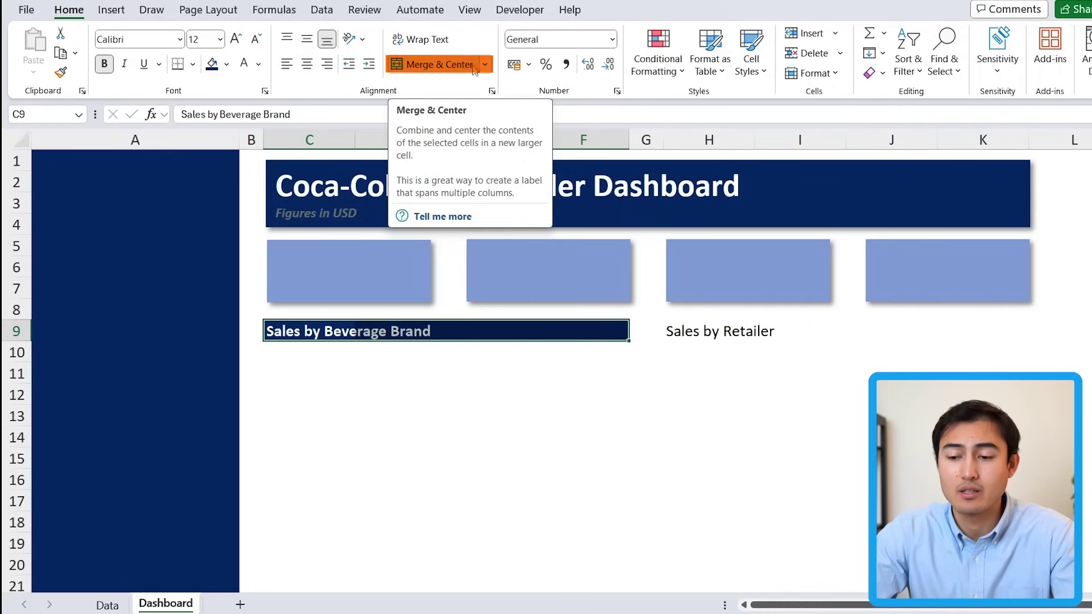
click(491, 89)
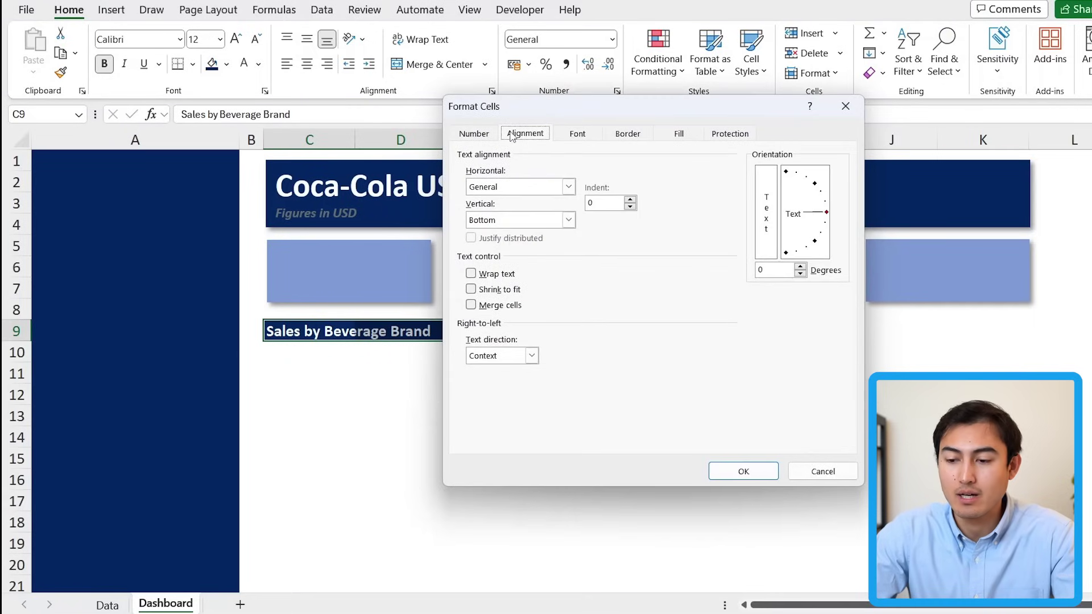
click(568, 186)
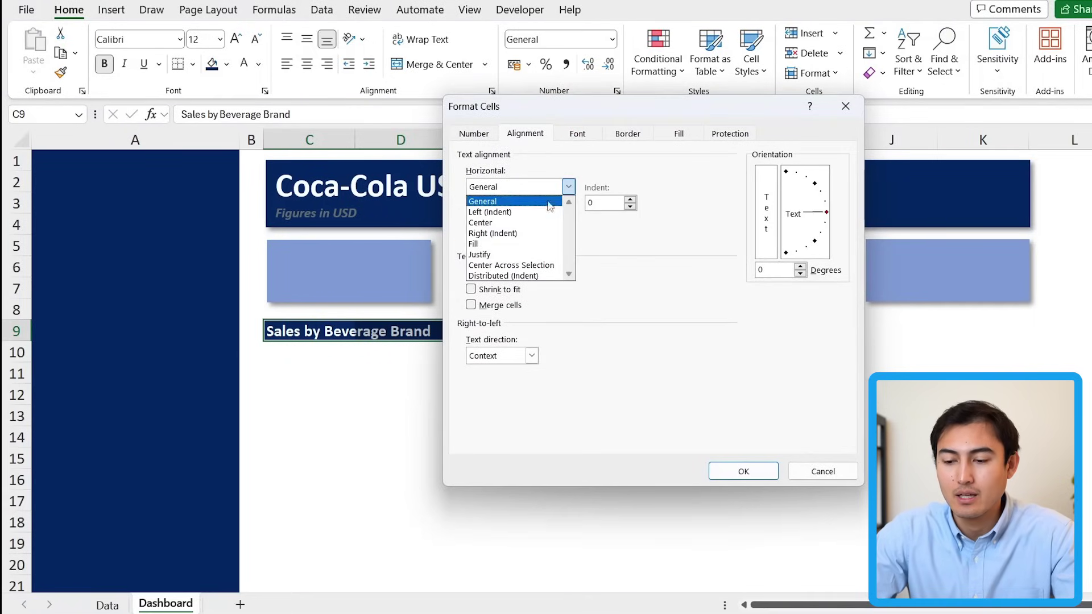
click(515, 265)
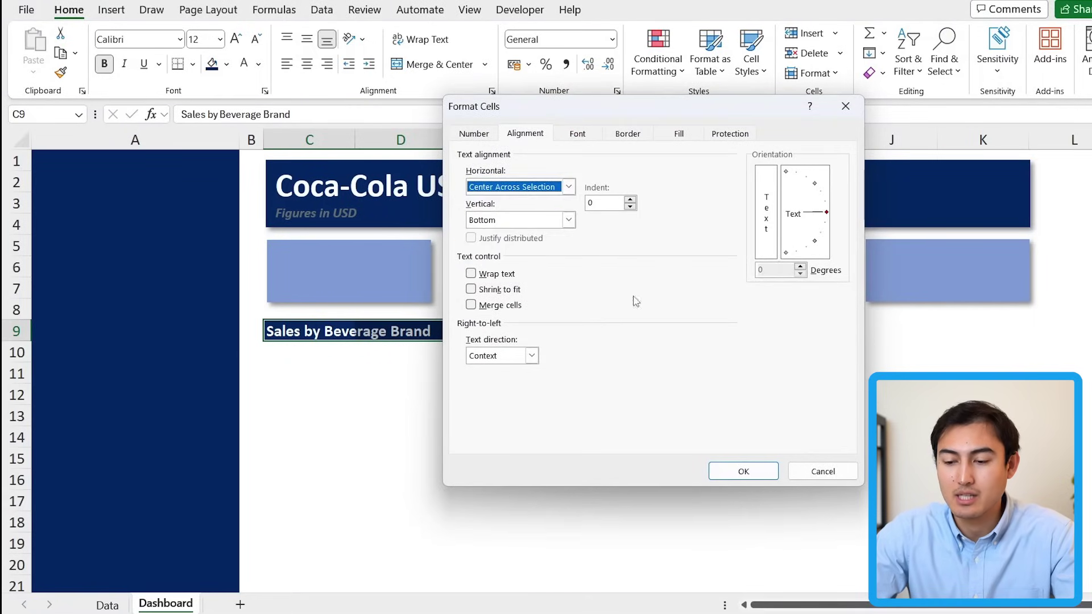
click(759, 471)
click(297, 347)
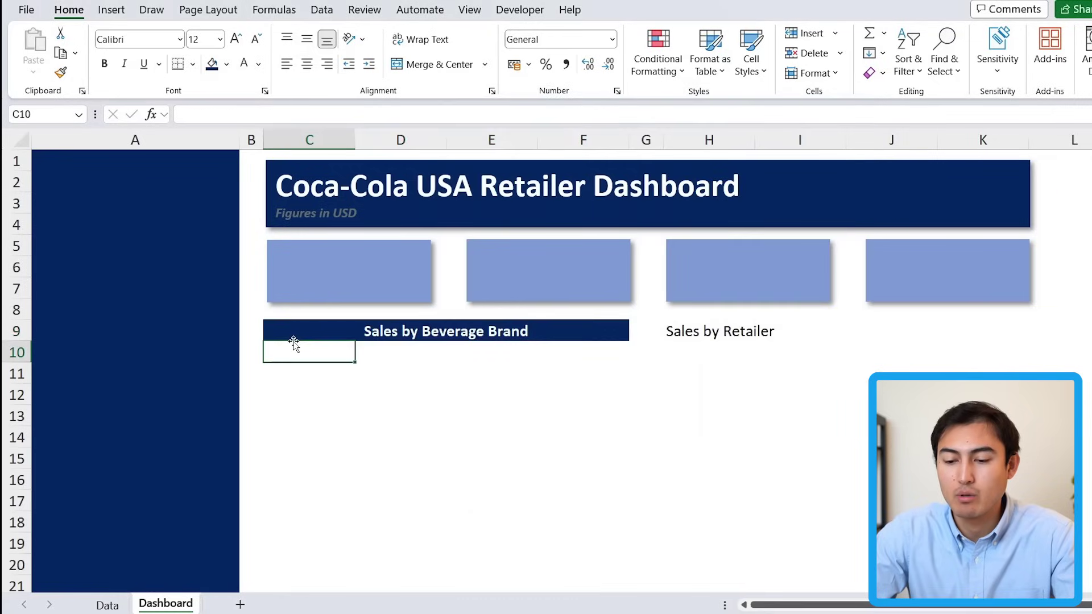
Copy the formatting of heading row C9:F9 onto the "Sales by Retailer" heading in H9:K9 with Format Painter.
click(373, 338)
click(459, 332)
click(581, 333)
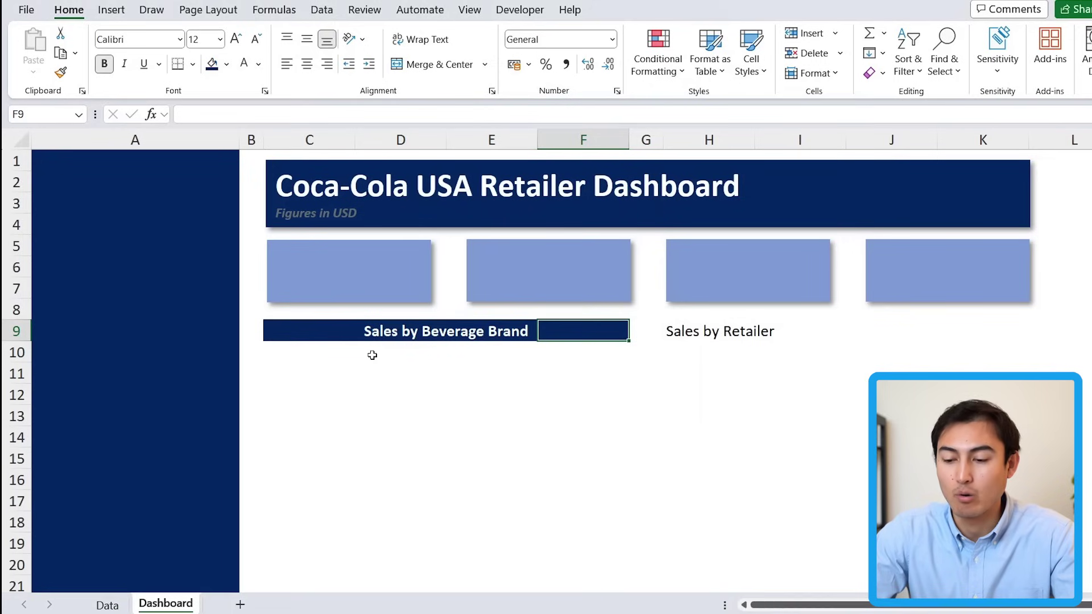
key(Down)
key(Up)
key(Left)
key(Left)
key(Left)
key(shift+Right)
key(shift+Right)
key(shift+Right)
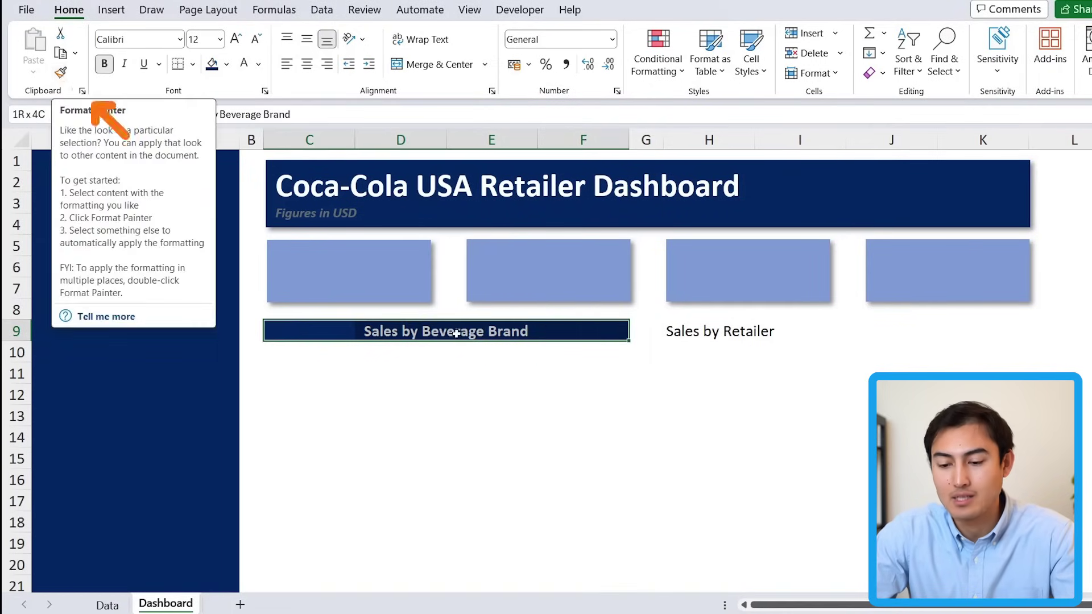
click(61, 72)
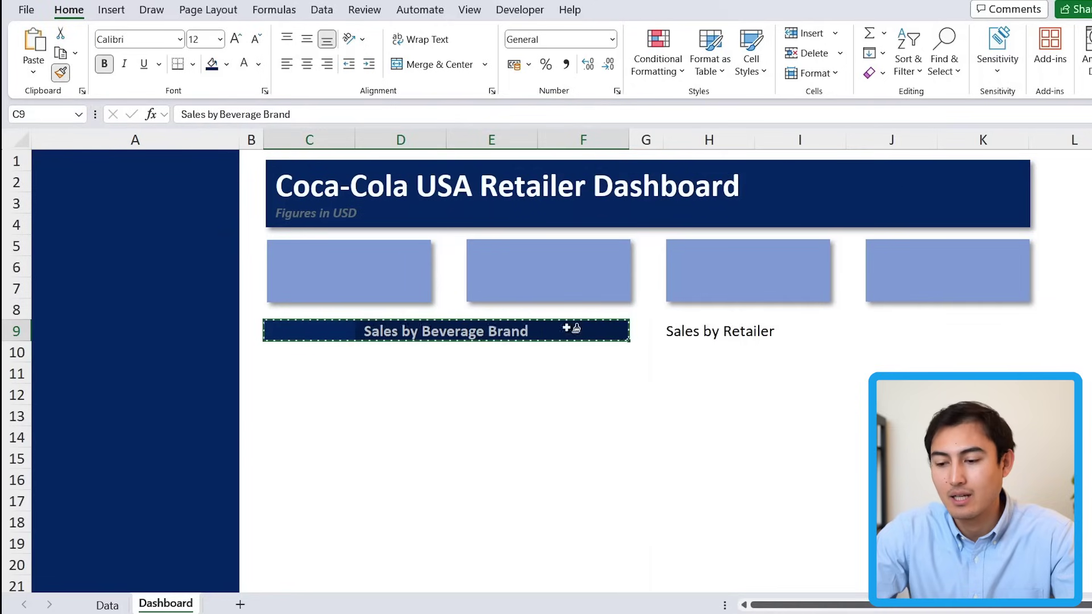
click(682, 334)
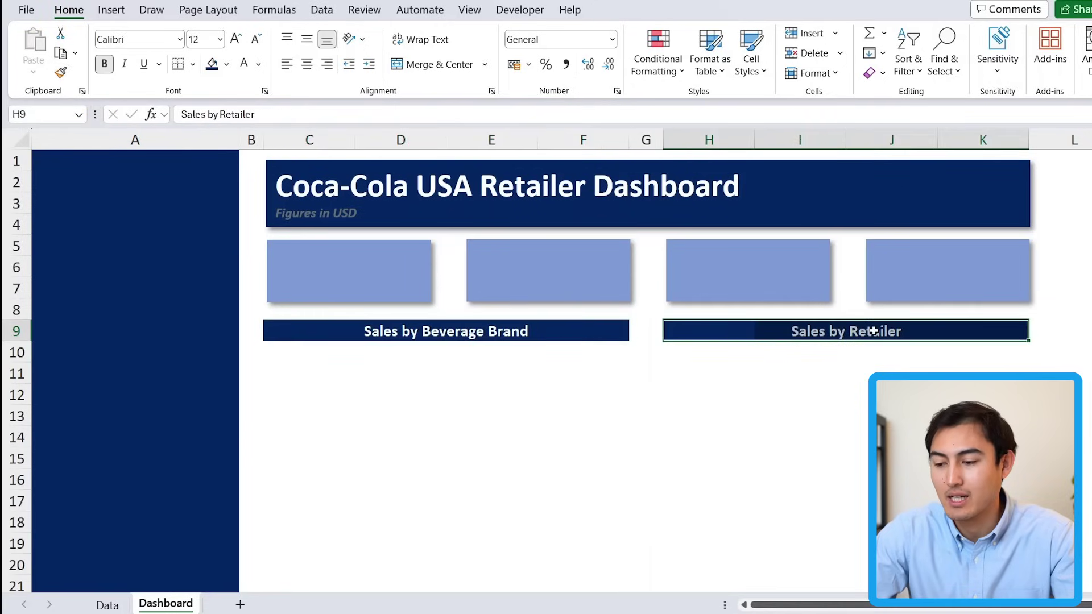
Enter the column headers Brand, Sales 2022, Sales 2023 and Variance in cells C10:F10.
key(Left)
key(Left)
key(Left)
key(Left)
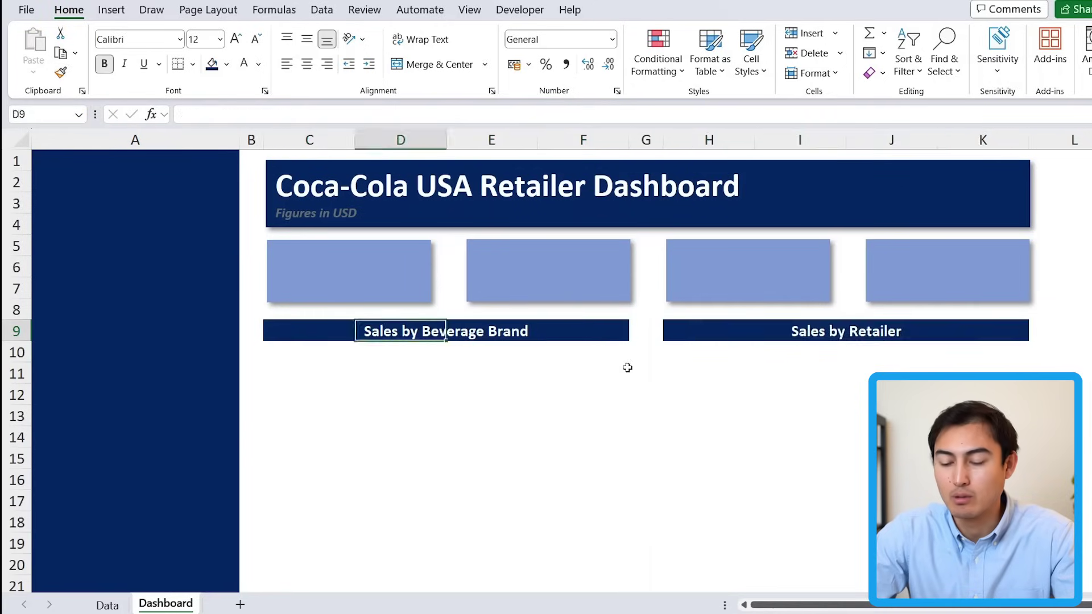
key(Down)
key(Left)
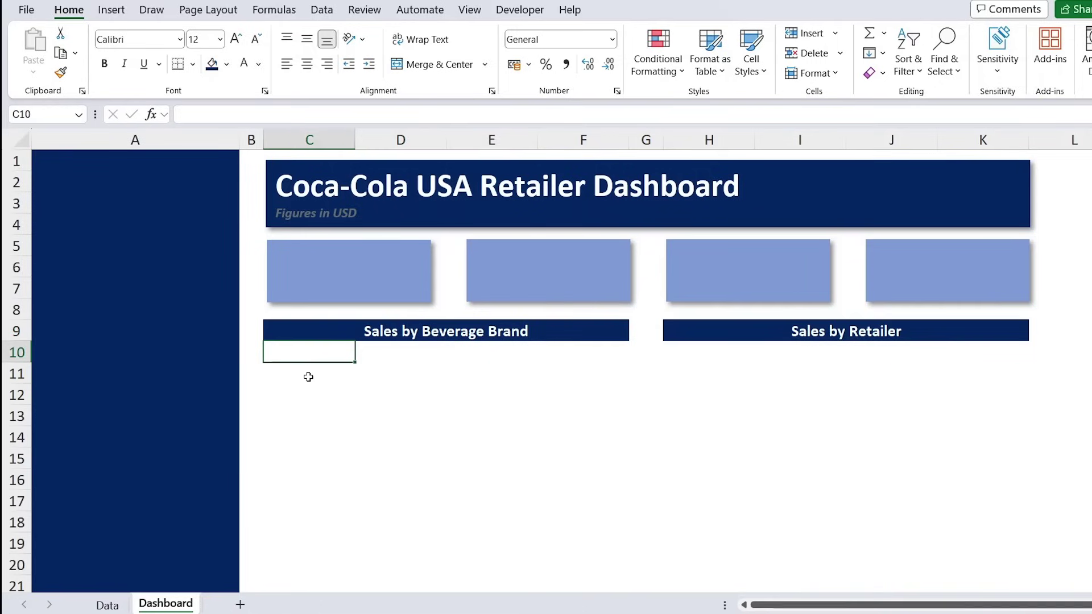
text(Brand	Sales 2022	Sales 2023	Variance)
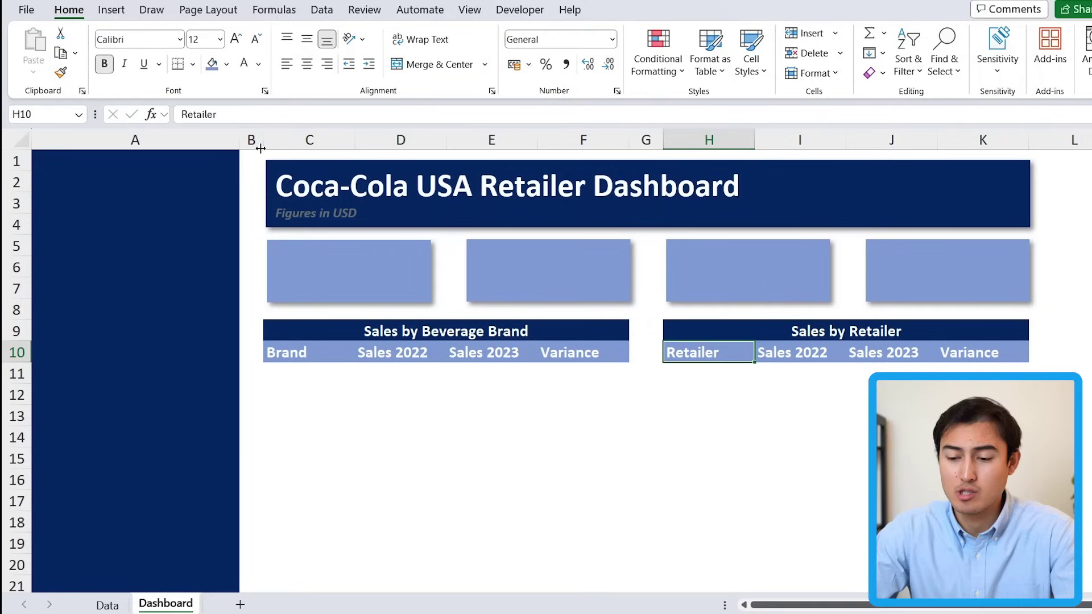
key(Left)
key(Left)
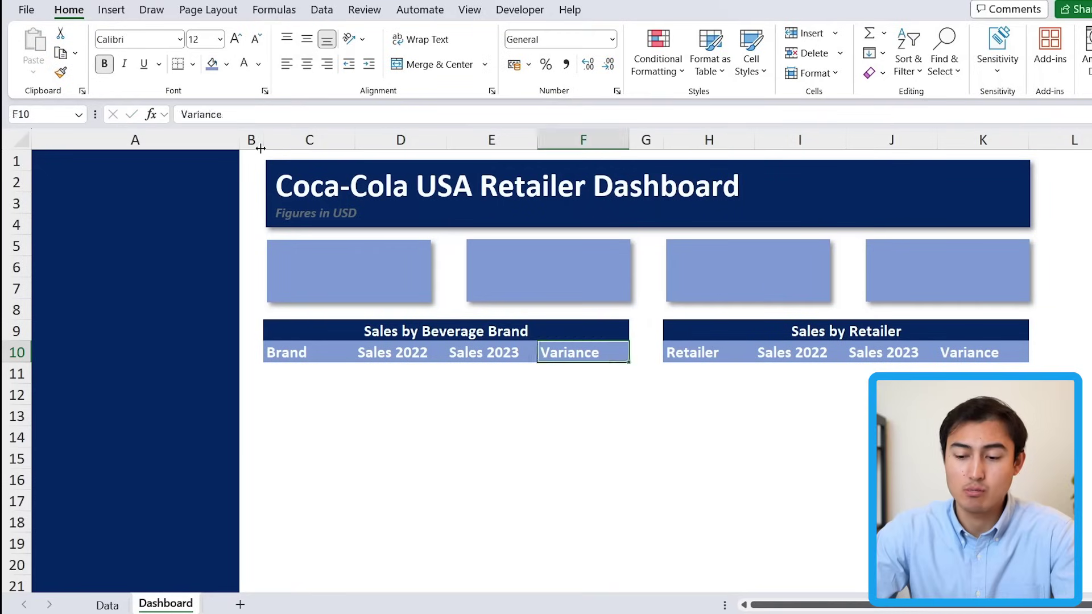
key(Left)
key(Left)
key(Left)
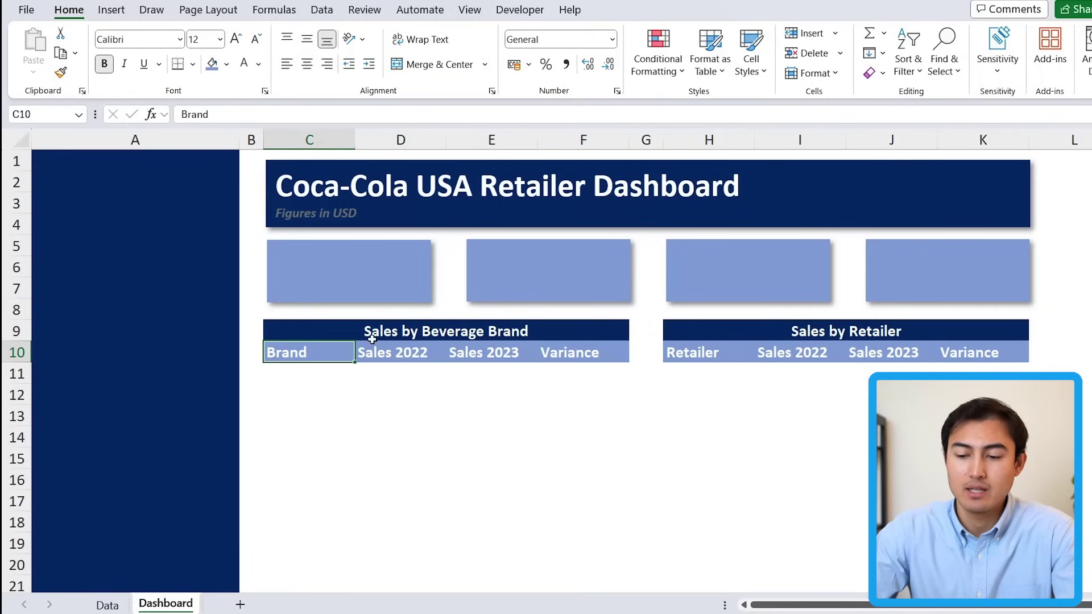
click(607, 346)
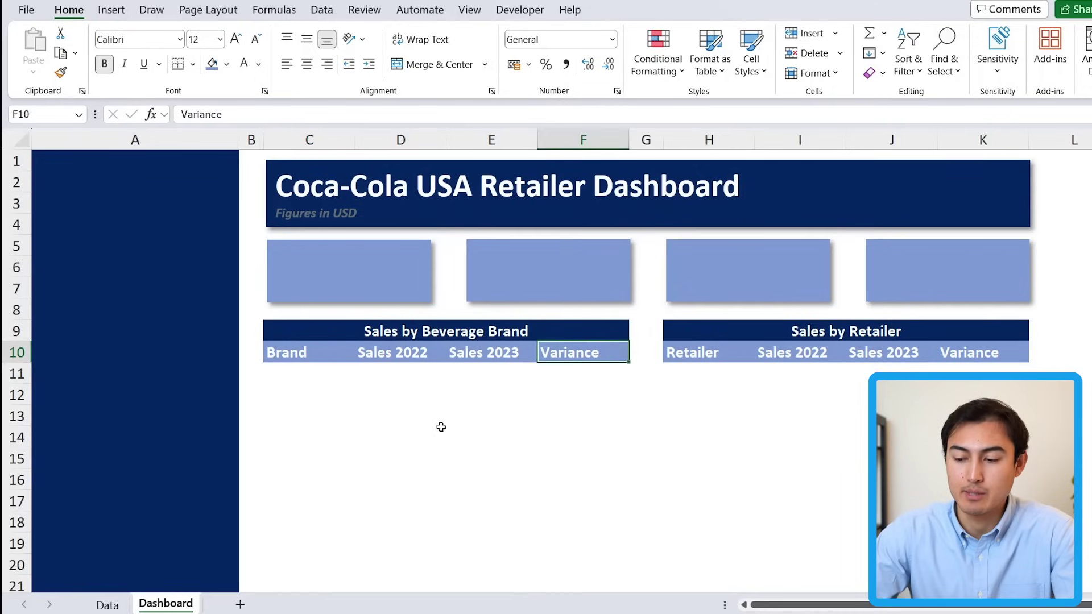
key(Down)
key(Down)
Enter the section heading "Sales and Operating Profit Margin by Quarter" in cell C20.
scroll(432, 421, down, 1)
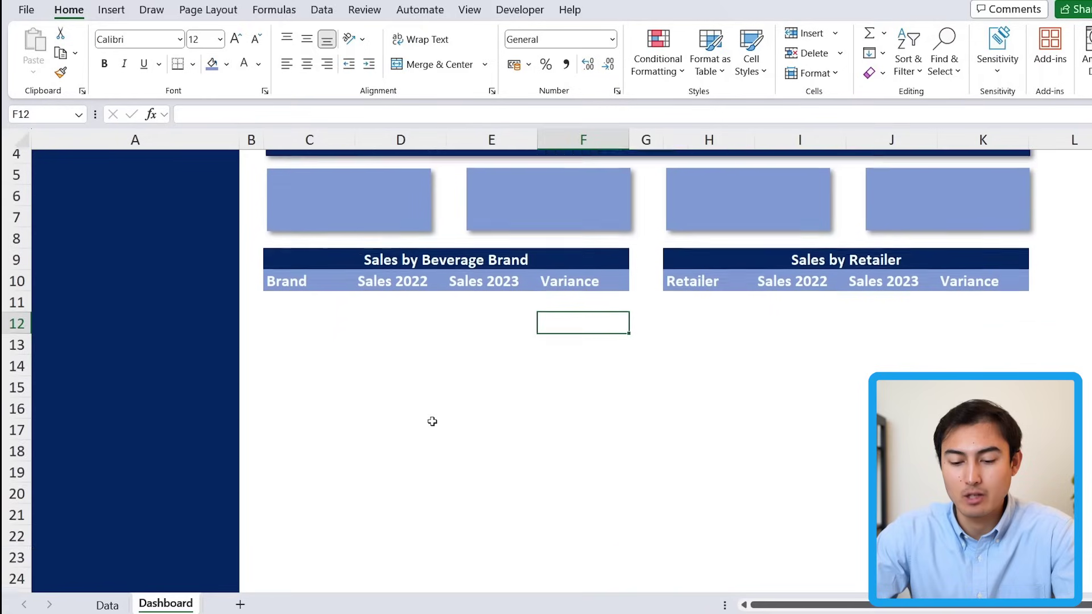
click(346, 466)
key(Down)
key(shift+space)
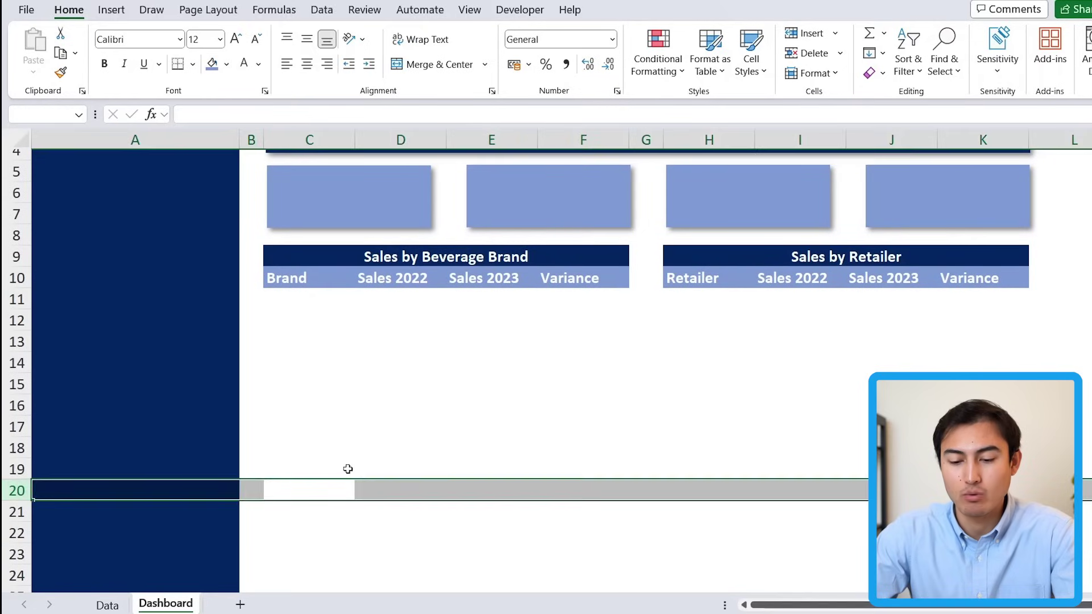
key(shift+BackSpace)
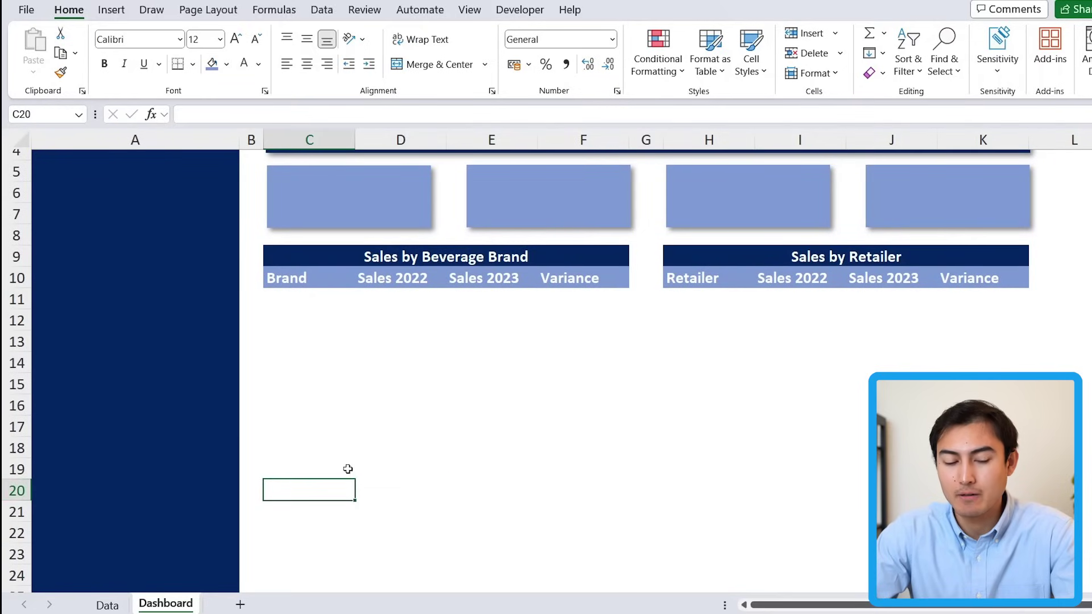
text(Sales and Operating Profit Margin by Quar)
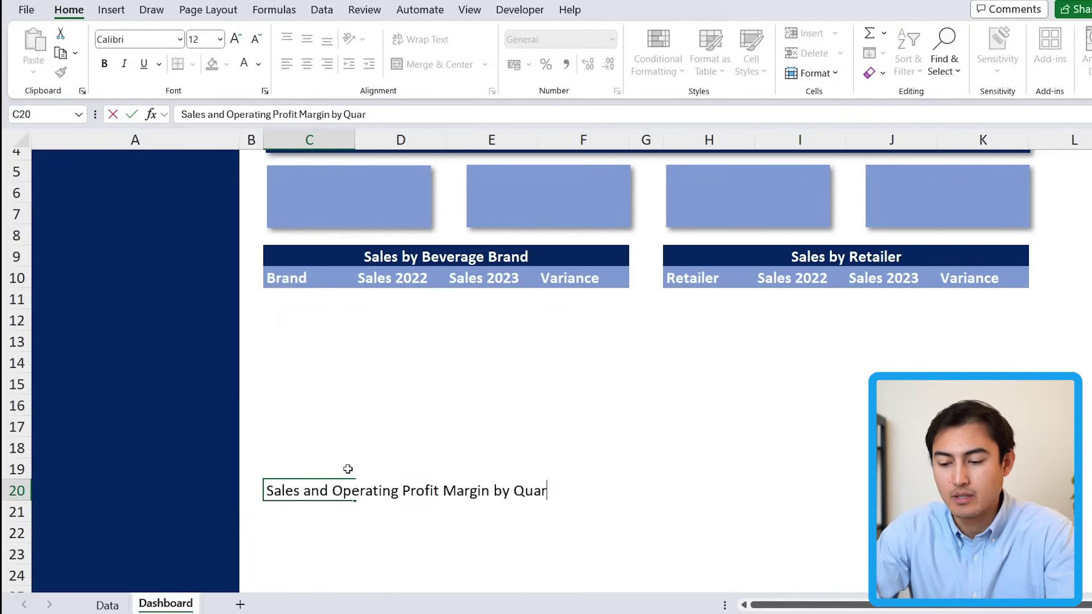
text(ter)
key(ctrl+Return)
Fill C20:K20 with the recently used dark navy color.
key(shift+Right)
key(shift+Right)
key(shift+Right)
key(shift+Right)
key(shift+Right)
key(shift+Right)
key(shift+Right)
key(shift+Right)
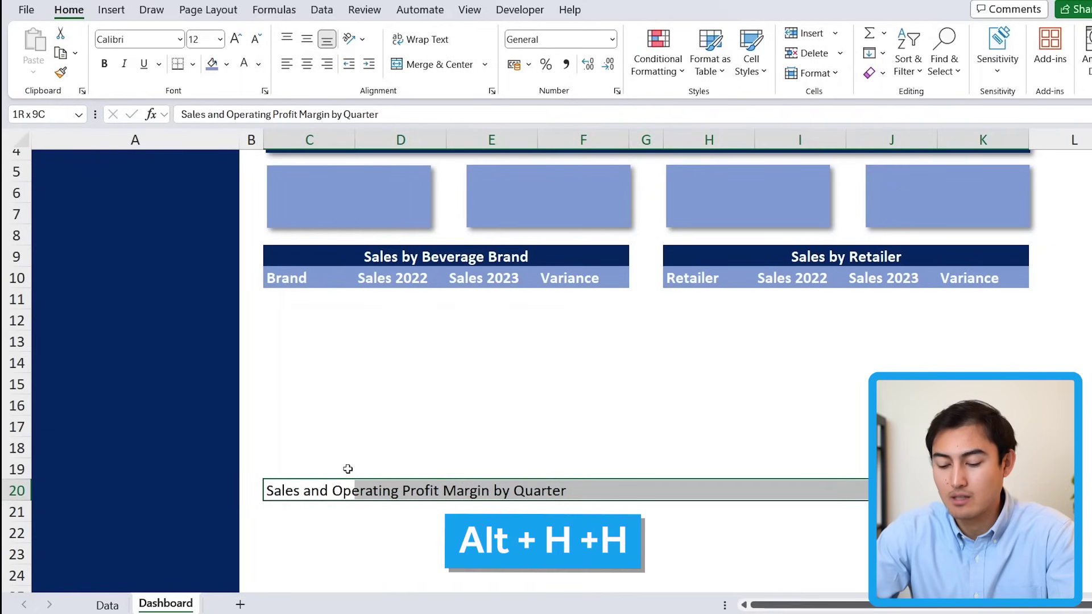
key(alt)
key(h)
key(h)
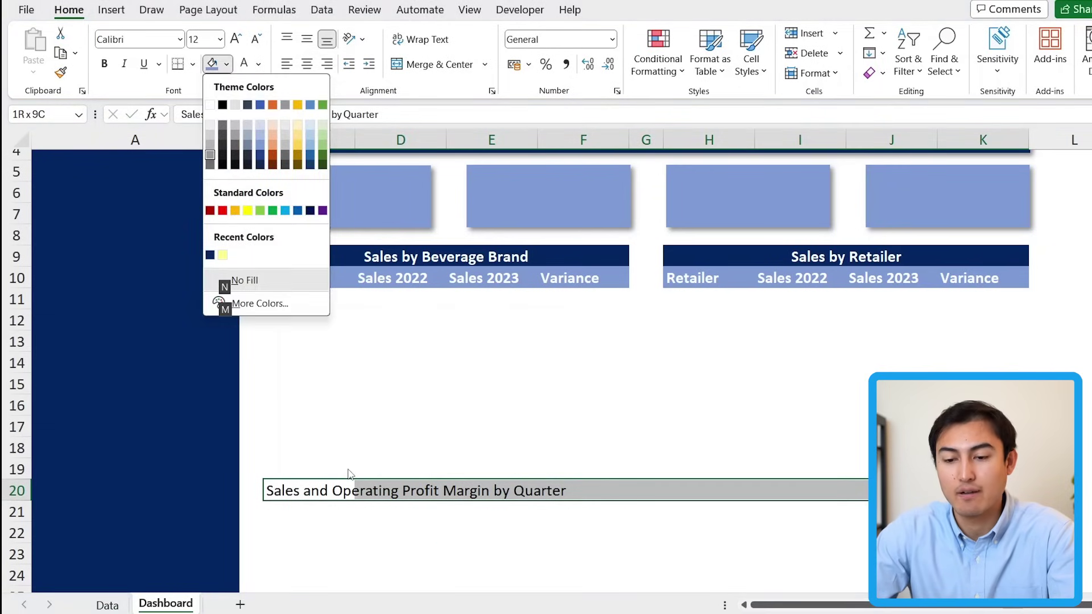
key(Up)
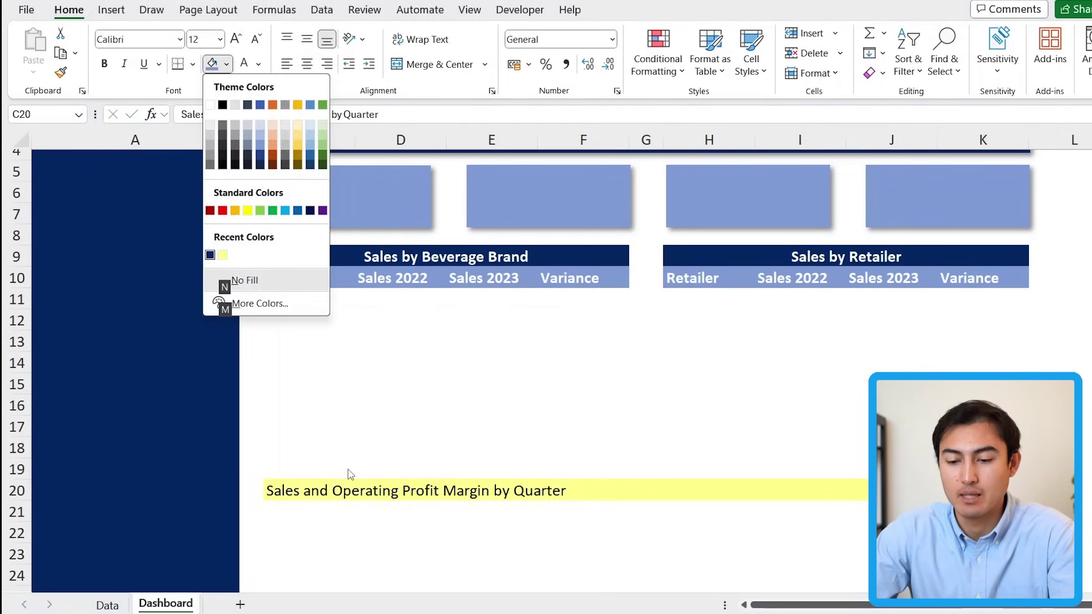
key(Left)
key(Return)
Set the font of the quarterly heading row C20:K20 to white and bold.
key(alt)
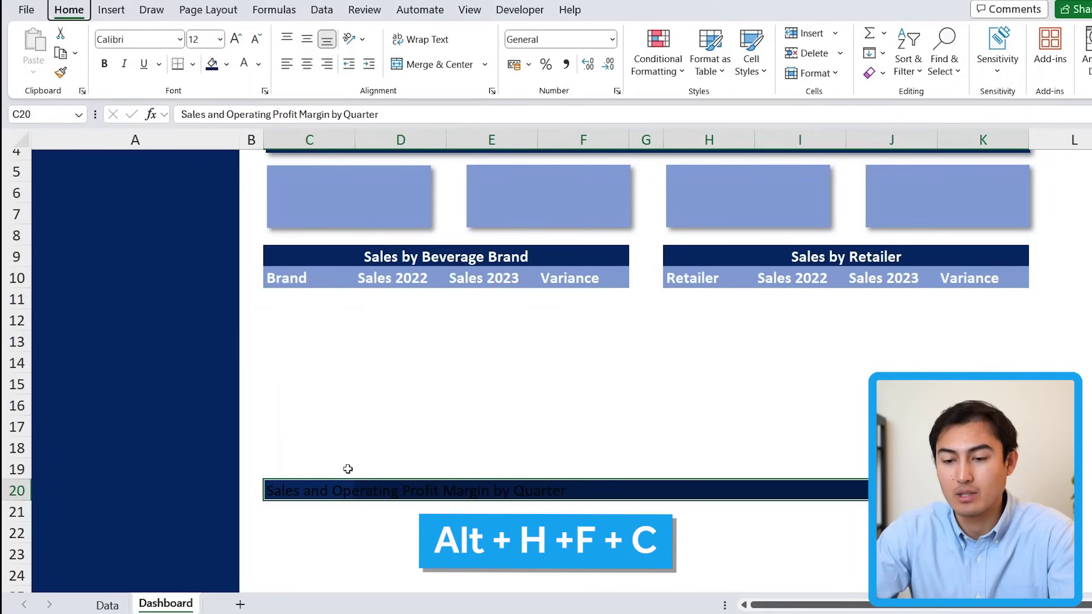
key(h)
key(f)
key(c)
key(Down)
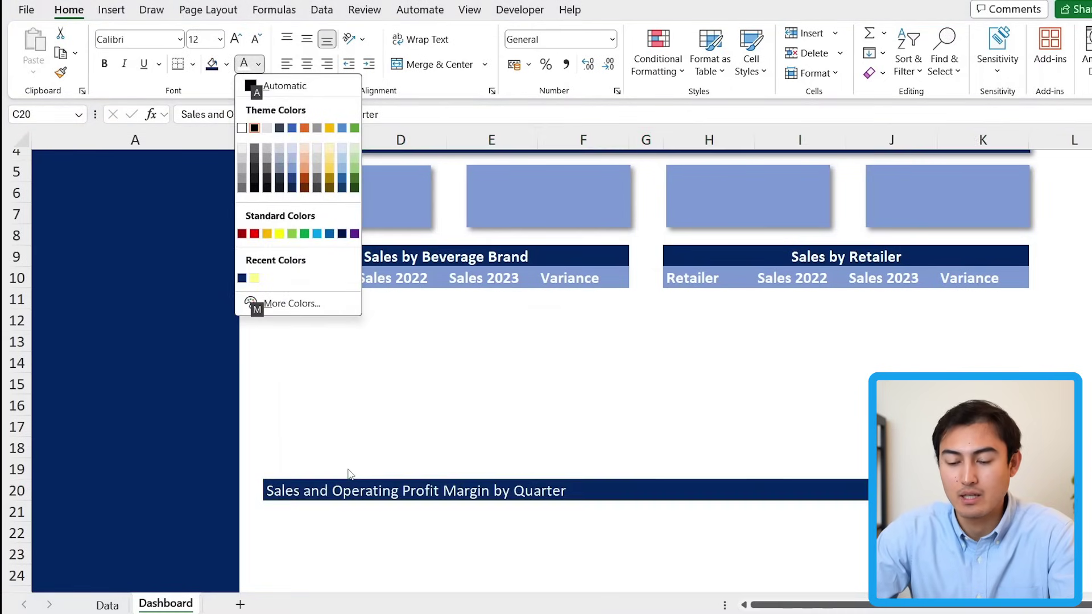
key(Return)
key(ctrl+b)
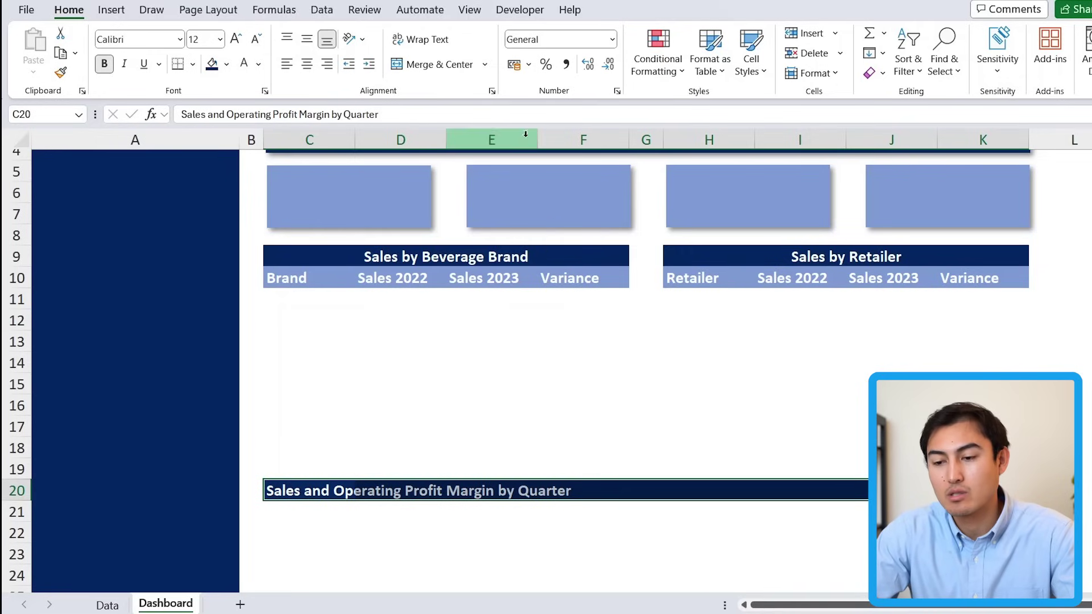
Center the quarterly heading across C20:K20 using the Center Across Selection alignment.
click(492, 91)
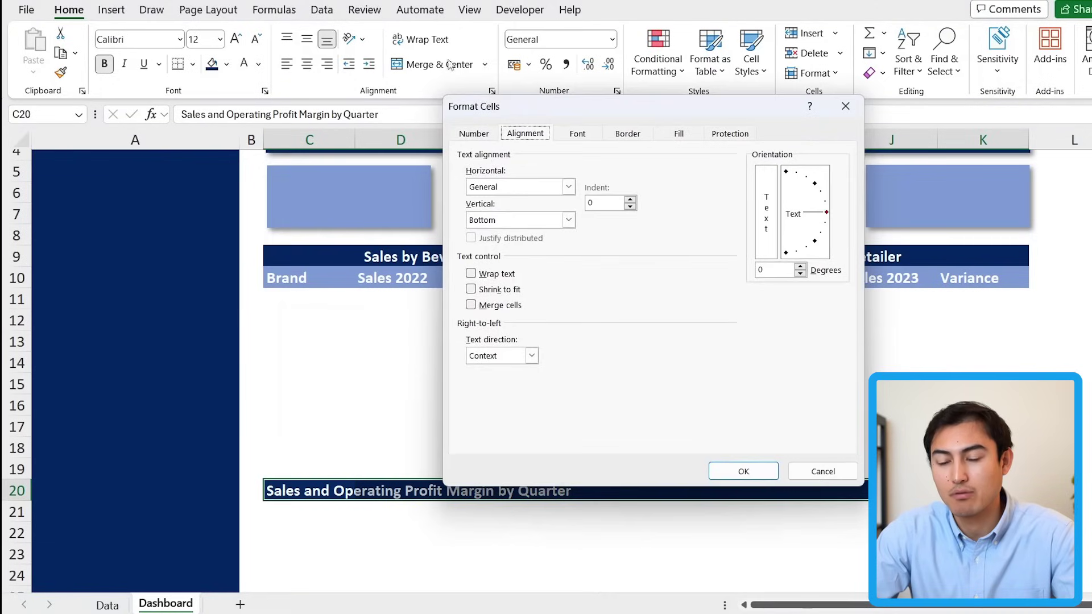
click(568, 187)
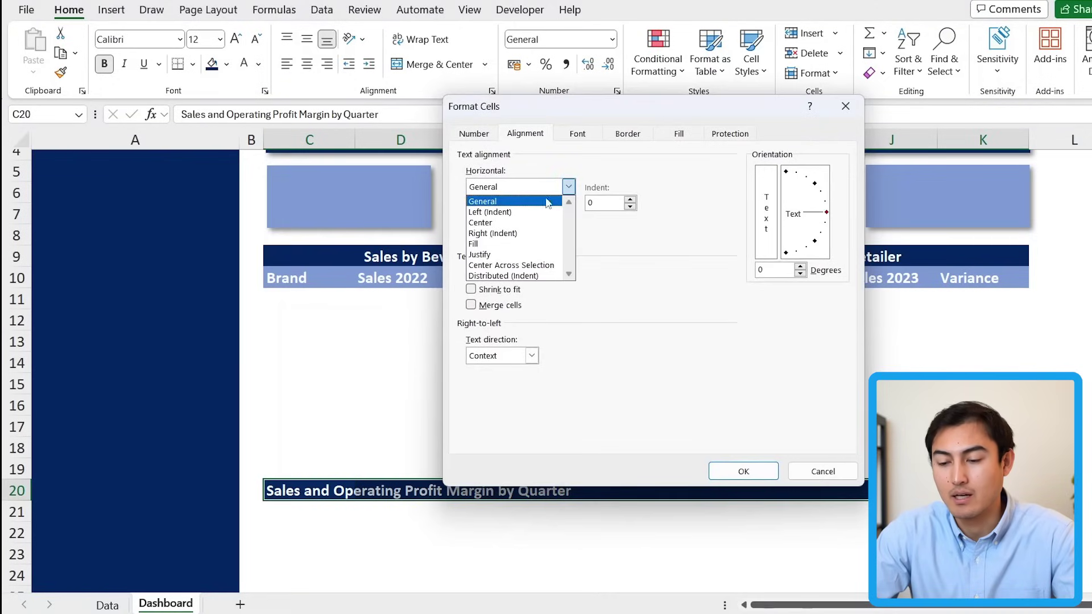
click(747, 470)
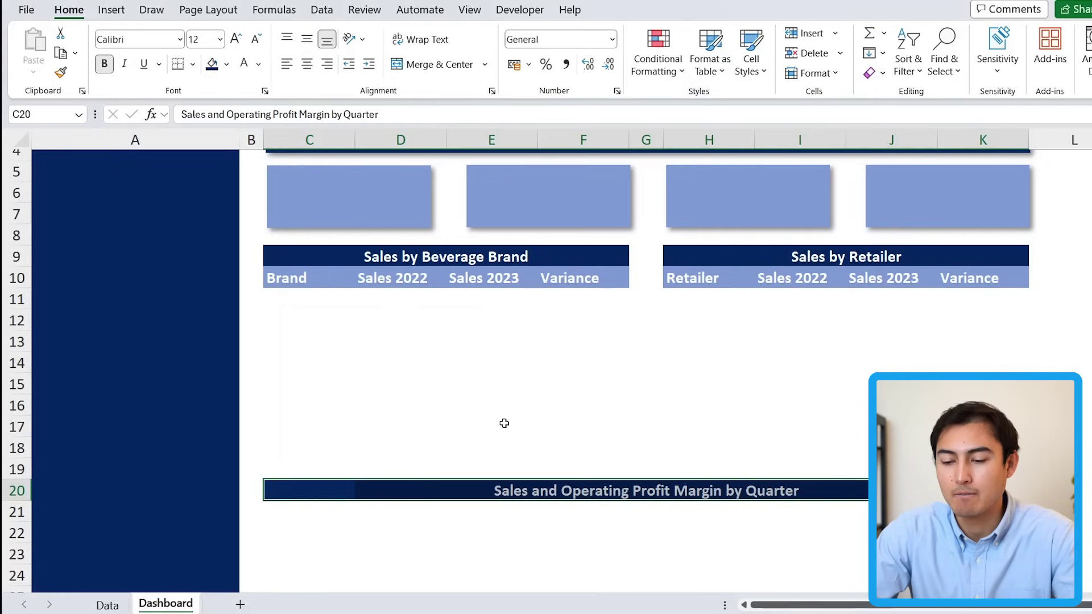
scroll(503, 421, up, 1)
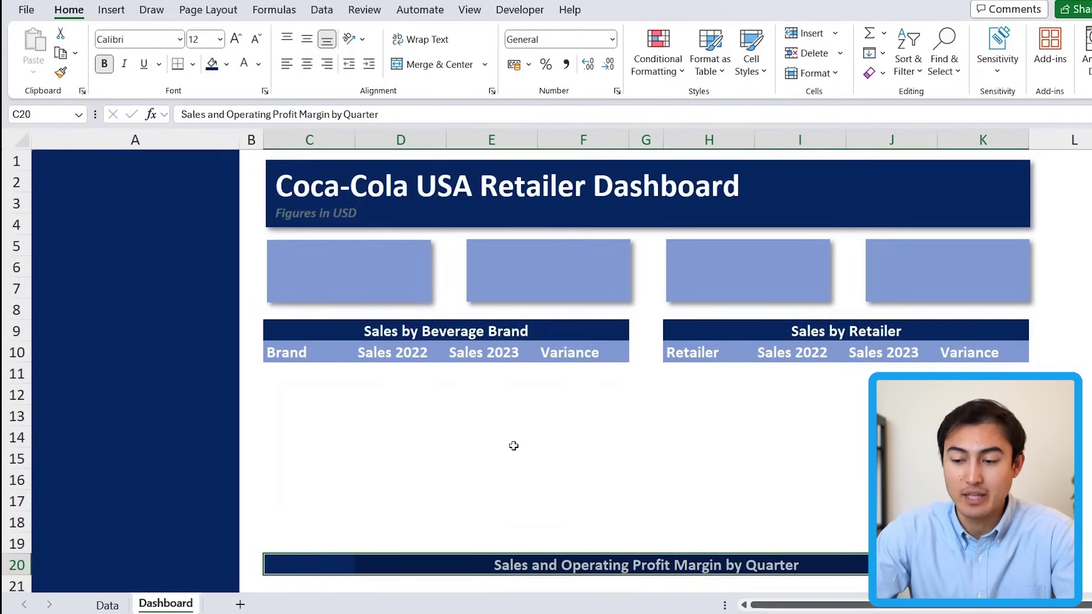
click(513, 446)
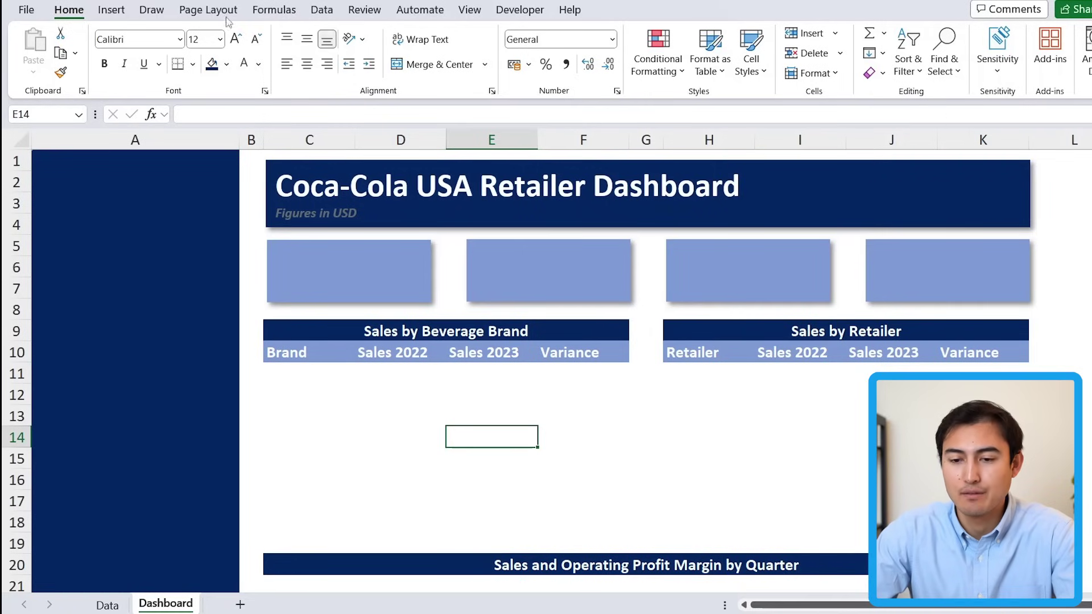
Insert pictures over the cells: the Coca-Cola logo at the top of the sidebar and the US flag in the title banner.
click(109, 11)
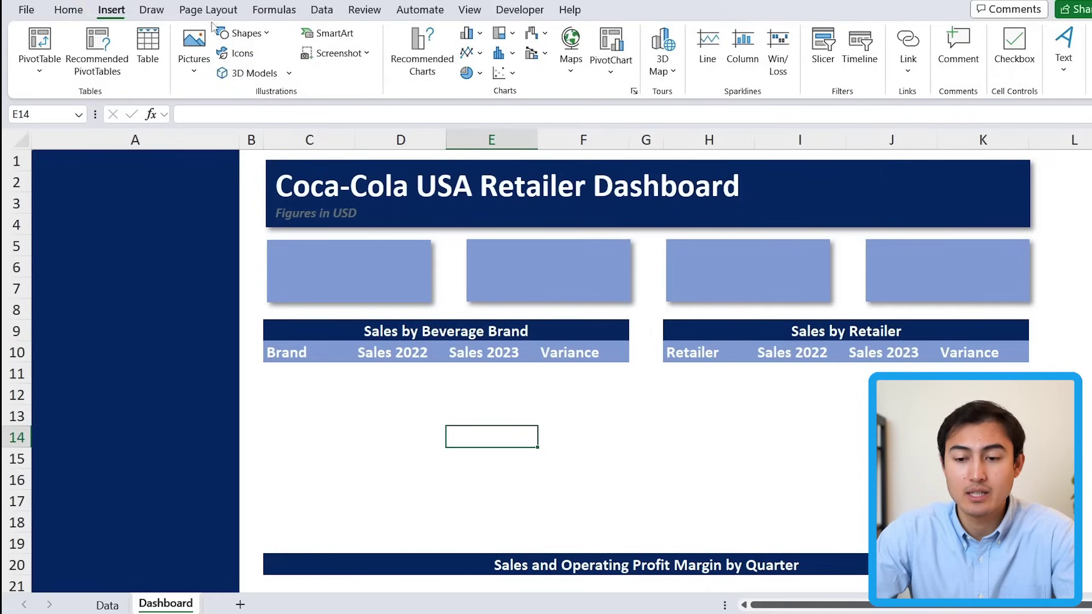
click(206, 63)
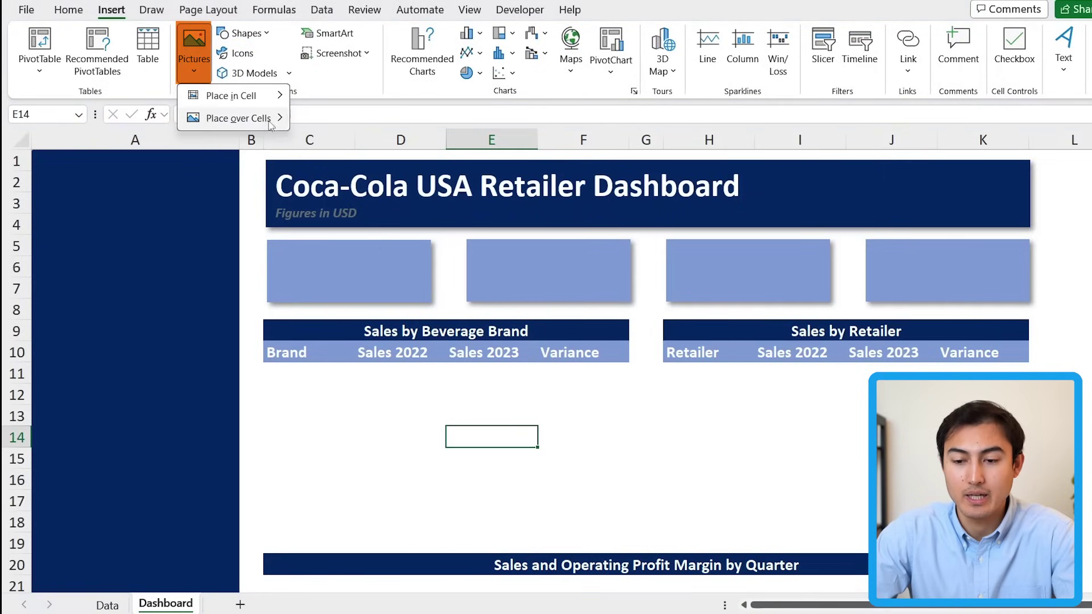
mouse_move(271, 122)
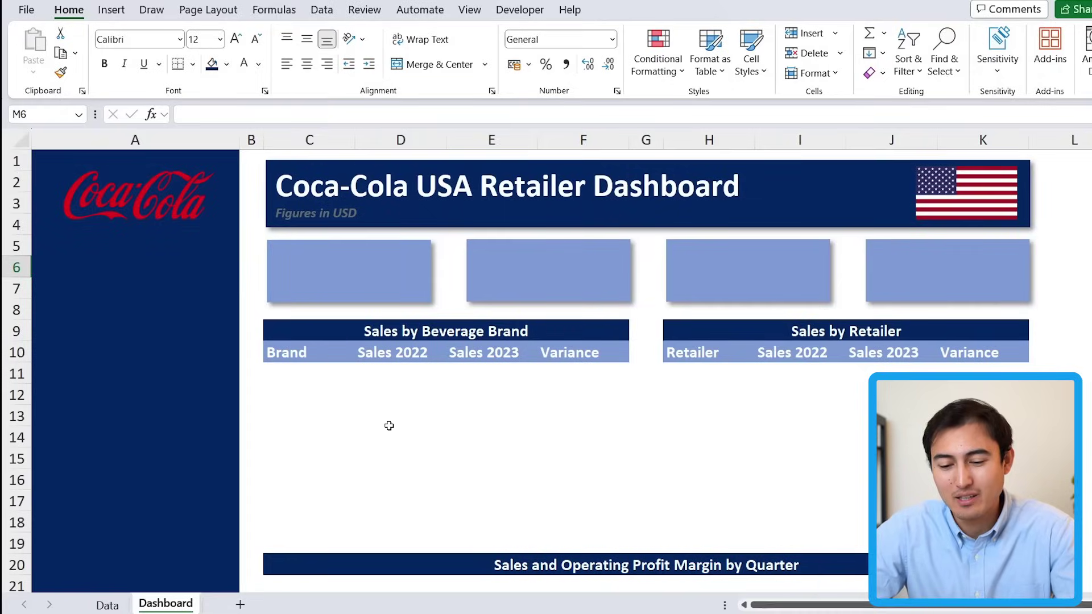
Insert a PivotTable based on the Retailer Dataset table of the Data sheet, placed on a new worksheet.
key(ctrl+Page_Up)
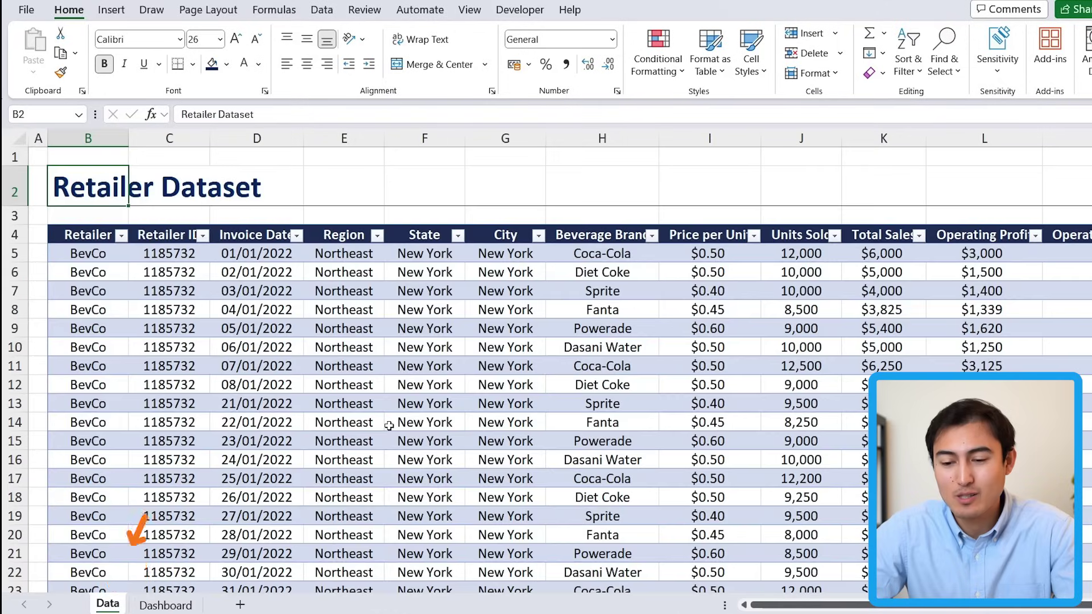
click(364, 351)
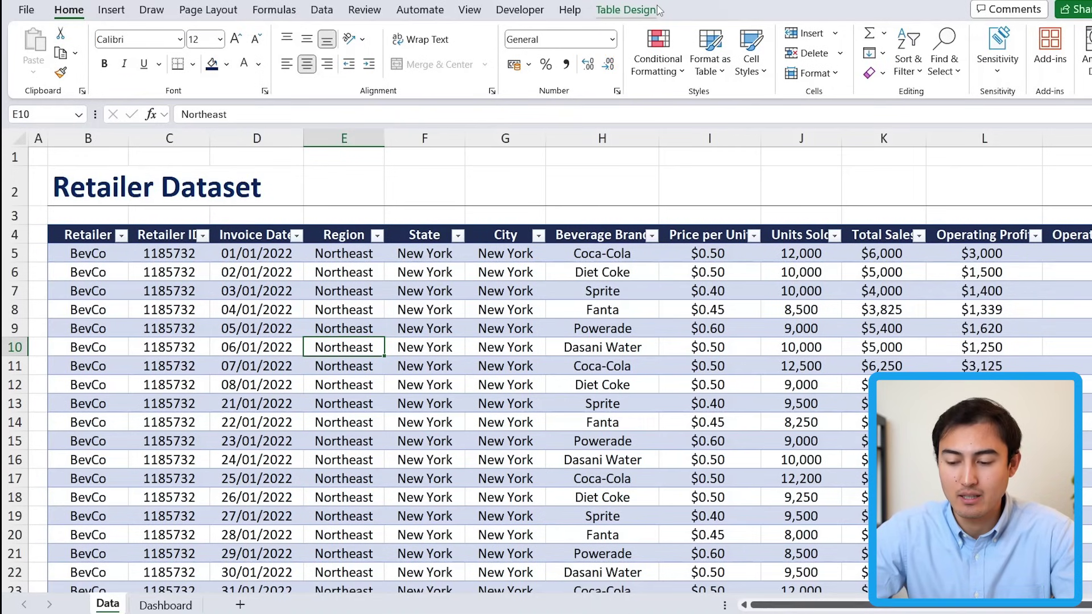
click(107, 14)
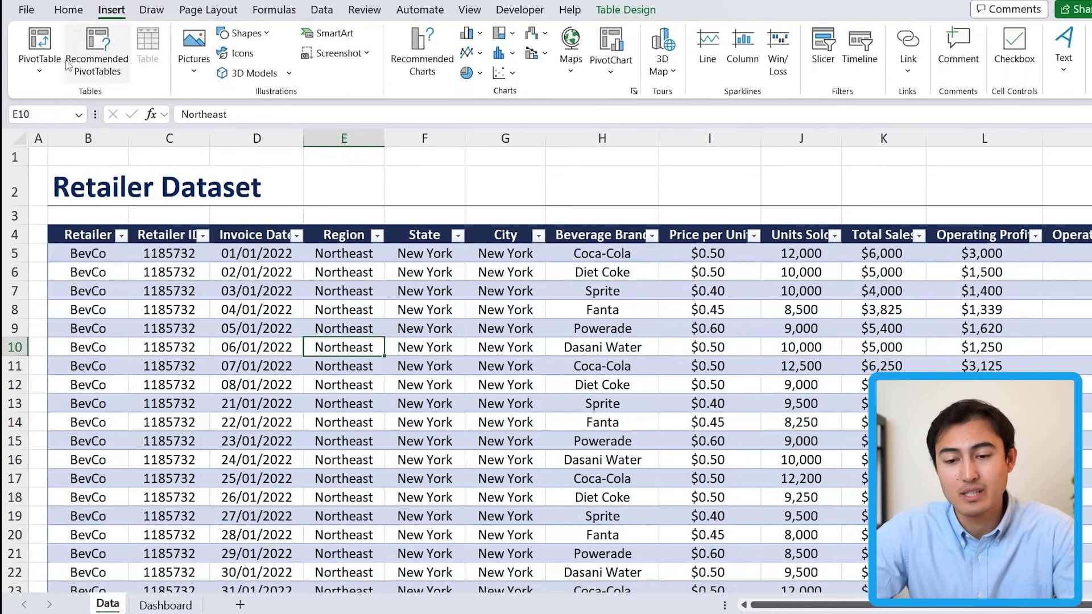
click(39, 46)
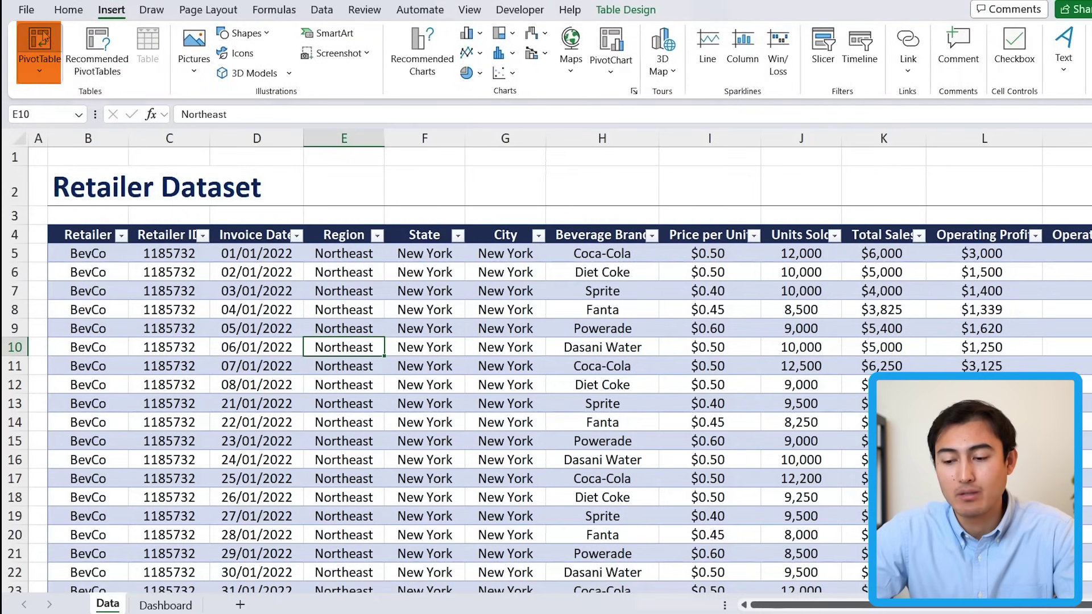
click(714, 401)
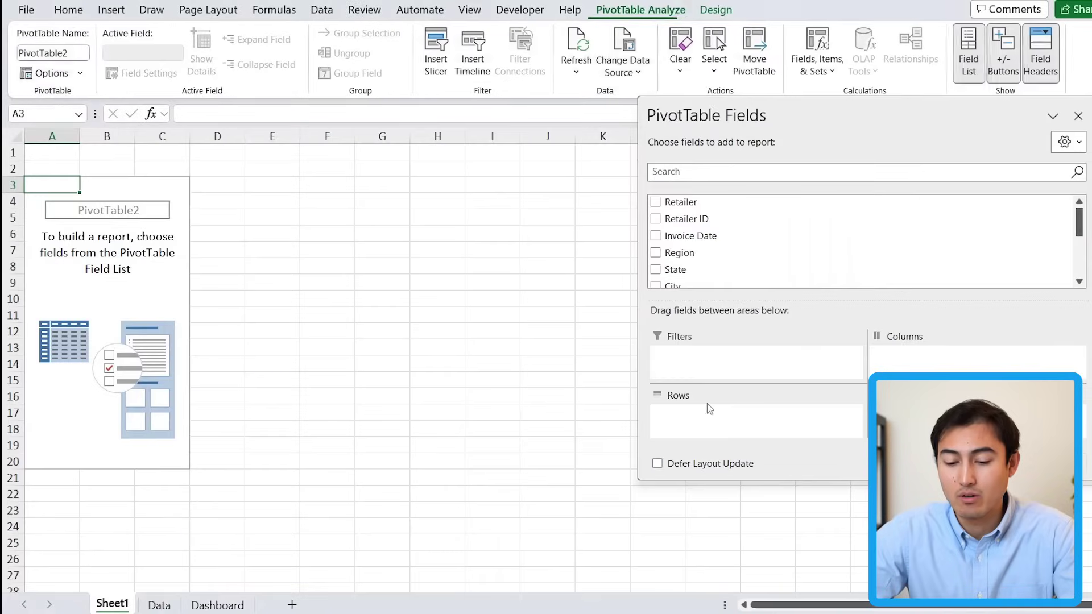
Rename the new pivot table worksheet as Analyze.
double_click(123, 604)
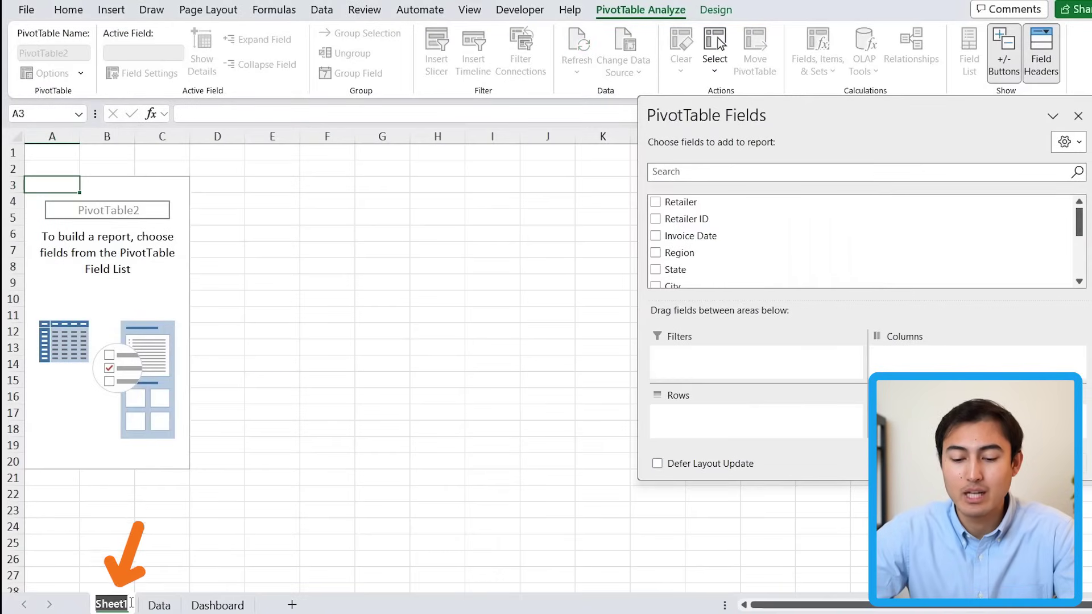
text(Analyze)
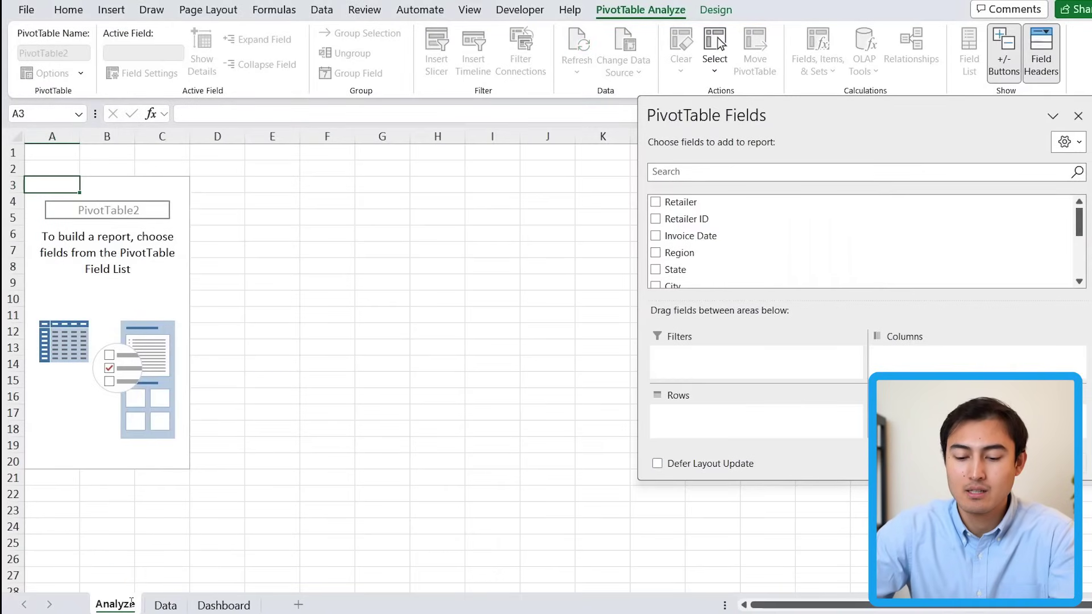
key(Return)
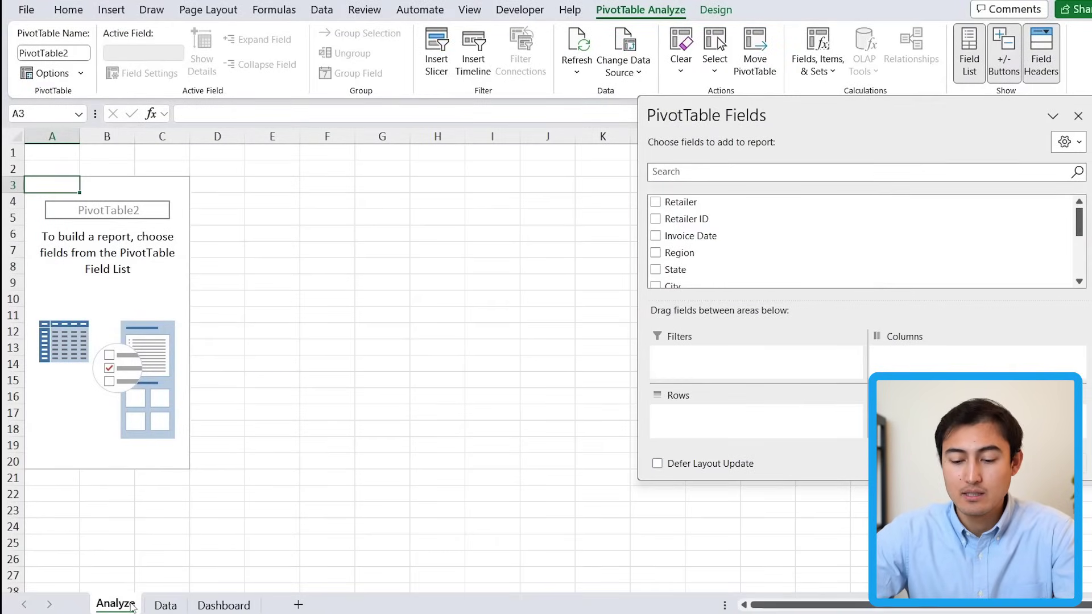
Check the dashboard's empty cards, and add Total Sales and Units Sold as summed values to the pivot table on Analyze.
key(ctrl+Page_Down)
key(ctrl+Page_Down)
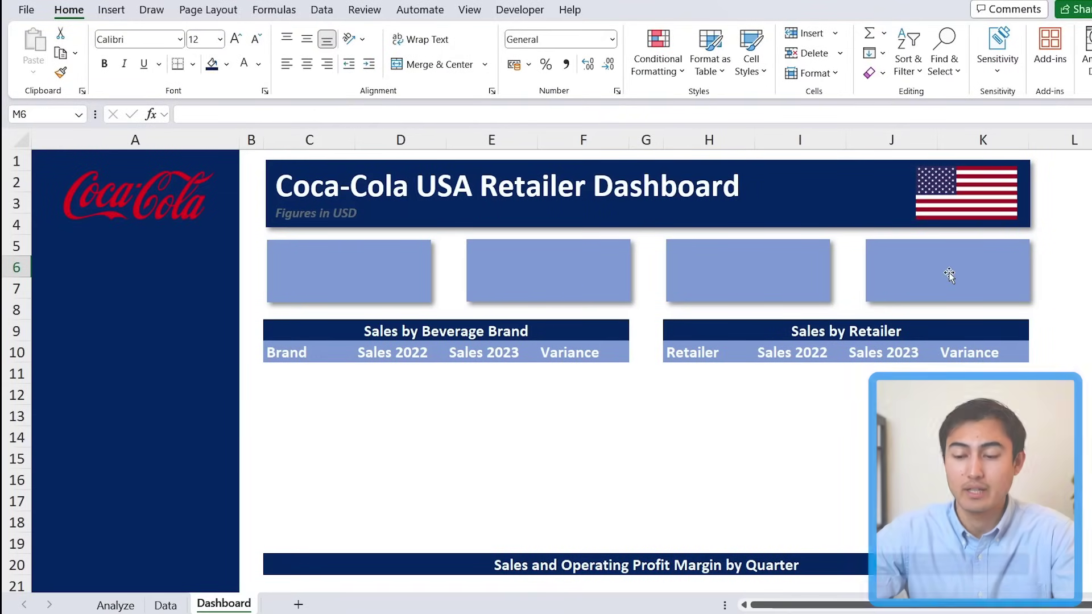
key(ctrl+Page_Up)
key(ctrl+Page_Up)
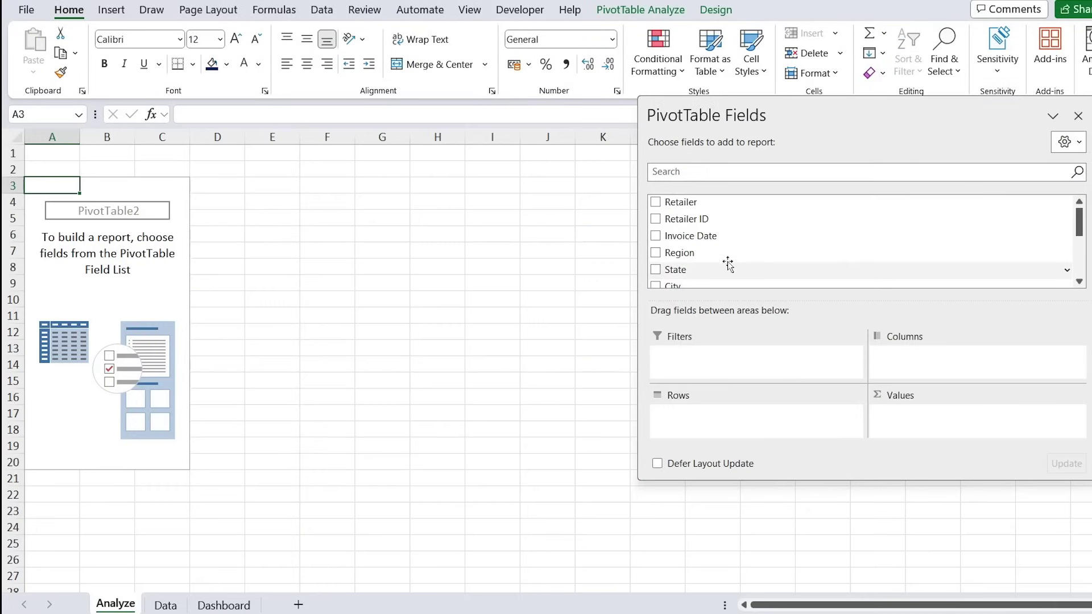
scroll(705, 249, down, 3)
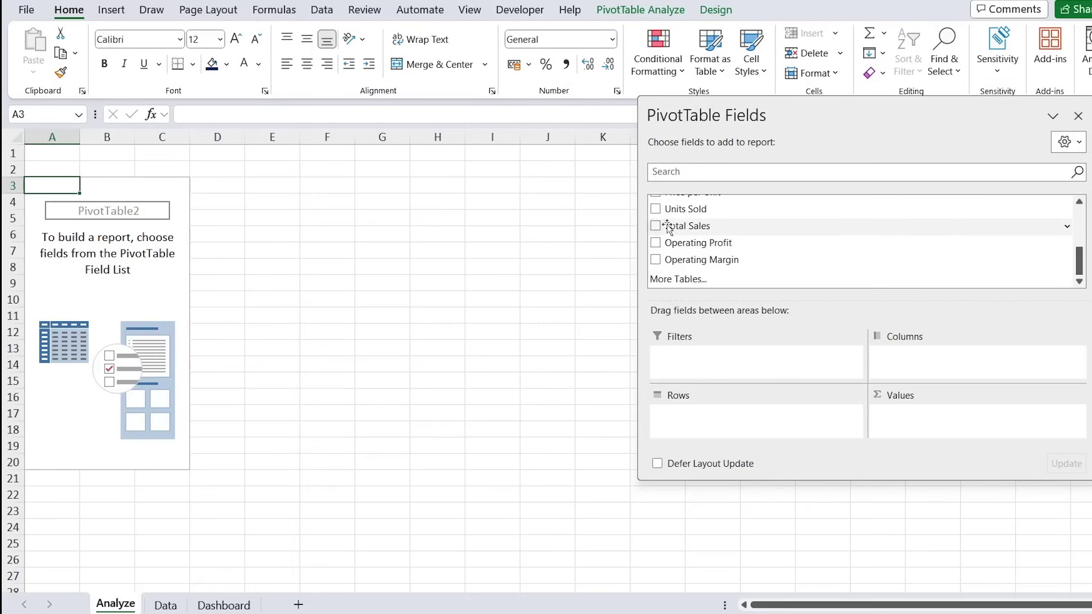
drag(683, 228, 923, 421)
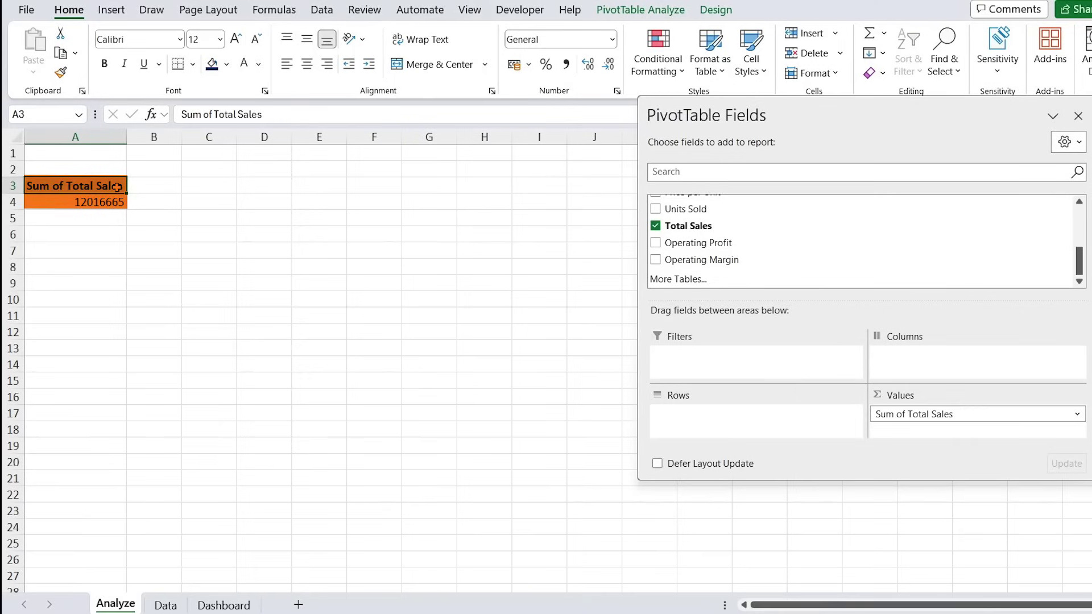
drag(707, 217, 941, 434)
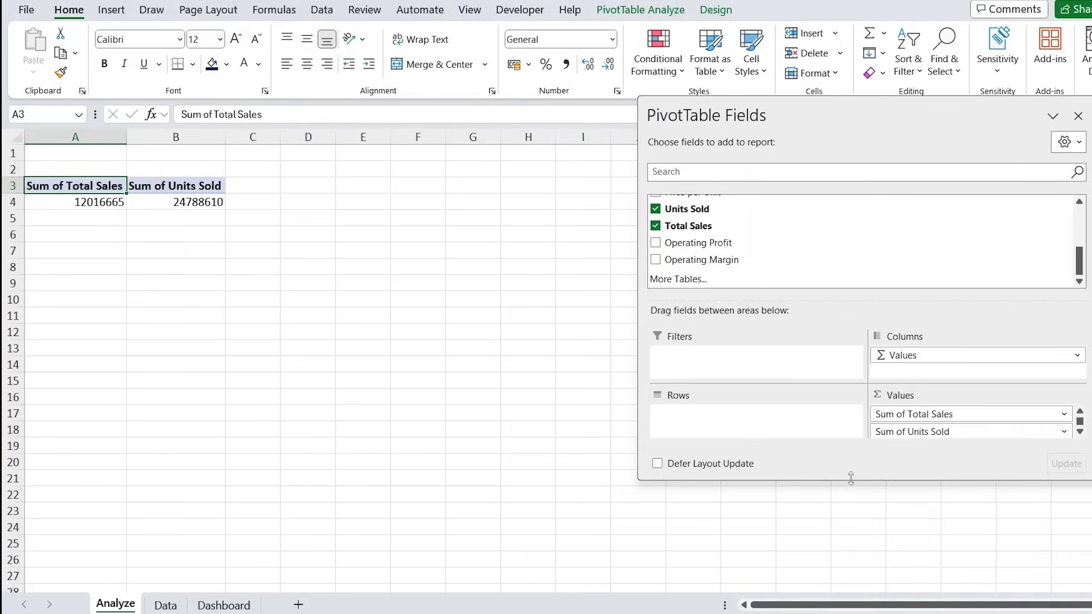
Add Price per Unit to the pivot table's values and summarize it by Average.
drag(851, 478, 850, 563)
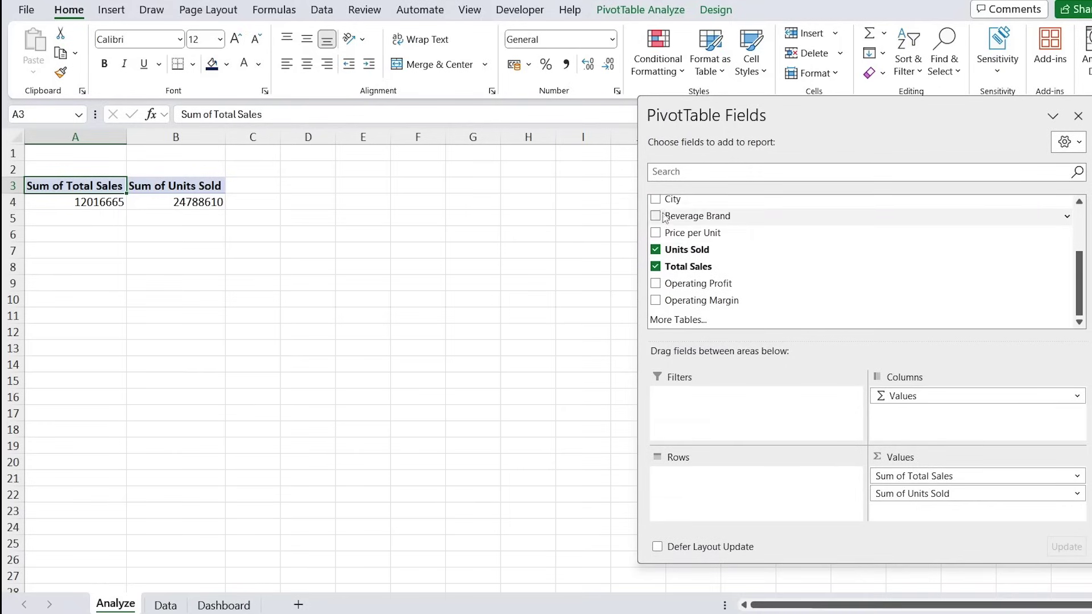
drag(671, 233, 956, 510)
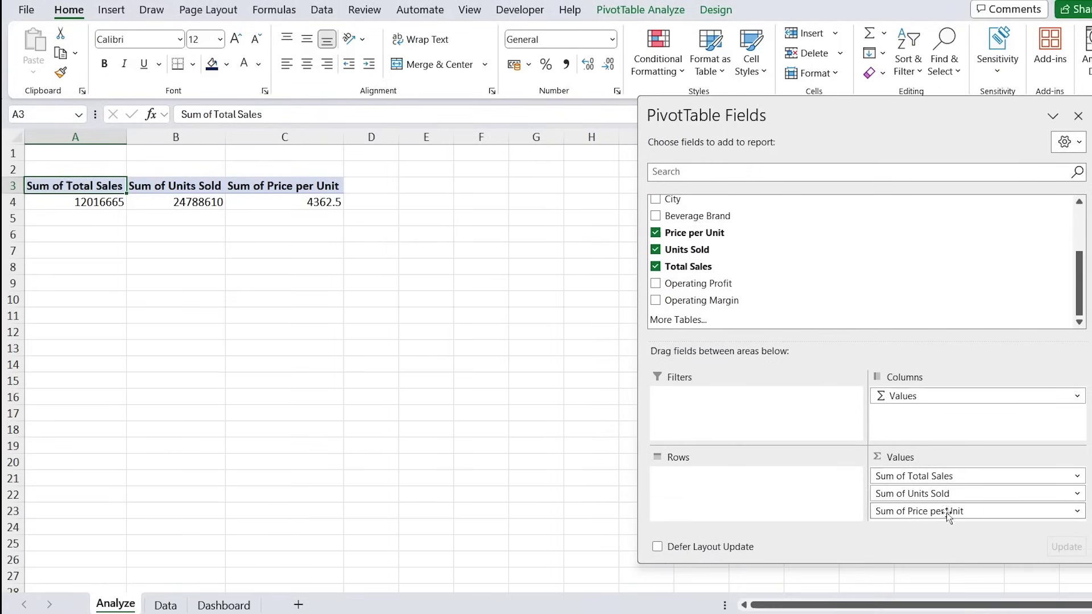
click(1077, 512)
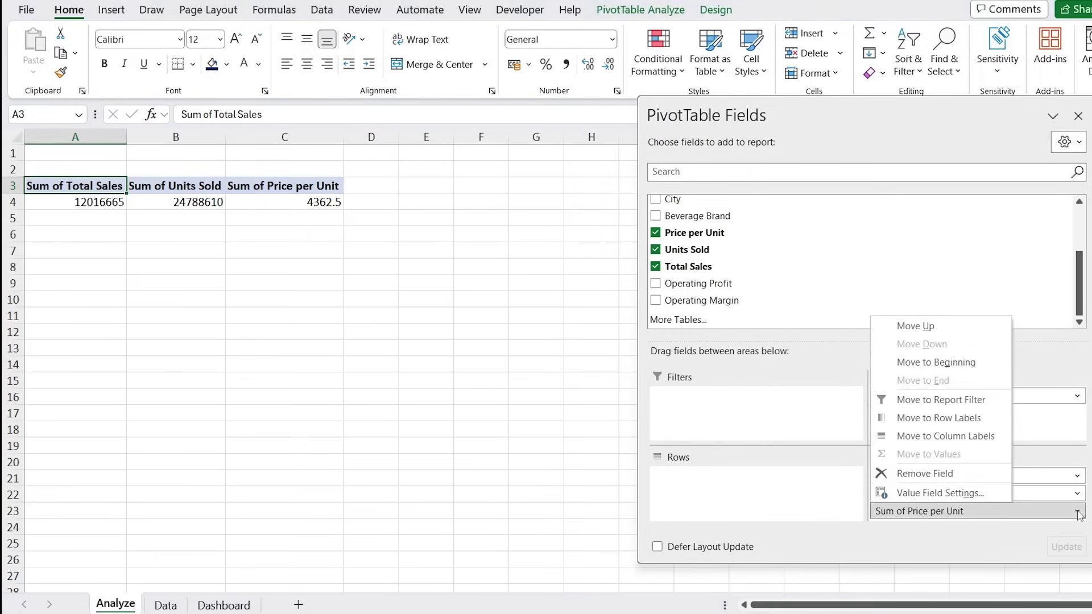
click(933, 494)
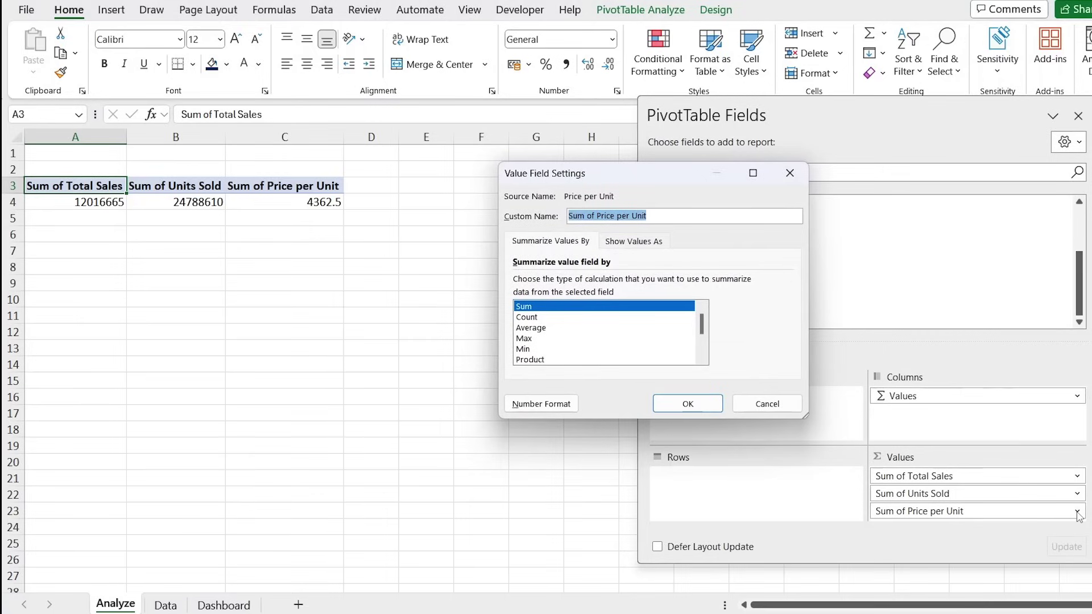
click(578, 328)
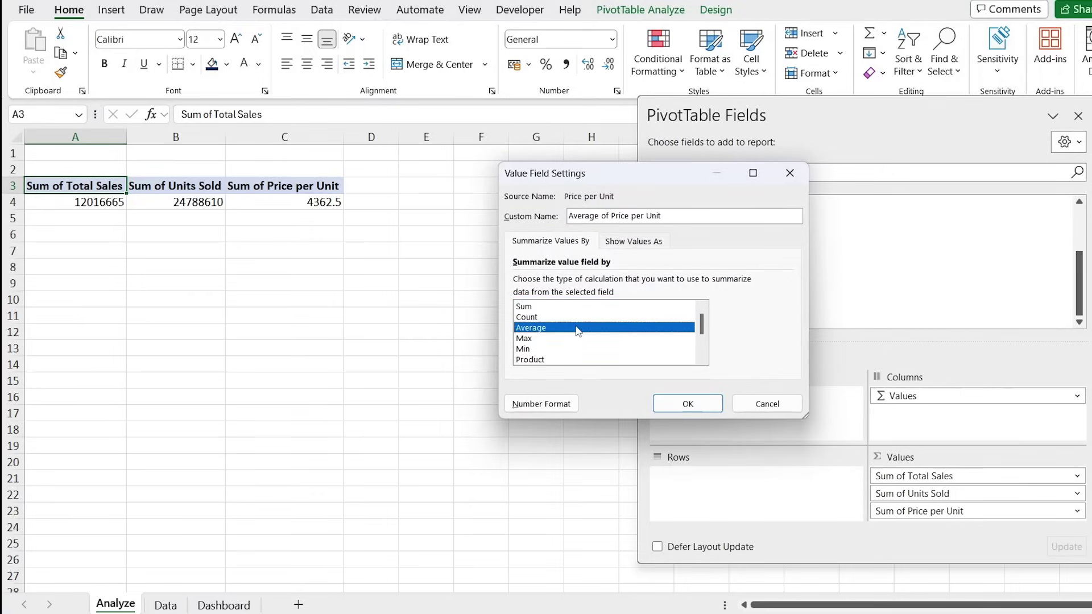
key(Return)
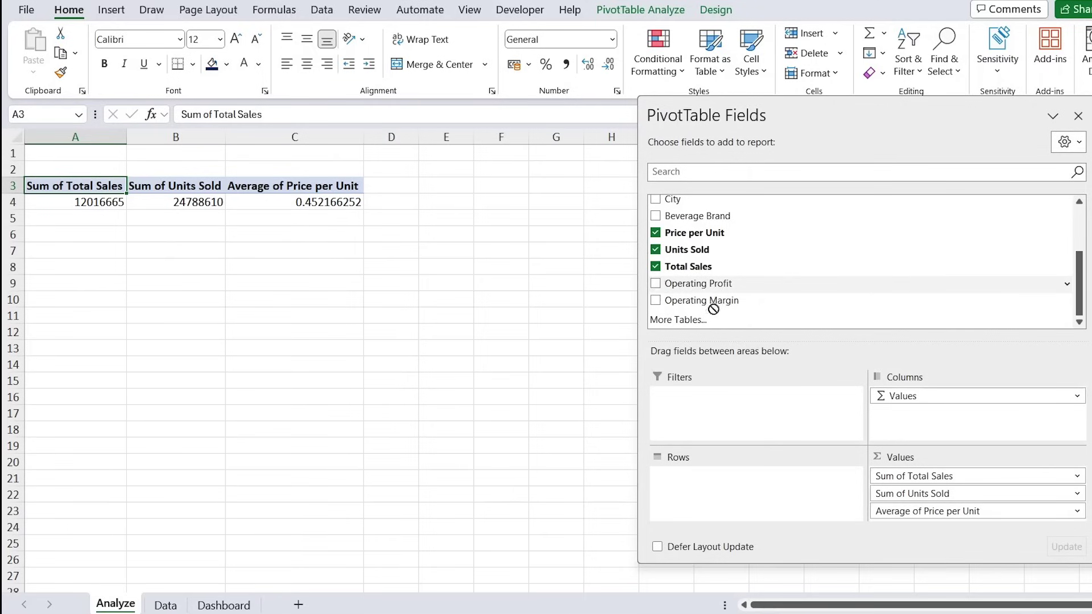
Add Operating Profit to the pivot table's values, and review the Dashboard sheet's layout before returning to Analyze.
drag(713, 309, 921, 514)
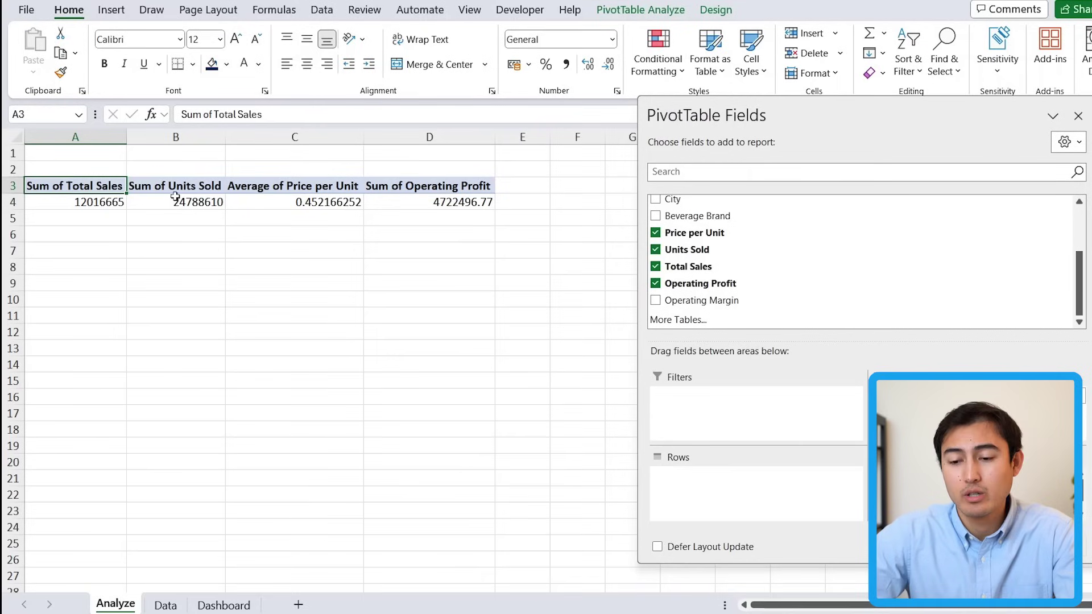
key(ctrl+Page_Down)
key(ctrl+Page_Down)
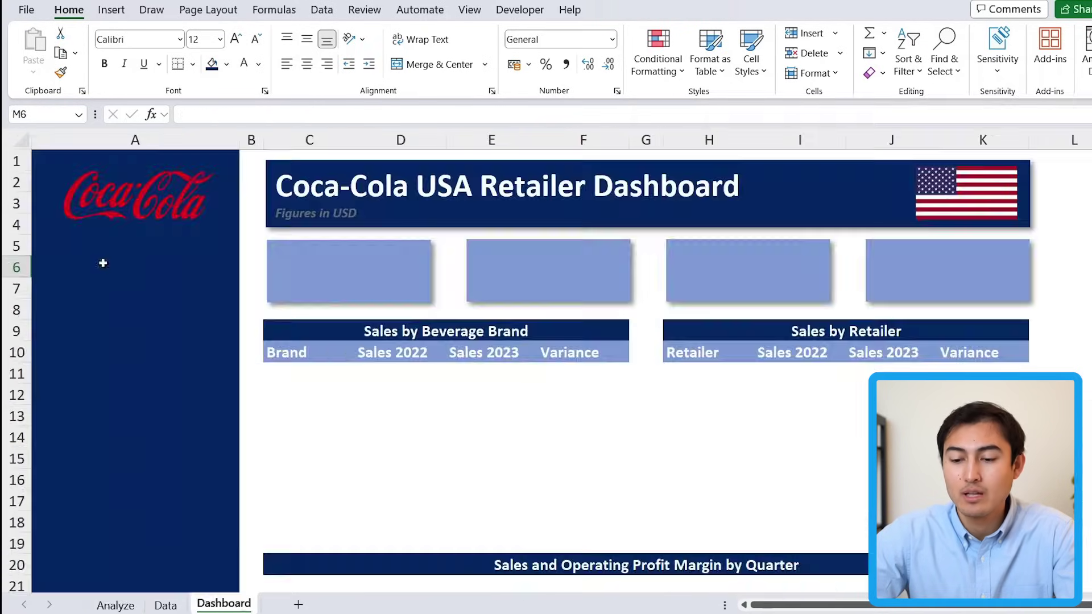
key(ctrl+Page_Up)
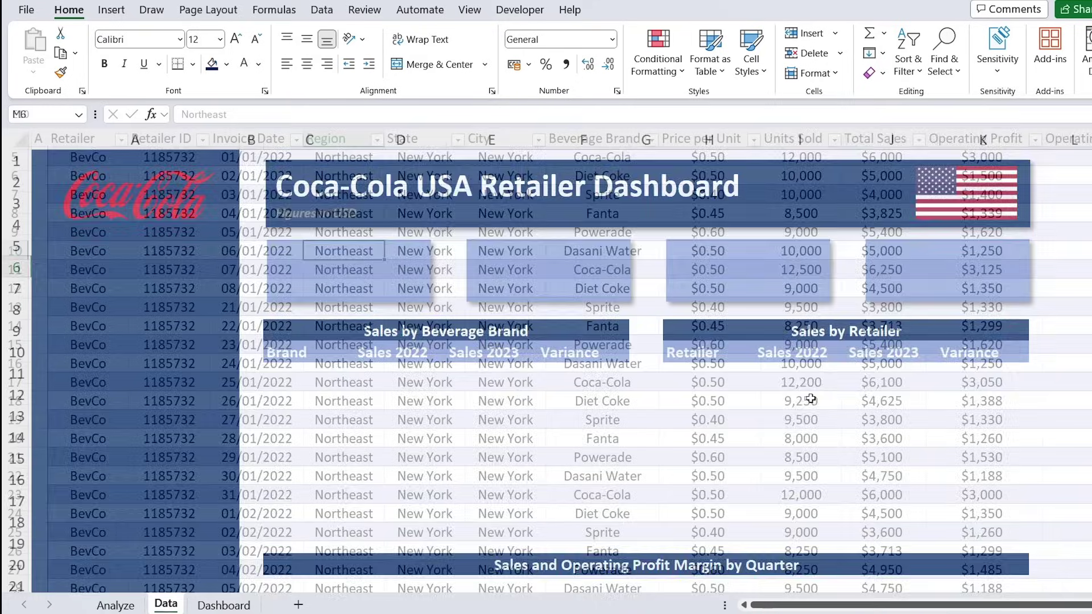
key(ctrl+Page_Up)
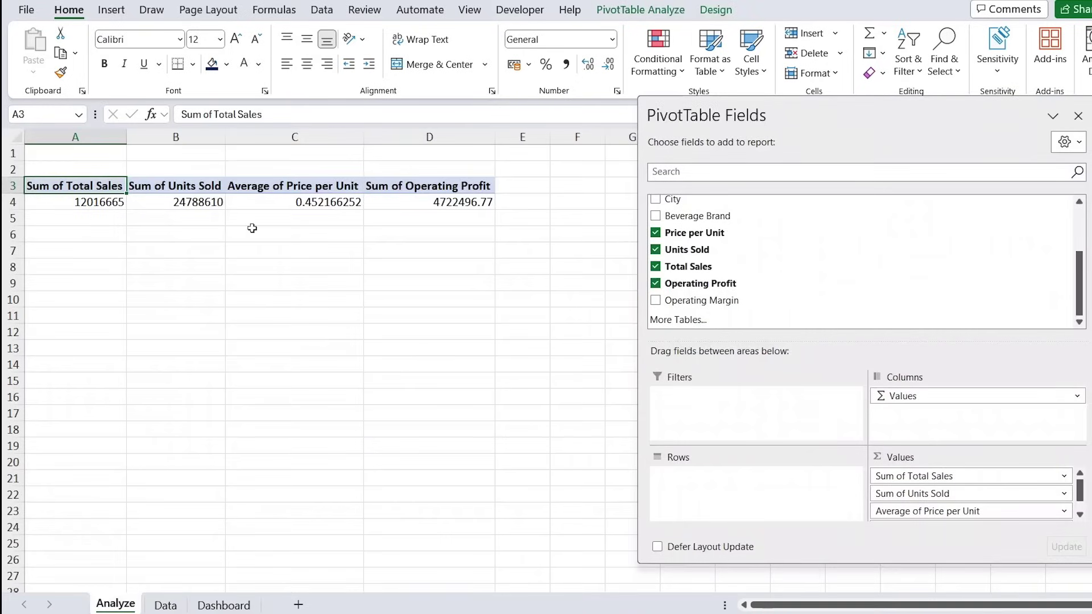
Copy the whole pivot table and paste the duplicate at cell A6 on the Analyze sheet.
key(ctrl+a)
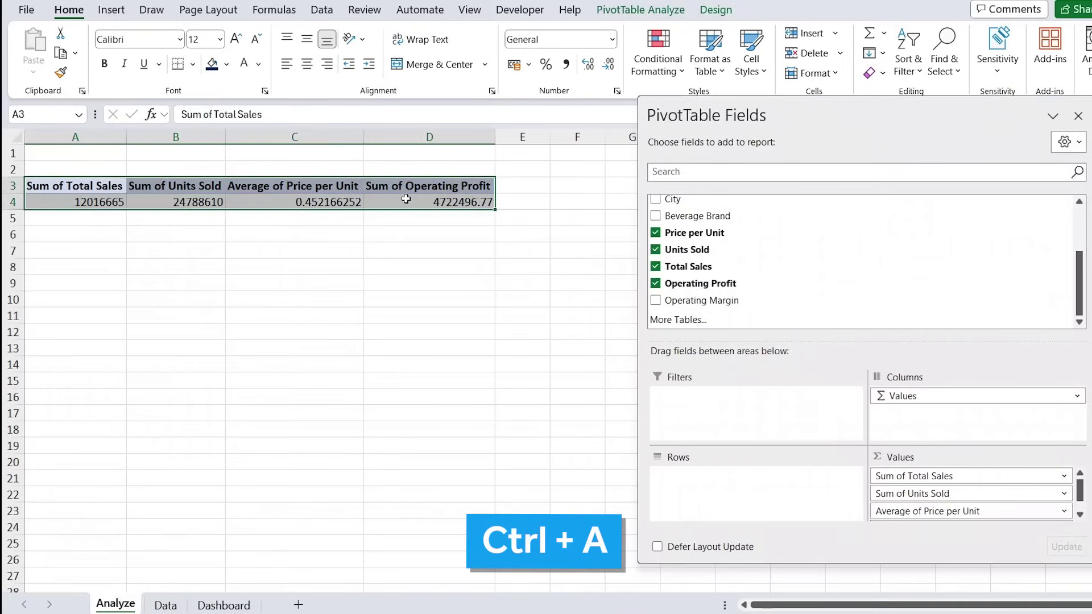
key(ctrl+c)
key(Down)
key(Down)
key(Down)
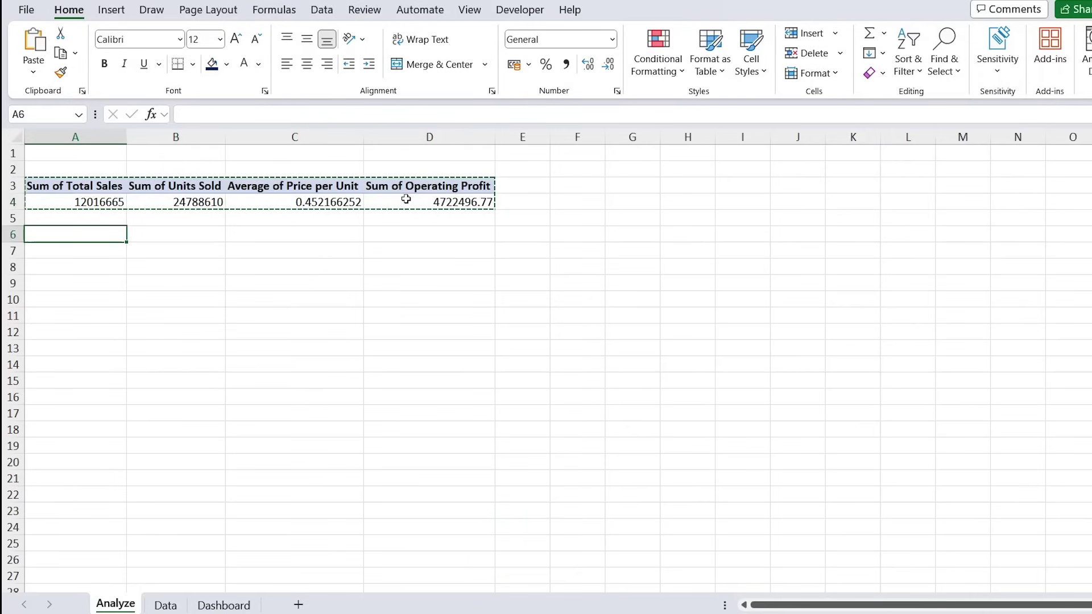
key(ctrl+v)
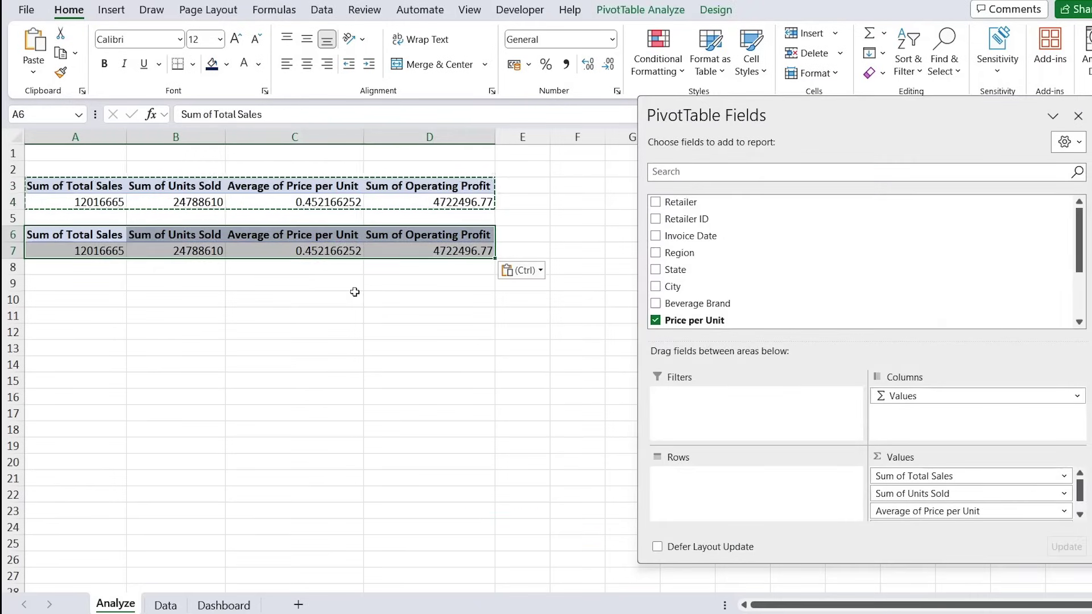
Remove all four value fields from the pivot table copy at A6.
drag(918, 472, 634, 453)
drag(896, 477, 495, 449)
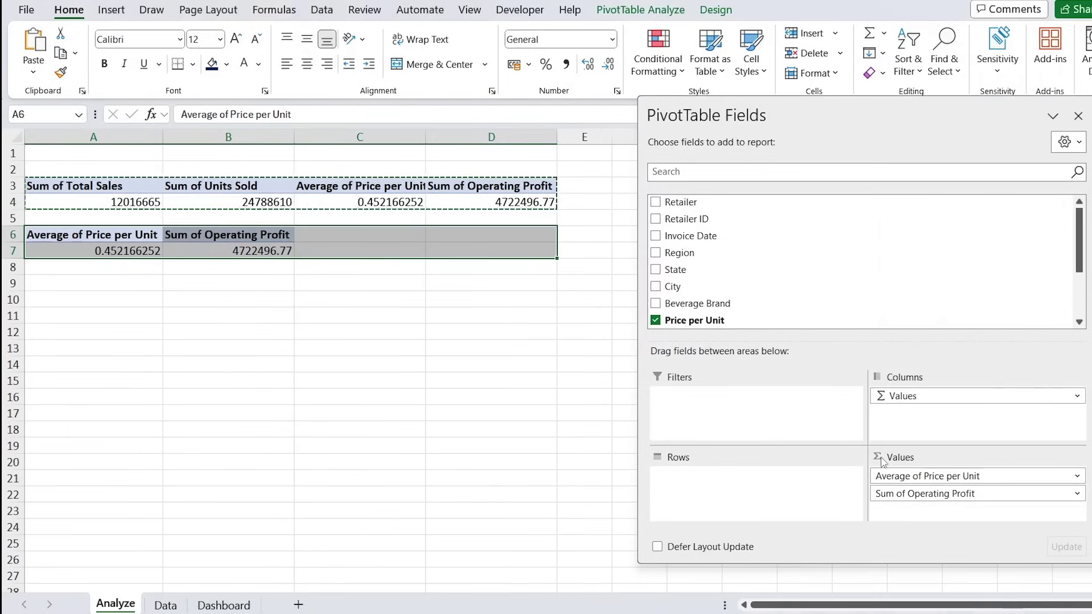
drag(906, 476, 495, 438)
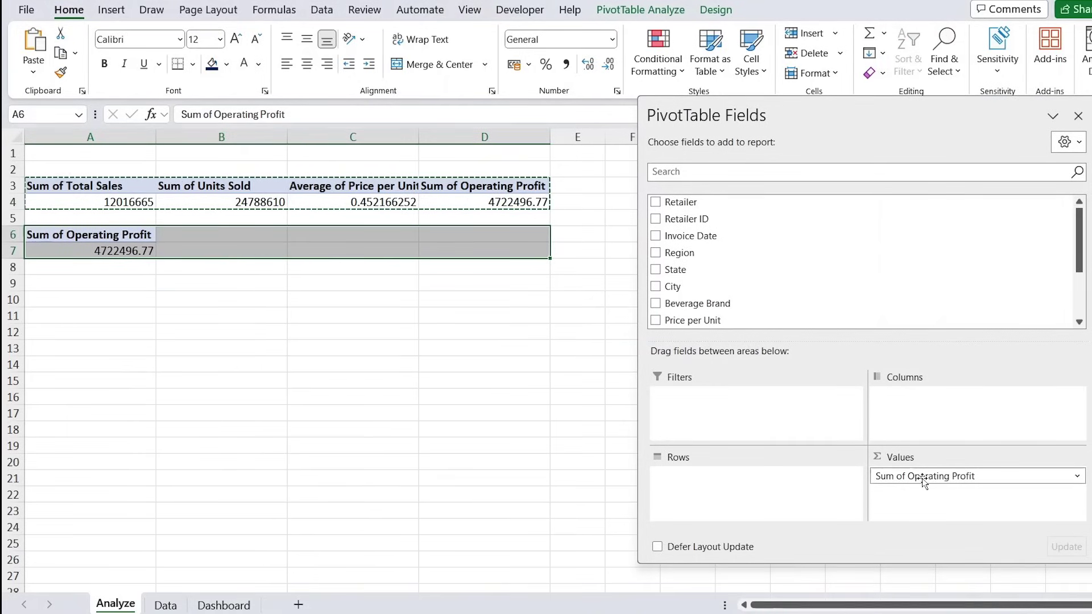
drag(921, 478, 564, 433)
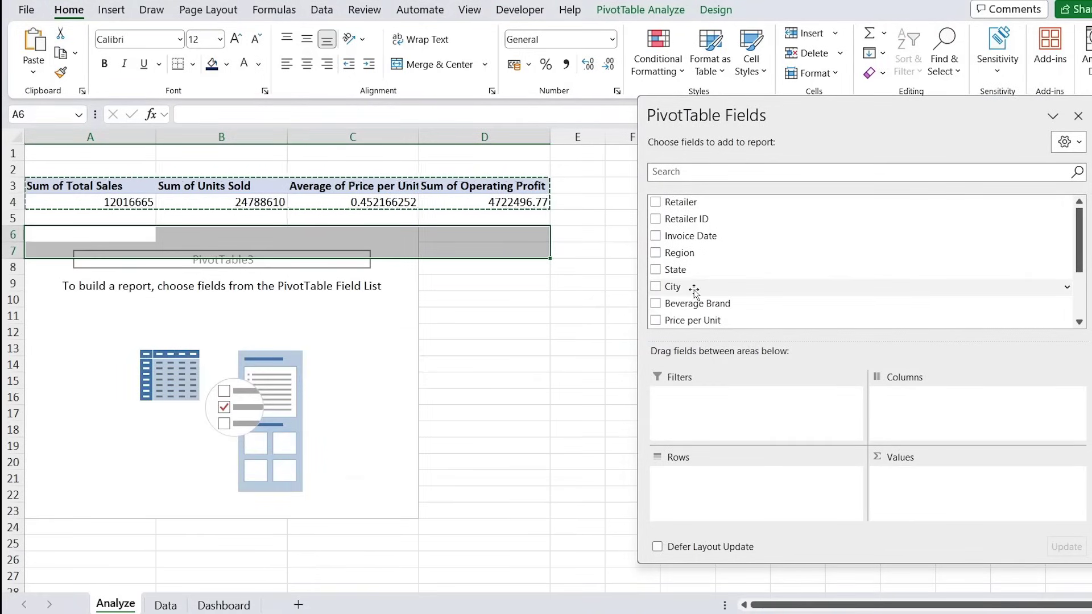
Set Beverage Brand as the rows and the sum of Total Sales as the values of the second pivot table.
drag(728, 329, 742, 463)
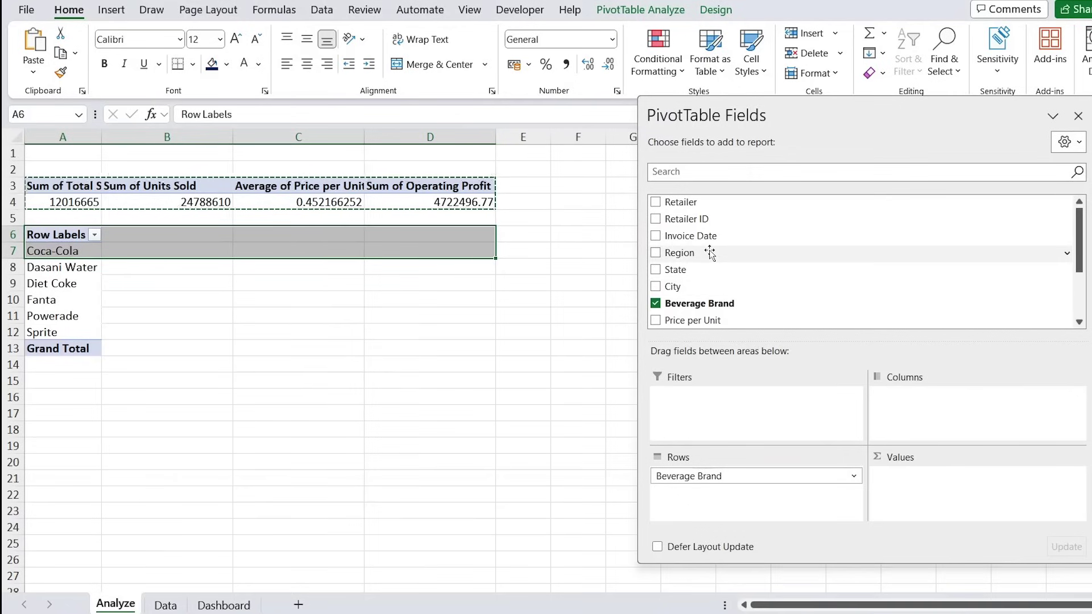
scroll(710, 253, down, 2)
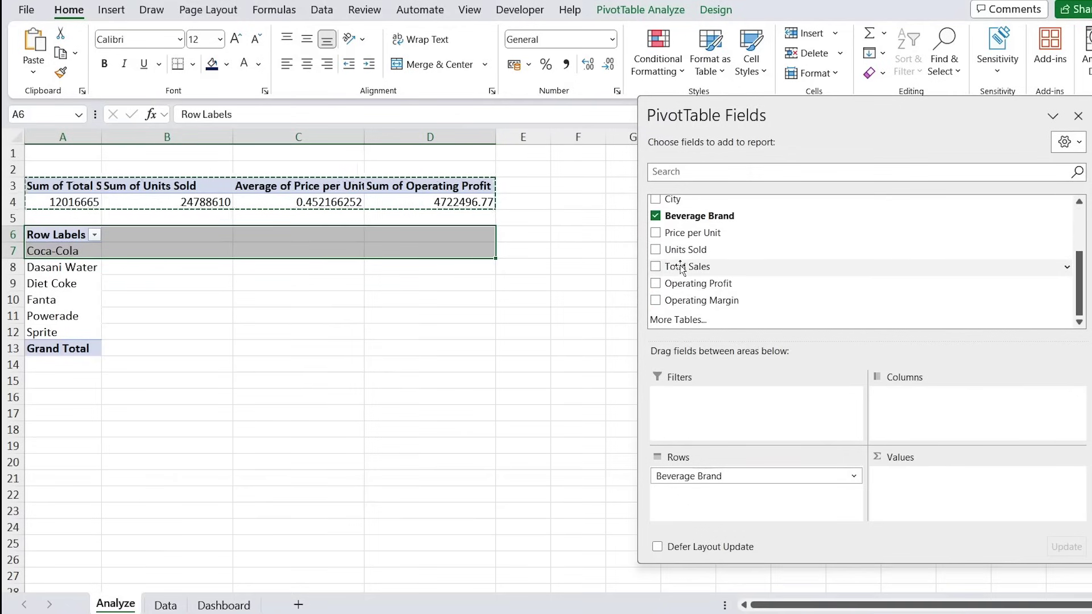
drag(687, 267, 965, 489)
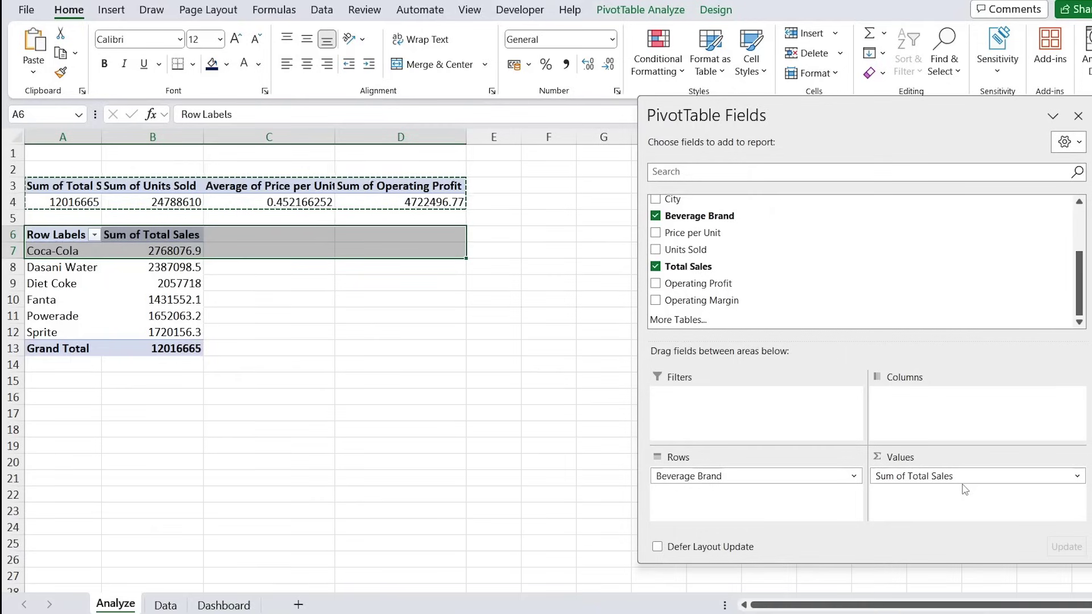
Add Invoice Date to the brand pivot table's columns, keeping only its Years grouping and removing Quarters and Months.
scroll(688, 248, up, 3)
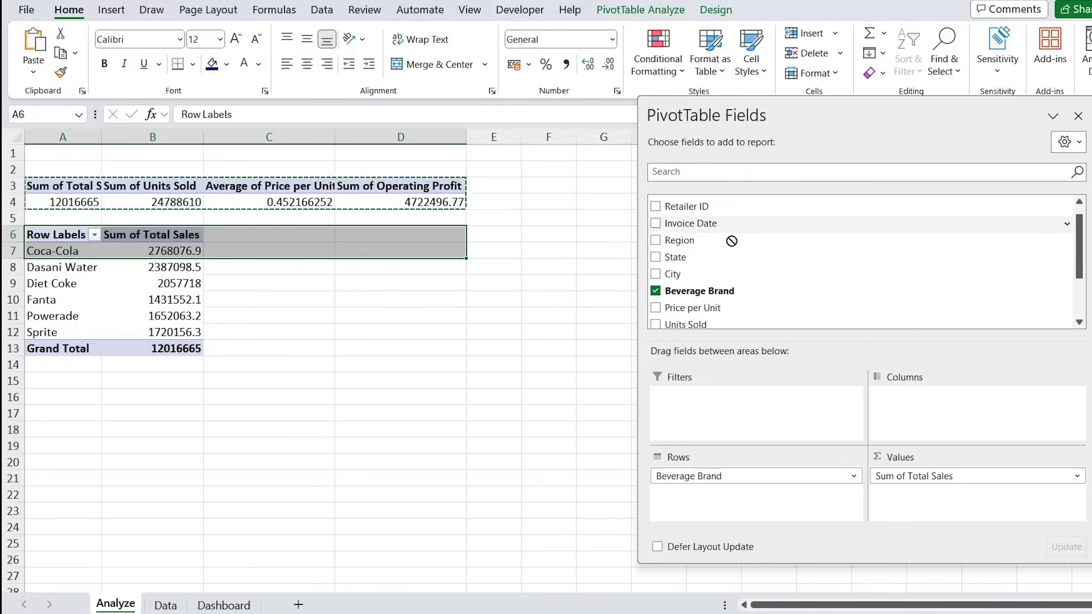
drag(731, 241, 906, 407)
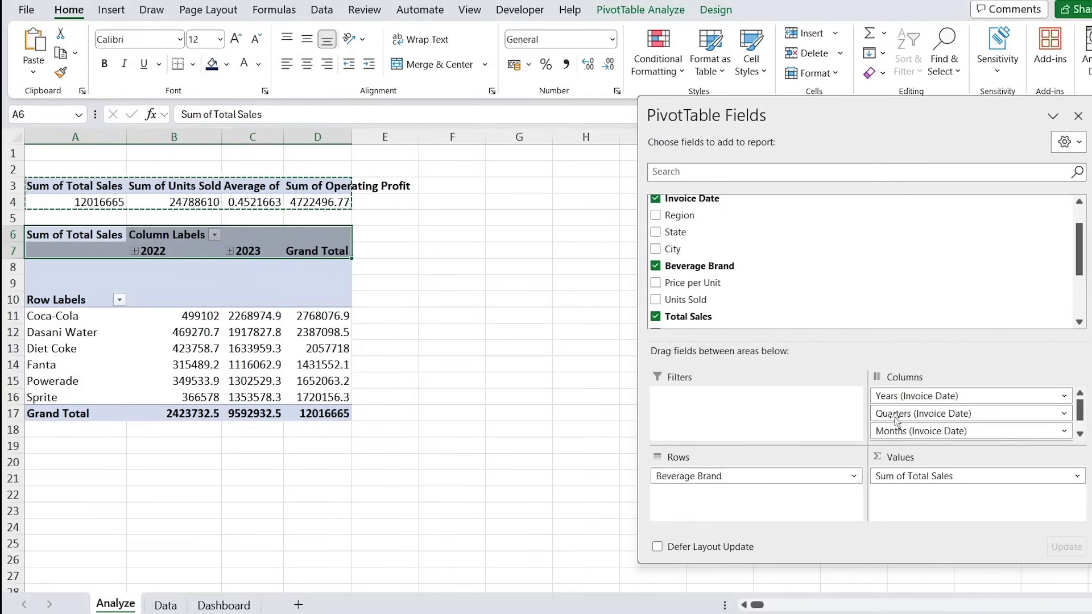
drag(904, 413, 529, 378)
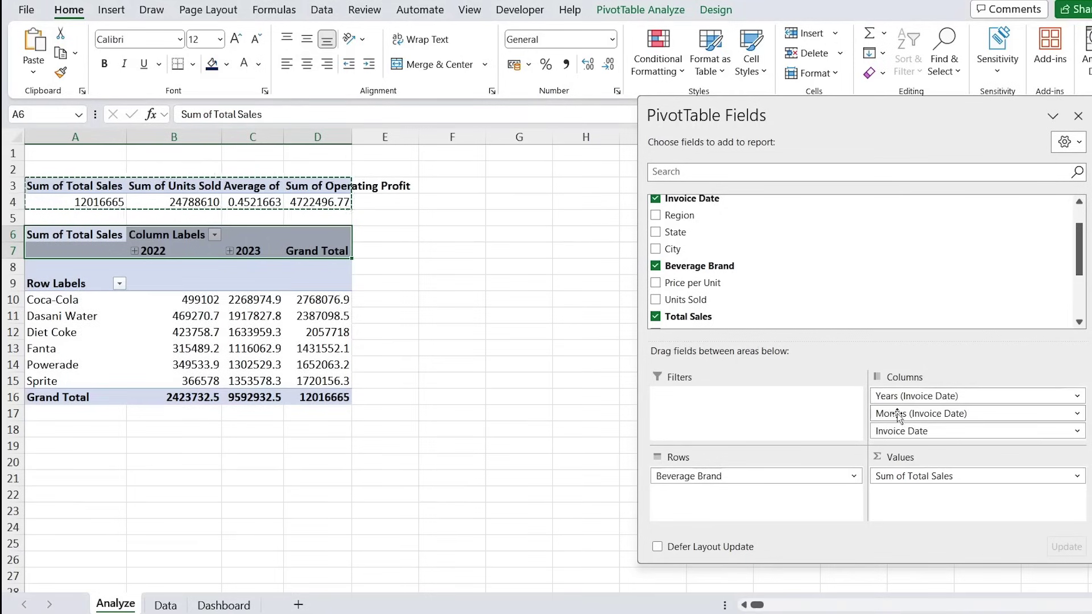
drag(898, 415, 523, 373)
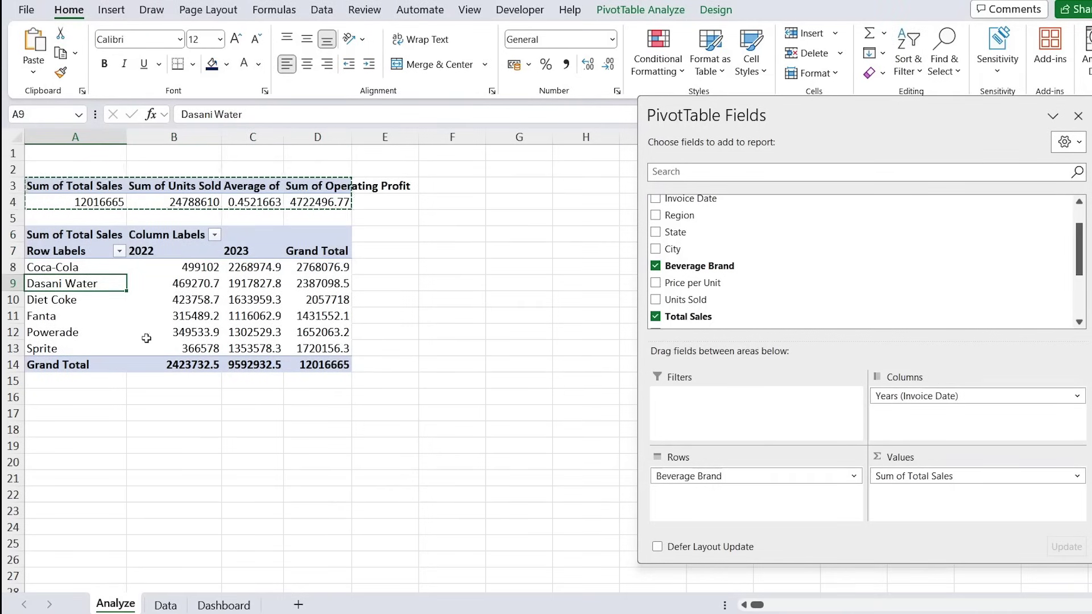
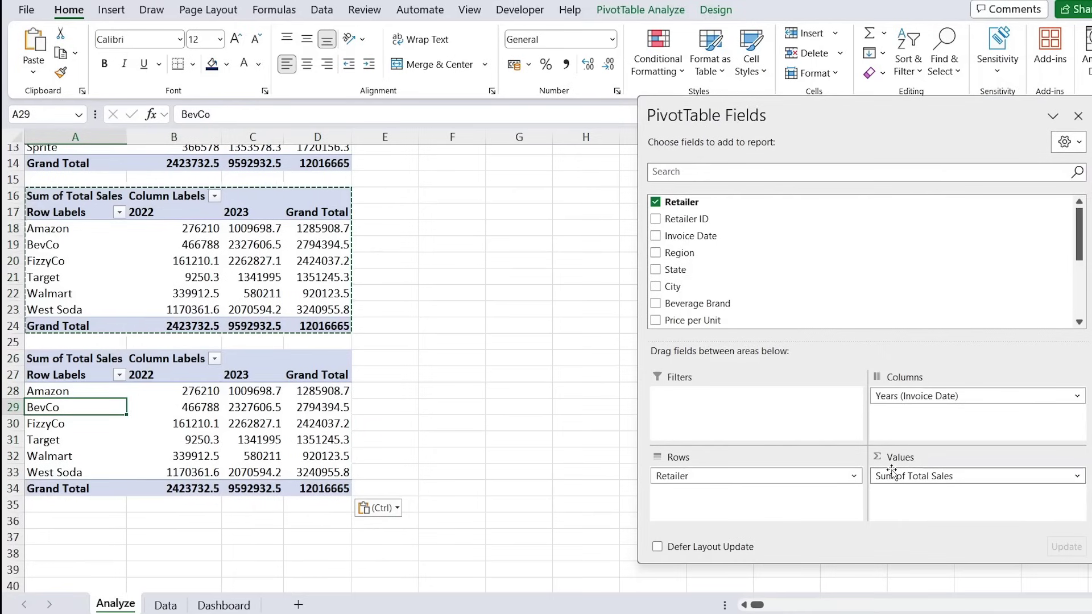
Add Operating Margin to the values of the pivot table at A26 and summarize it by Average.
drag(680, 250, 942, 489)
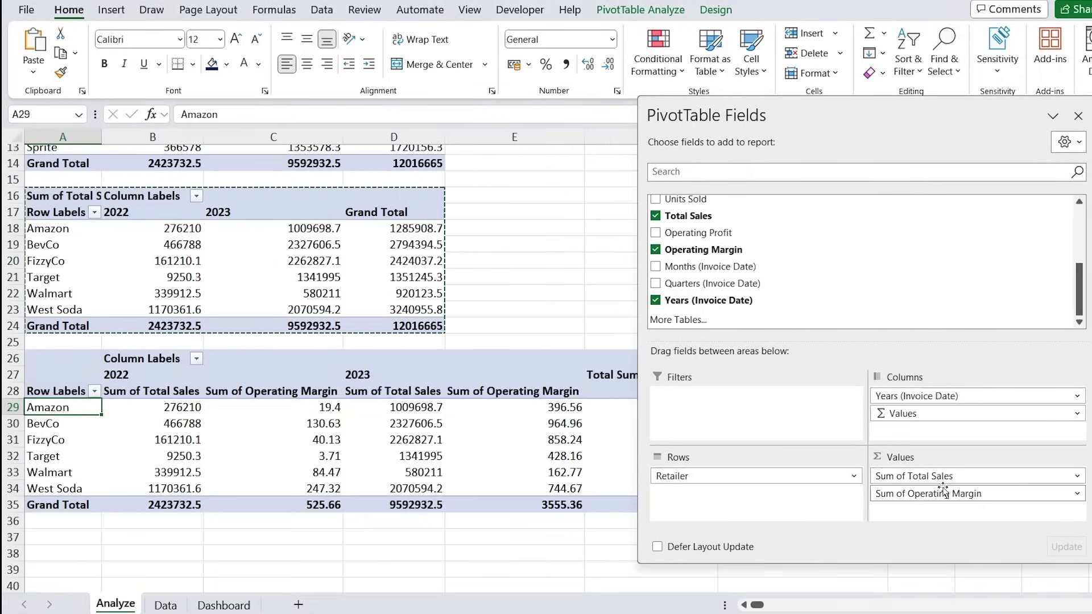
click(1078, 493)
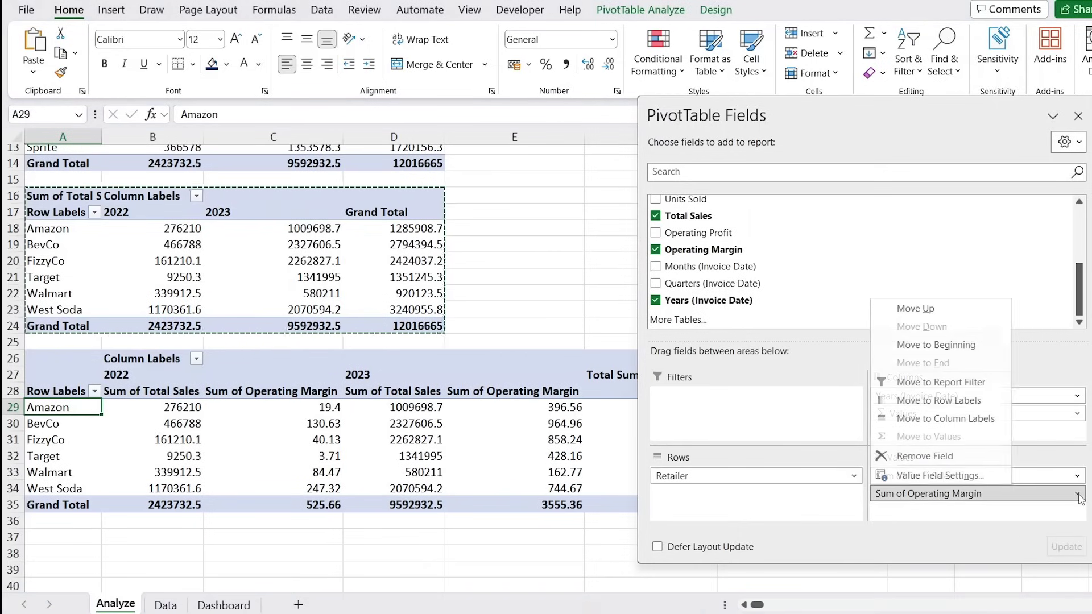
click(961, 455)
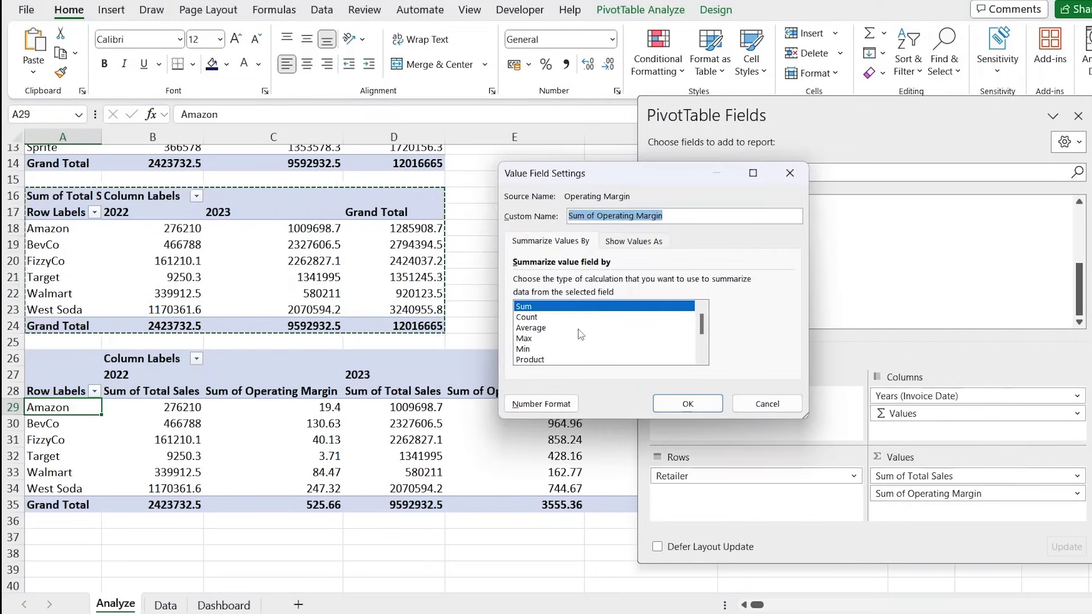
click(579, 329)
click(688, 404)
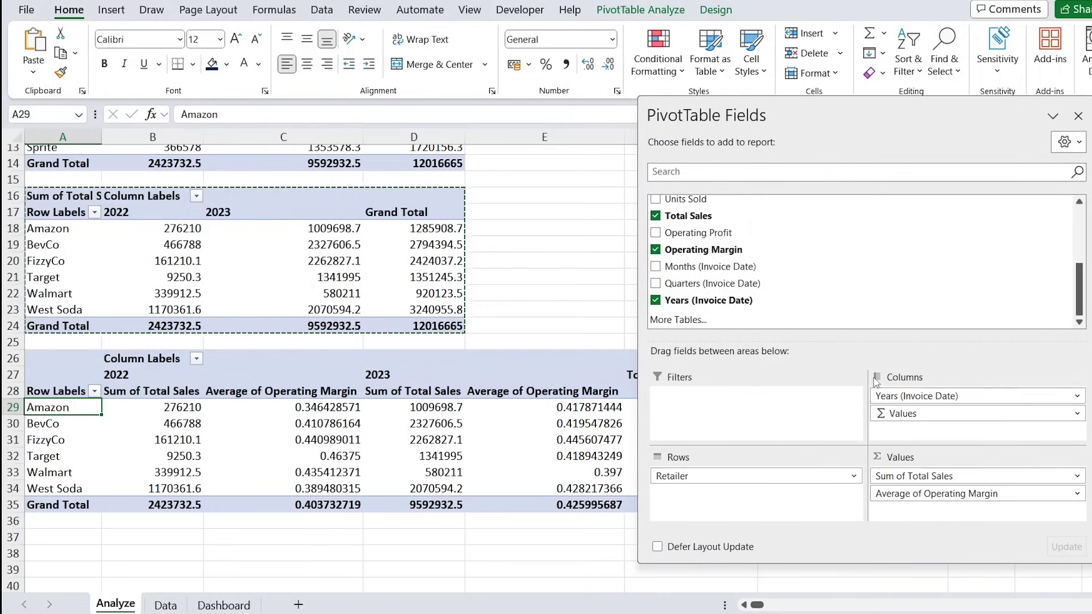
Replace Retailer with Years and Quarters of Invoice Date as rows in the pivot table at A26, and clear Years from its columns.
drag(910, 396, 560, 308)
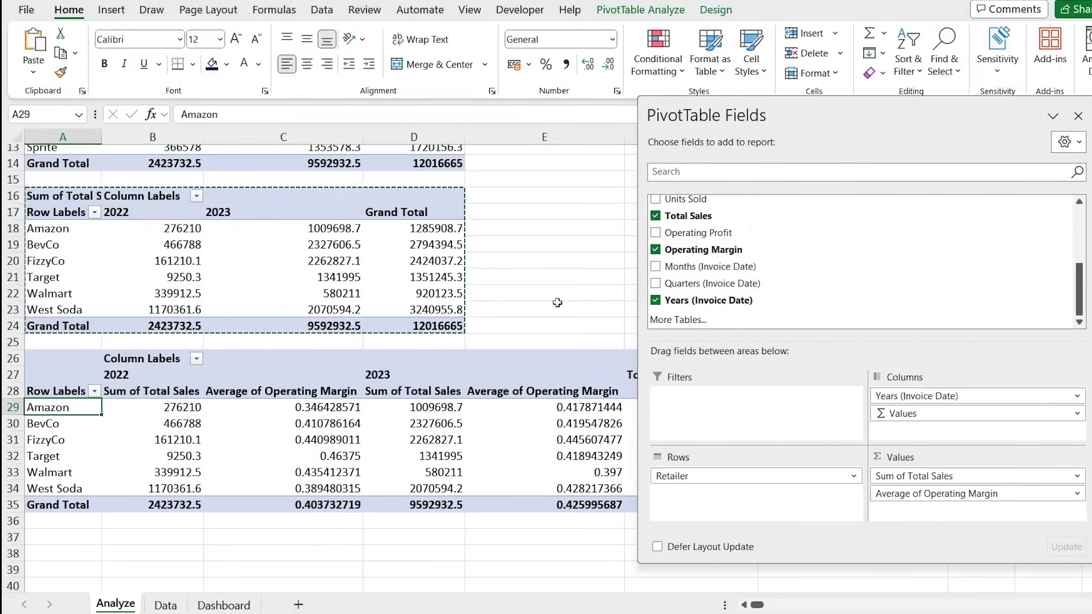
drag(710, 481, 526, 492)
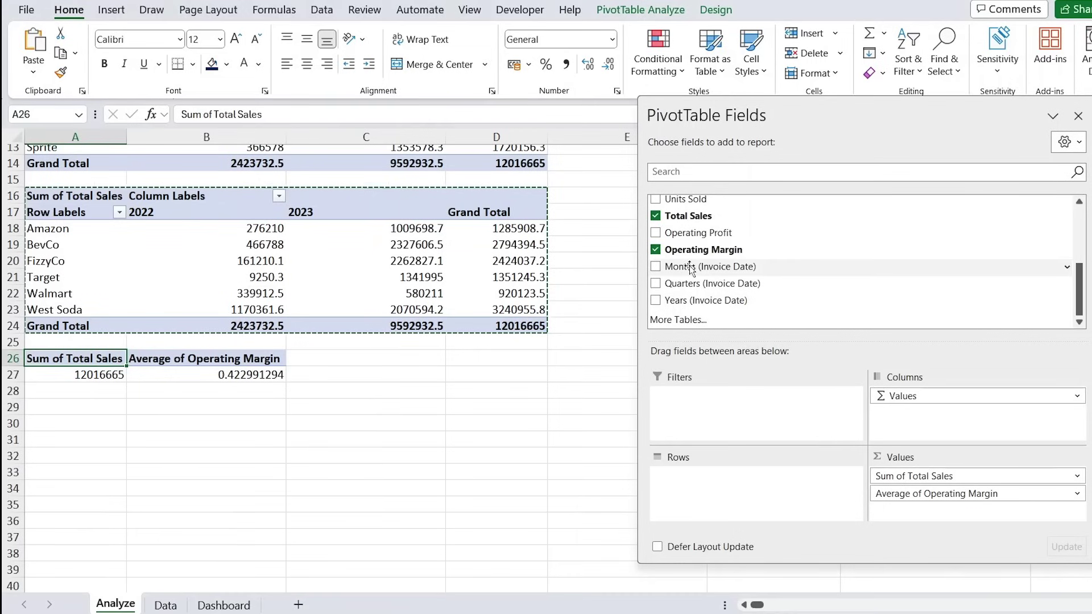
drag(690, 287, 682, 504)
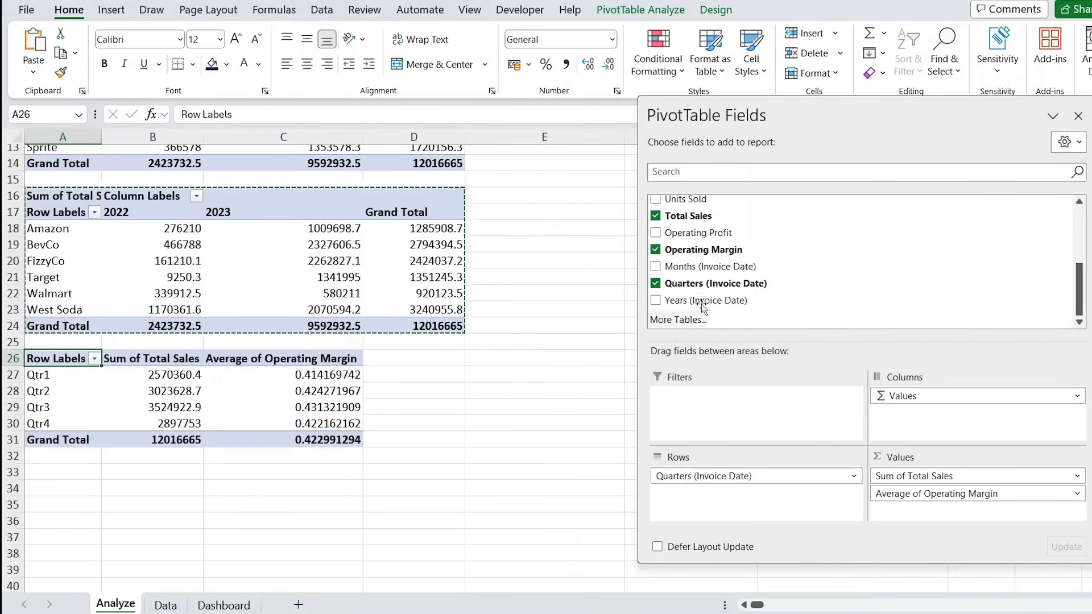
drag(705, 301, 710, 476)
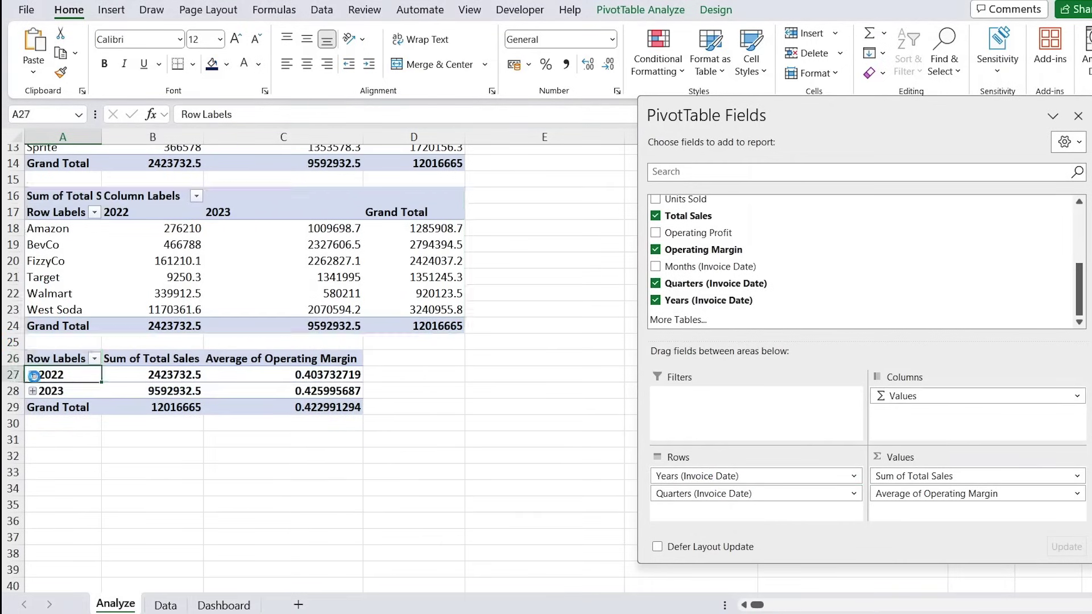
Switch the quarterly pivot table at A26 to the tabular form report layout.
click(33, 375)
click(33, 375)
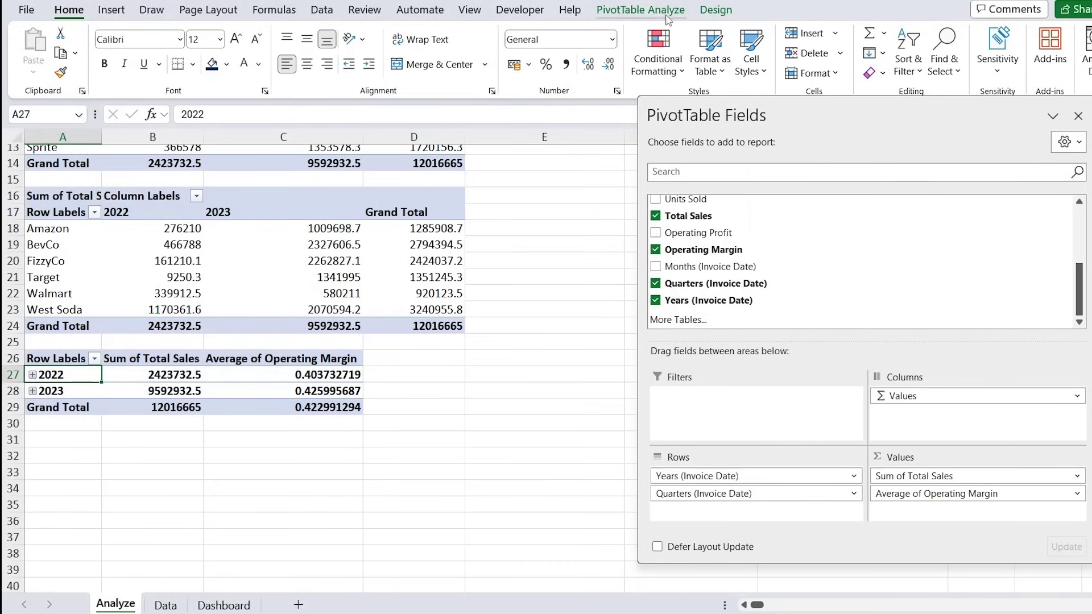
click(715, 12)
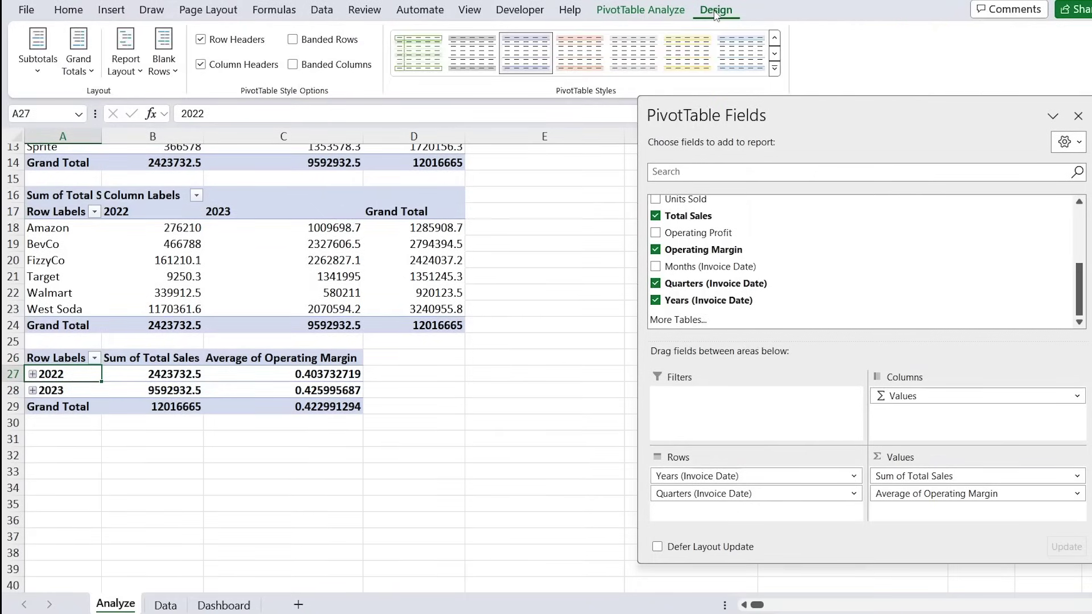
click(115, 72)
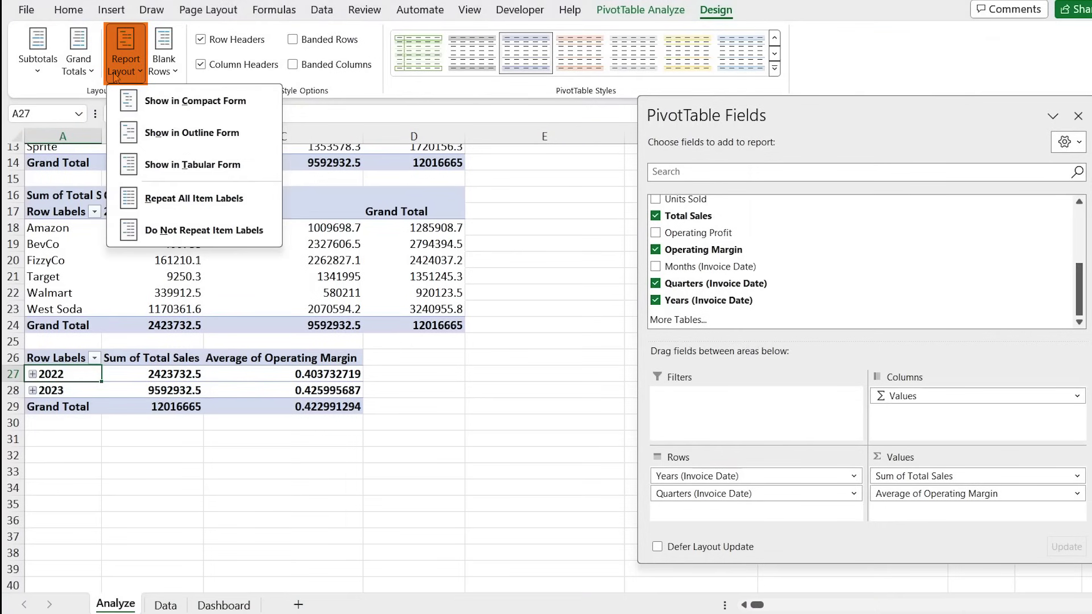
click(155, 170)
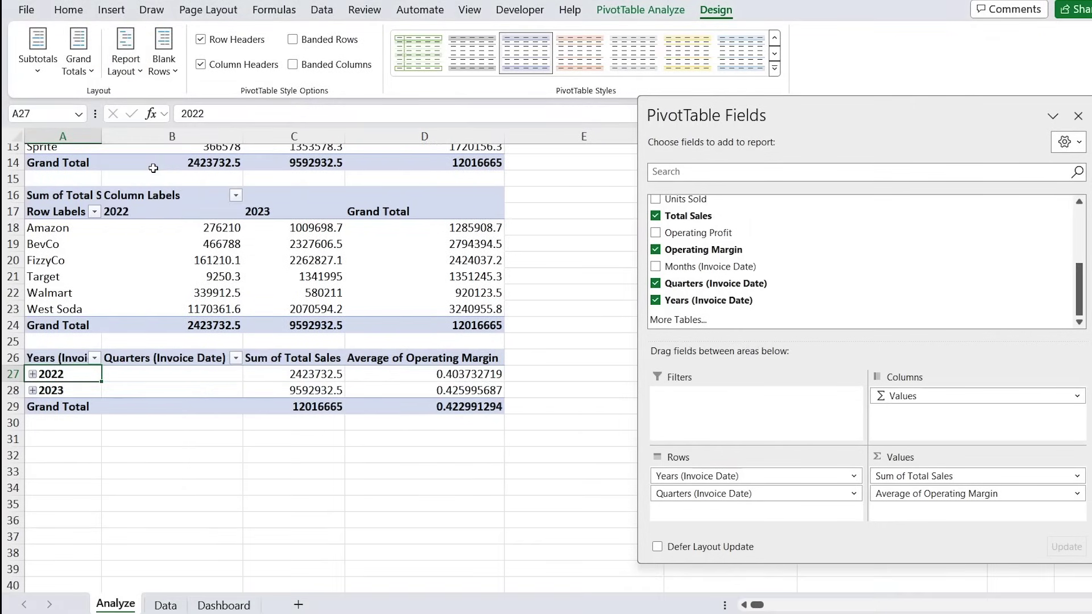
Expand 2022 and 2023 in the quarterly pivot table and turn off its subtotals.
click(32, 374)
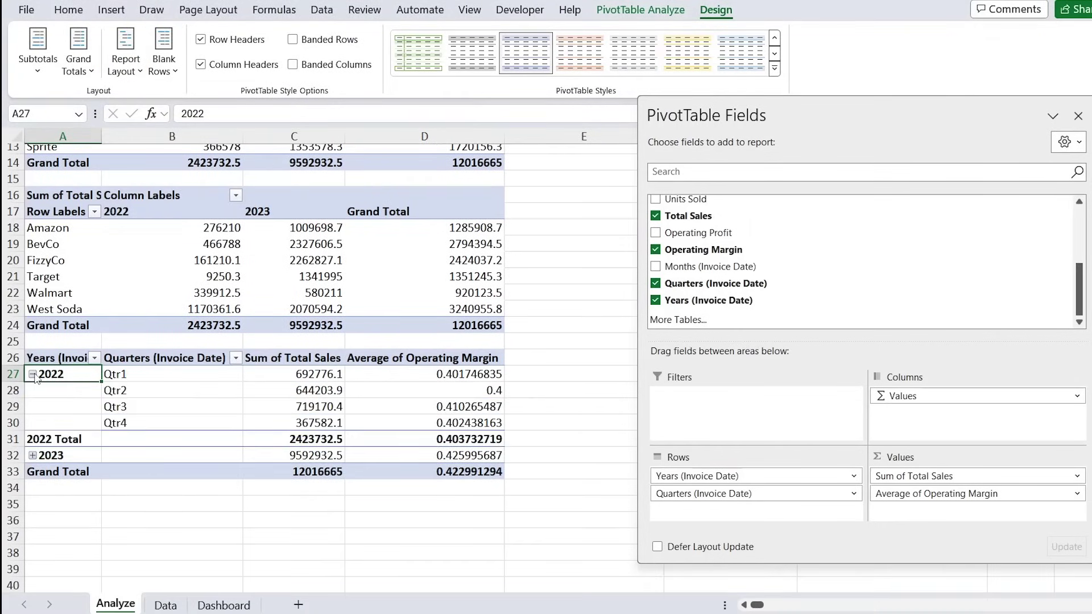
click(32, 456)
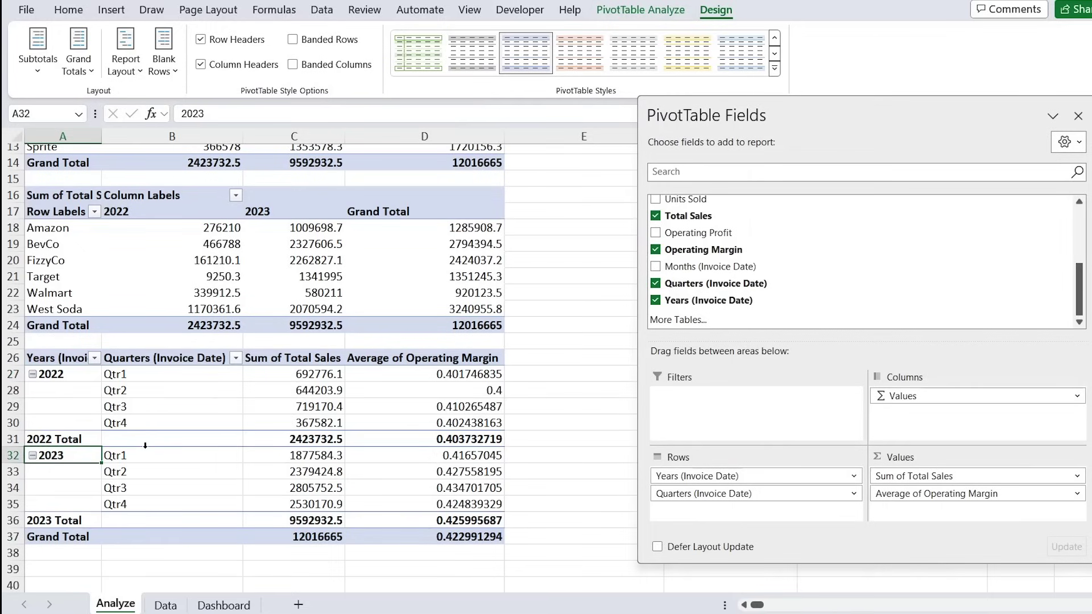
click(36, 74)
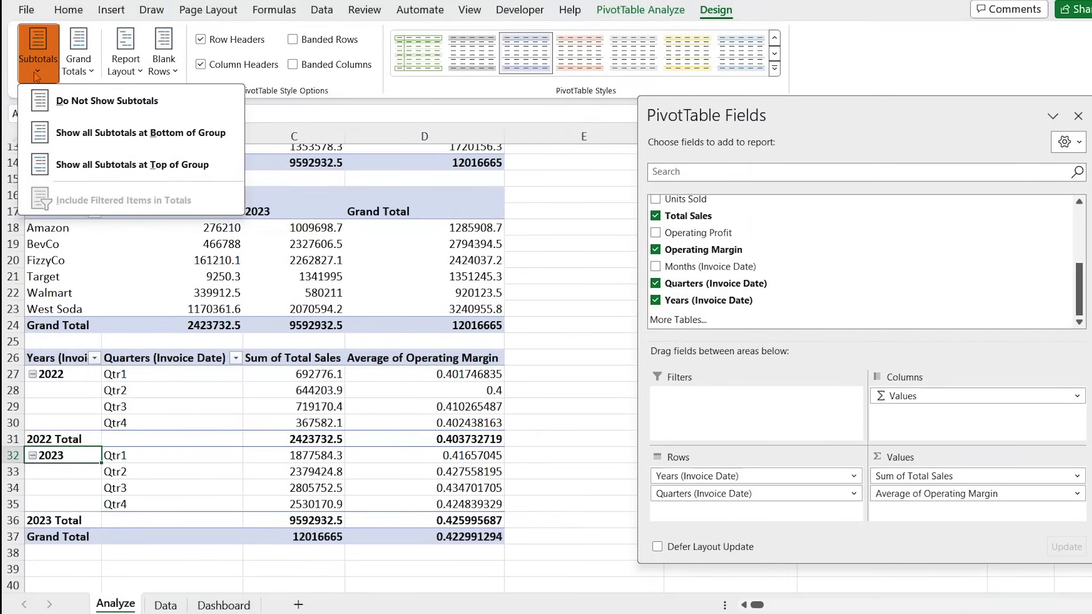
click(86, 102)
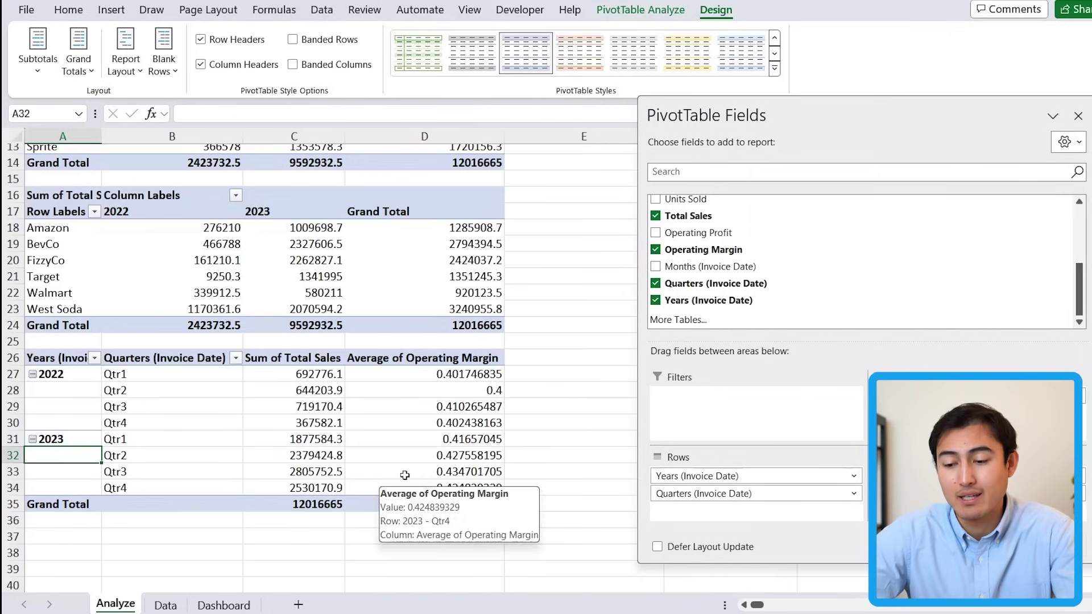
Enter the formula =A27 in cell E27 beside the quarterly pivot table.
click(609, 372)
key(Right)
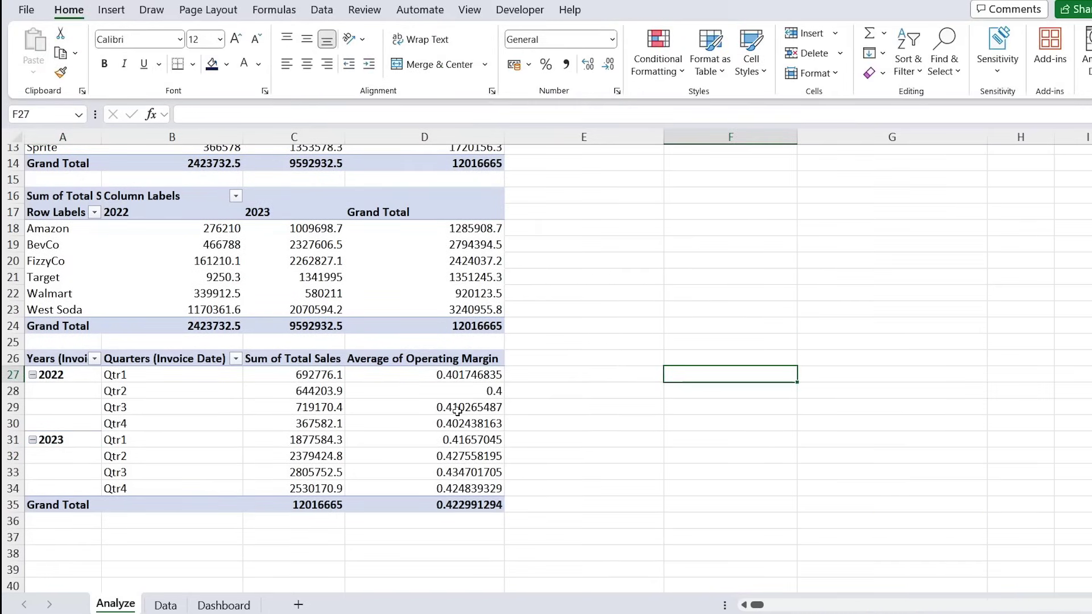
click(582, 373)
text(=)
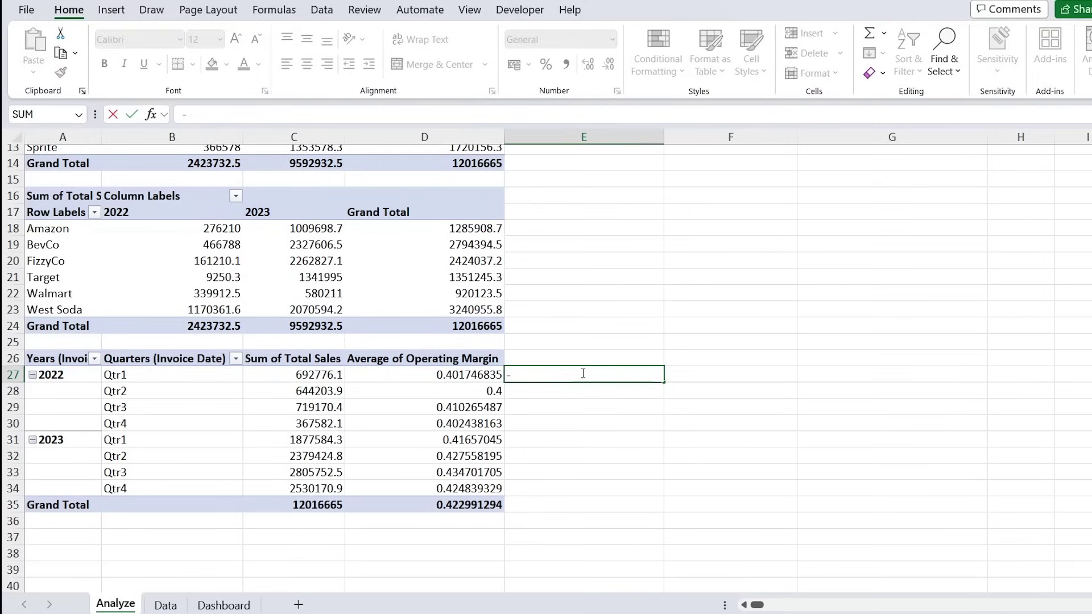
key(Left)
key(Left)
key(Left)
key(Left)
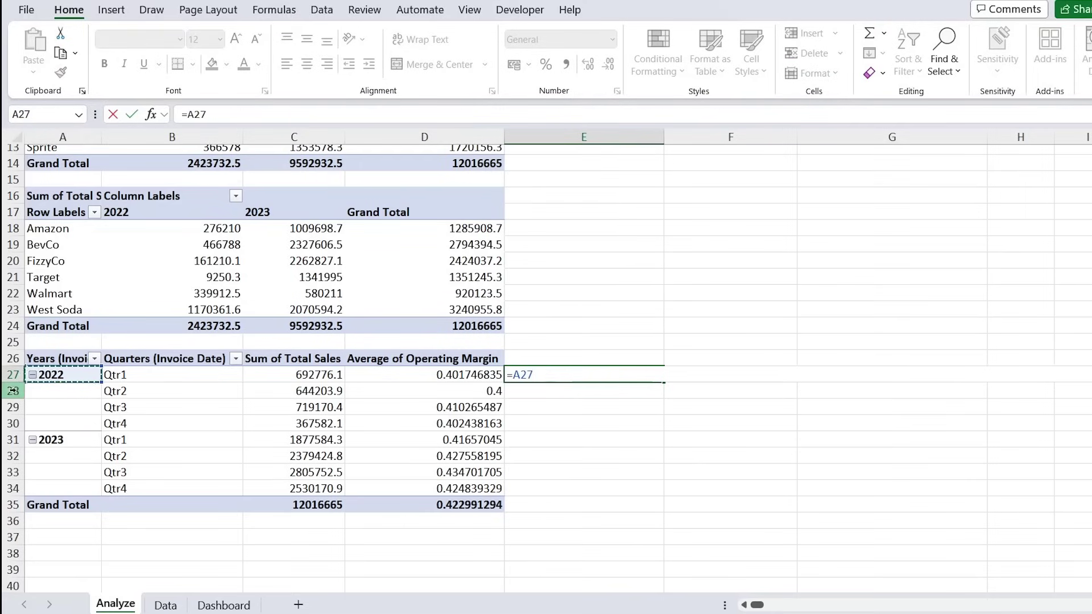
key(Return)
Fill the formula in E27 across and down through H34 to mirror the quarterly pivot table's rows.
drag(583, 373, 504, 377)
key(shift+Down)
key(shift+Down)
key(shift+Down)
key(shift+Down)
key(shift+Down)
key(shift+Down)
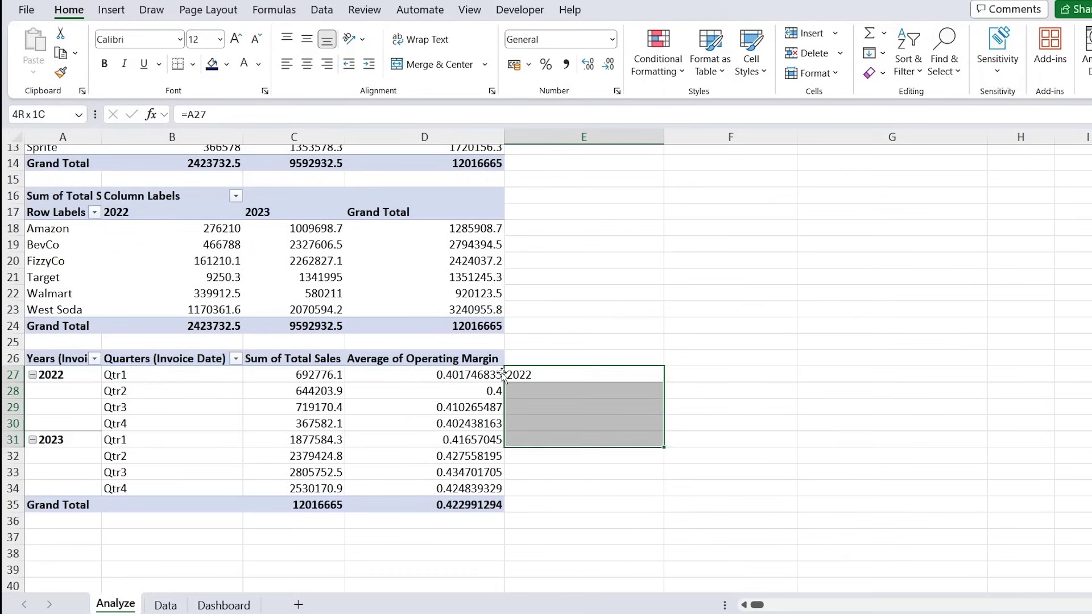
key(shift+Right)
key(shift+Right)
key(shift+Right)
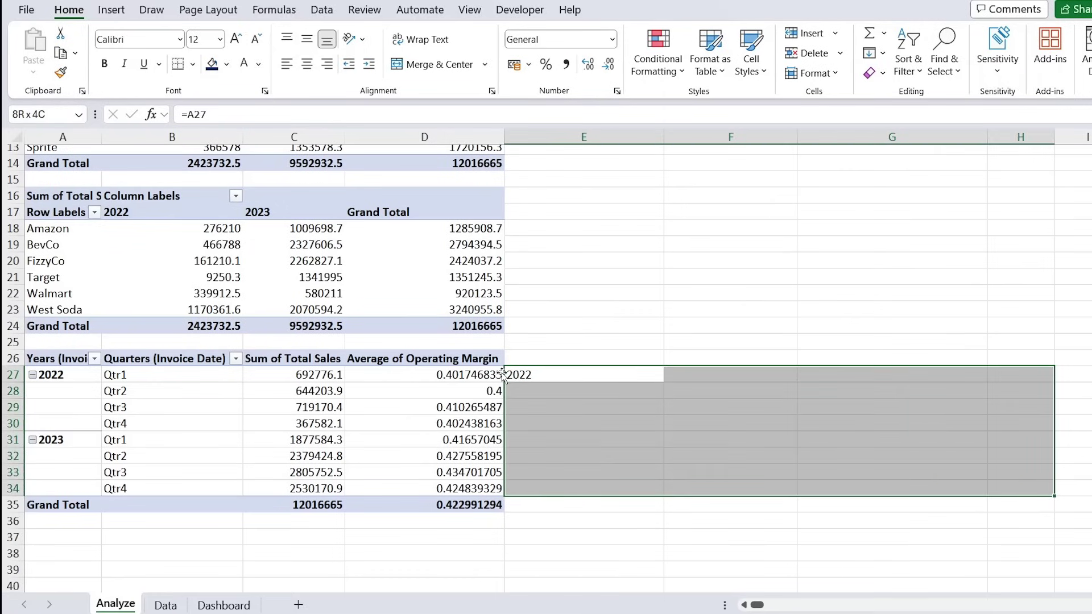
key(ctrl+r)
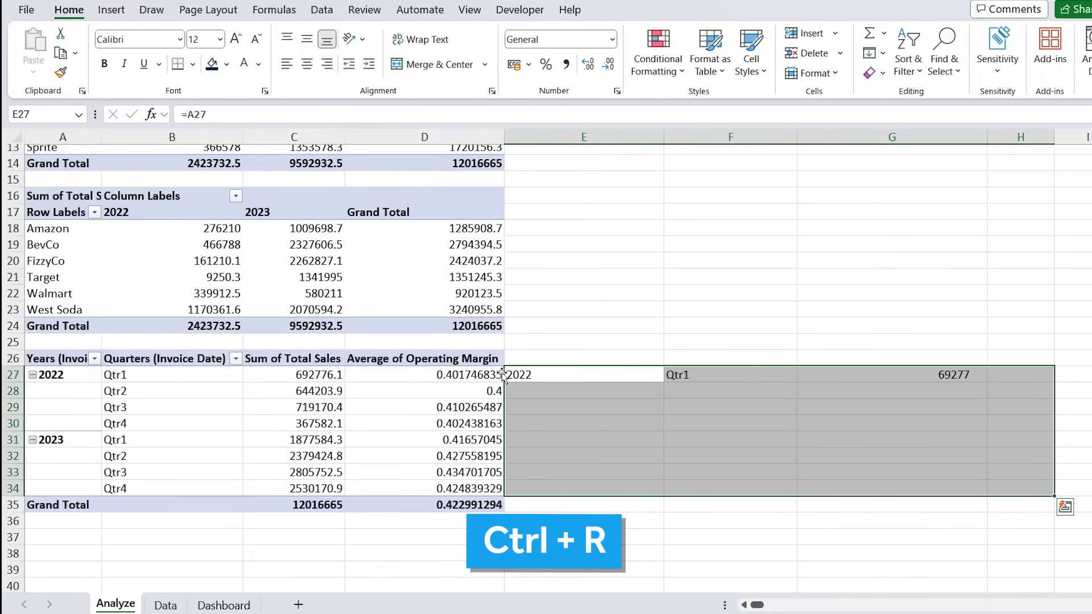
key(ctrl+d)
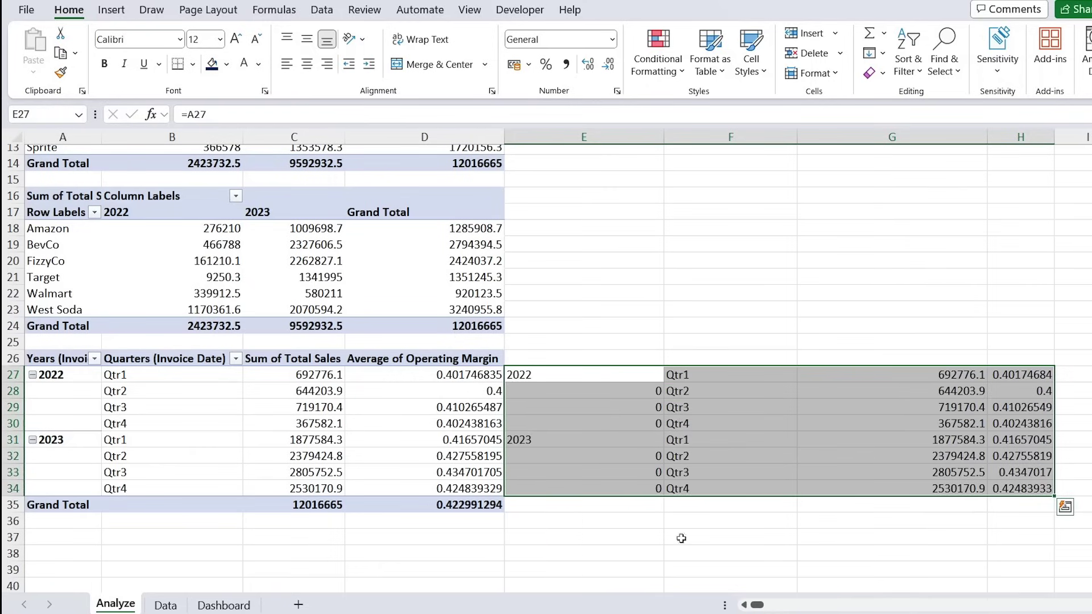
click(365, 407)
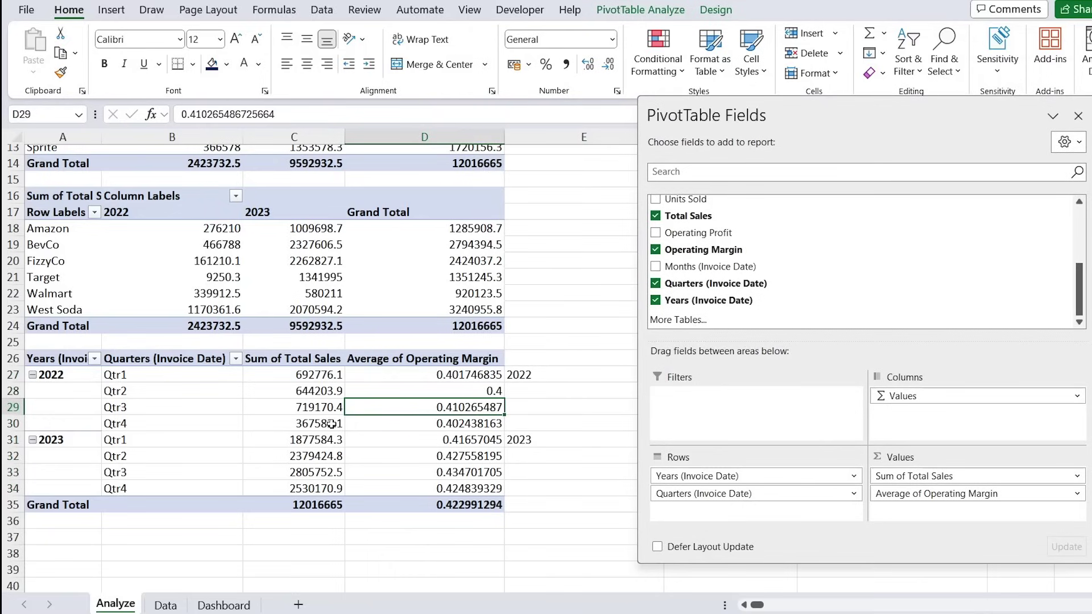
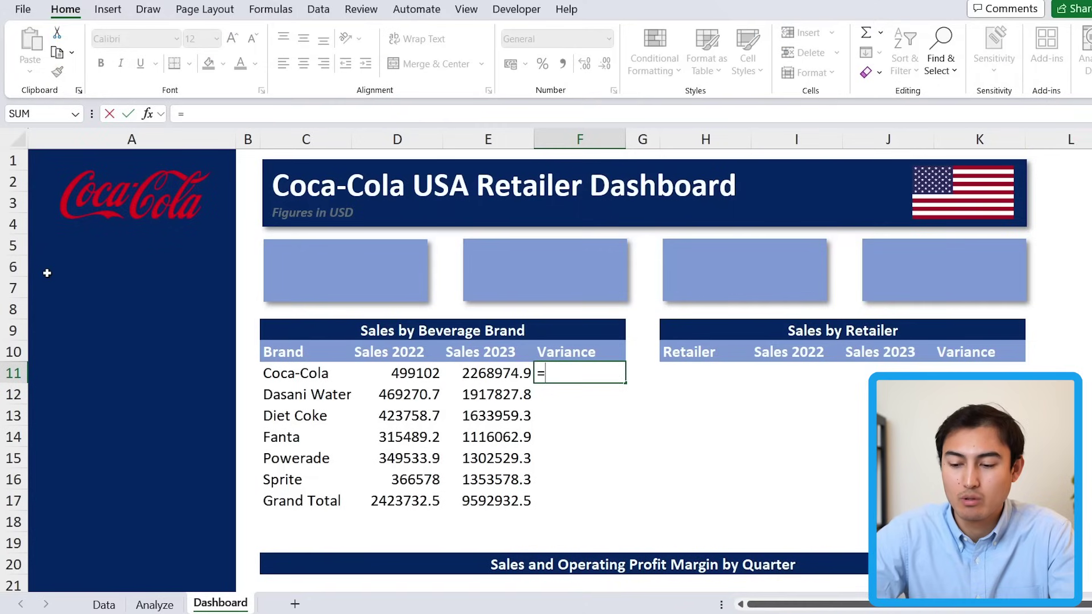
Calculate the Coca-Cola variance with =E11-D11 in F11 and fill it down through row 17.
key(Left)
text(-)
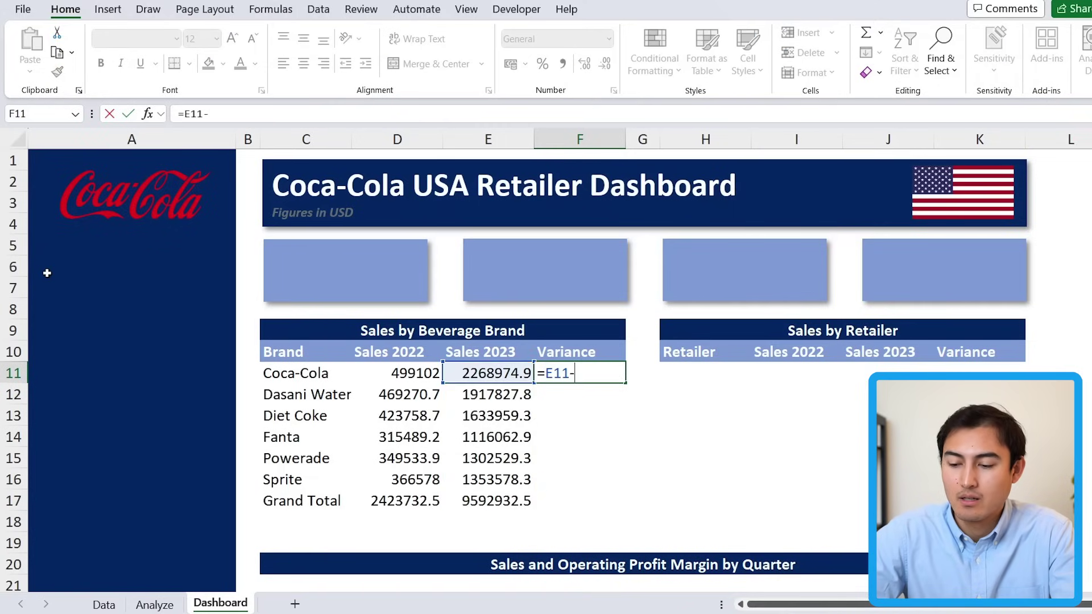
key(Left)
key(Left)
key(Return)
key(Up)
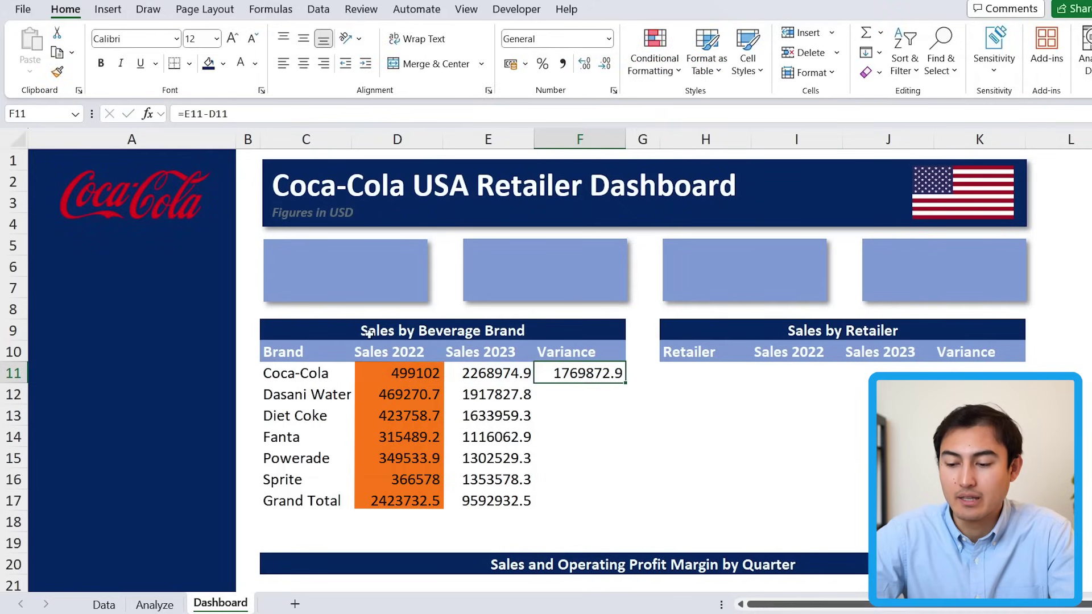
double_click(627, 383)
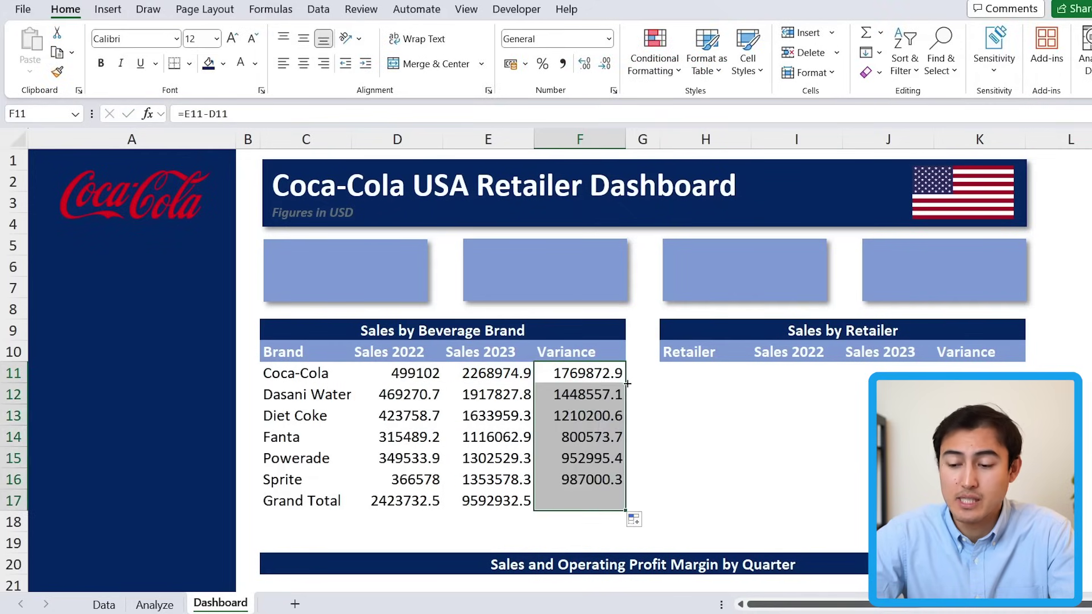
Rename the Grand Total label in the Sales by Beverage Brand table to Total.
click(292, 510)
text(T)
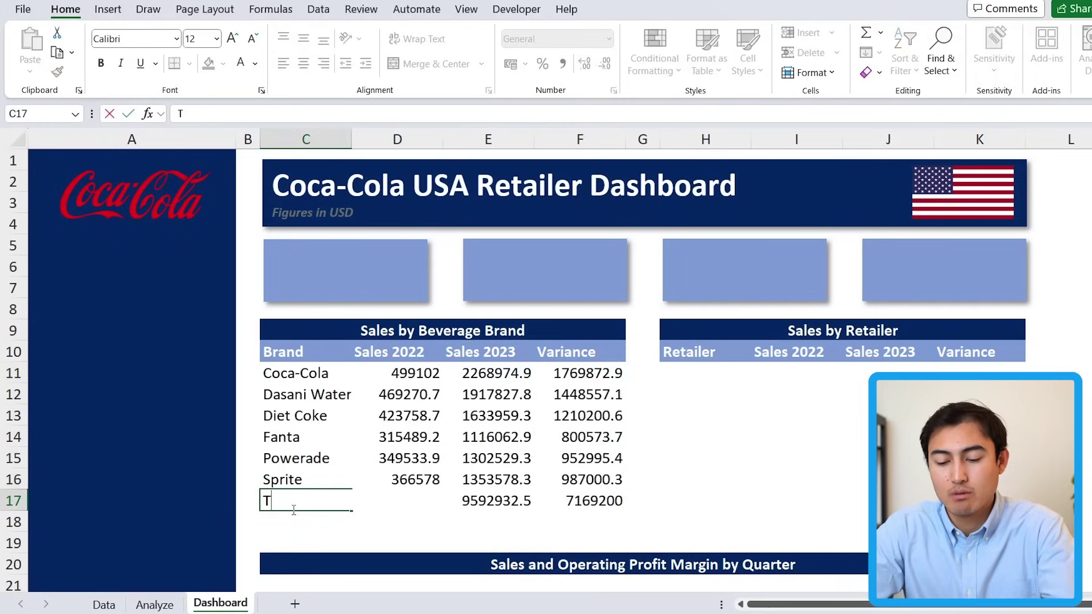
text(otal)
key(Tab)
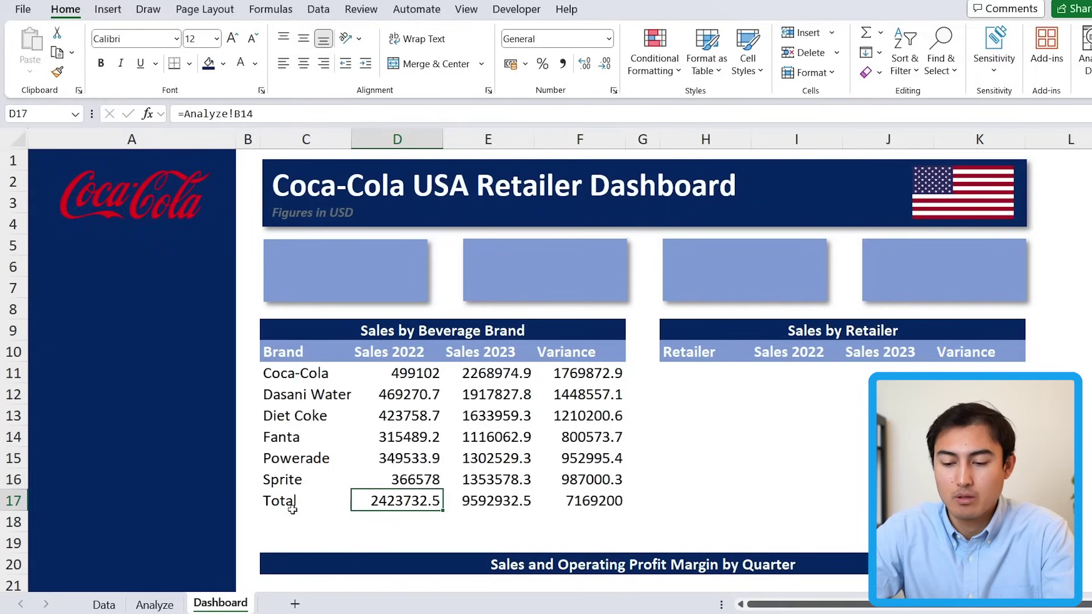
Total the Sales 2022 column with =SUM(D11:D16) in D17 and fill the formula right through F17.
key(Right)
key(Right)
key(Left)
key(Left)
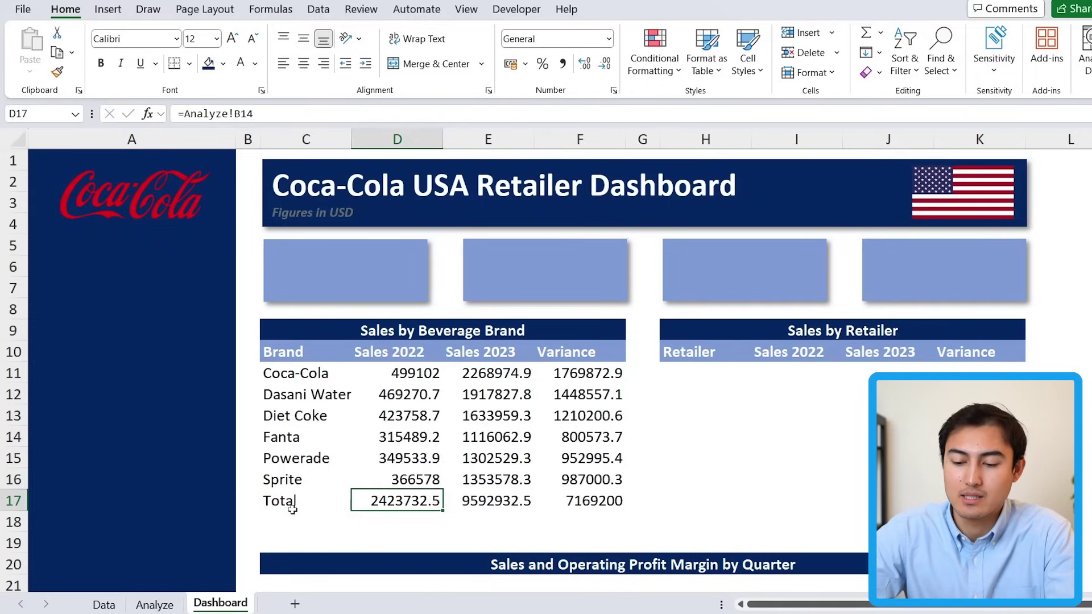
key(alt+equal)
key(alt+equal)
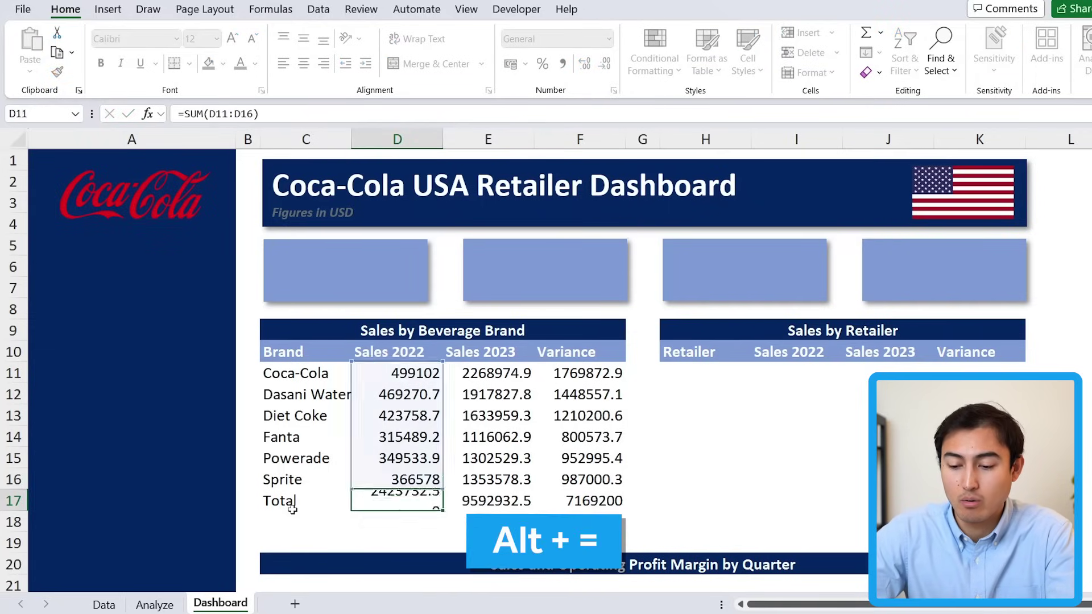
key(shift+Right)
key(shift+Right)
key(ctrl+q)
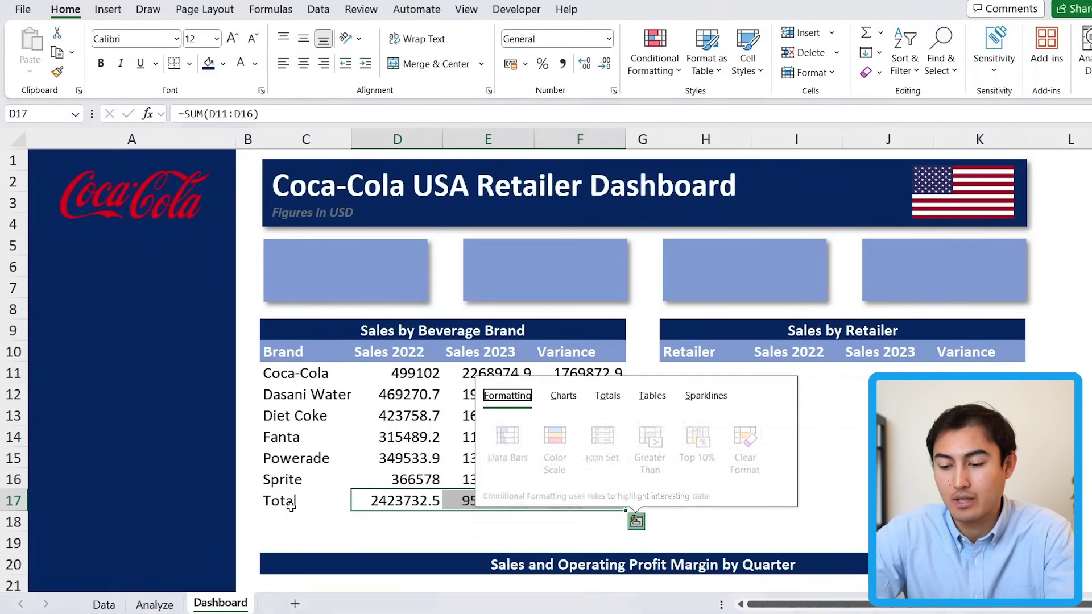
key(Escape)
Format the brand figures in D11:F17 as Number with a thousands separator and 0 decimal places.
key(Up)
key(Up)
key(Up)
key(Up)
key(Up)
key(Up)
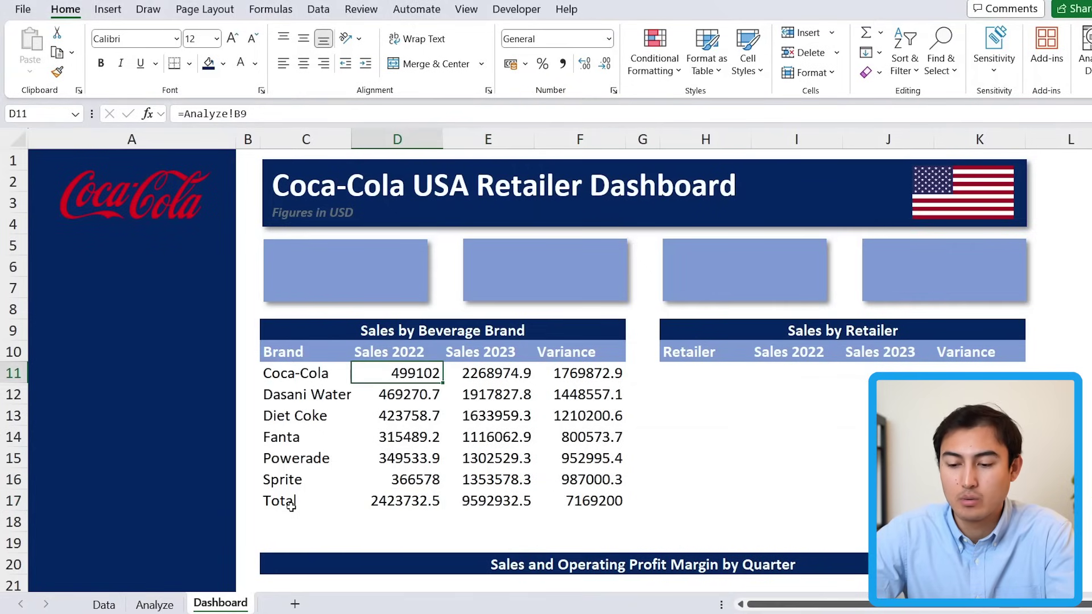
key(ctrl+shift+Down)
key(ctrl+shift+Right)
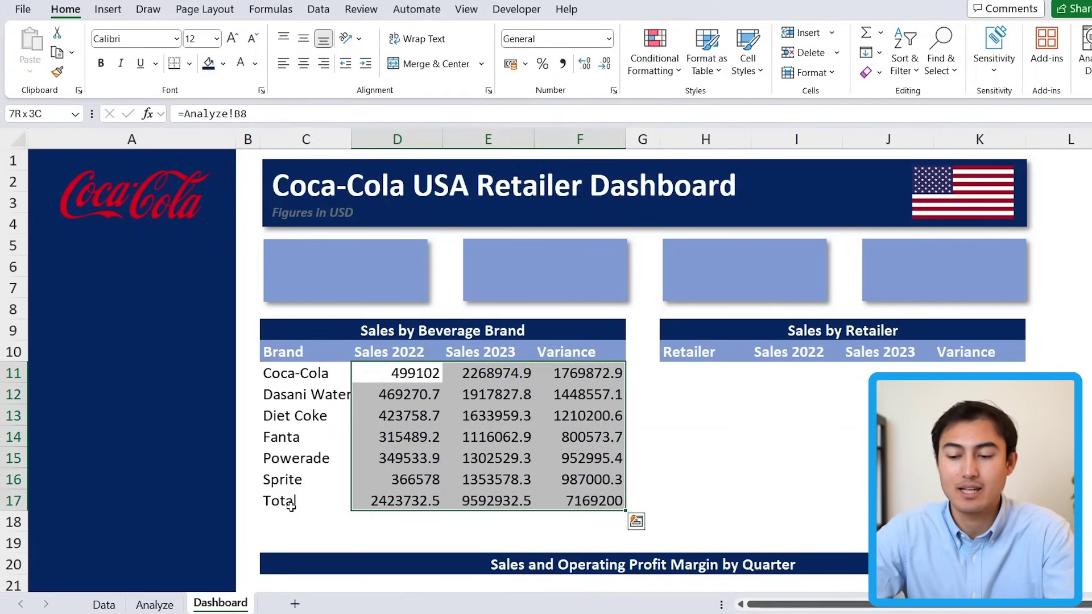
key(ctrl+1)
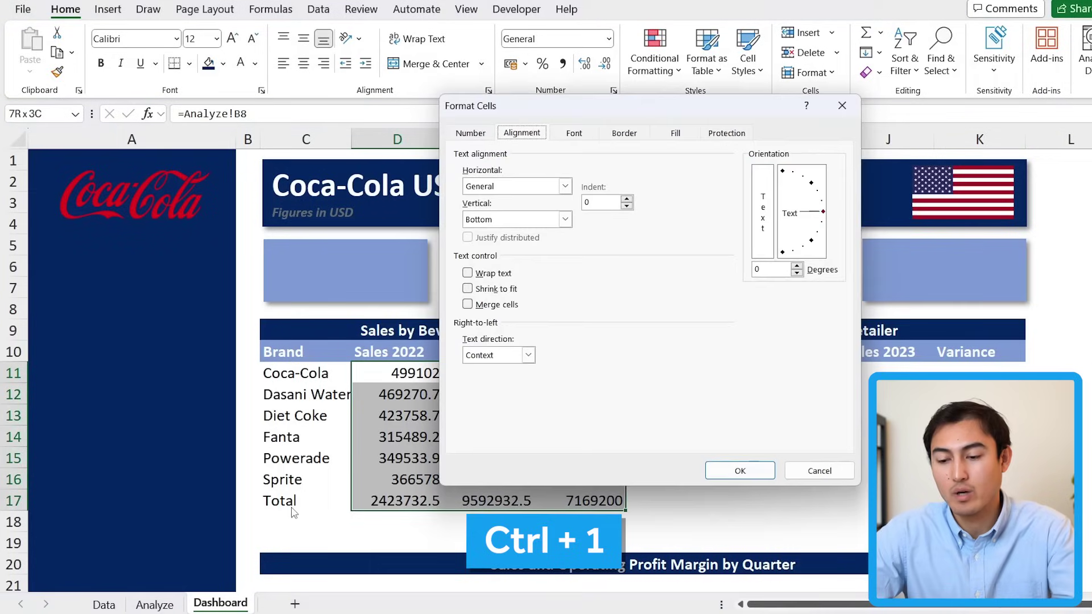
click(467, 134)
click(493, 179)
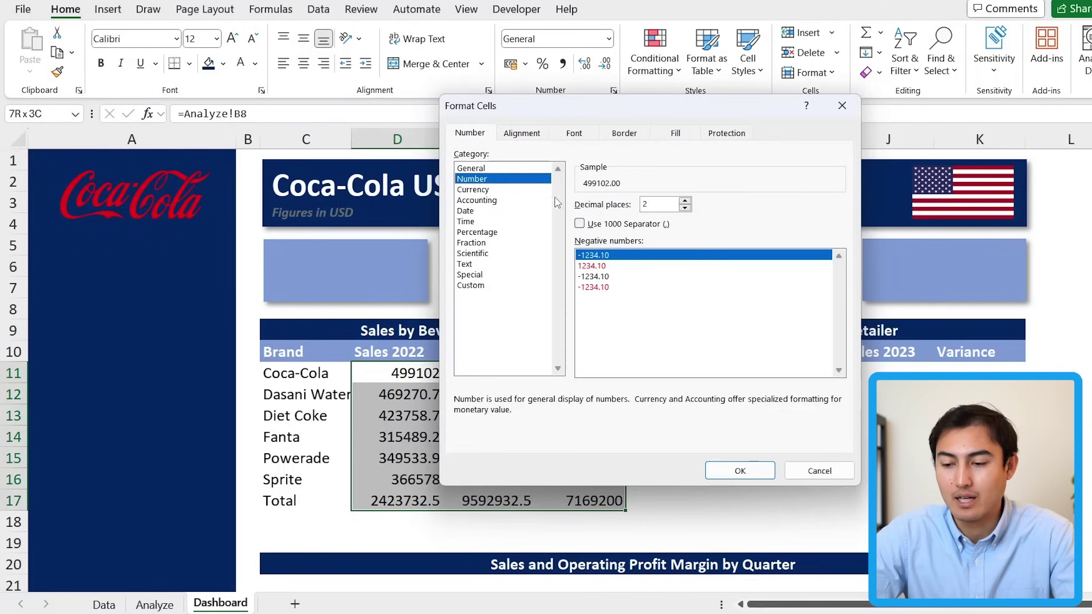
click(607, 226)
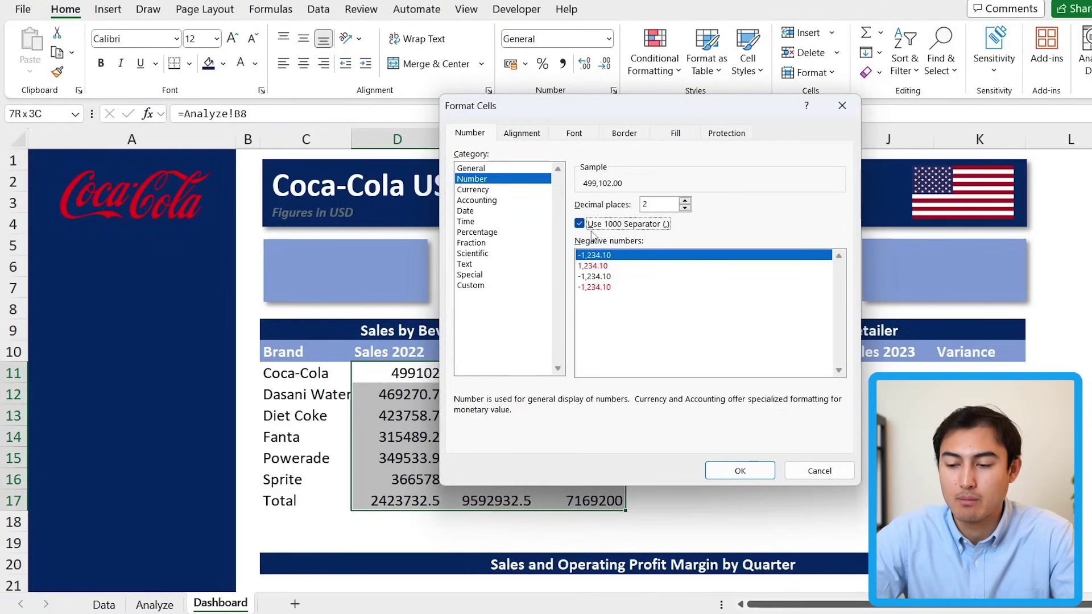
double_click(685, 208)
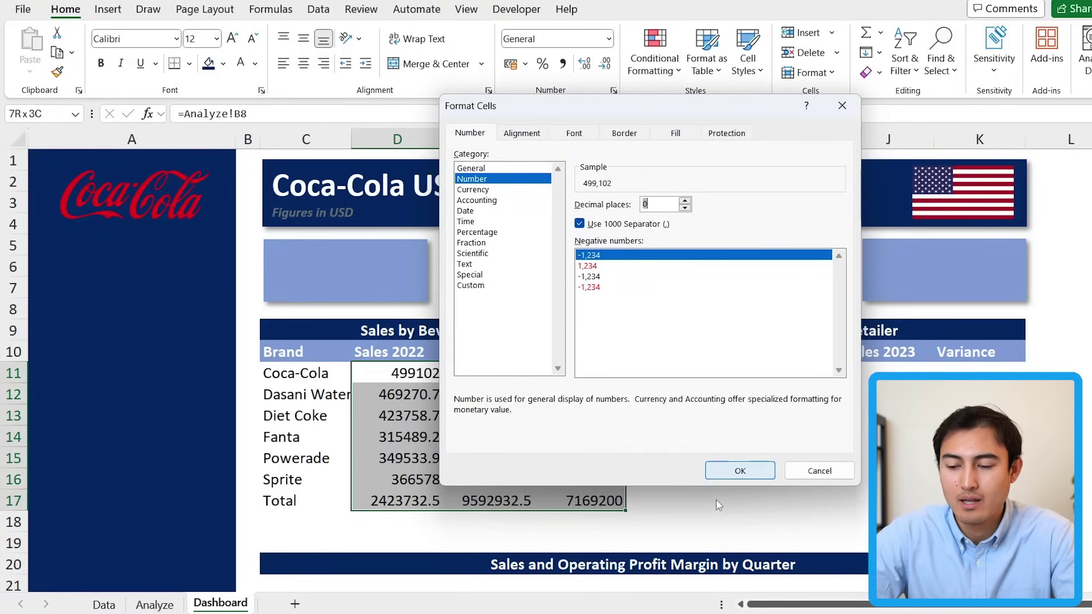
click(740, 471)
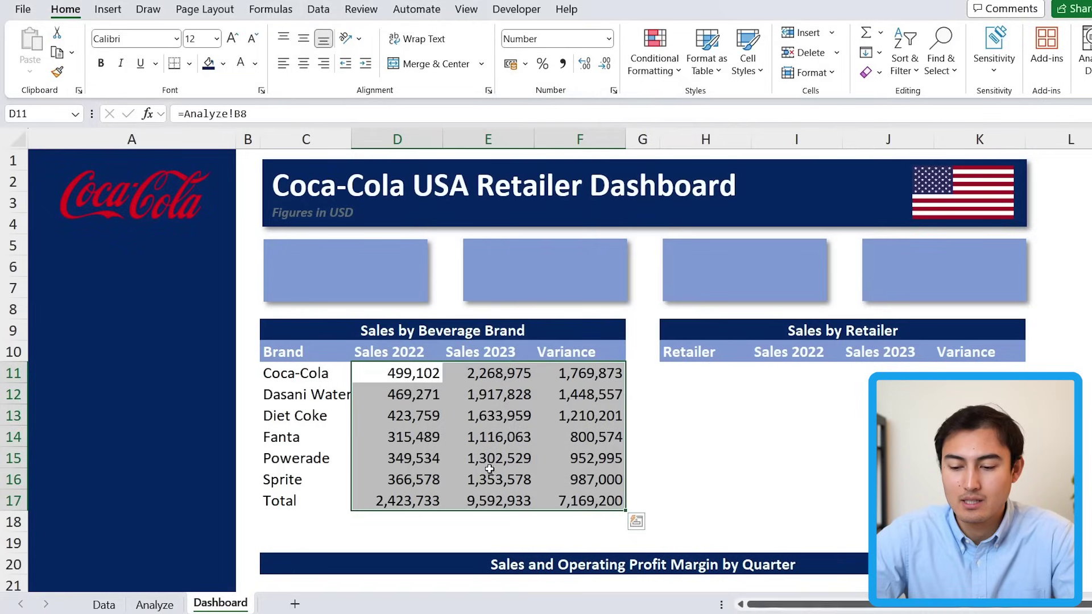
Apply a Top and Bottom Border to the brand table's Total row, C17:F17.
click(317, 502)
key(shift+Right)
key(shift+Right)
key(shift+Right)
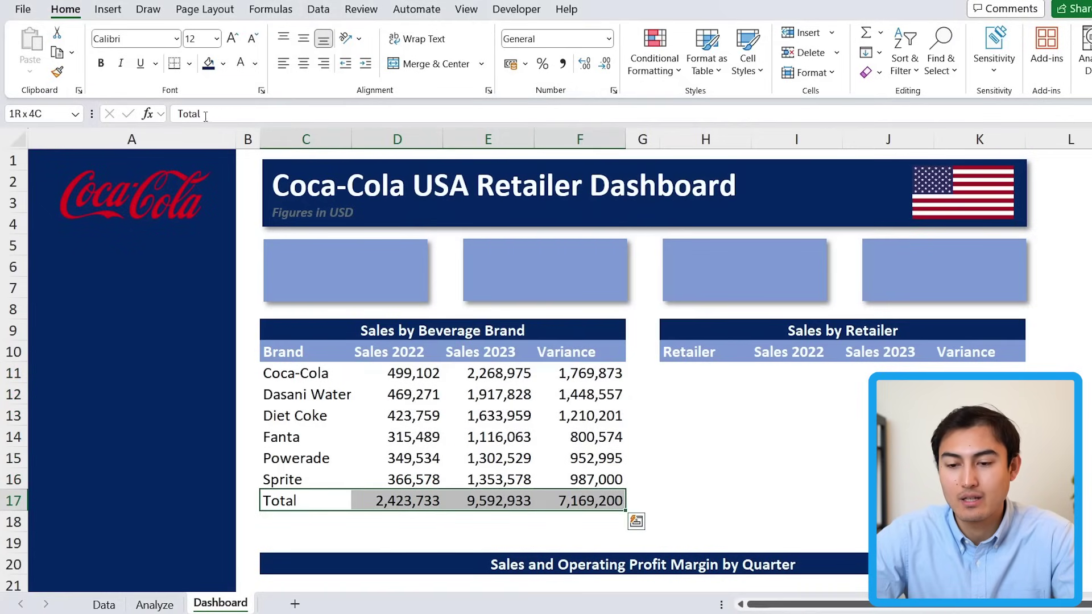
click(190, 63)
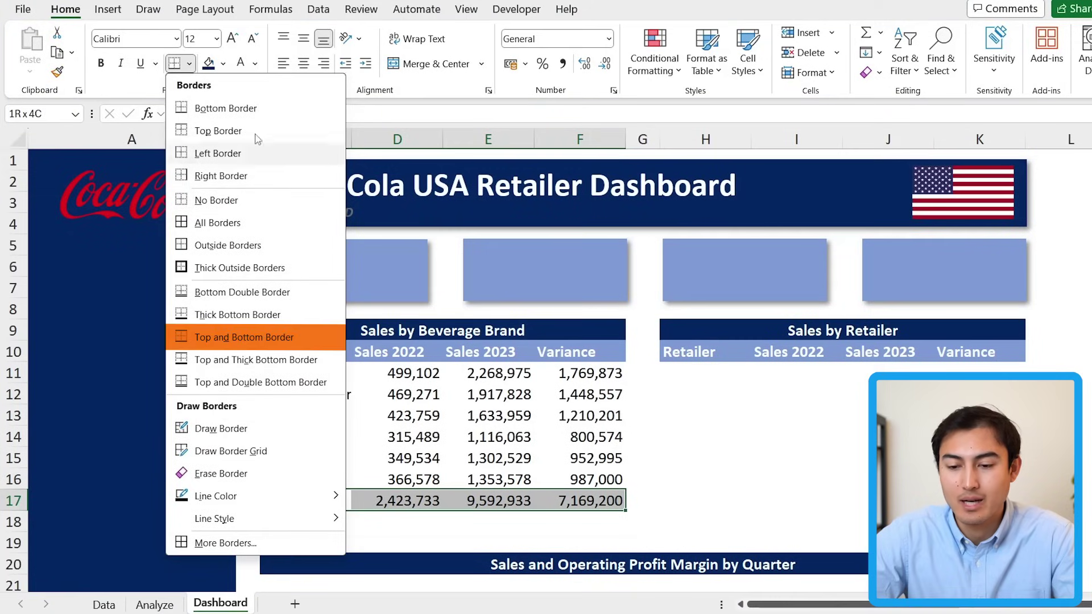
click(284, 337)
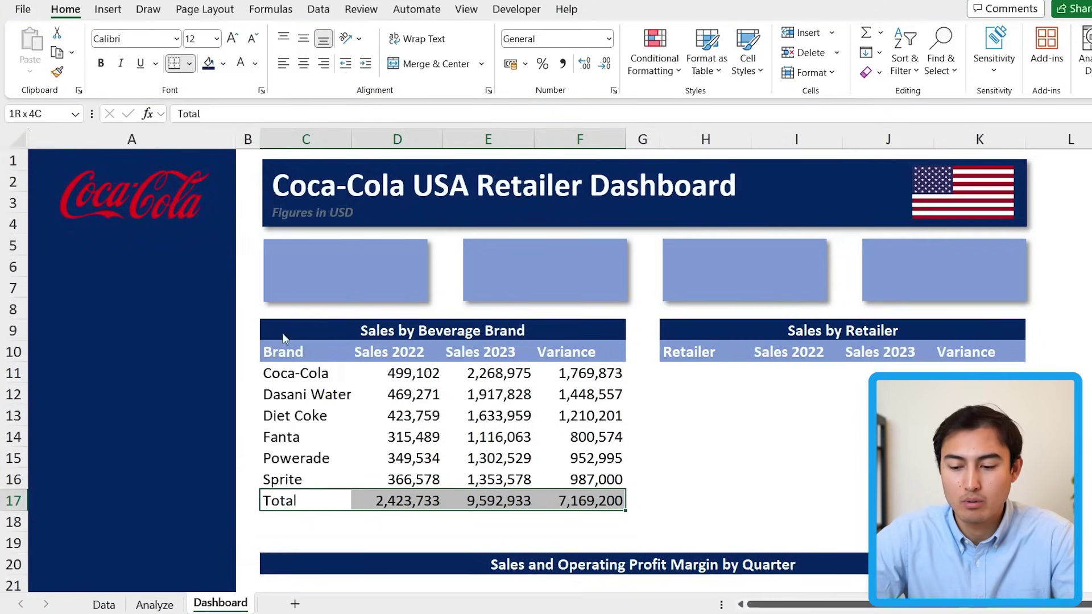
Fill the brand table's Total row with light yellow and make its text bold.
click(223, 63)
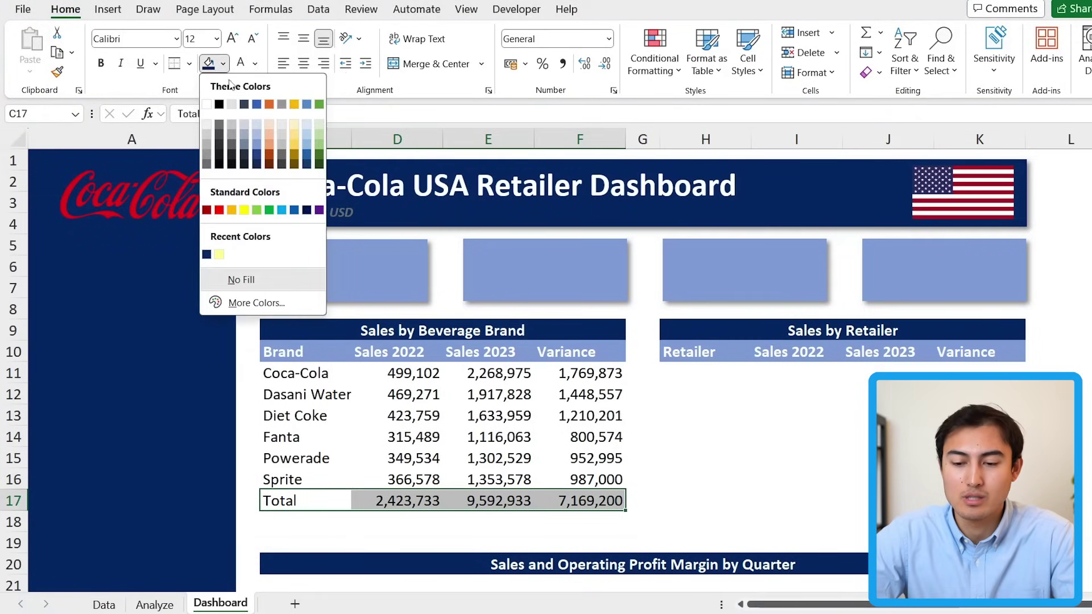
click(220, 255)
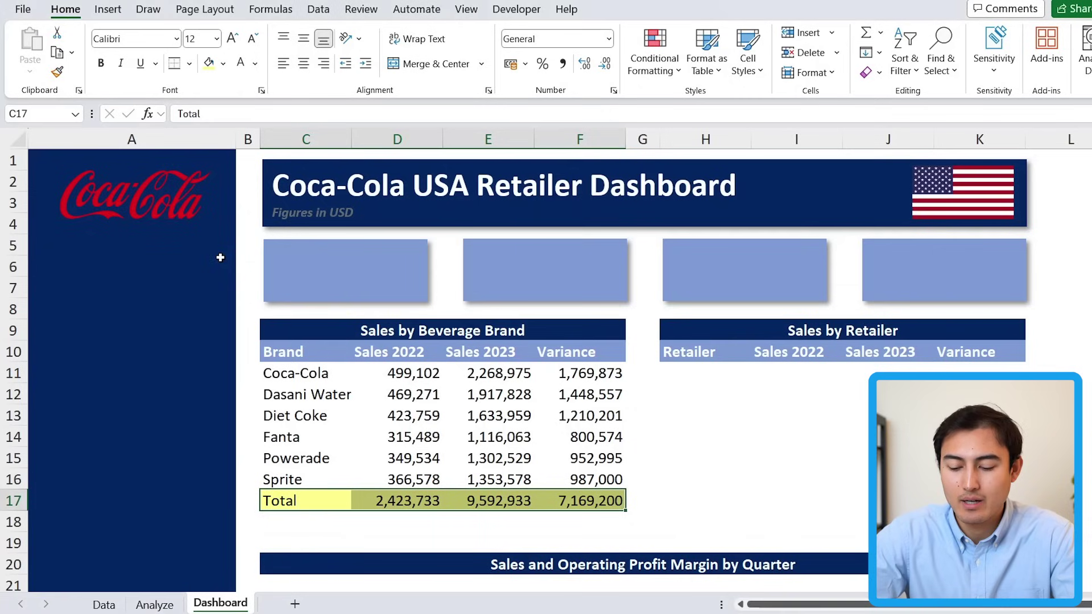
key(ctrl+b)
key(Up)
key(Up)
key(Right)
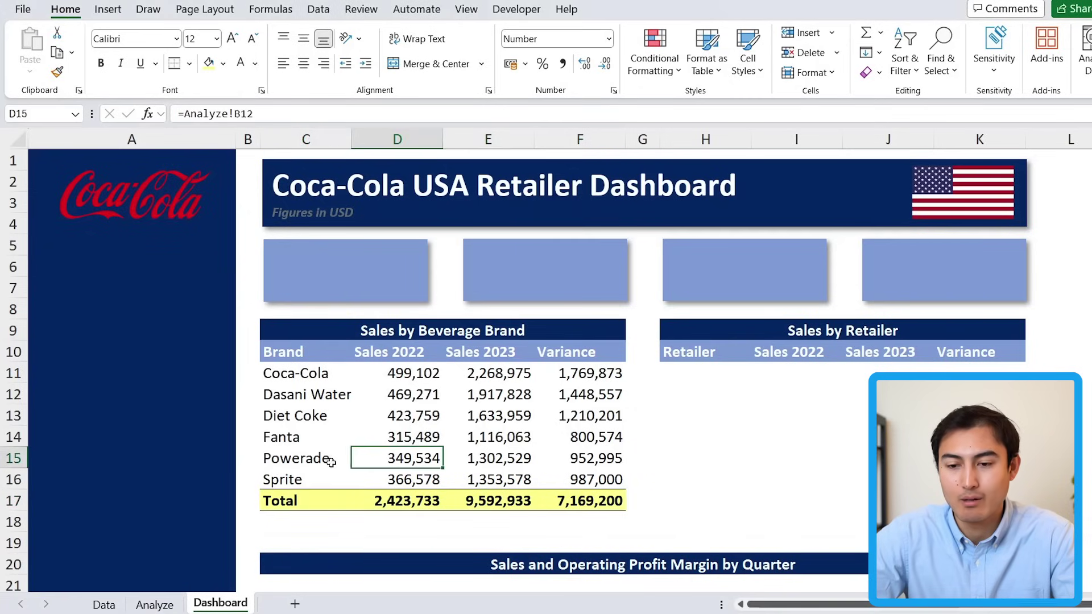
Start a link formula in H11, the first row under the Retailer header of the Sales by Retailer table.
key(Right)
click(685, 370)
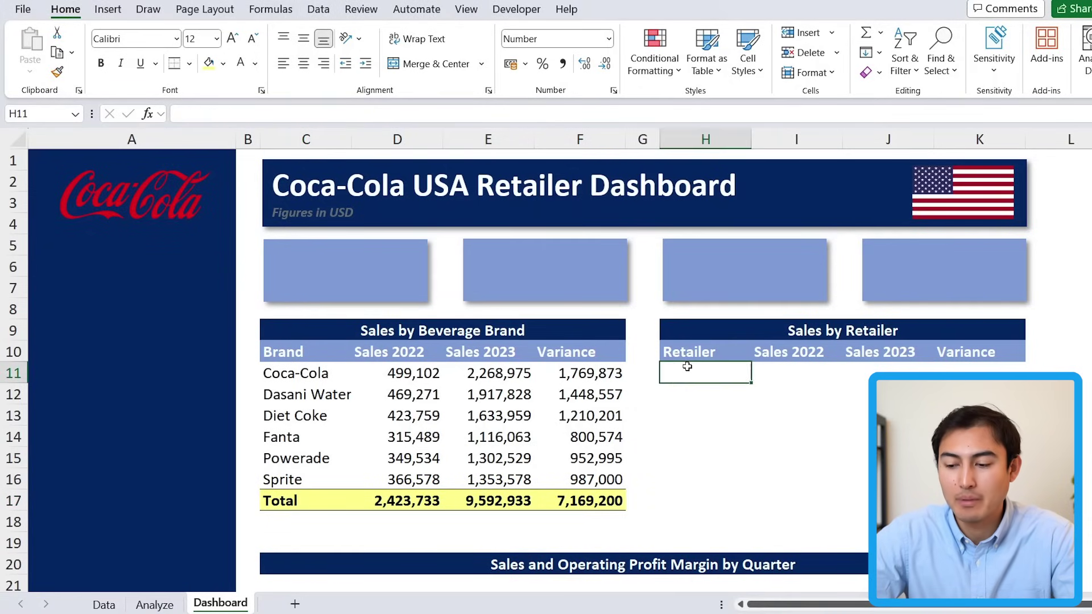
text(=)
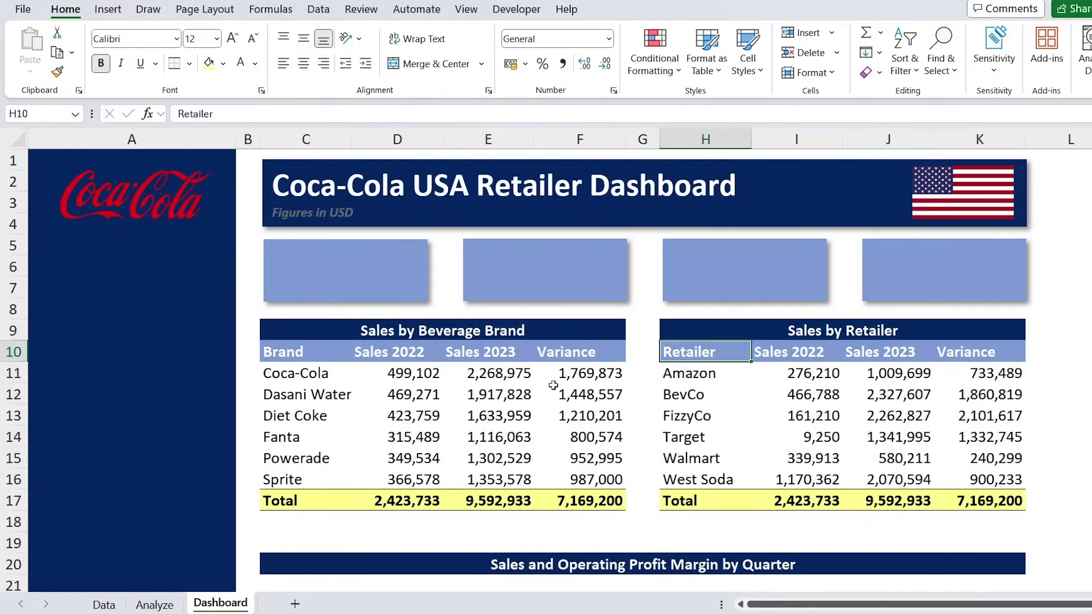
Apply green gradient data bars to the brand variances in F11:F16, leaving out the Total row.
click(549, 374)
key(shift+Down)
key(shift+Down)
key(shift+Down)
key(shift+Down)
key(shift+Down)
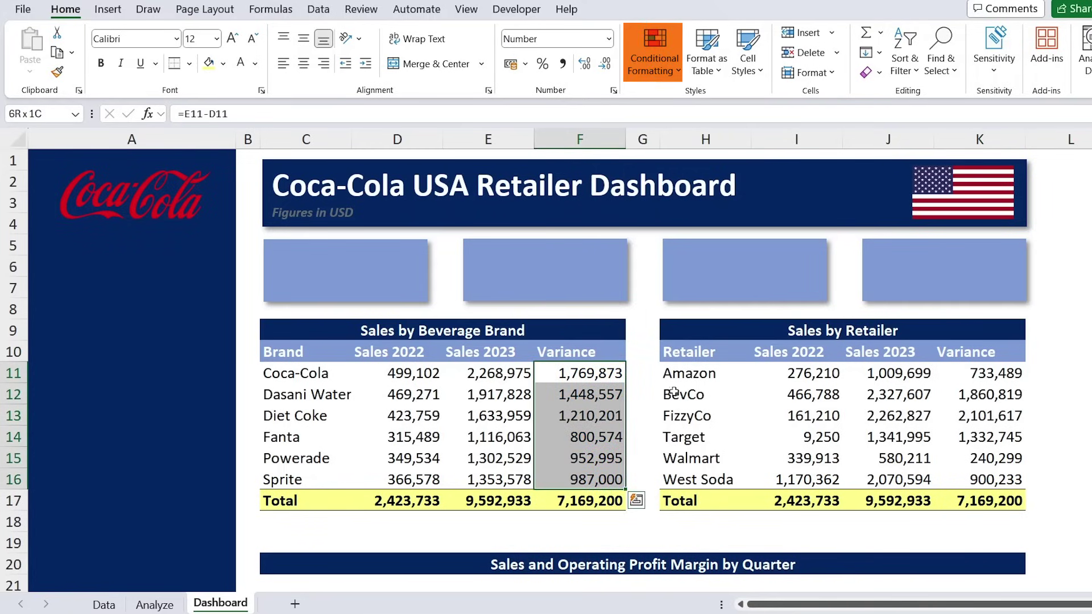
click(668, 54)
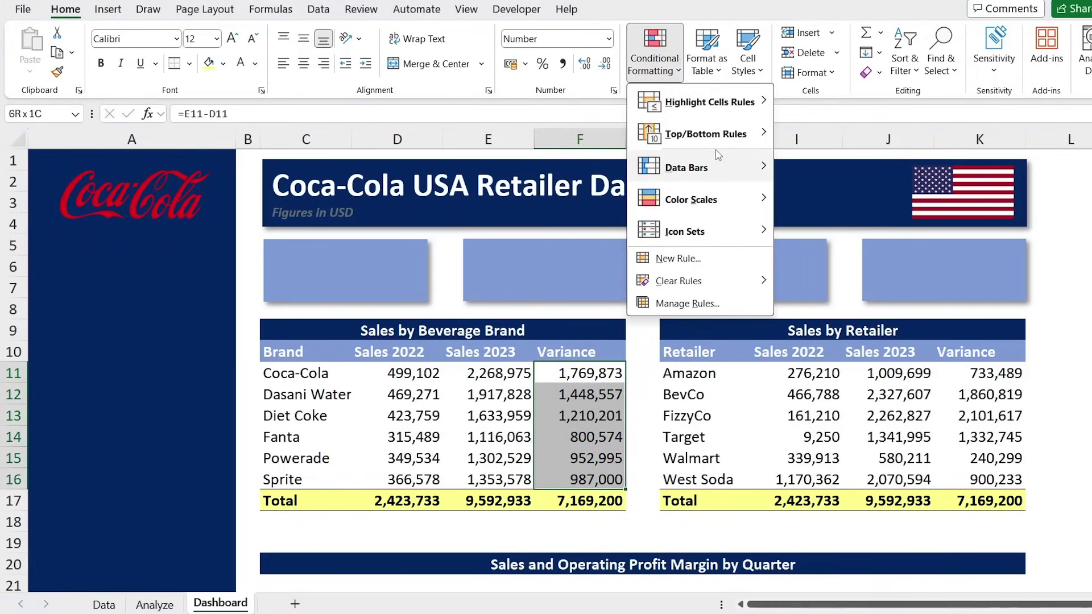
mouse_move(717, 162)
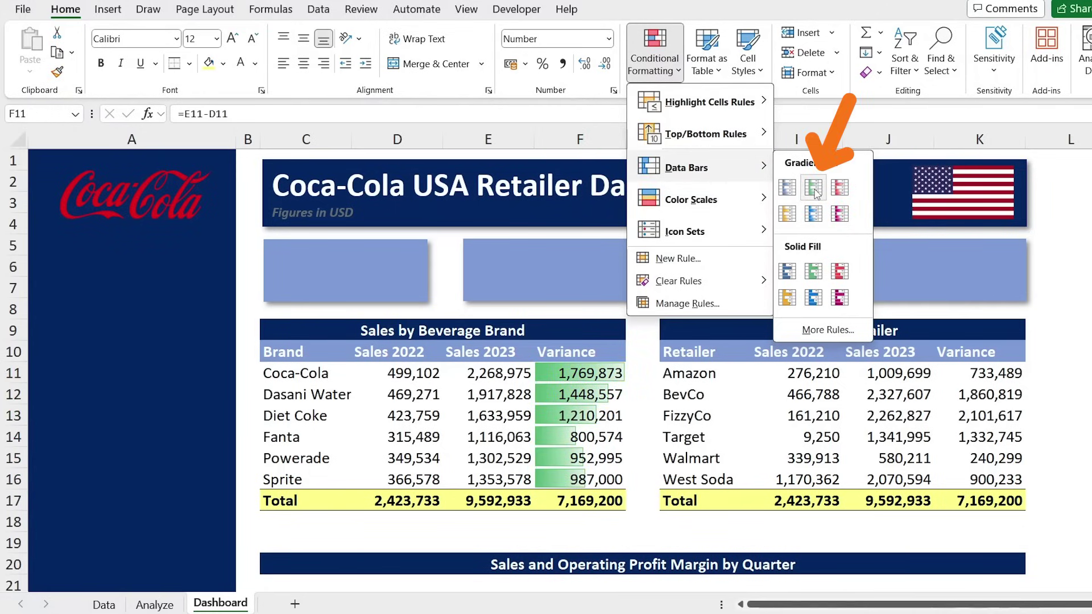
click(813, 188)
Apply green gradient data bars to the retailer variances in K11:K16.
key(Right)
key(Right)
key(Right)
key(Right)
key(Right)
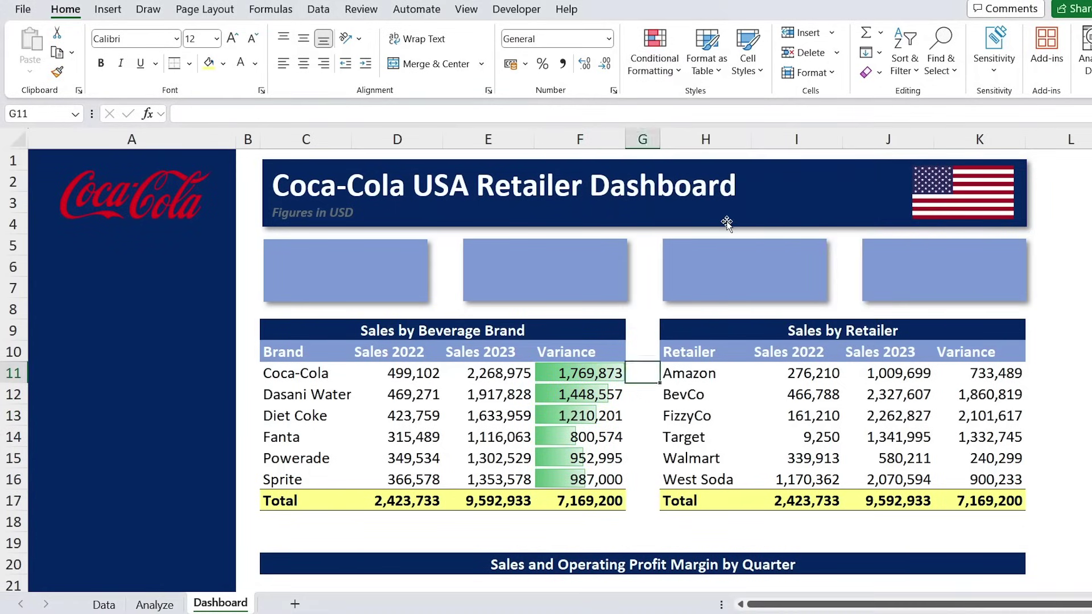
key(shift+Down)
key(shift+Down)
key(shift+Down)
key(shift+Down)
key(shift+Down)
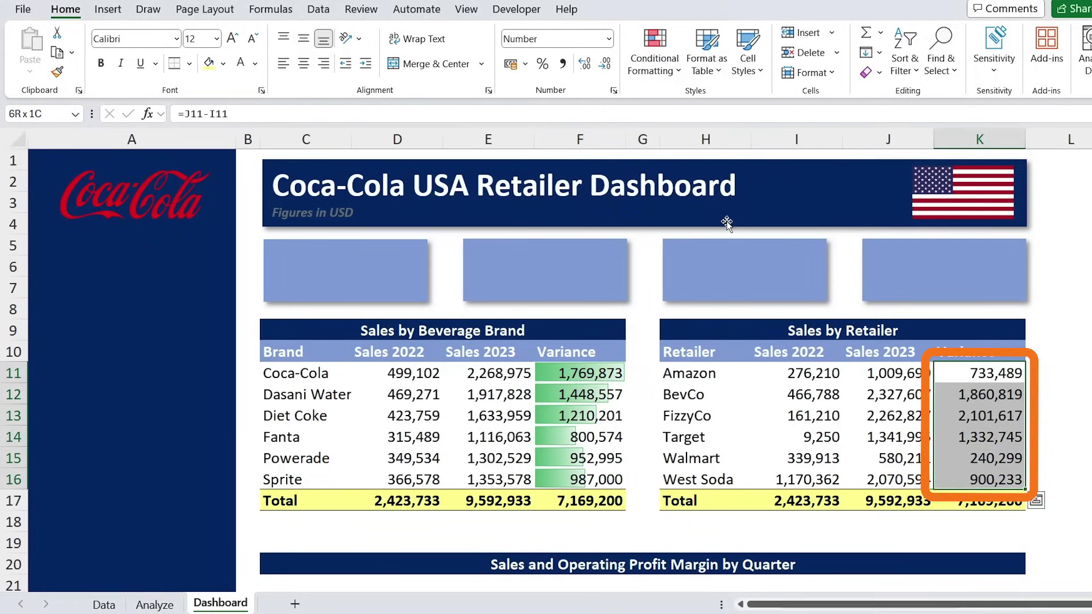
click(654, 54)
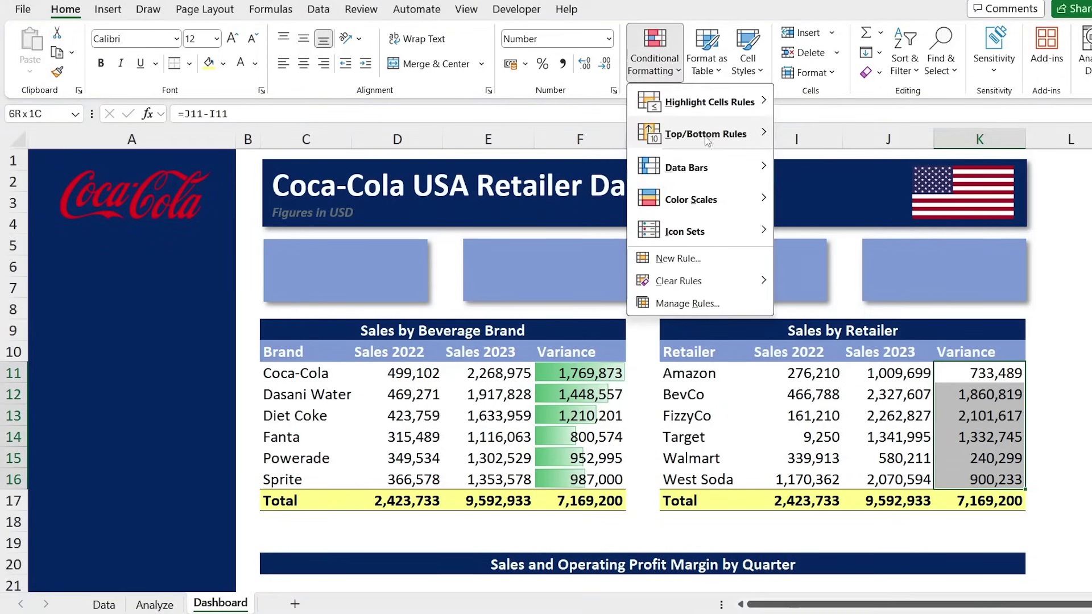
mouse_move(705, 171)
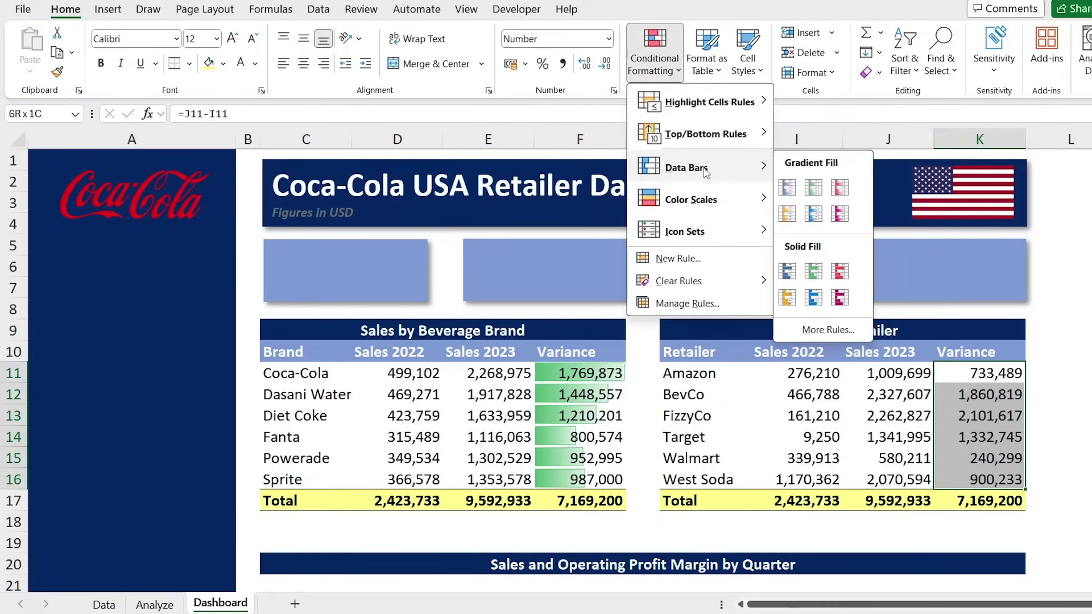
click(814, 188)
click(834, 413)
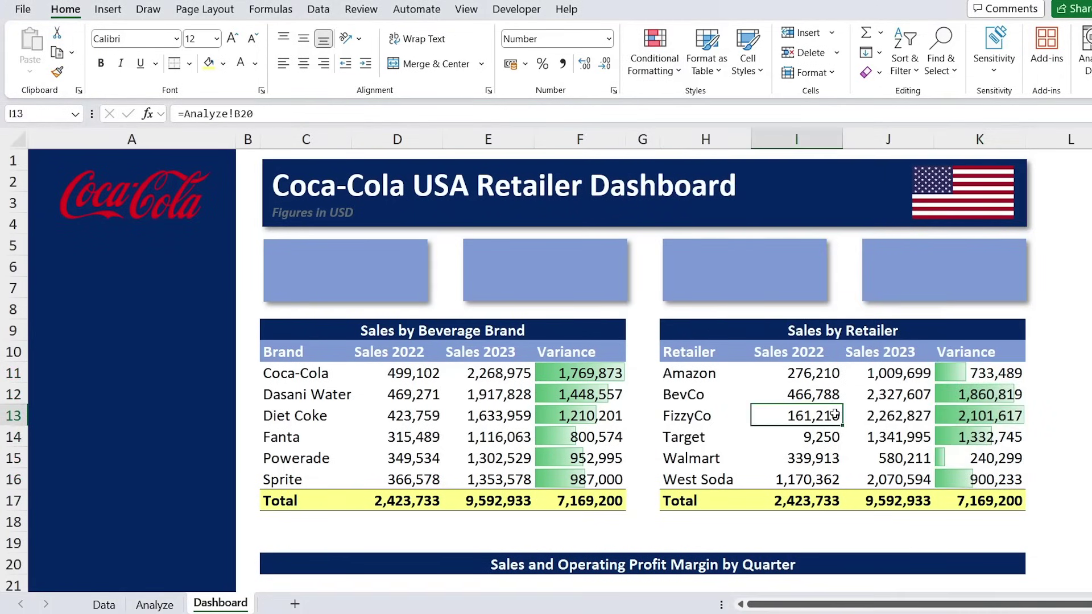
key(Down)
key(Down)
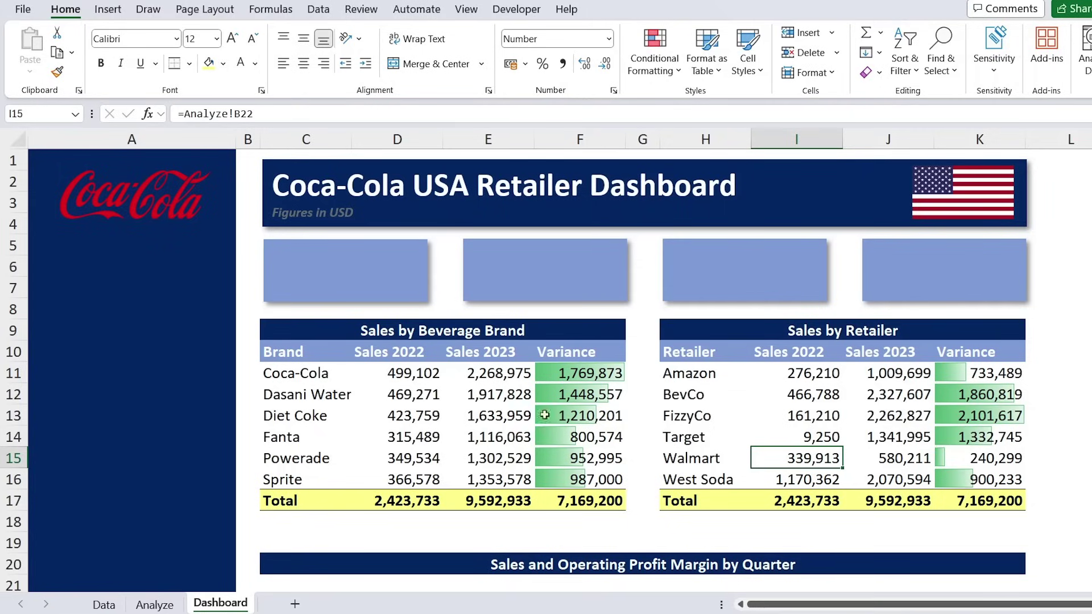
Test the variance data bars by setting Diet Coke's Sales 2023 in E13 to 0, and undo the change.
click(487, 414)
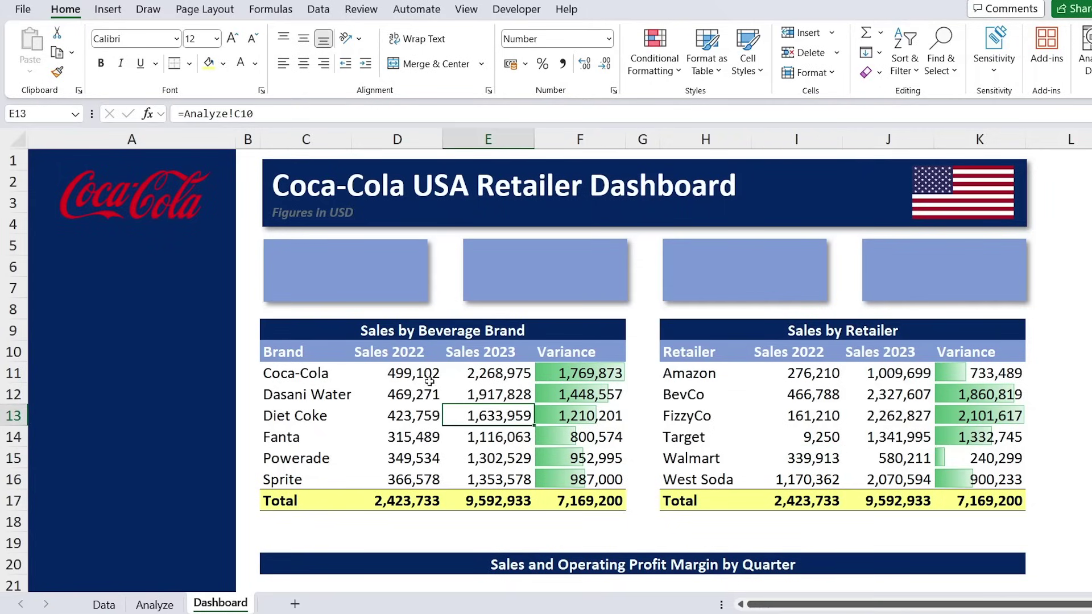
text(0)
key(Return)
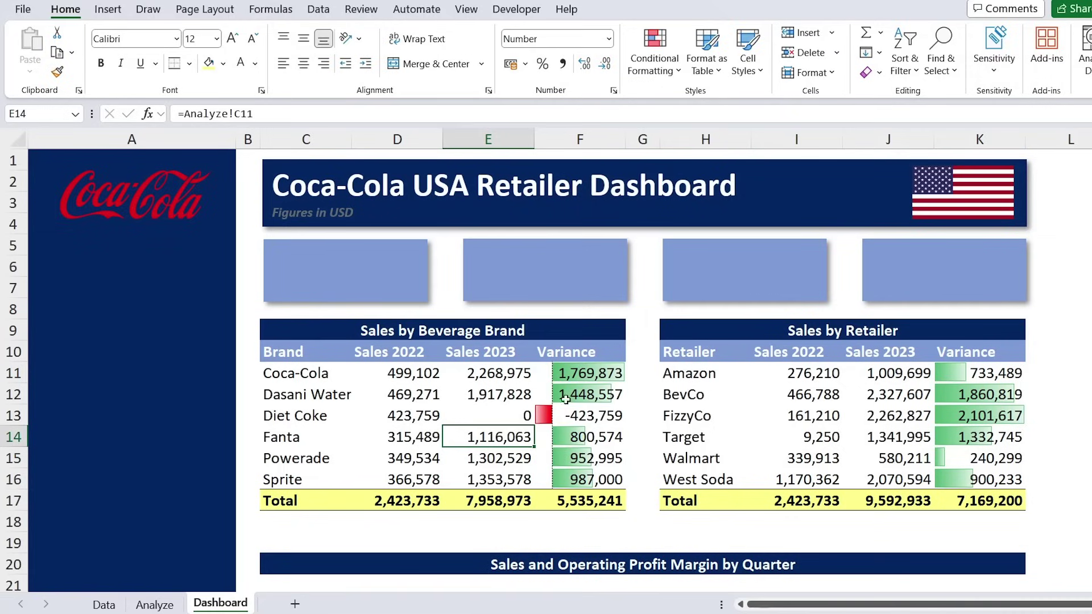
key(ctrl+z)
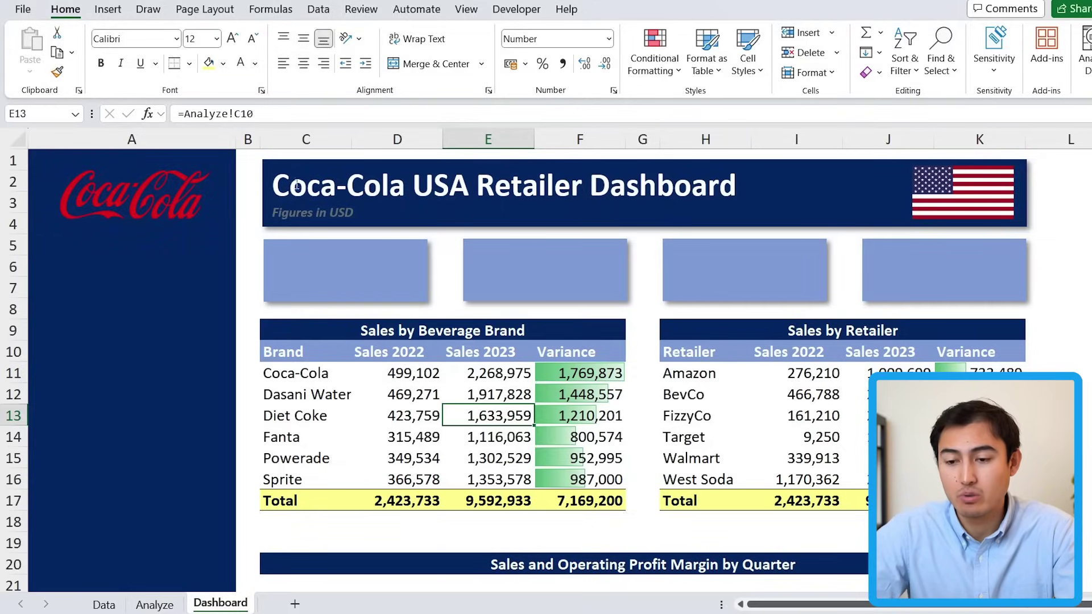
Insert a text box about 4 cm wide and 1.1 cm high inside the first KPI card.
click(107, 14)
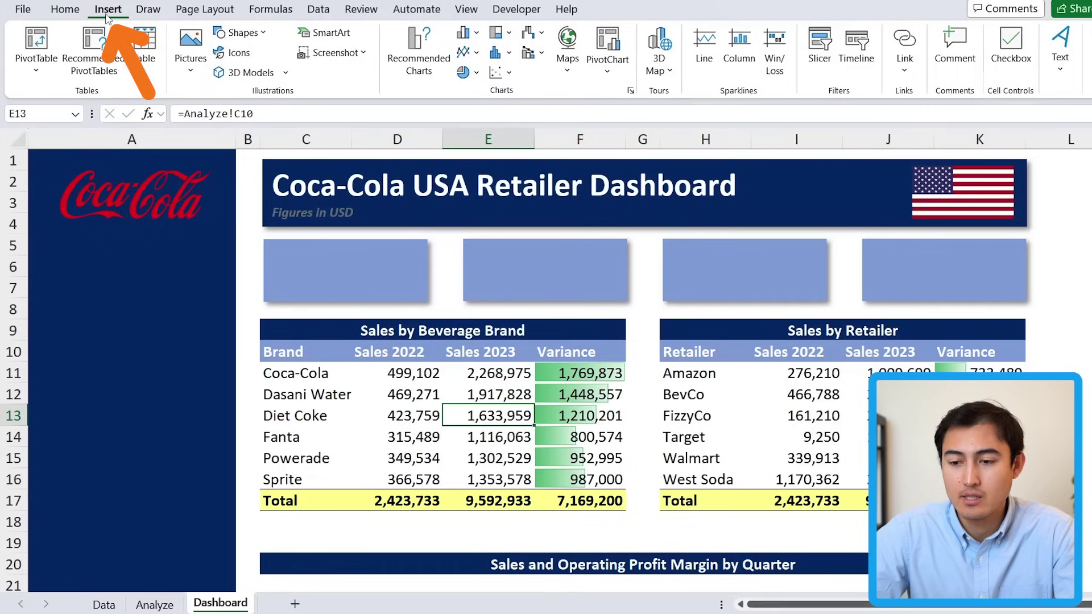
click(227, 33)
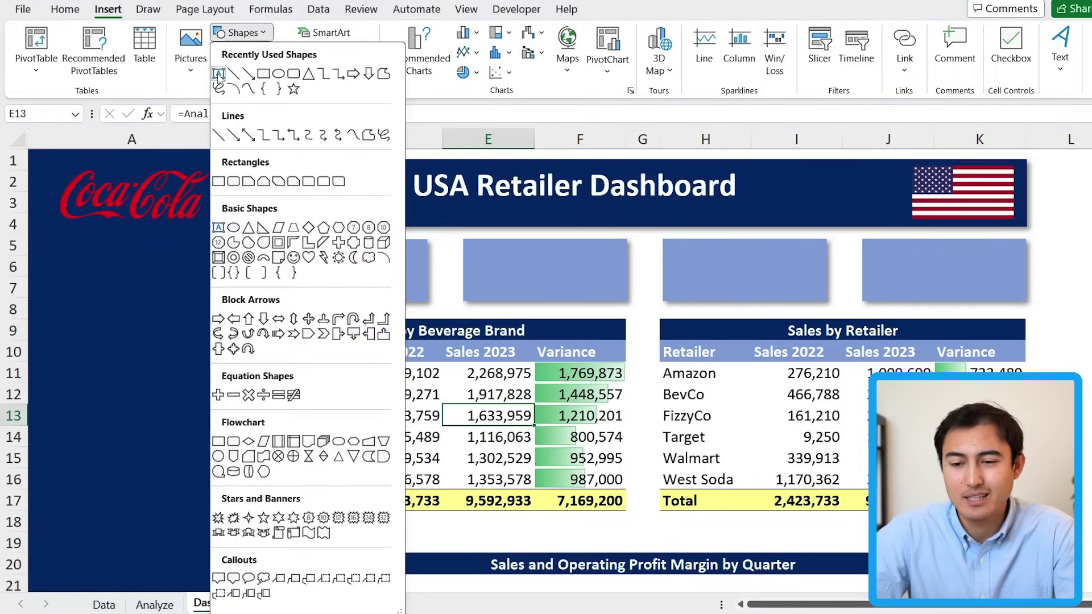
click(233, 74)
drag(268, 255, 421, 299)
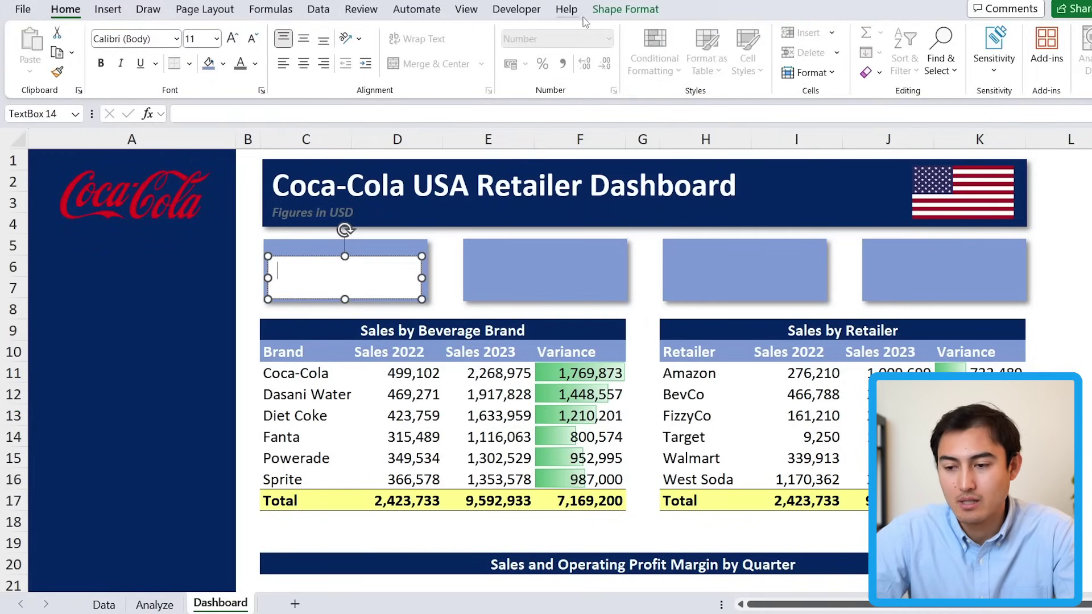
Set the text box in the first KPI card to No Fill.
click(615, 17)
click(427, 33)
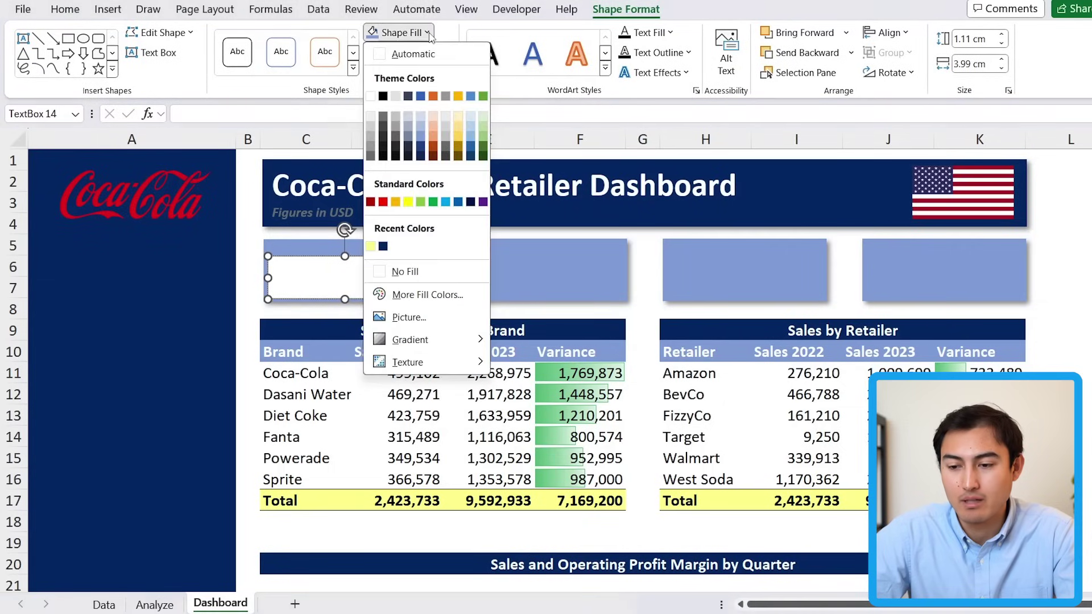
click(406, 271)
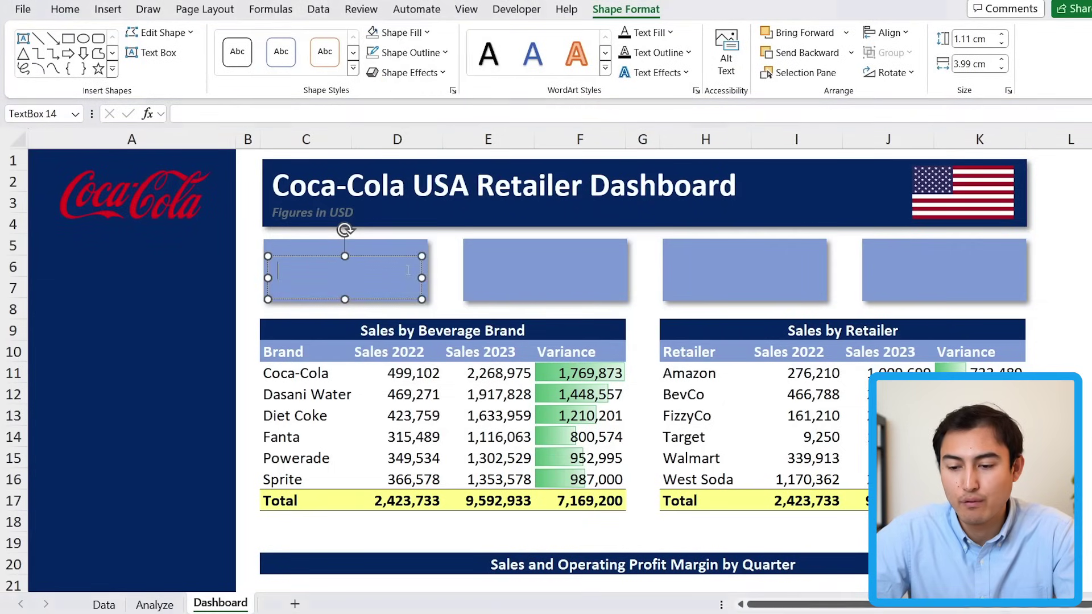
Set the text box in the first KPI card to No Outline.
click(432, 53)
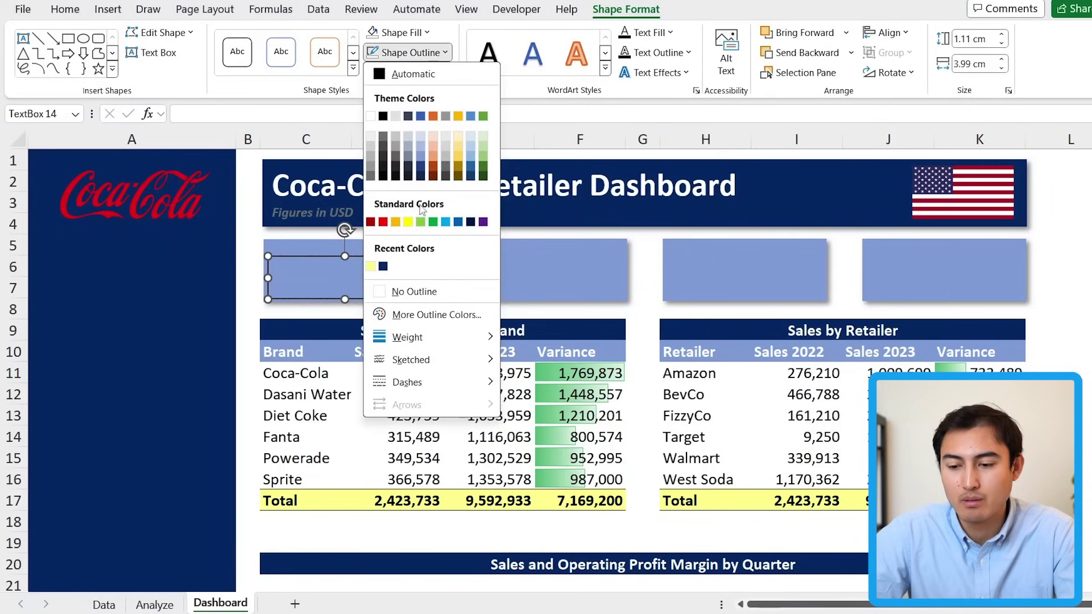
click(401, 297)
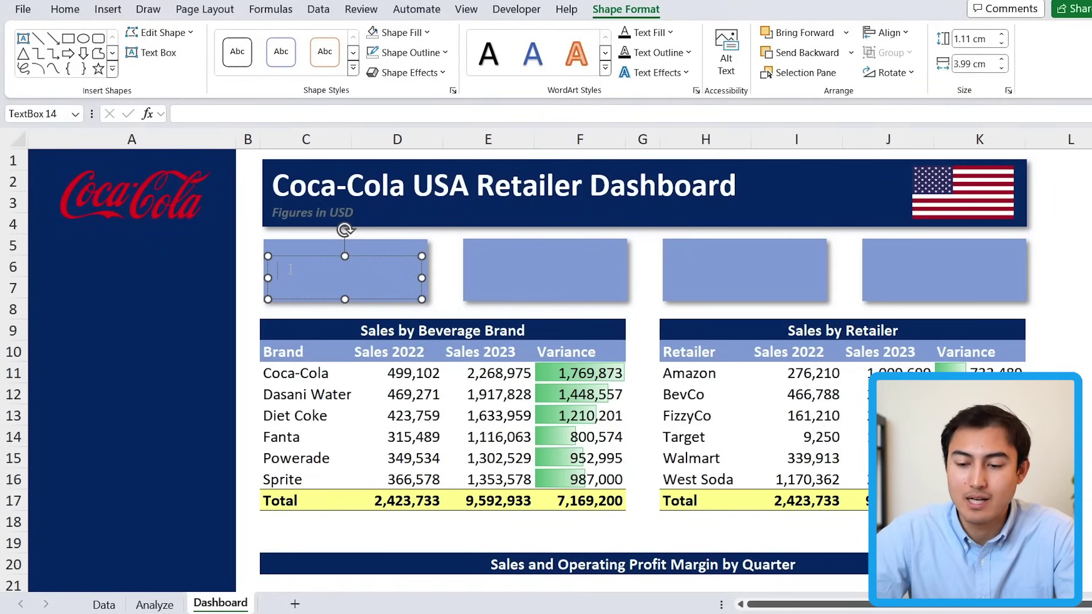
Try to link the first KPI card's text box to the Sum of Total Sales value in A4 with =GETPIVOTDATA("Sum of Total Sales",Analyze!$A$3).
click(194, 112)
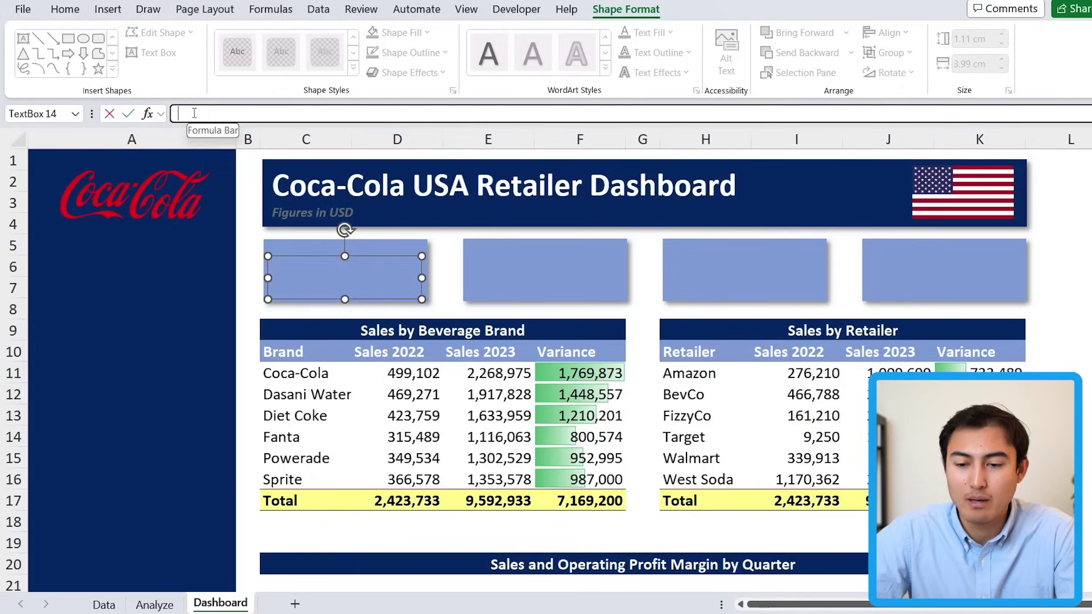
text(=)
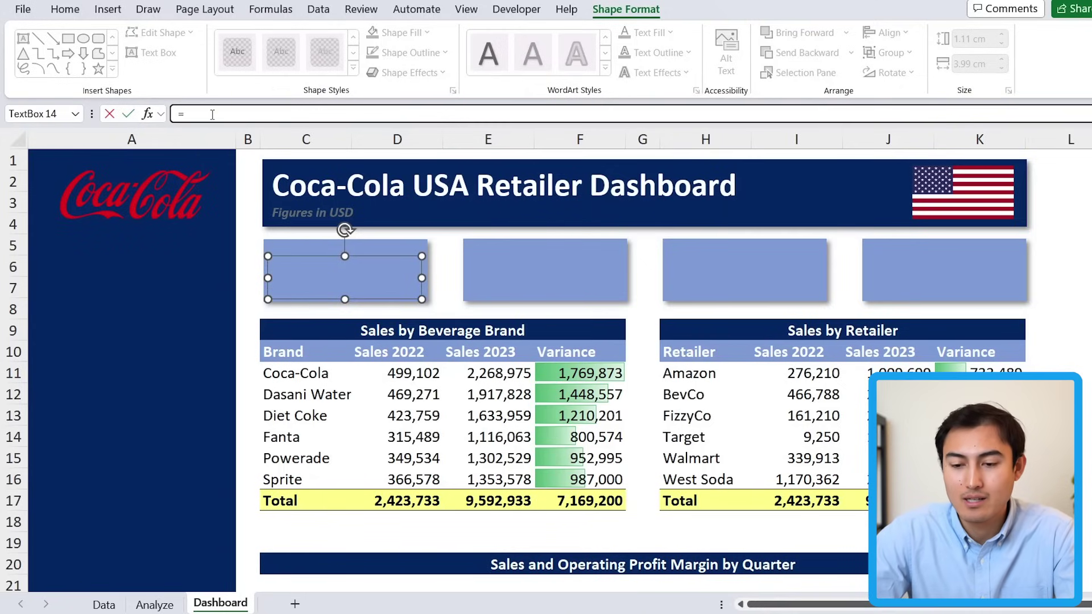
click(154, 605)
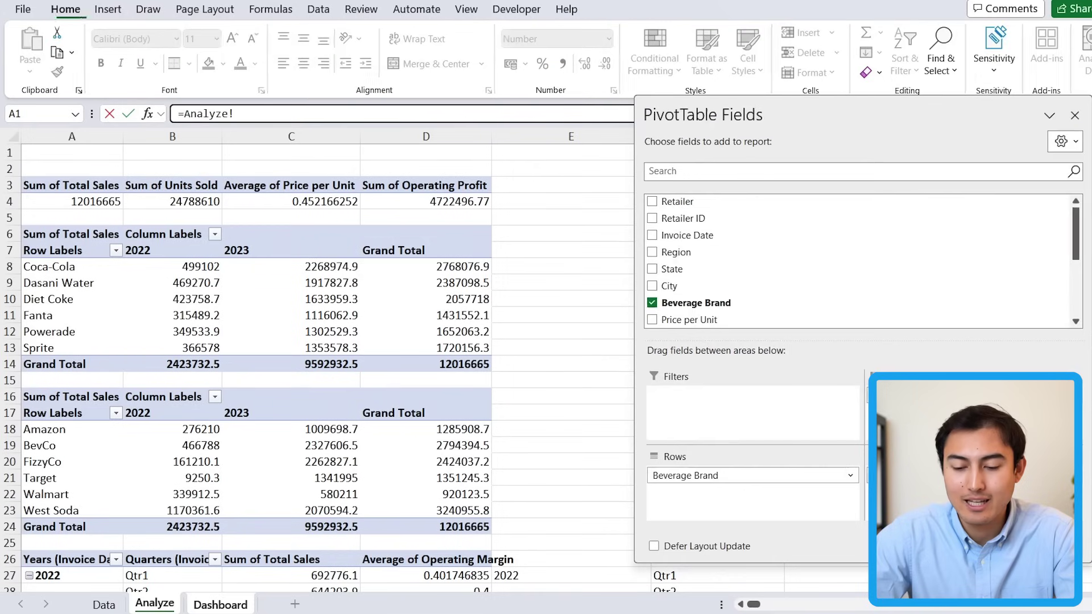
click(71, 207)
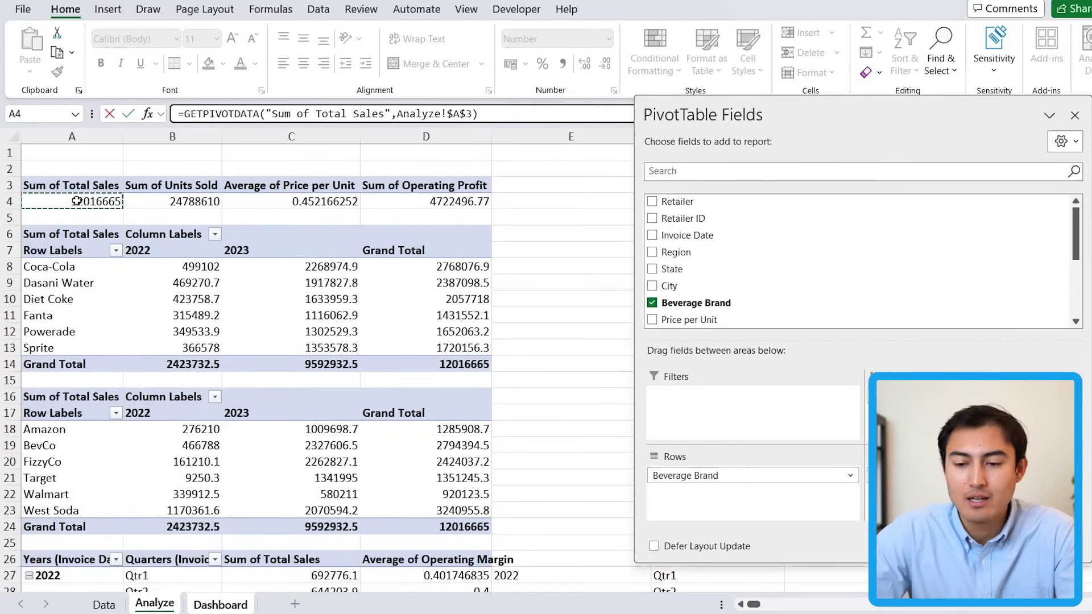
key(Return)
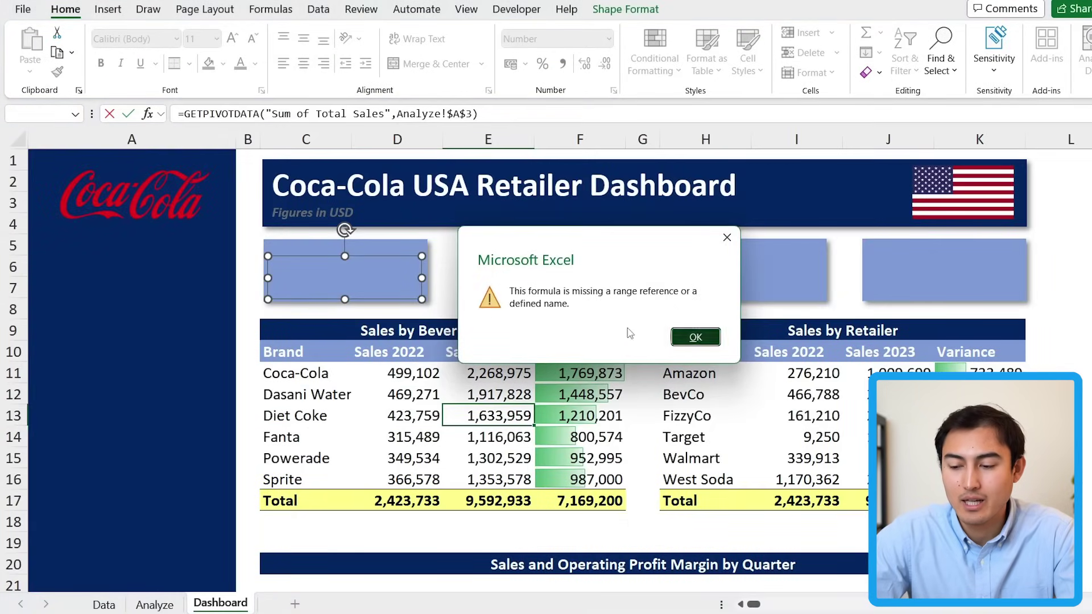
click(680, 337)
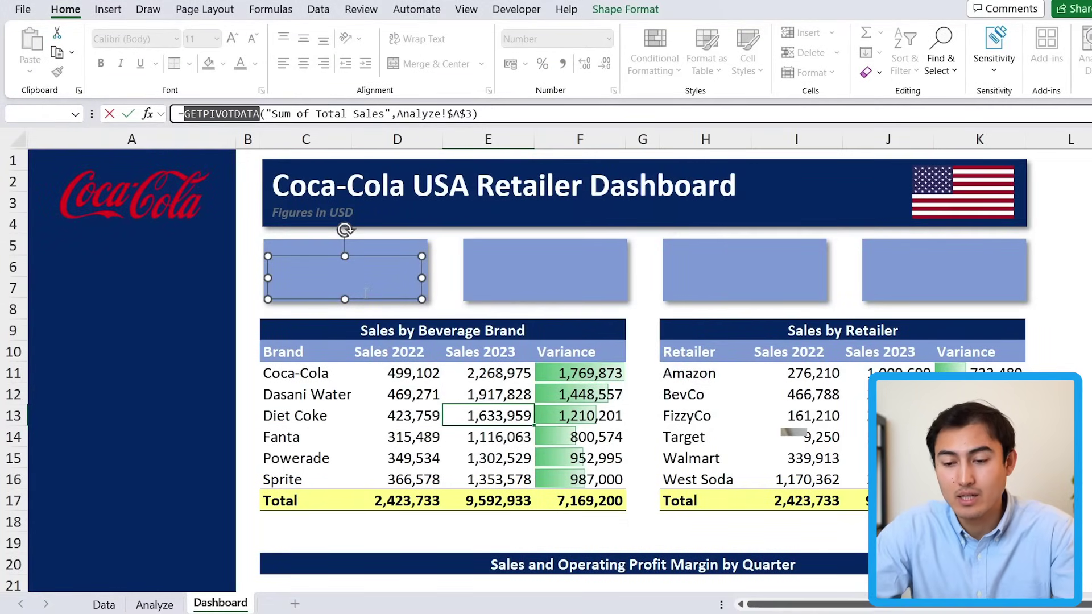
key(Escape)
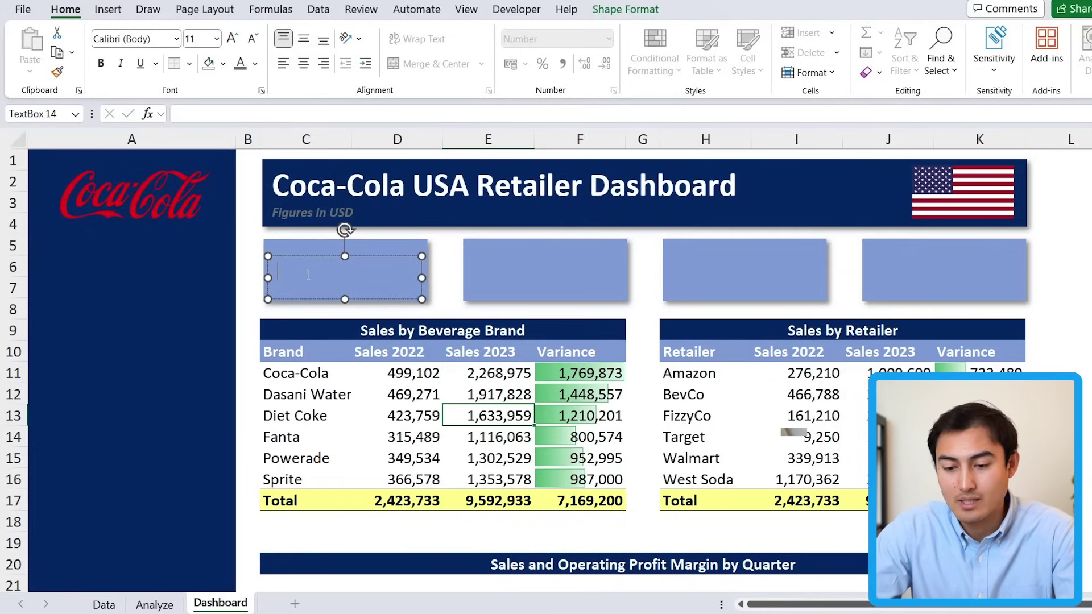
Link the first KPI card's text box to the total sales value with =Analyze!A4.
click(193, 112)
text(=Analyze!)
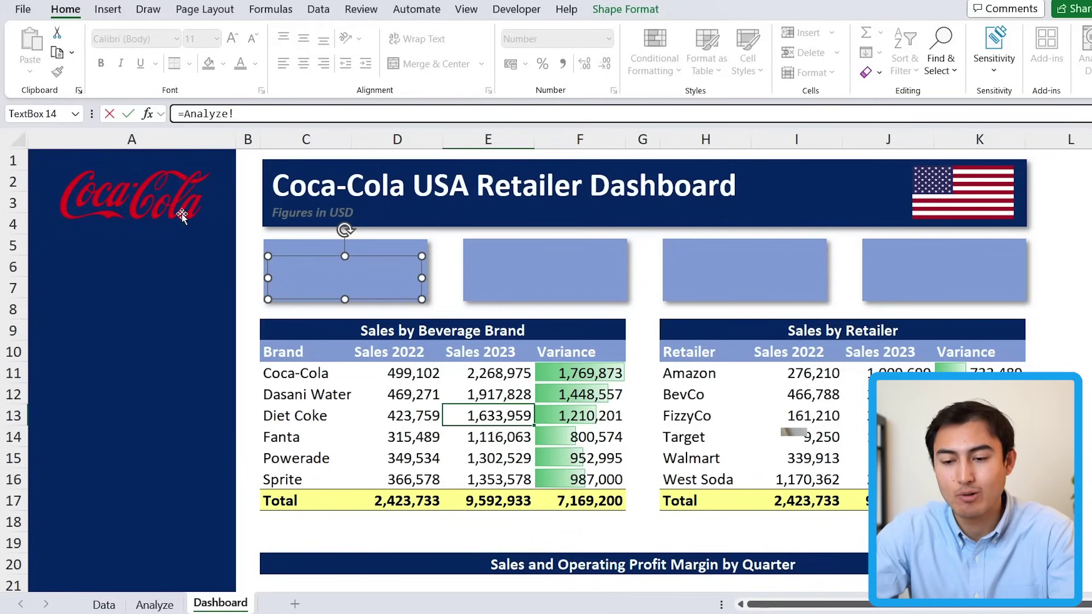
text(A)
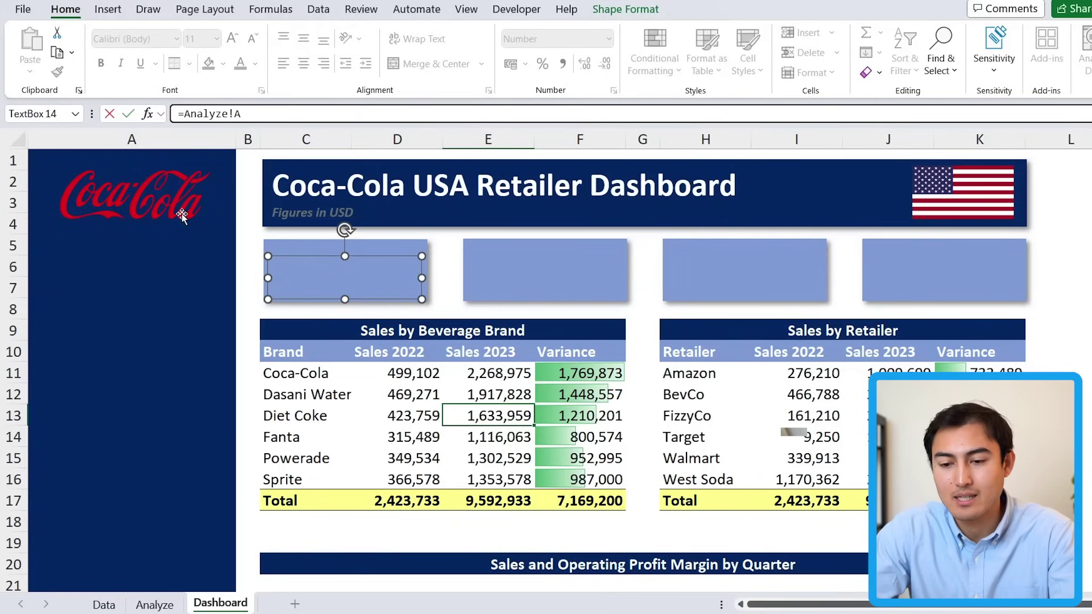
text(4)
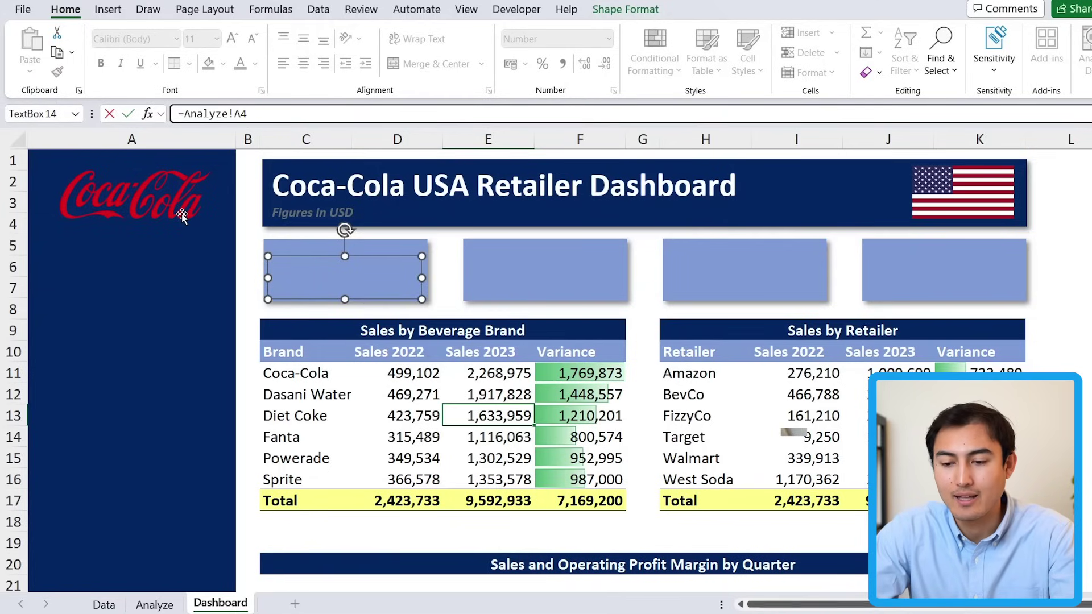
key(Return)
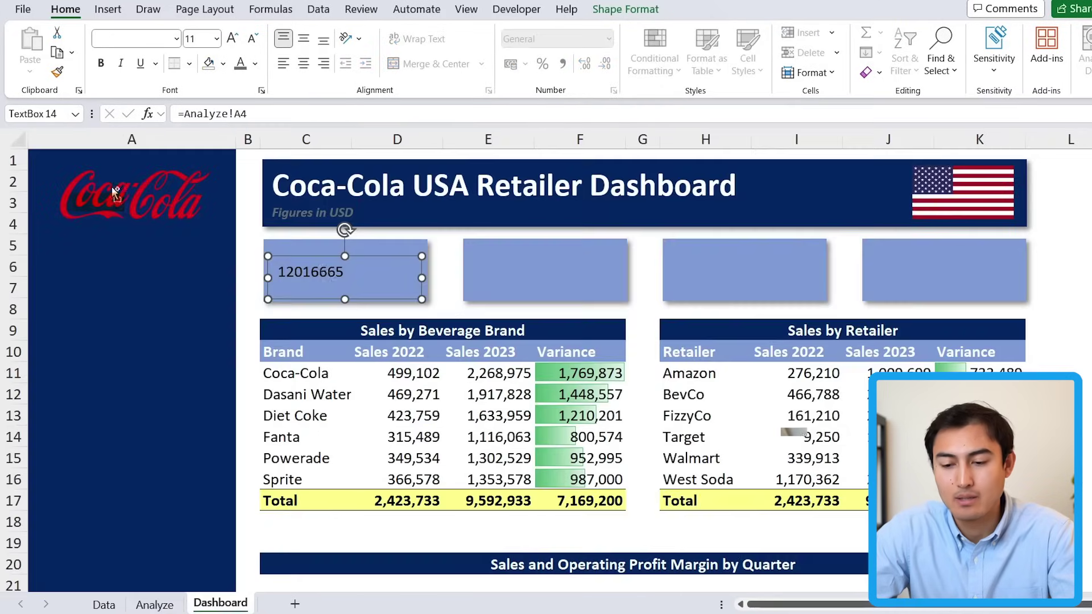
Enlarge the first KPI card's value to 18 pt and centre it in its text box.
click(256, 64)
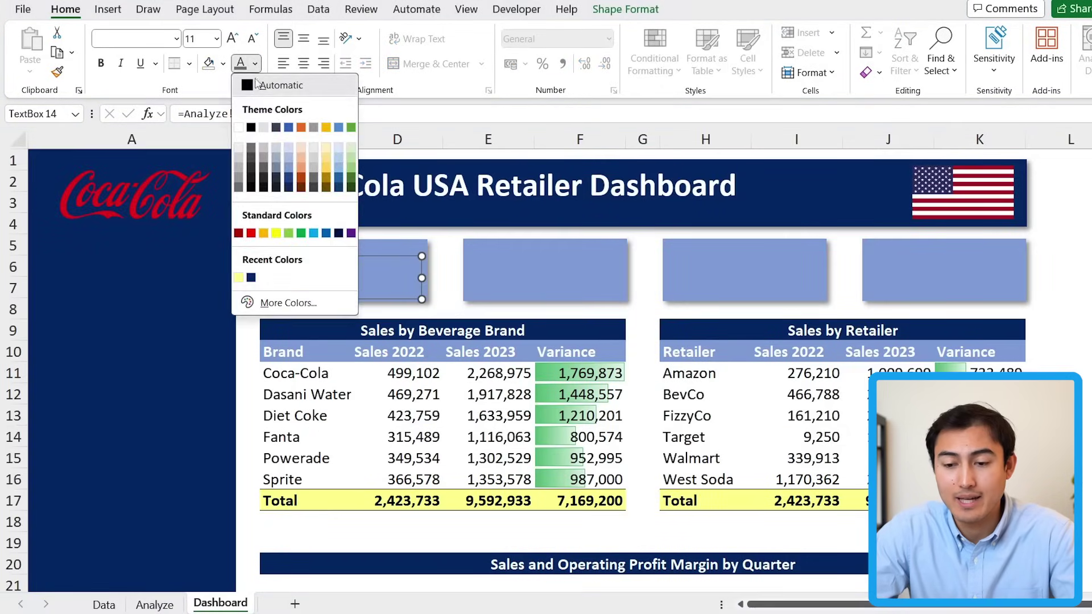
click(250, 127)
click(232, 39)
click(232, 39)
click(233, 39)
click(233, 38)
click(303, 63)
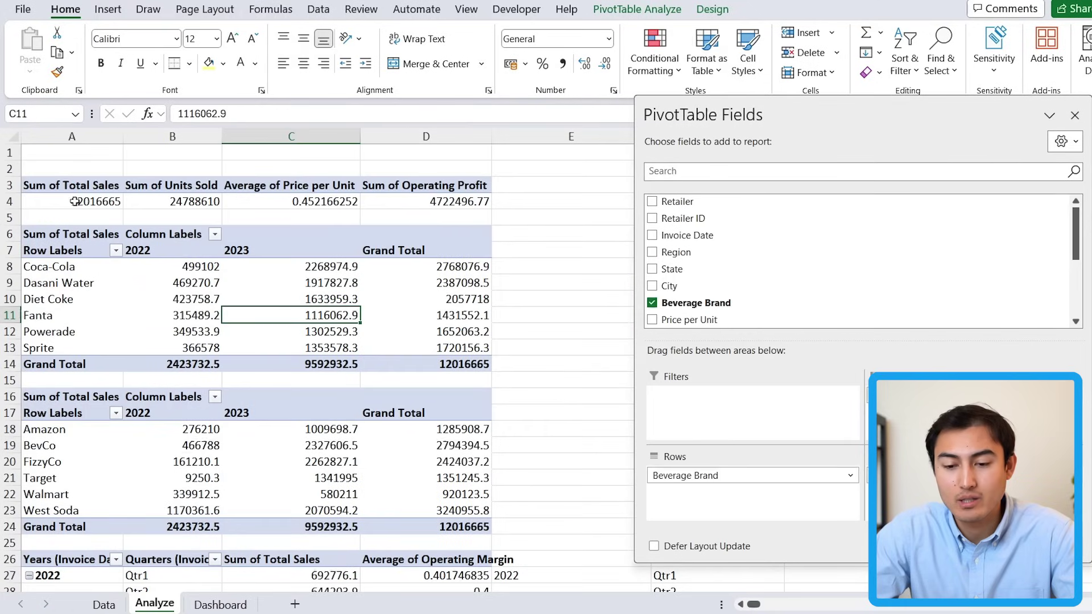
Format Analyze cells A4:B4 as Number with a thousands separator and 0 decimal places.
click(74, 202)
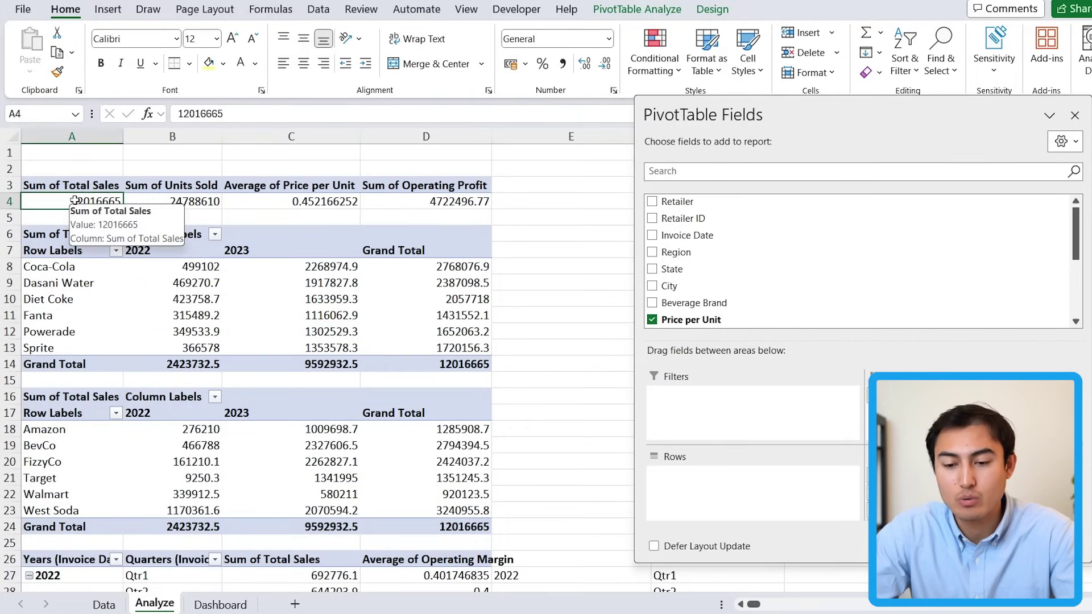
key(shift+Right)
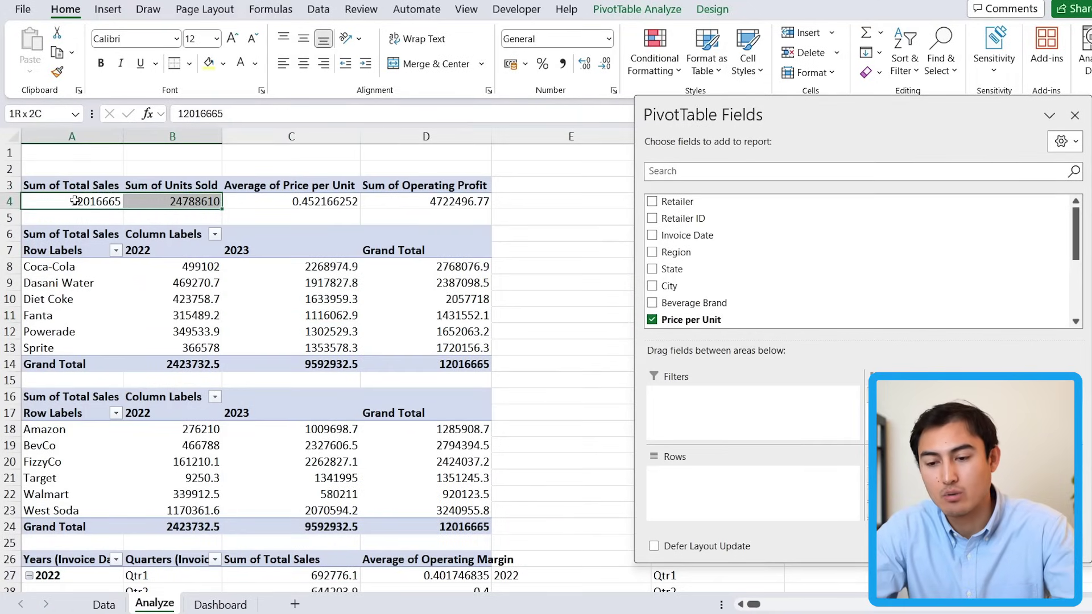
key(ctrl+1)
click(489, 179)
click(588, 223)
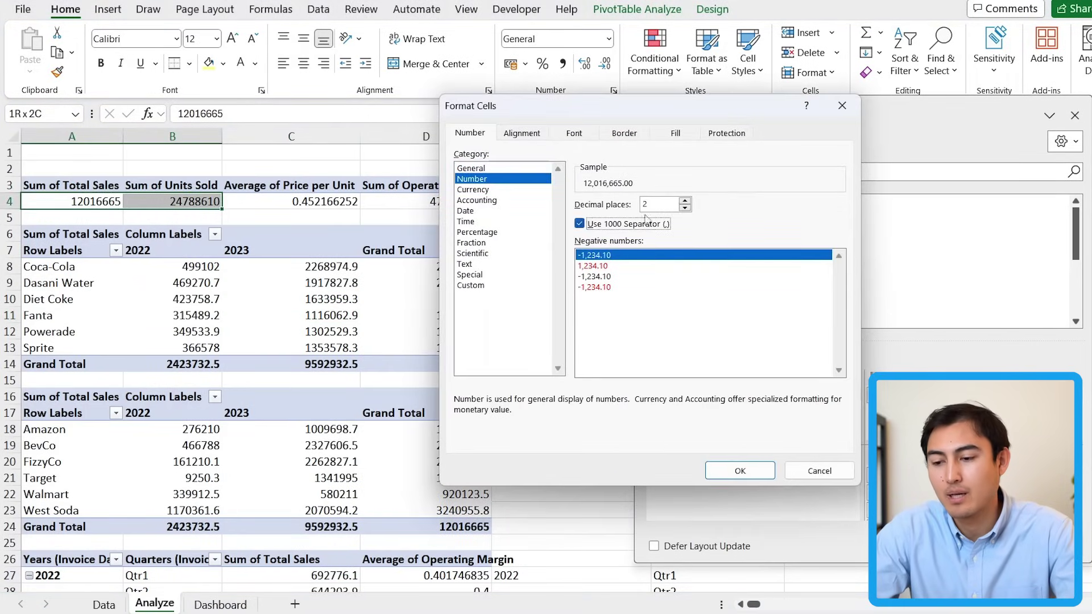
click(685, 208)
click(685, 207)
key(Return)
Copy the number format of B4 onto the Sum of Operating Profit value in D4.
key(Right)
key(Right)
key(Right)
key(Left)
key(Left)
click(57, 70)
click(432, 202)
Reduce the Average of Price per Unit value in C4 to two decimal places.
key(Left)
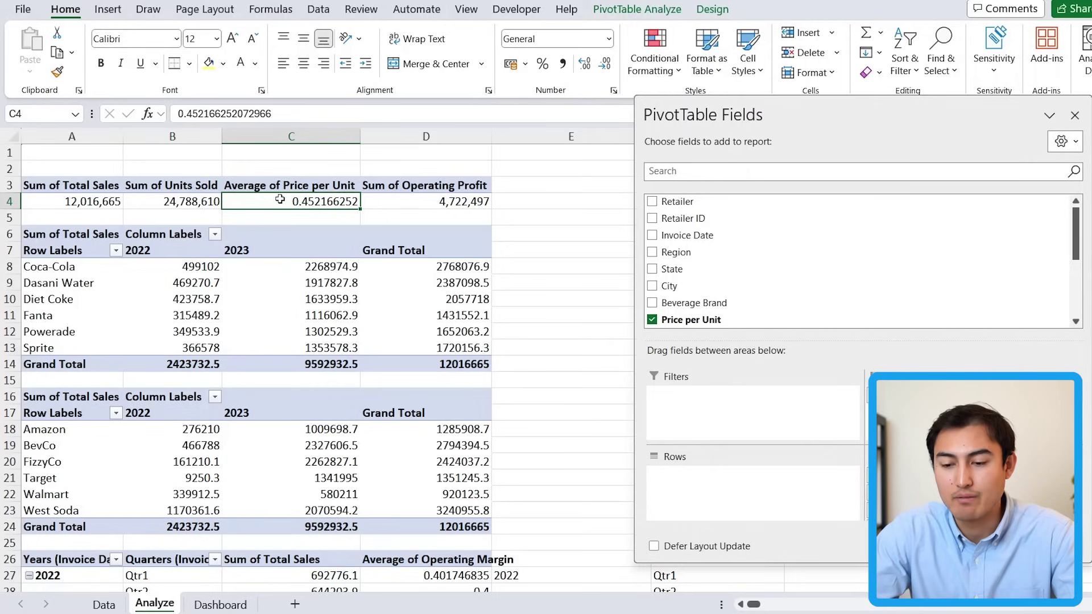
click(605, 66)
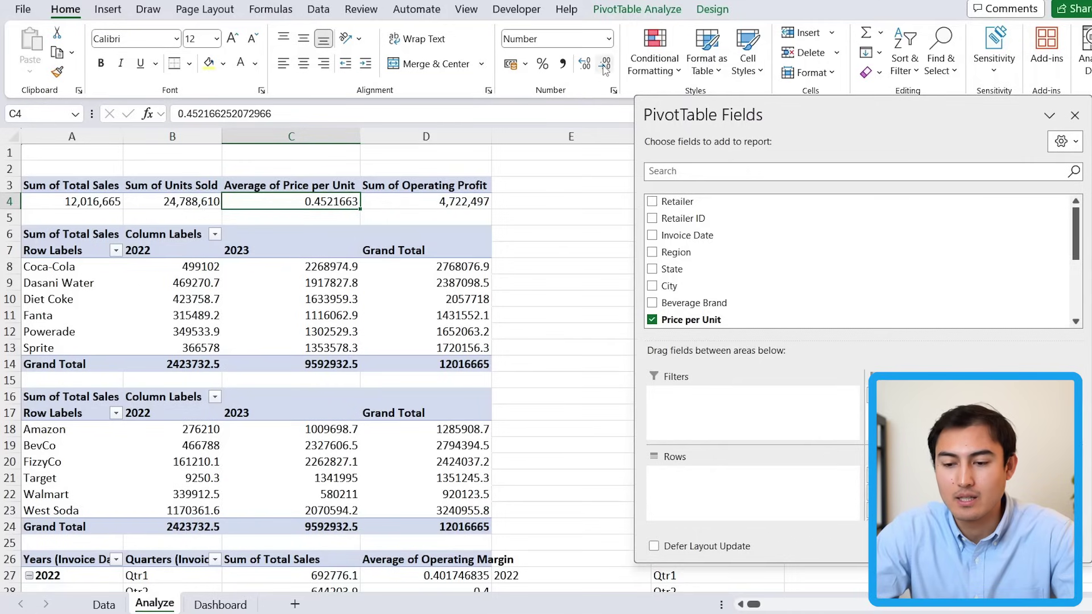
click(605, 66)
click(605, 66)
click(605, 66)
click(605, 67)
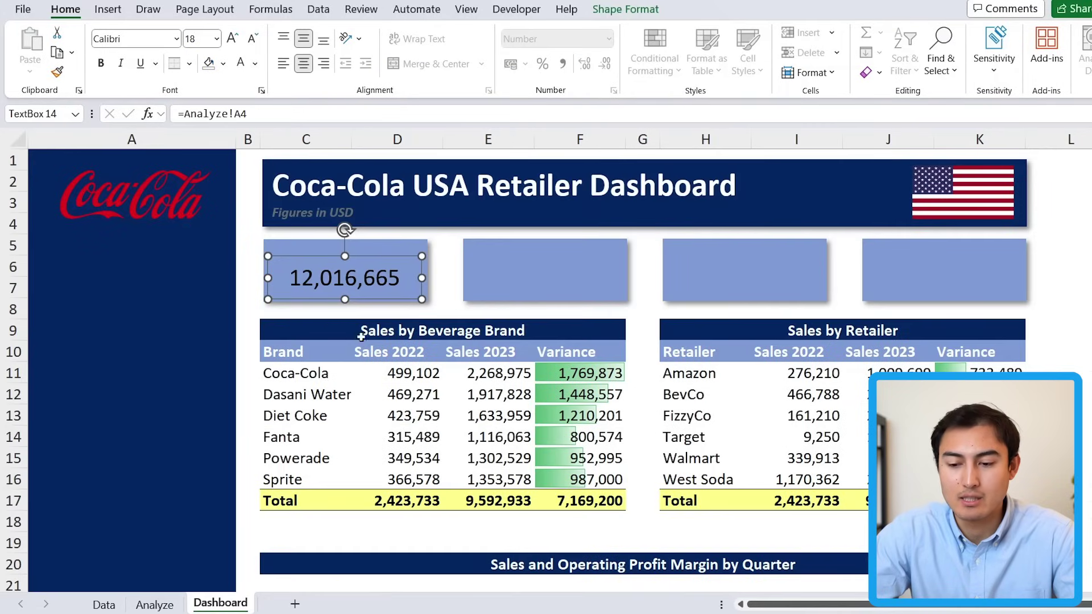
Make the first KPI card's value bold and white, and copy its text box into the second card.
click(246, 65)
key(ctrl+b)
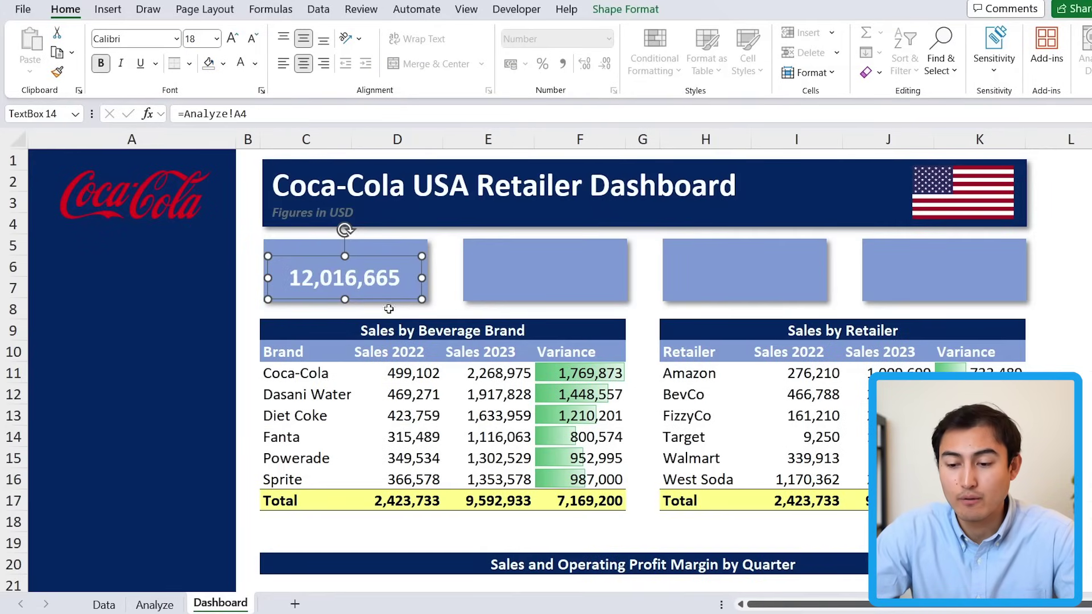
drag(397, 295, 598, 293)
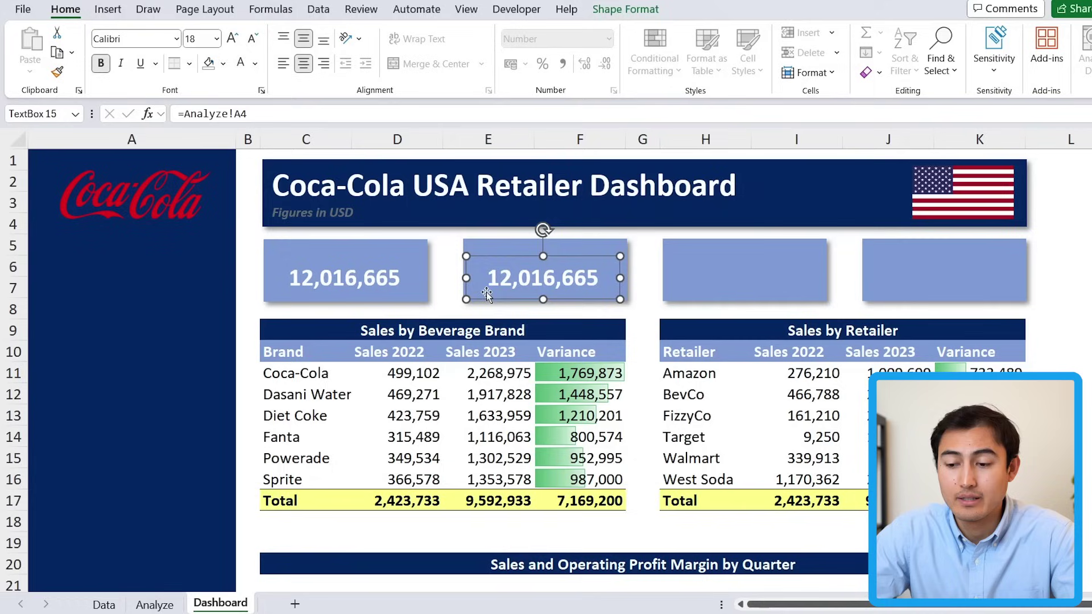
Link the second KPI card's text box to the units sold value with =Analyze!B4.
click(262, 114)
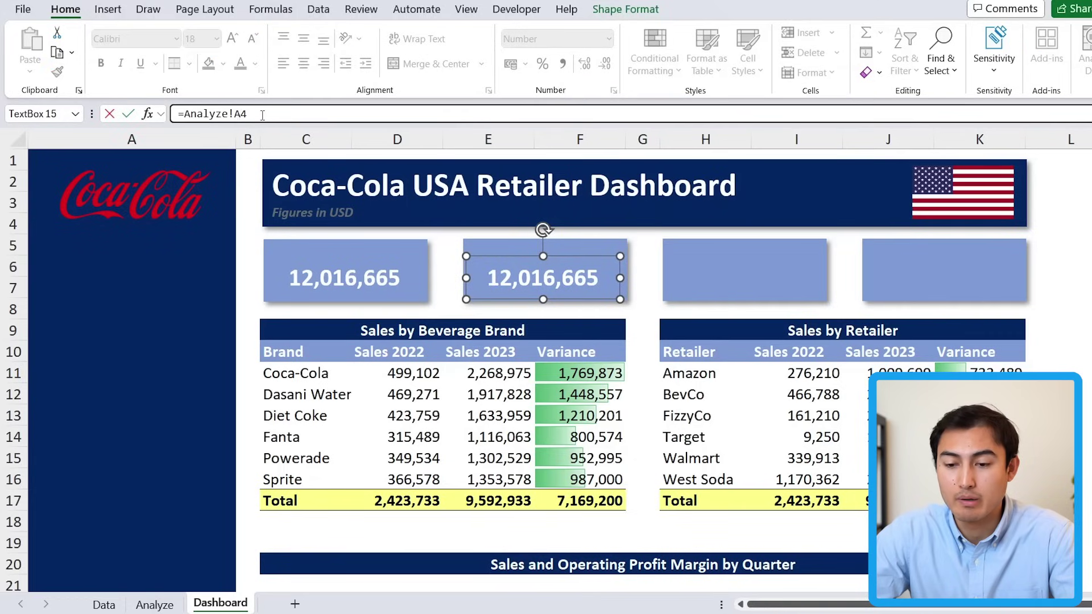
text(B)
key(Return)
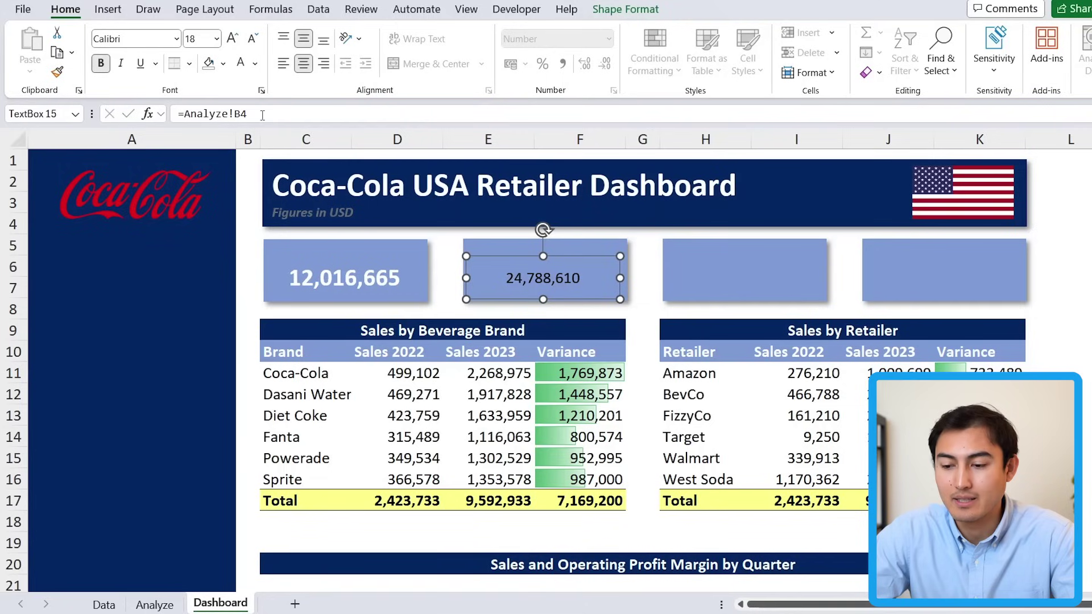
Copy the first KPI value's text formatting onto the second KPI card's value.
click(346, 261)
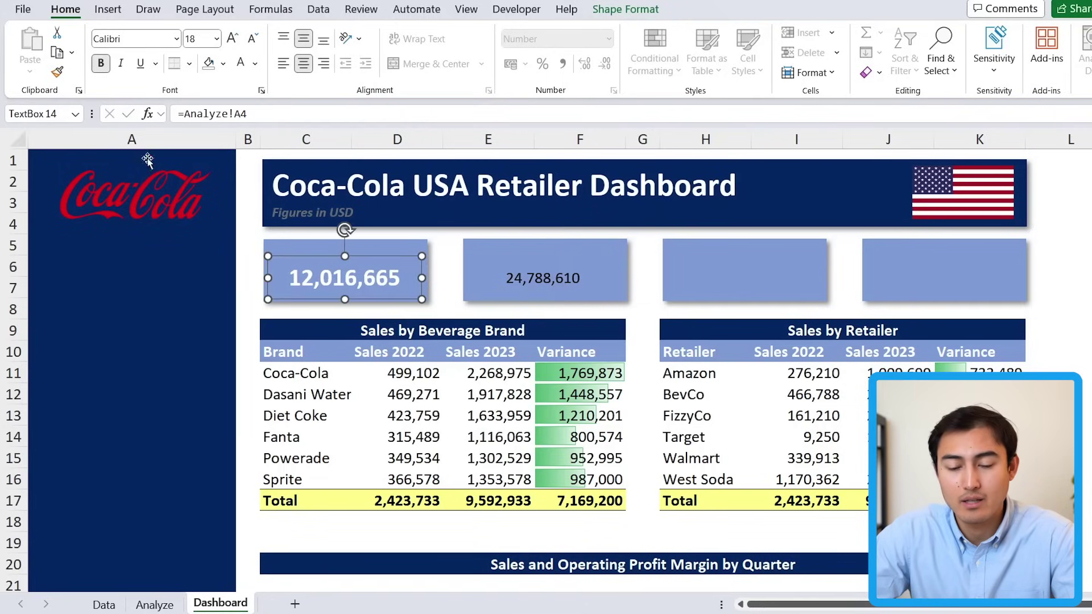
click(57, 73)
click(545, 281)
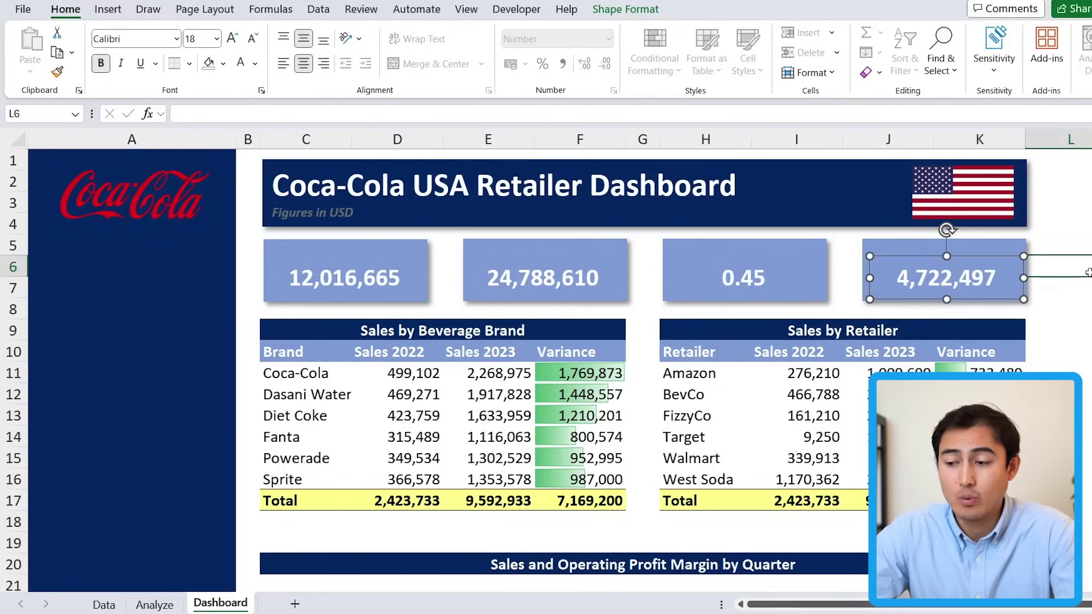
Add the label "Total Sales" to the first KPI card's rectangle and centre it.
key(Escape)
click(350, 242)
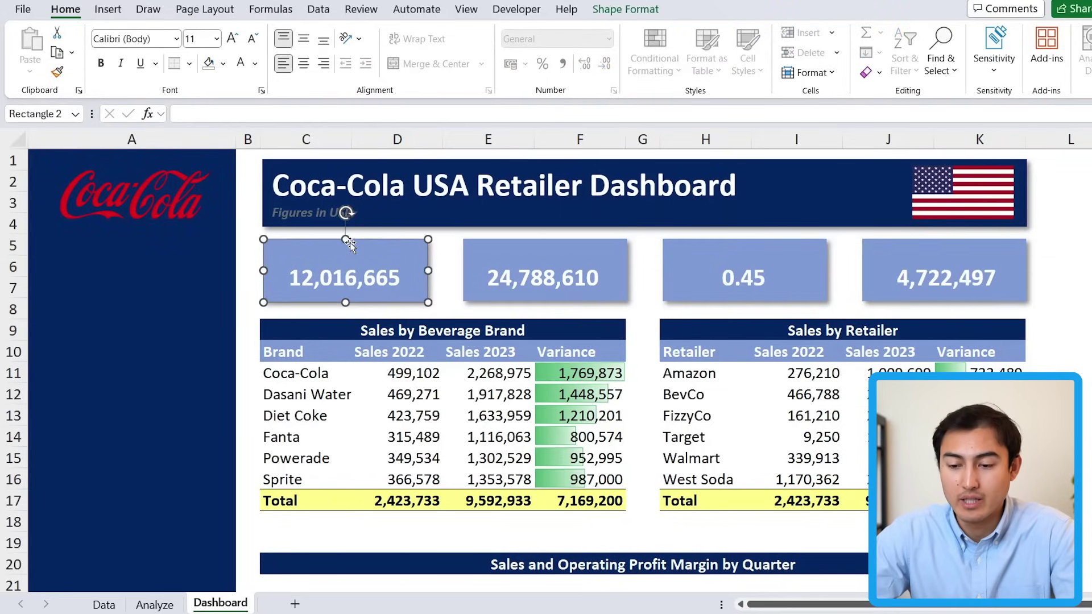
text(Total Sales)
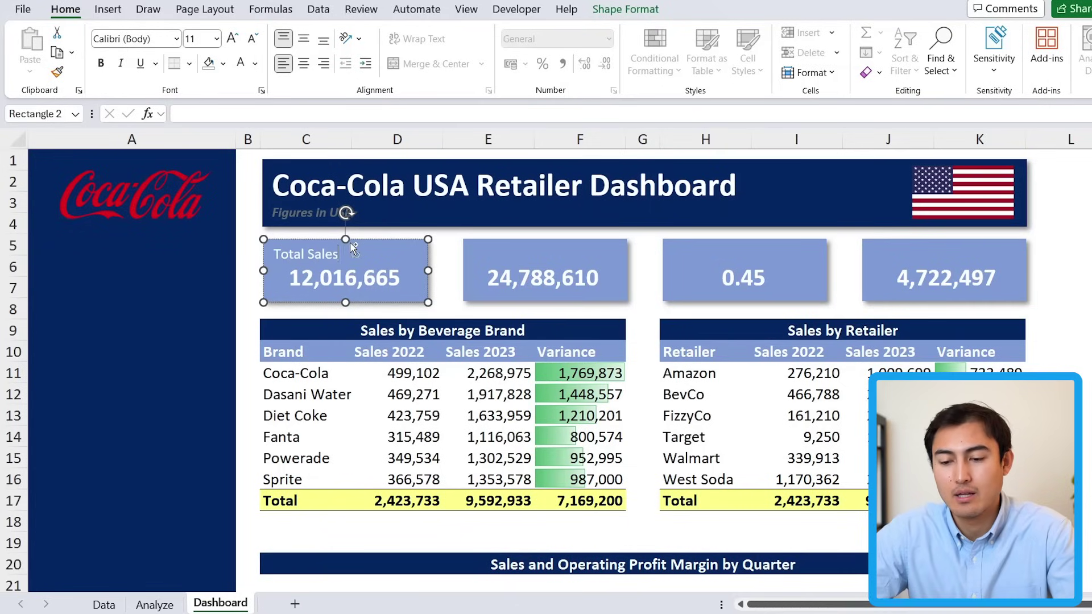
key(ctrl+a)
key(ctrl+e)
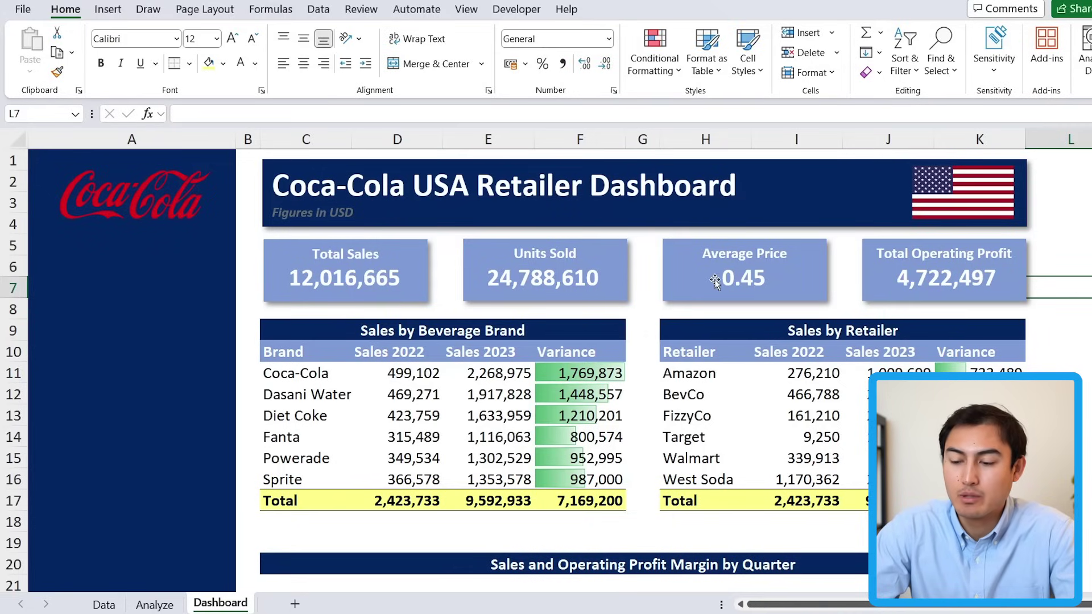
Format the average price per unit in Analyze cell C4 as Currency with two decimals and the $ English (Australia) symbol.
key(ctrl+Page_Up)
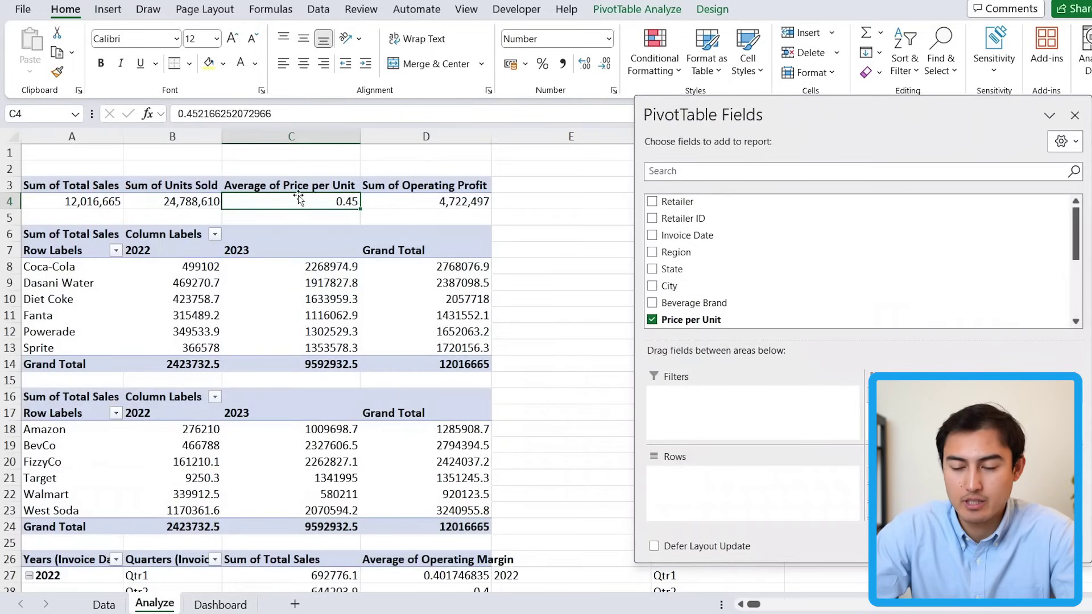
click(609, 38)
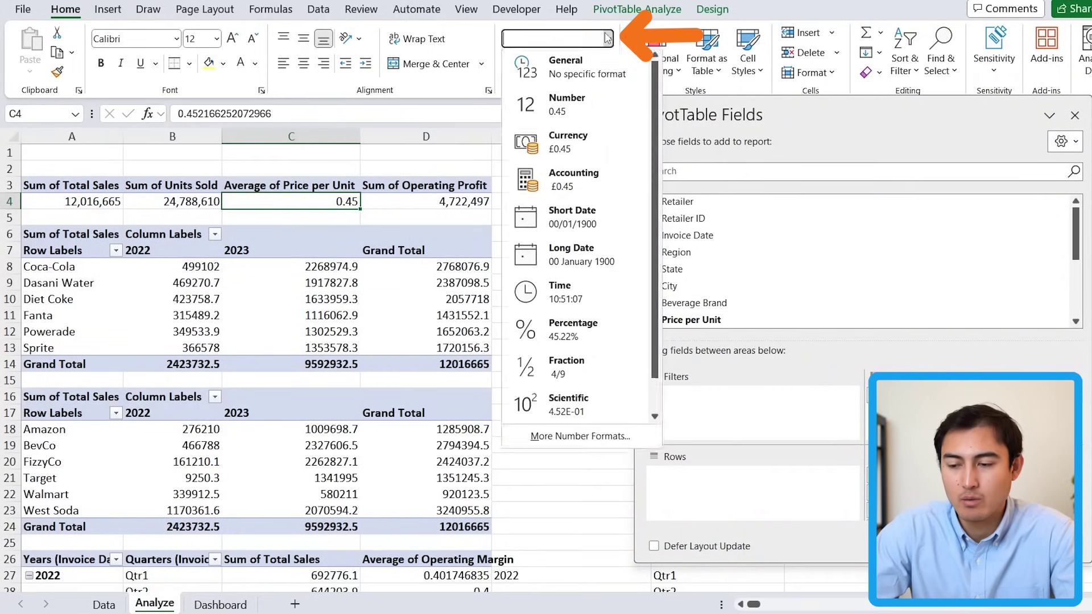
click(565, 437)
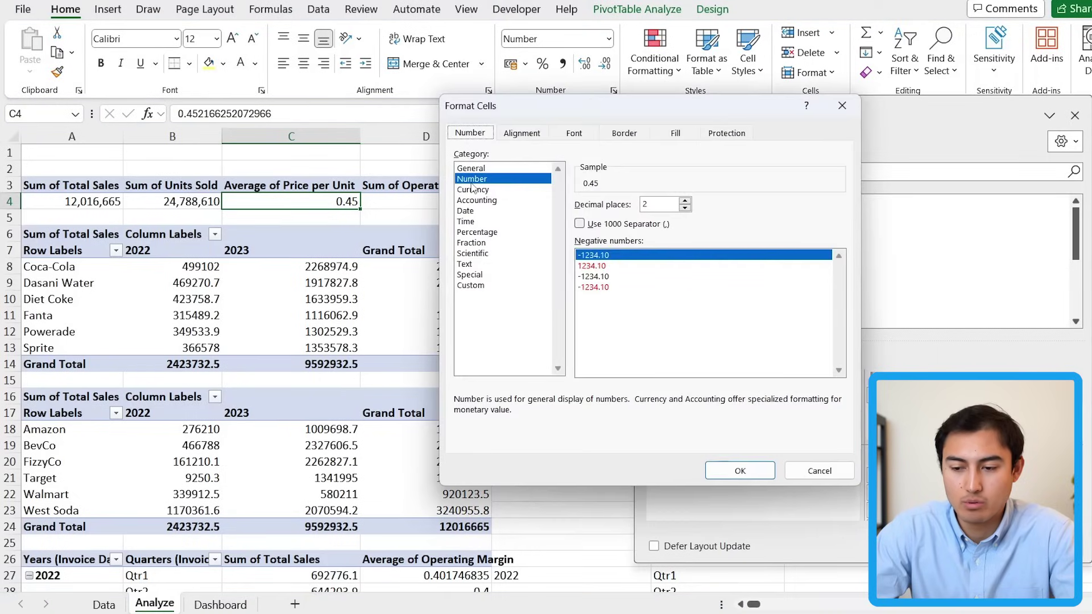
click(479, 191)
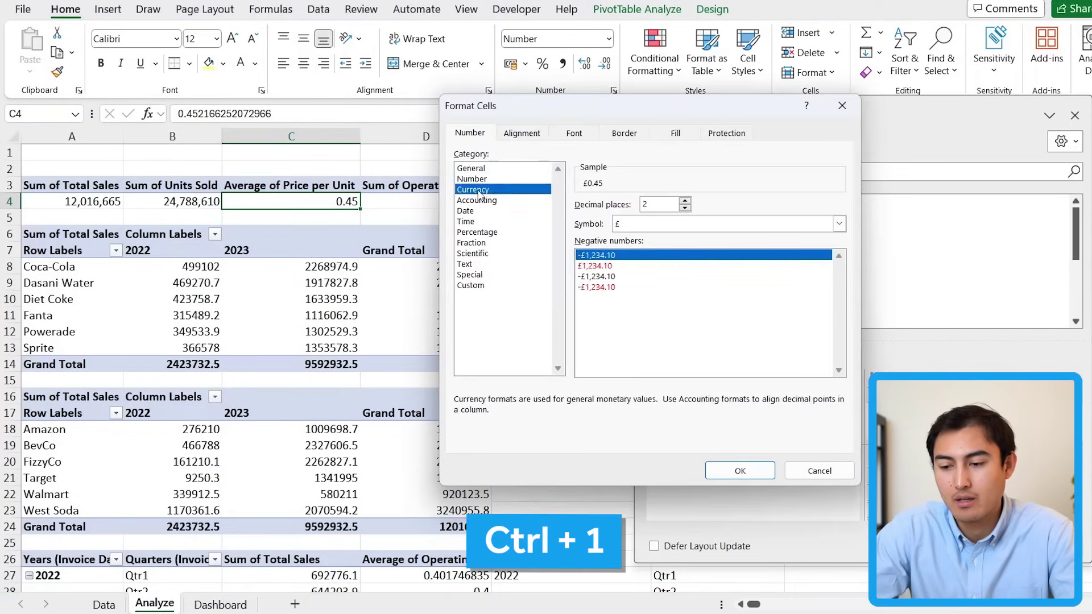
click(692, 224)
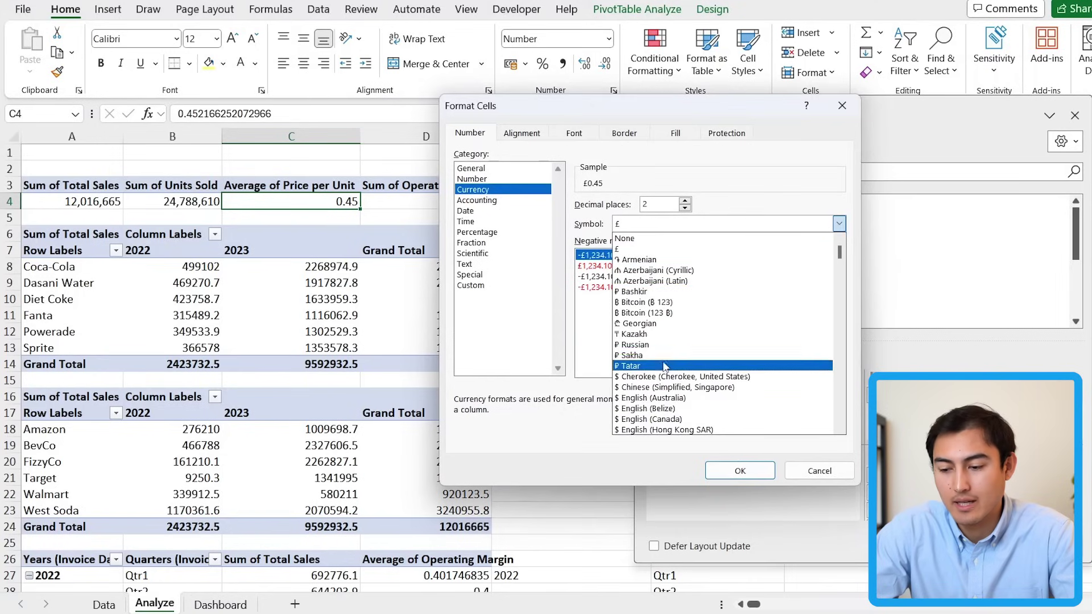
click(654, 398)
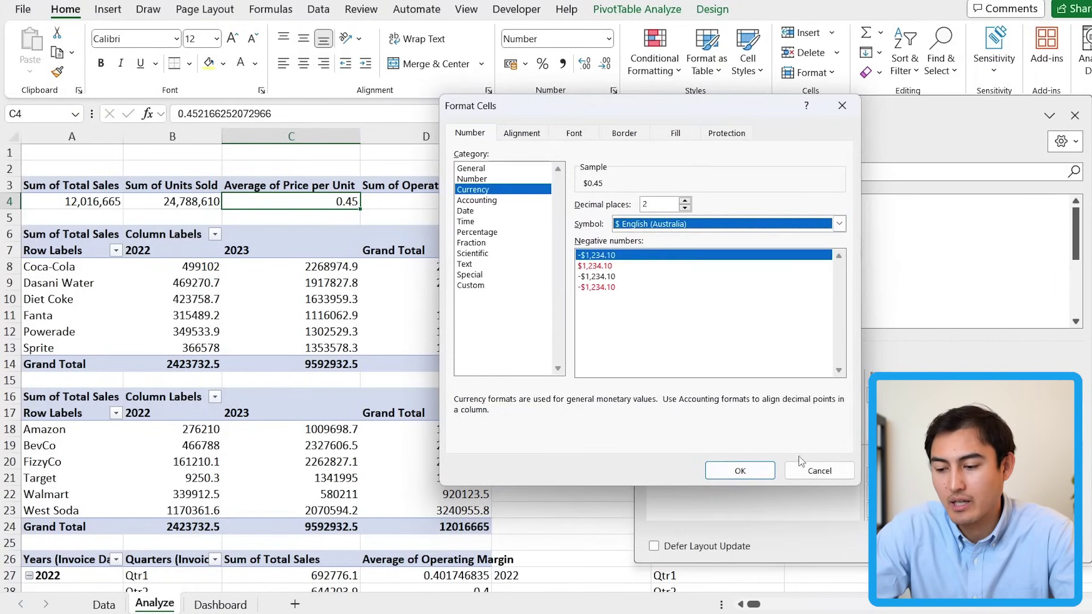
click(734, 473)
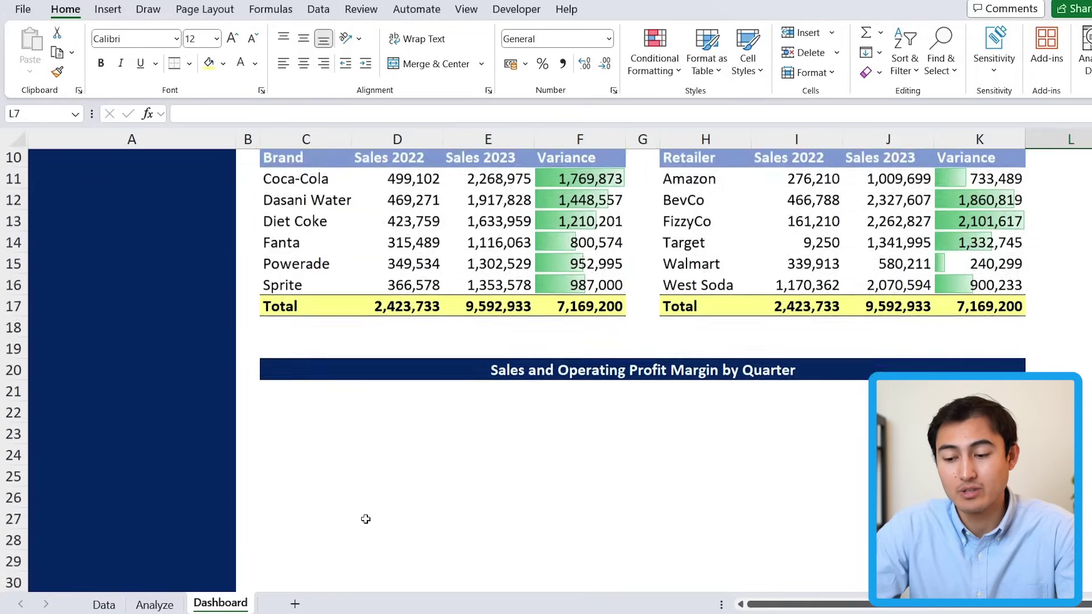
Go to the quarterly pivot table on the Analyze sheet and close the PivotTable Fields pane.
scroll(365, 519, down, 2)
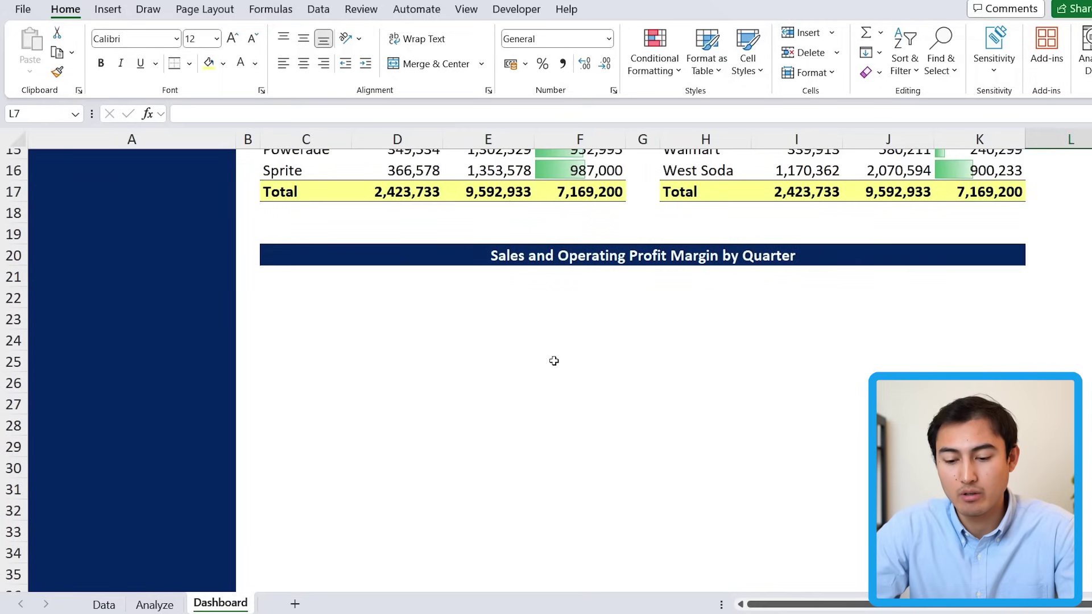
key(ctrl+Page_Up)
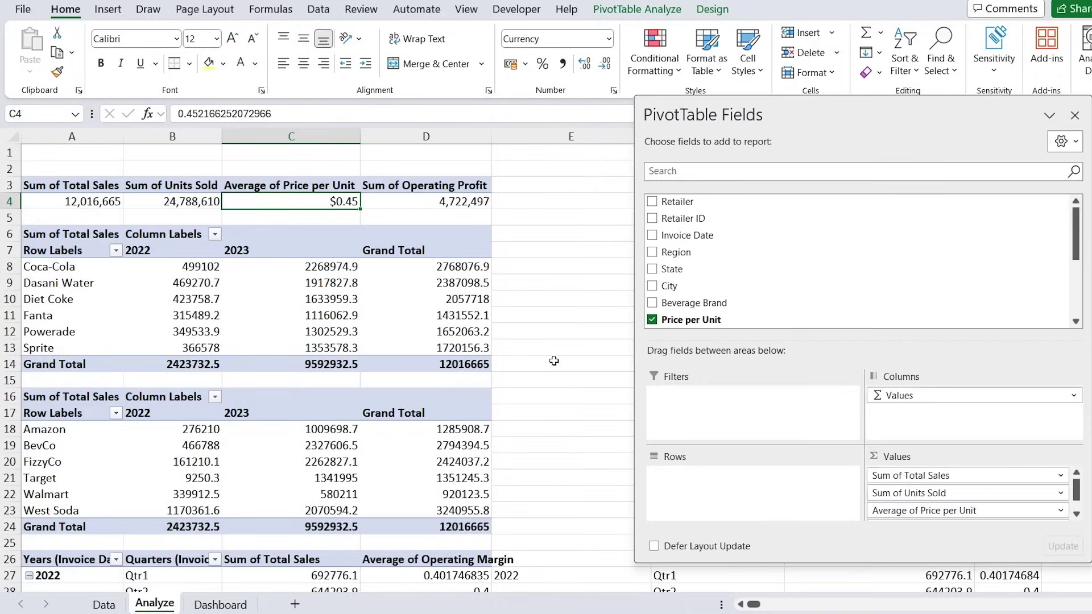
scroll(554, 361, down, 6)
click(280, 287)
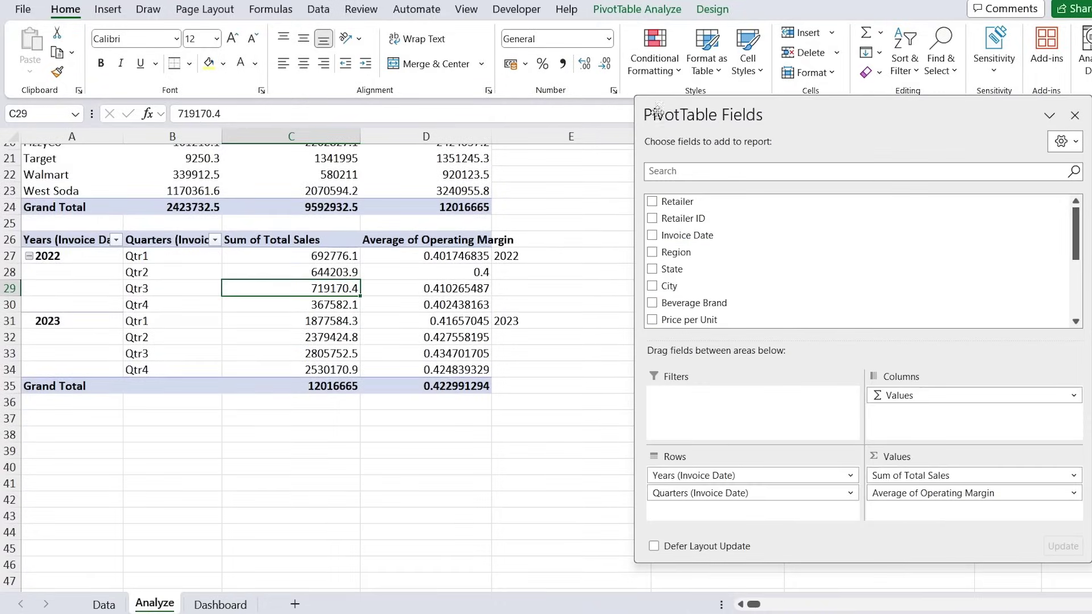
click(1074, 115)
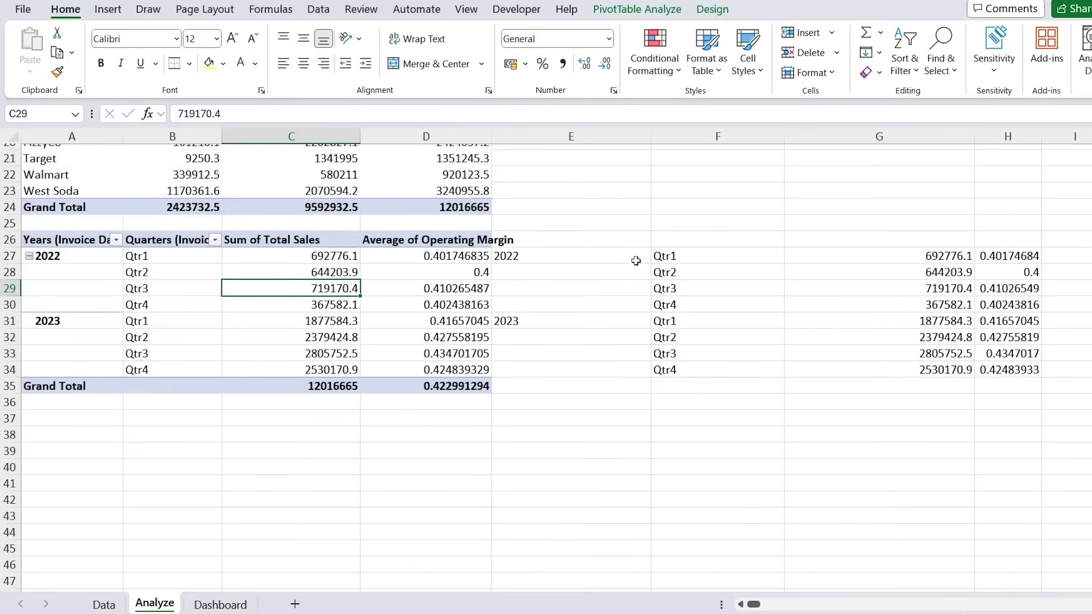
Insert a clustered column chart from the linked quarterly data in E27:H34 and reposition it on the Analyze sheet.
click(569, 270)
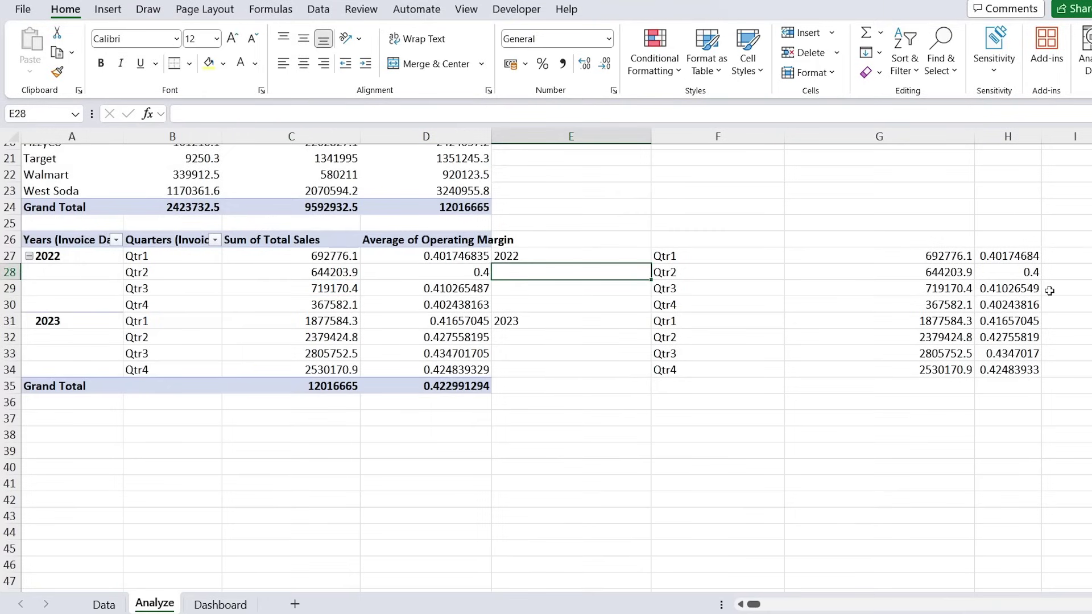
click(553, 253)
drag(561, 255, 1004, 368)
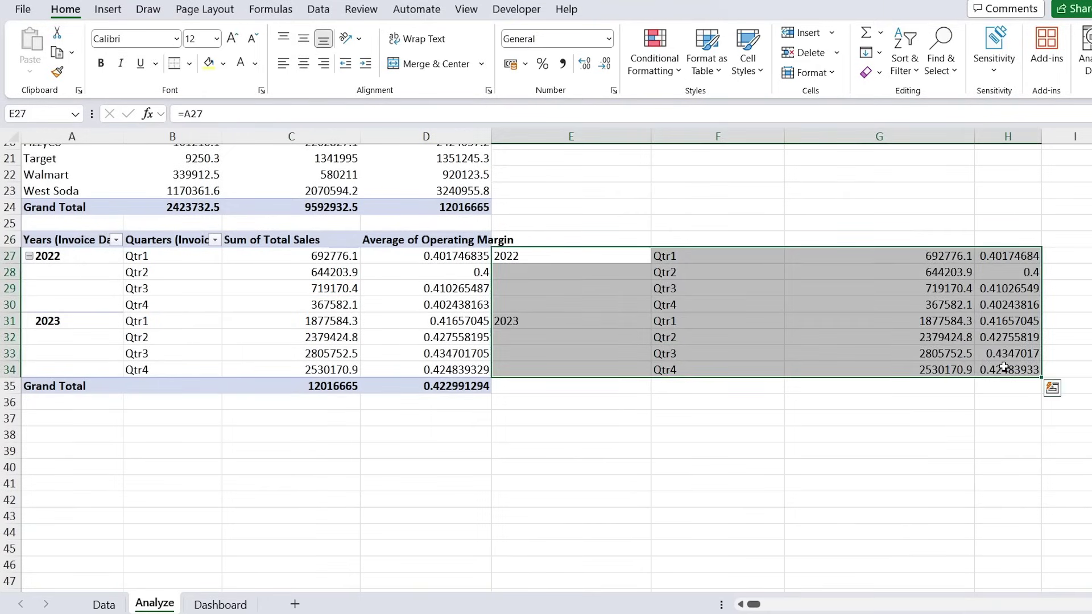
click(108, 9)
click(414, 41)
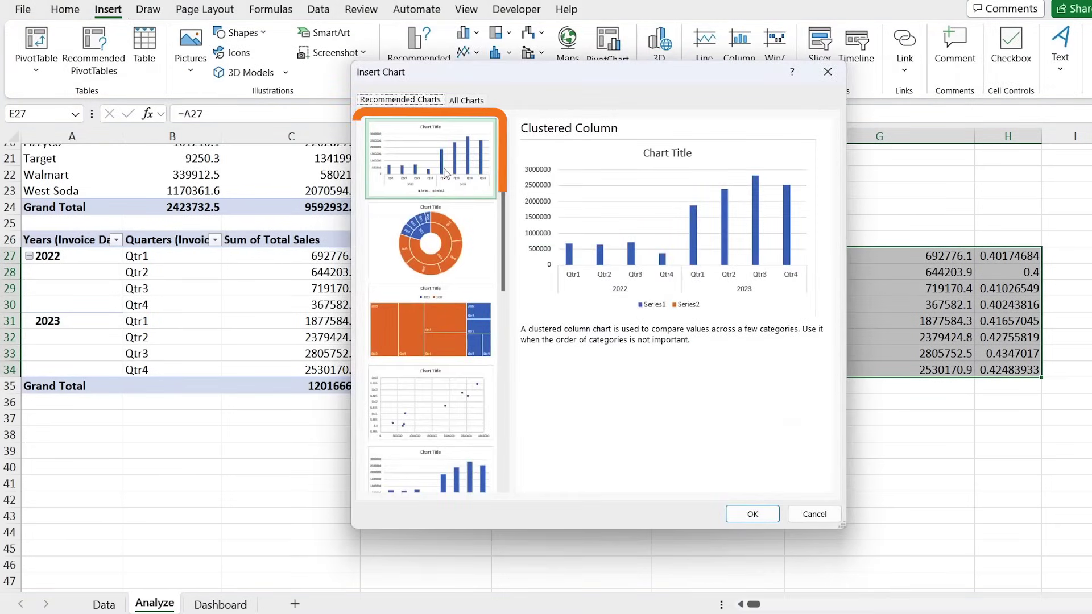
click(752, 513)
scroll(539, 482, right, 2)
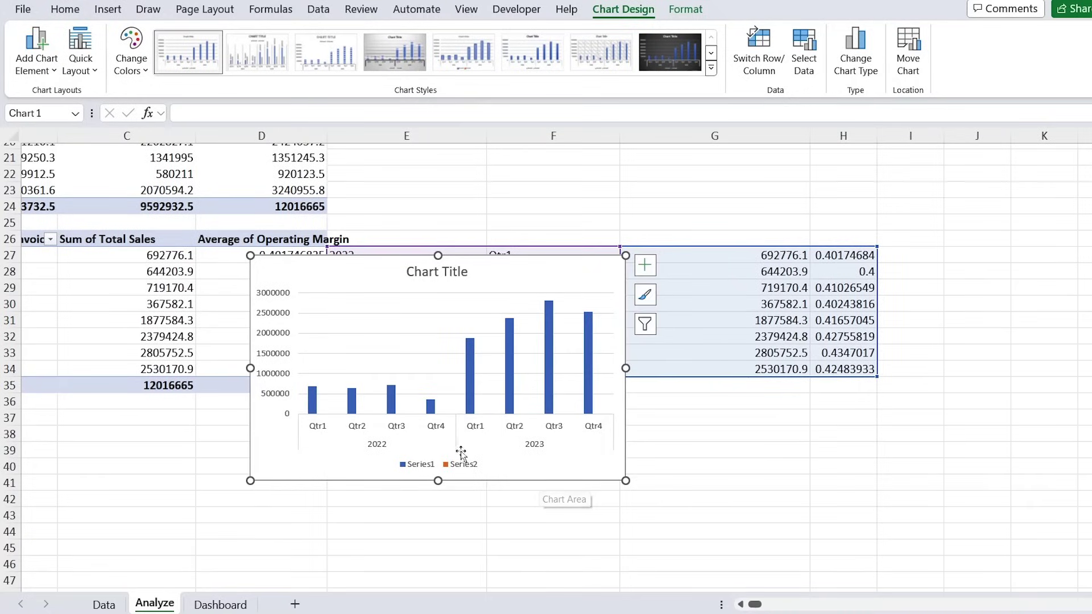
drag(405, 276, 623, 248)
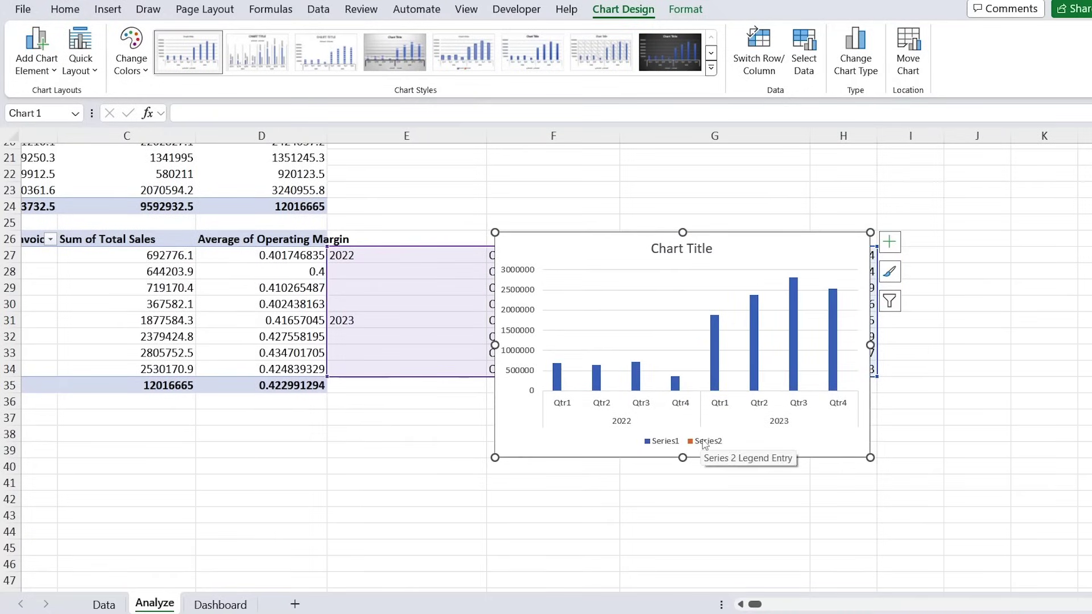
drag(561, 239, 165, 216)
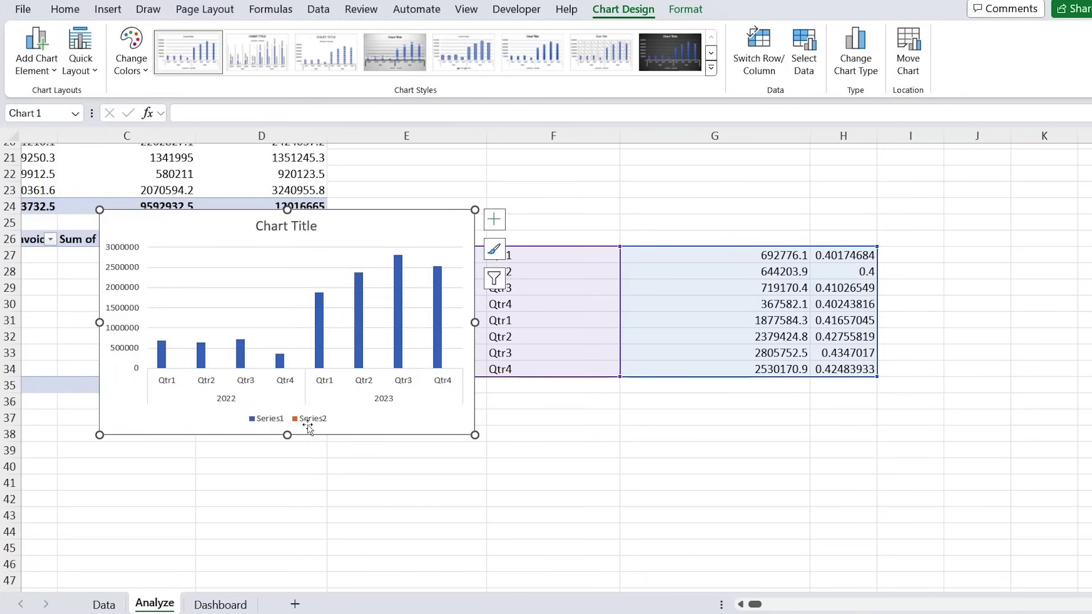
Change the quarterly chart to a combo with Series1 as clustered columns and Series2 as a line on the secondary axis.
right_click(379, 420)
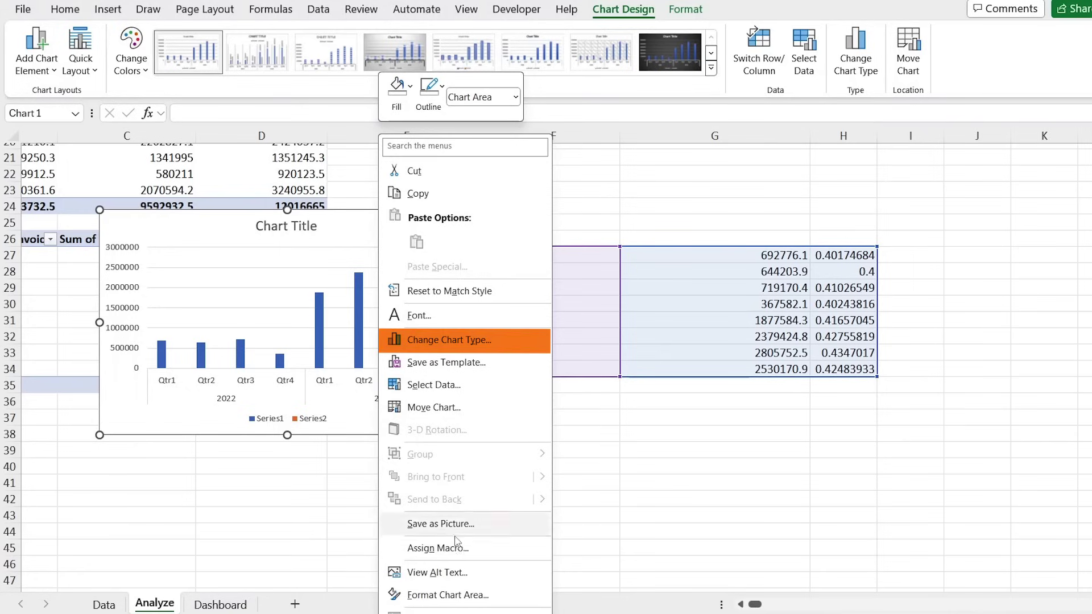
click(449, 339)
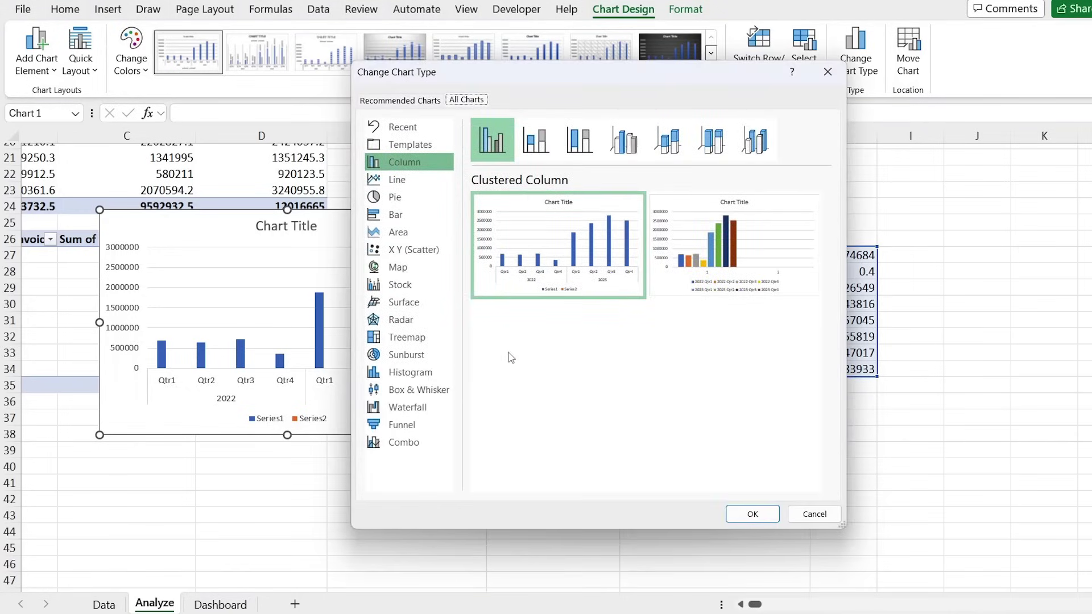
click(408, 449)
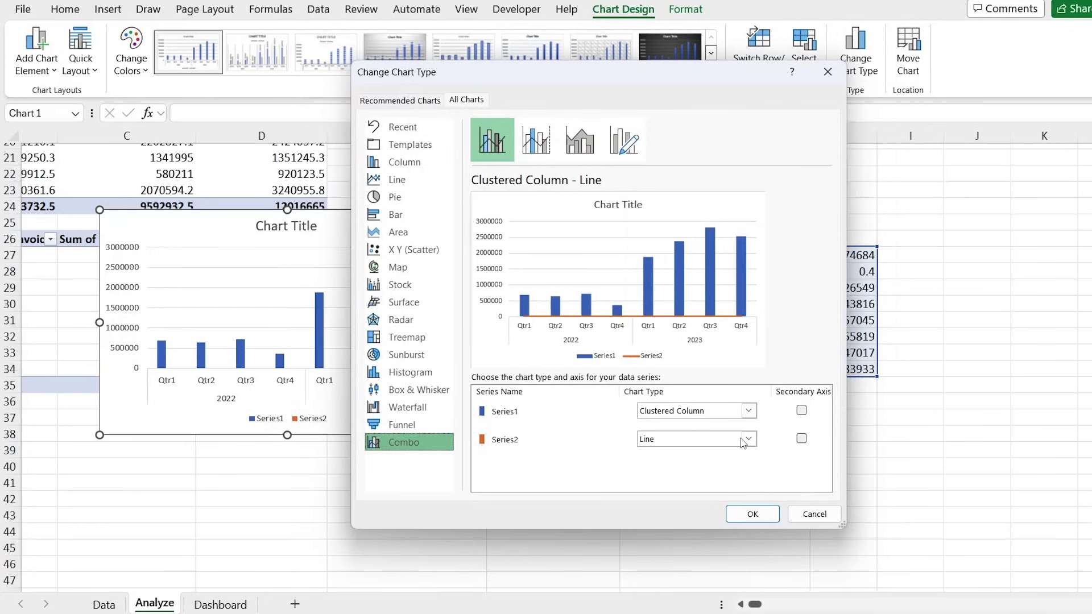
click(802, 439)
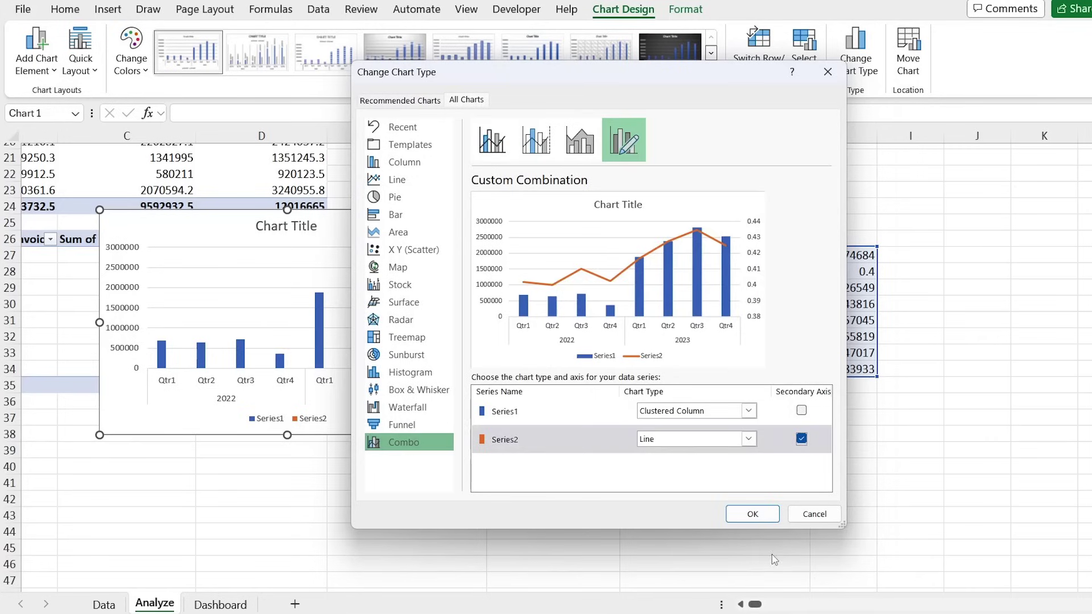
click(751, 515)
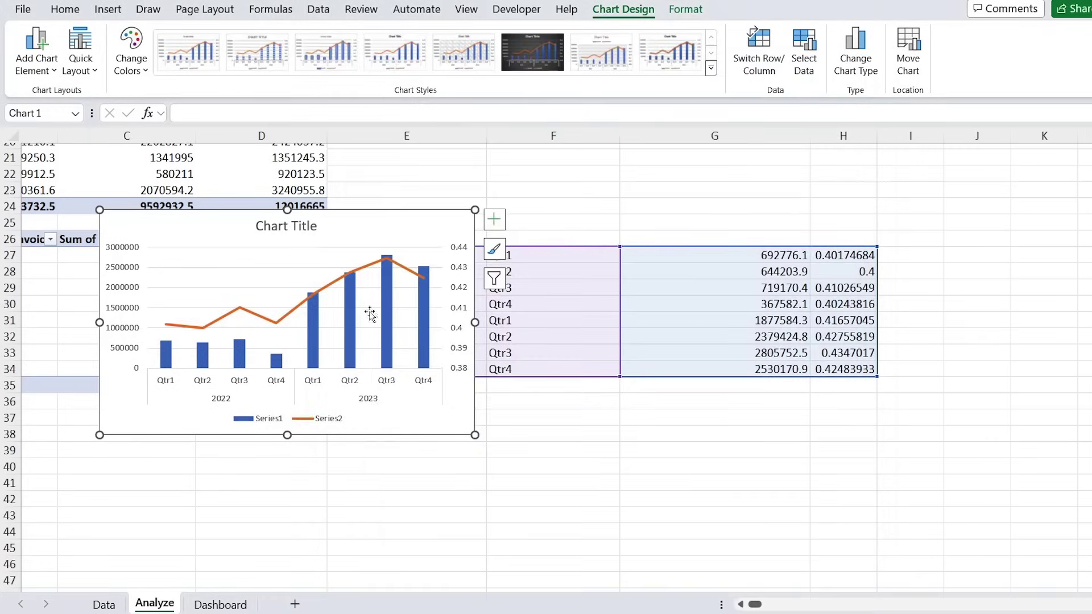
Reposition the combo chart and rename its Series1 data series as "Sales".
drag(347, 219, 669, 217)
click(583, 421)
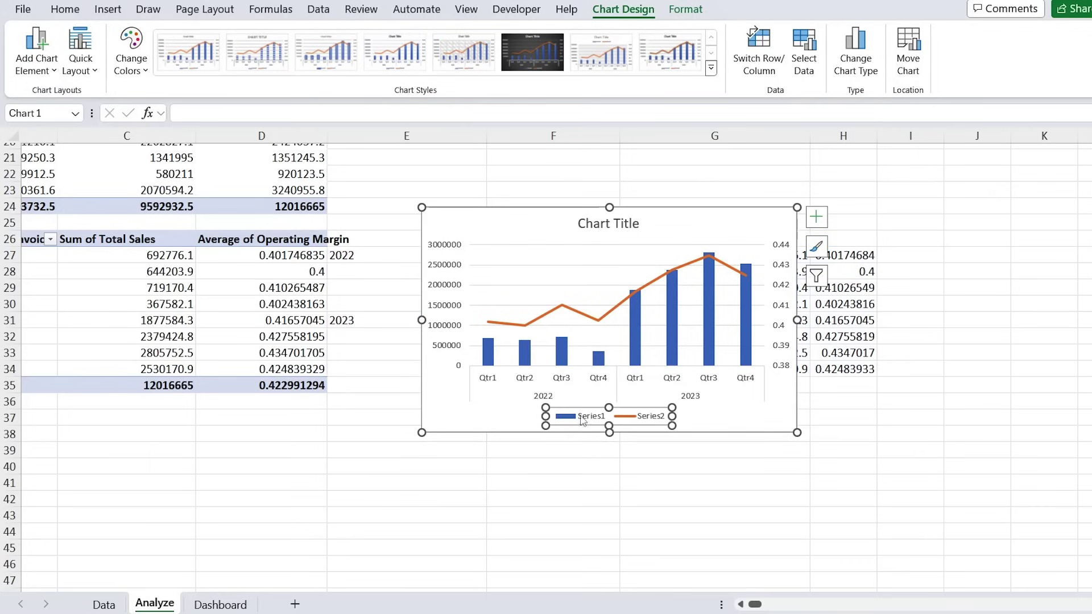
right_click(584, 420)
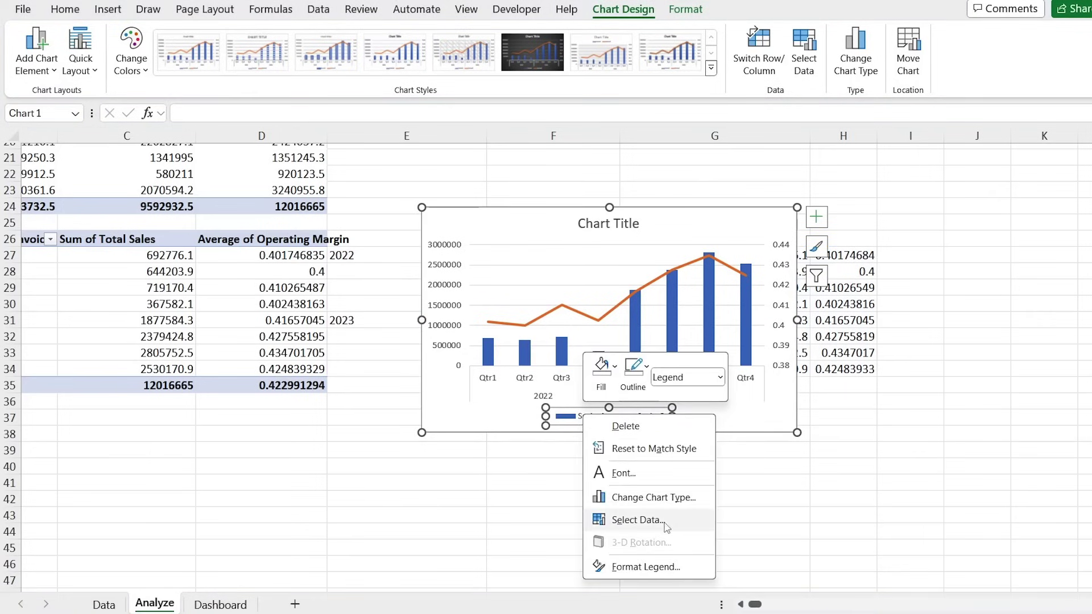
click(635, 523)
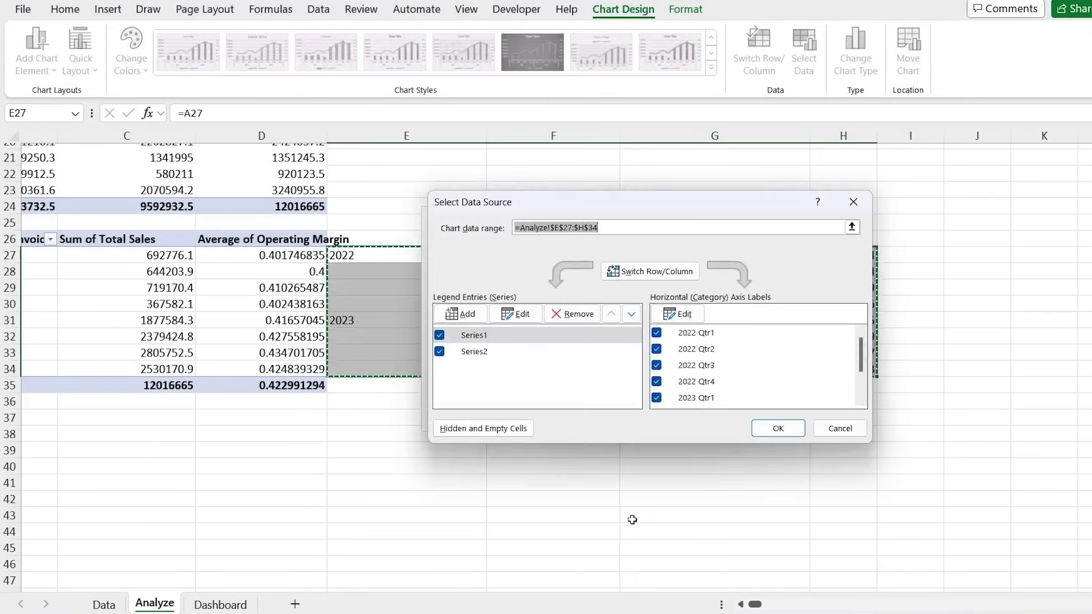
click(510, 322)
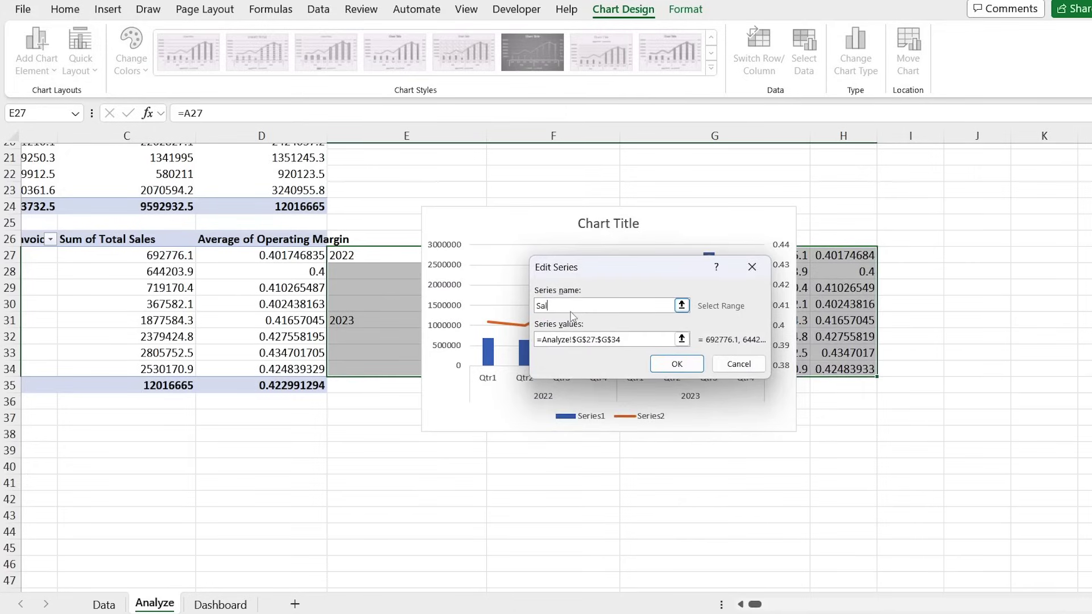
key(Return)
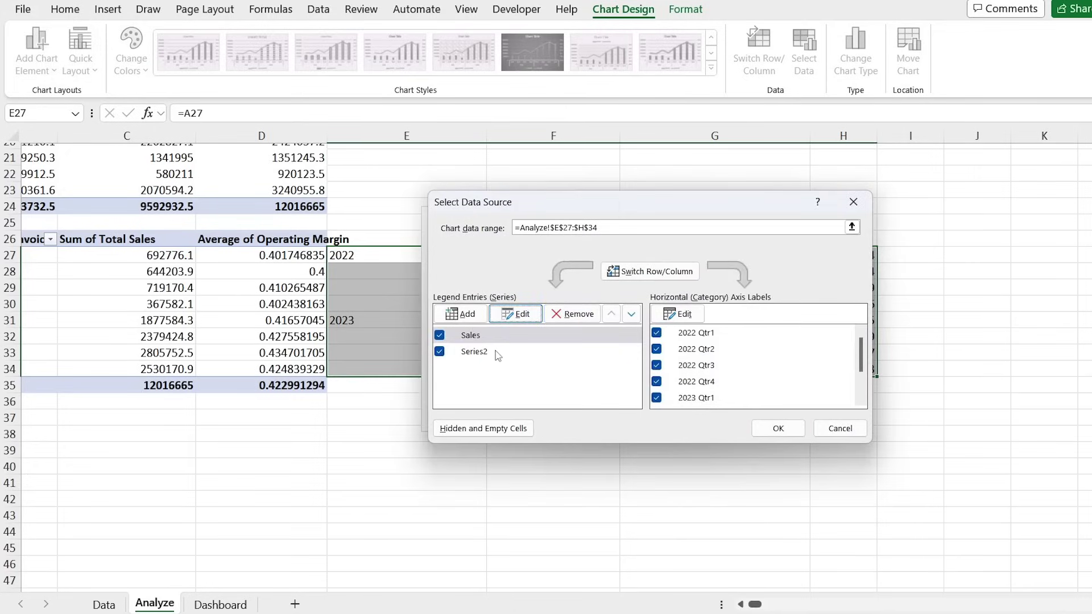
Rename the chart's Series2 data series as "Operating Profit Margin" and apply the data source changes.
click(478, 351)
click(515, 314)
text(Operating Profit Margin)
key(Return)
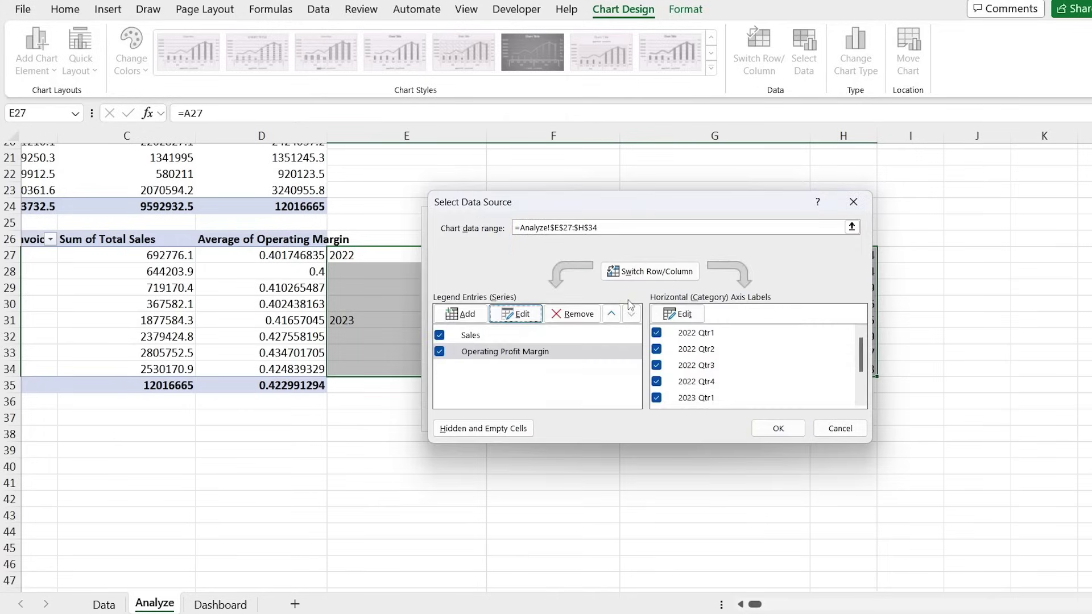
click(785, 428)
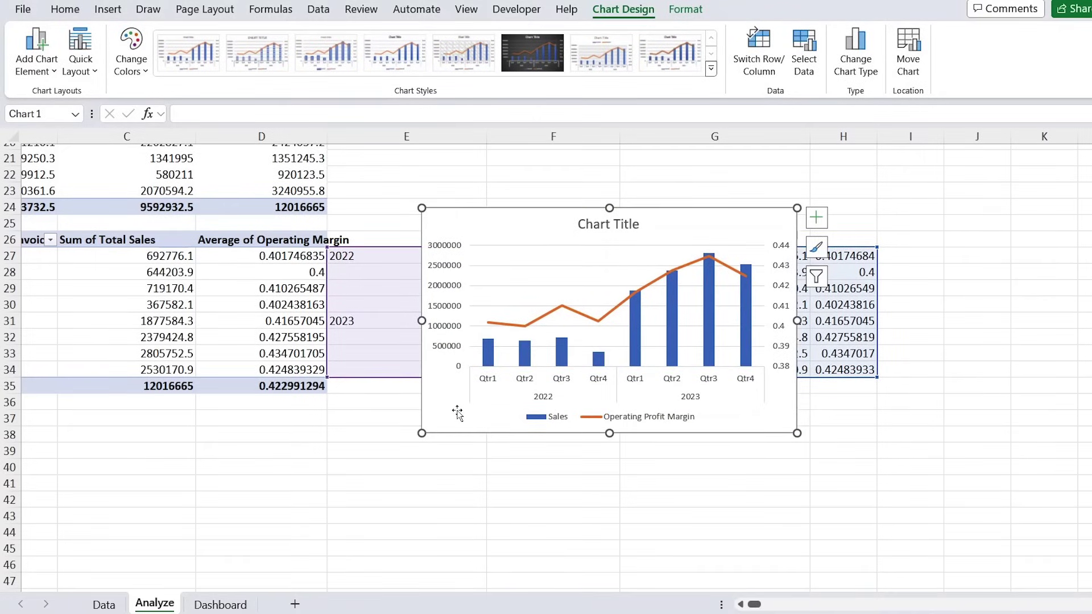
Move the combo chart to the Dashboard beneath the quarterly heading, without its title and sized about 6.3 by 20 cm to span the heading.
key(ctrl+x)
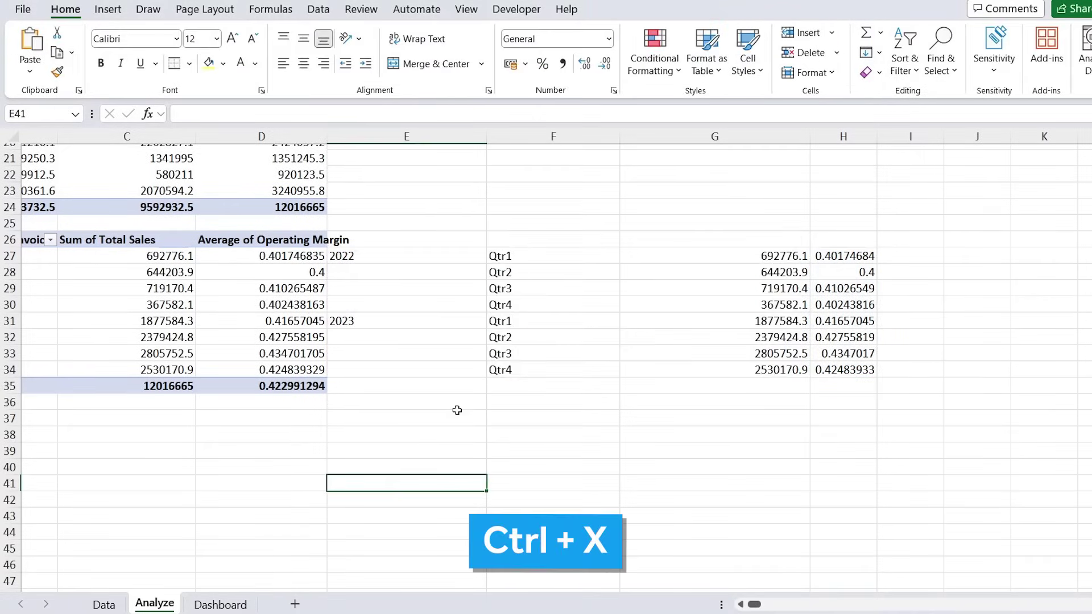
key(ctrl+Page_Down)
key(ctrl+v)
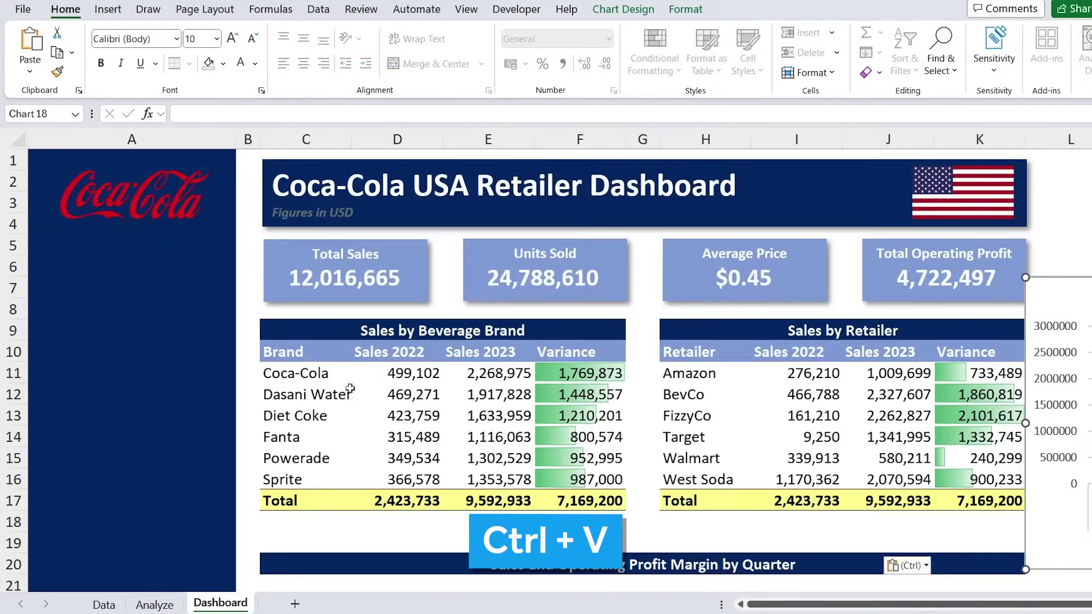
drag(1080, 293, 576, 293)
scroll(575, 292, down, 5)
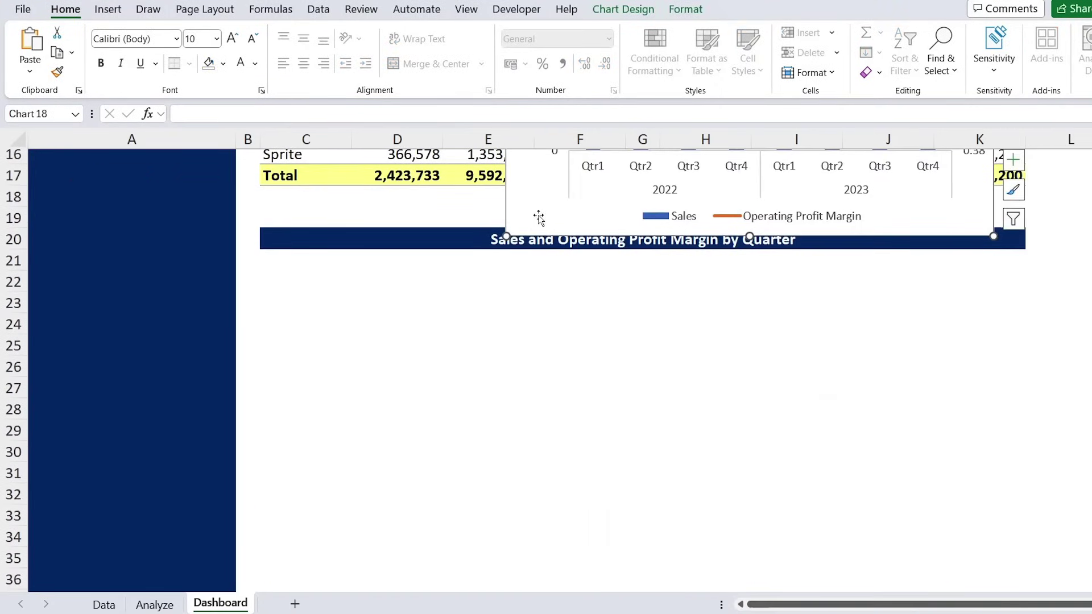
drag(545, 218, 545, 478)
click(487, 557)
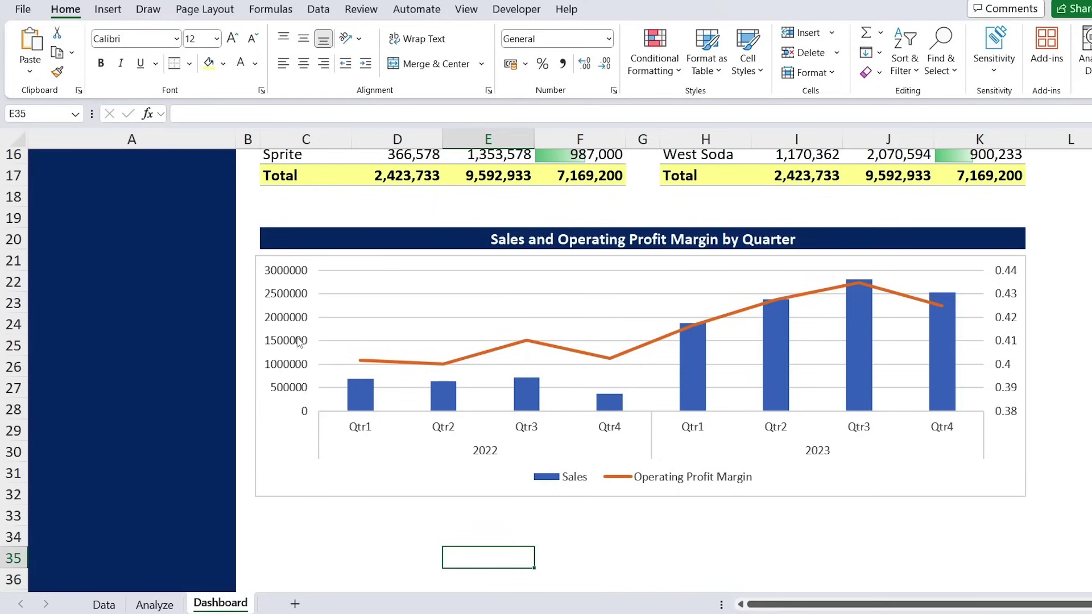
Format the combo chart's primary vertical axis with the Number category, using thousands separators and no decimals.
click(281, 327)
click(280, 304)
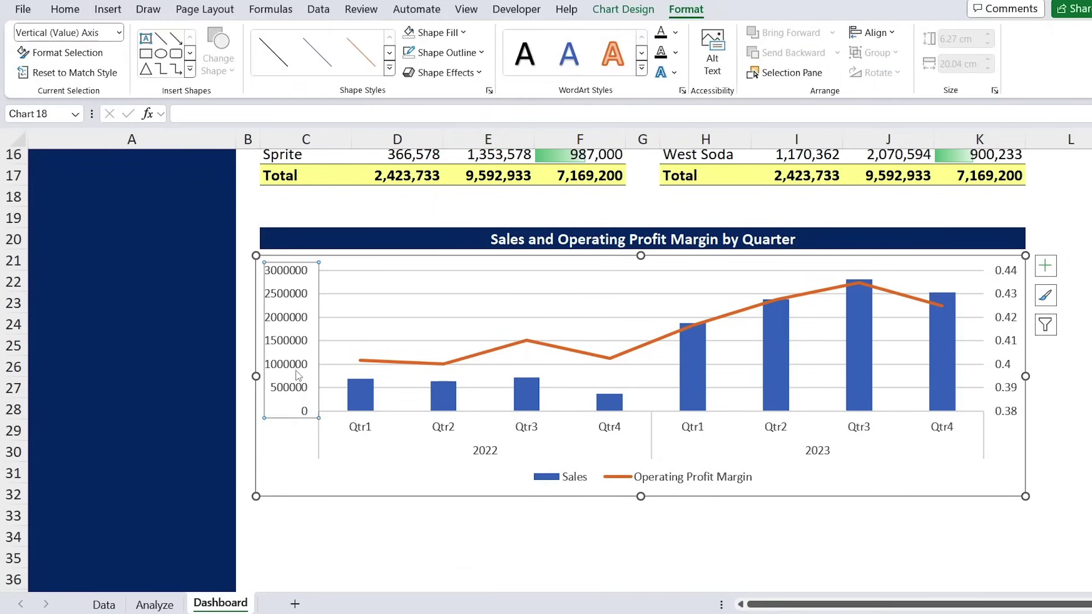
right_click(290, 339)
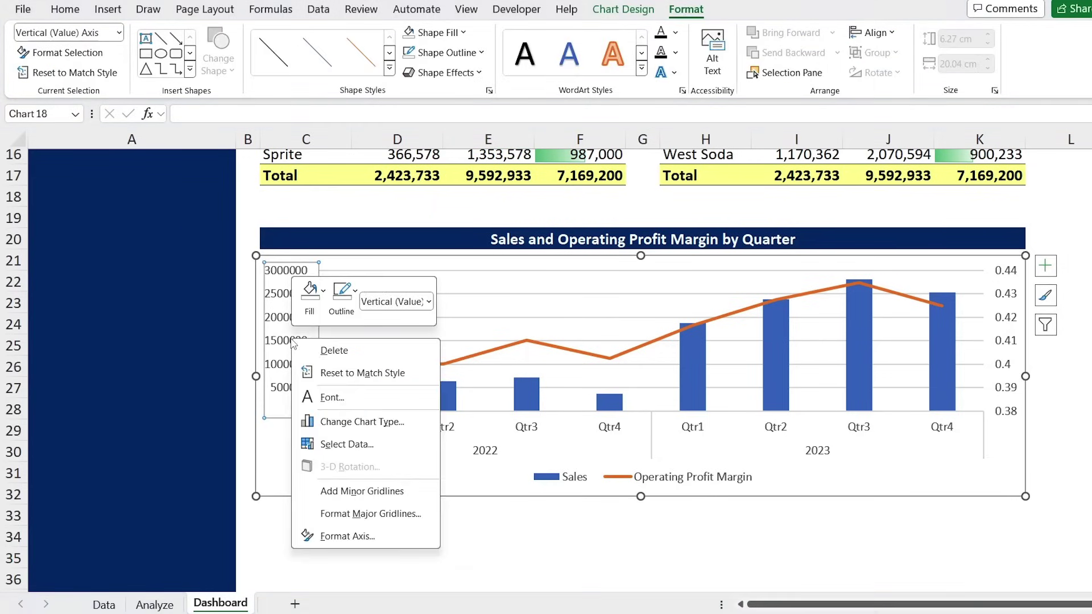
click(340, 535)
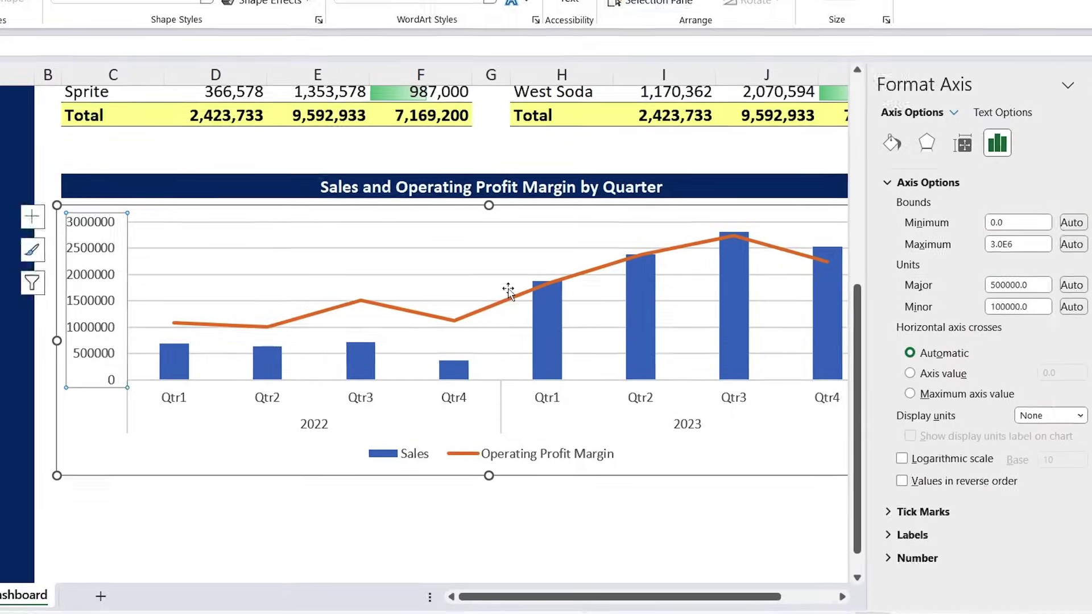
click(902, 559)
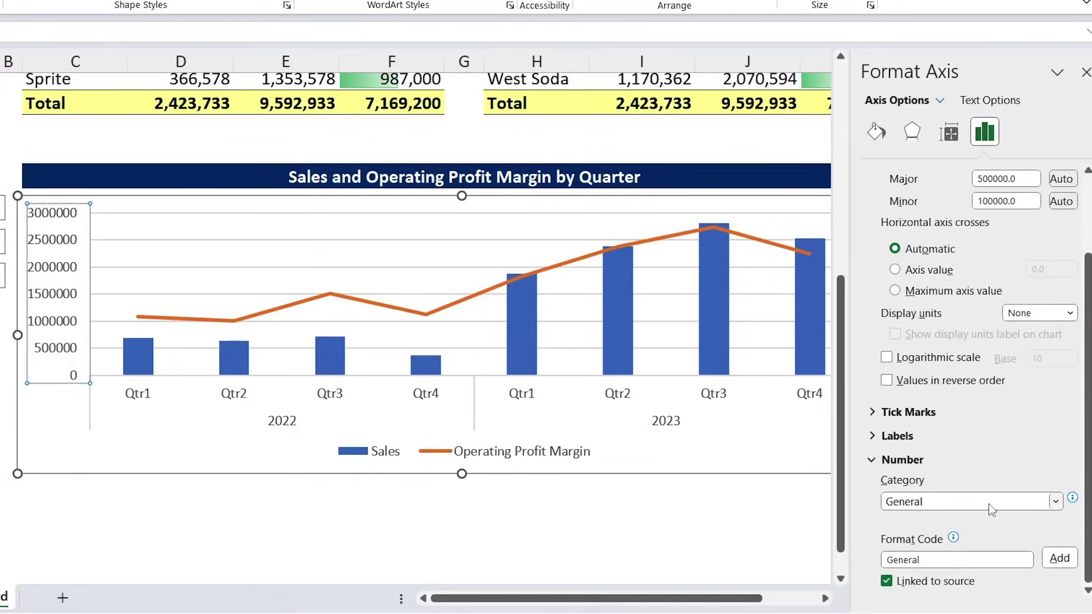
click(991, 509)
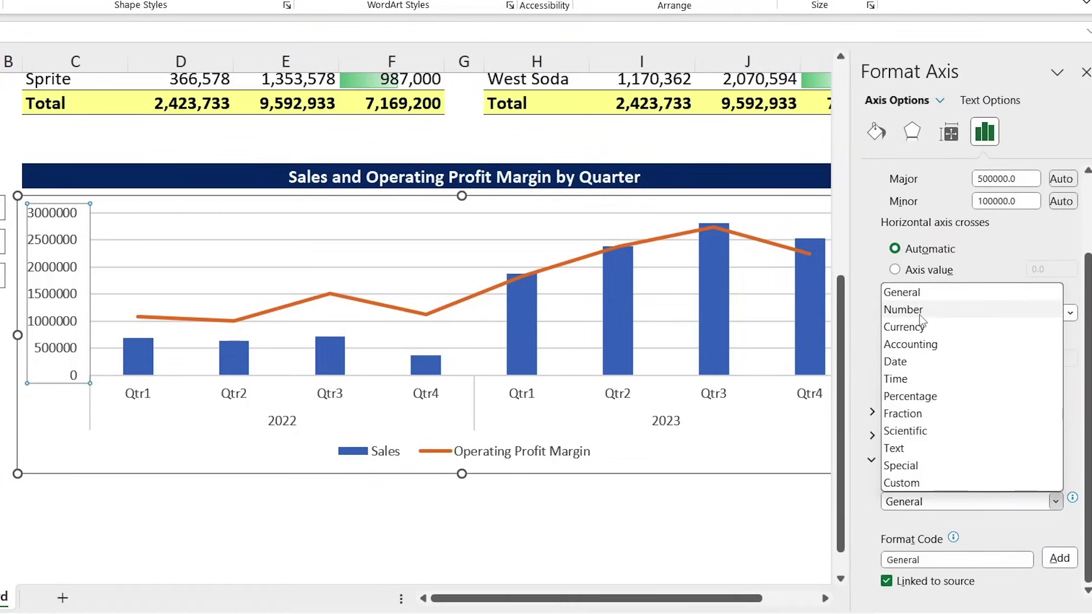
click(903, 309)
scroll(1043, 420, down, 3)
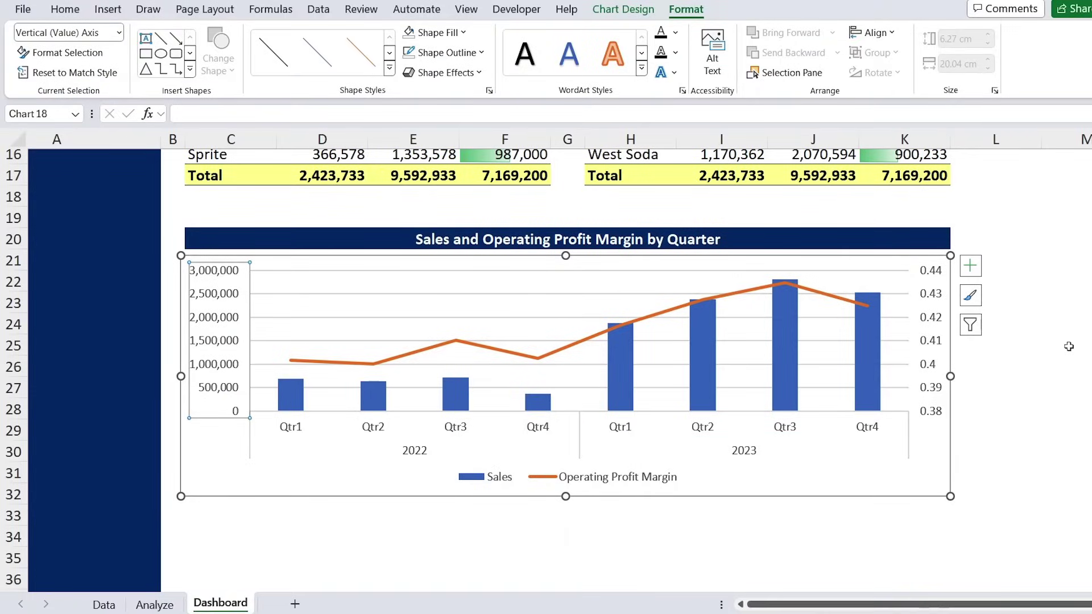
Fill the chart's Sales columns with the recently used dark navy blue.
click(776, 307)
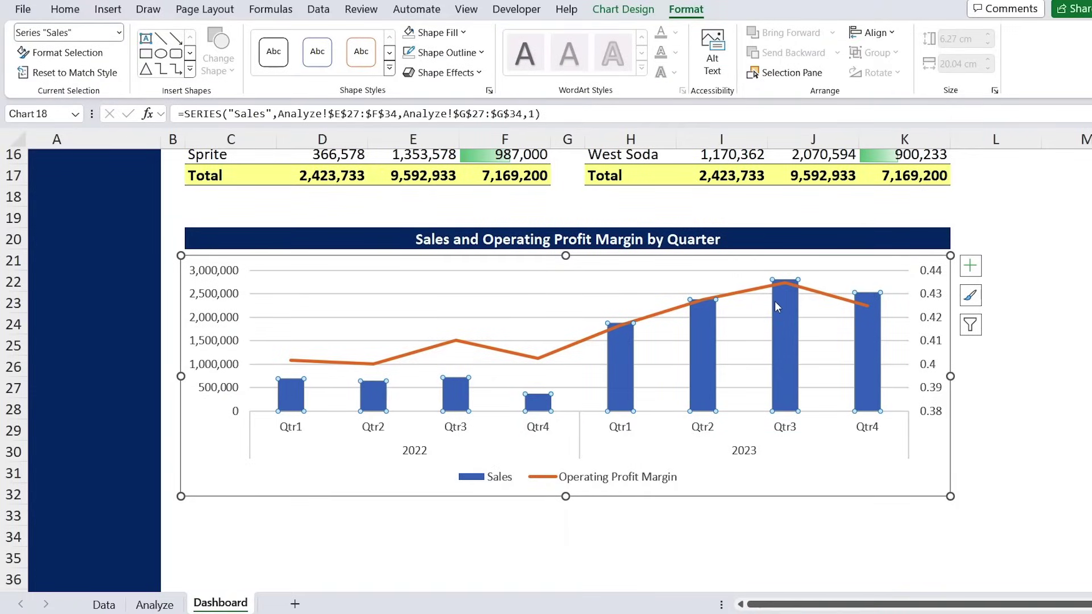
click(464, 33)
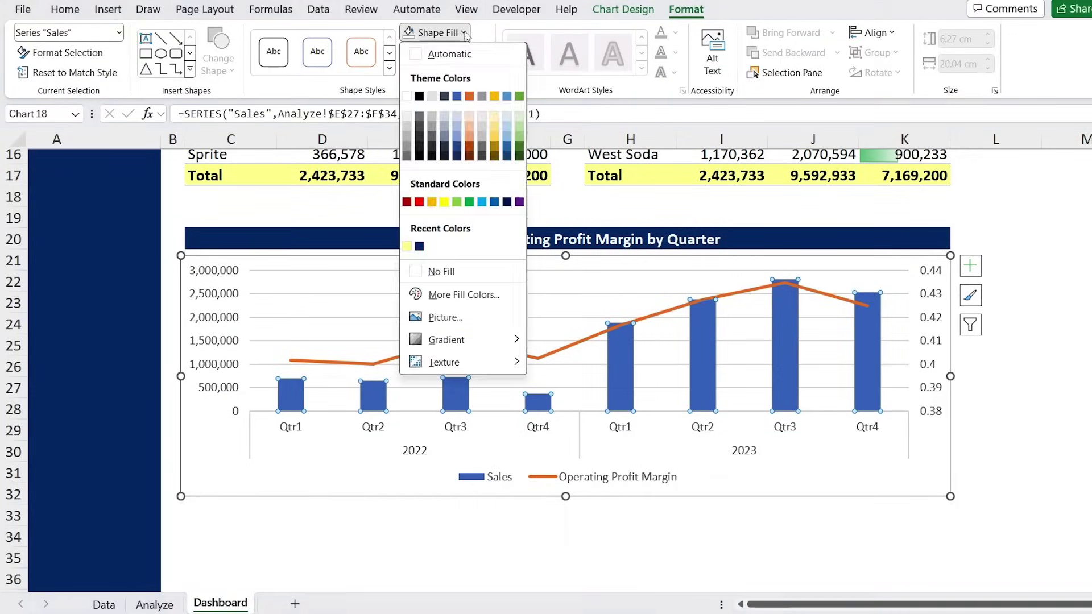
click(419, 246)
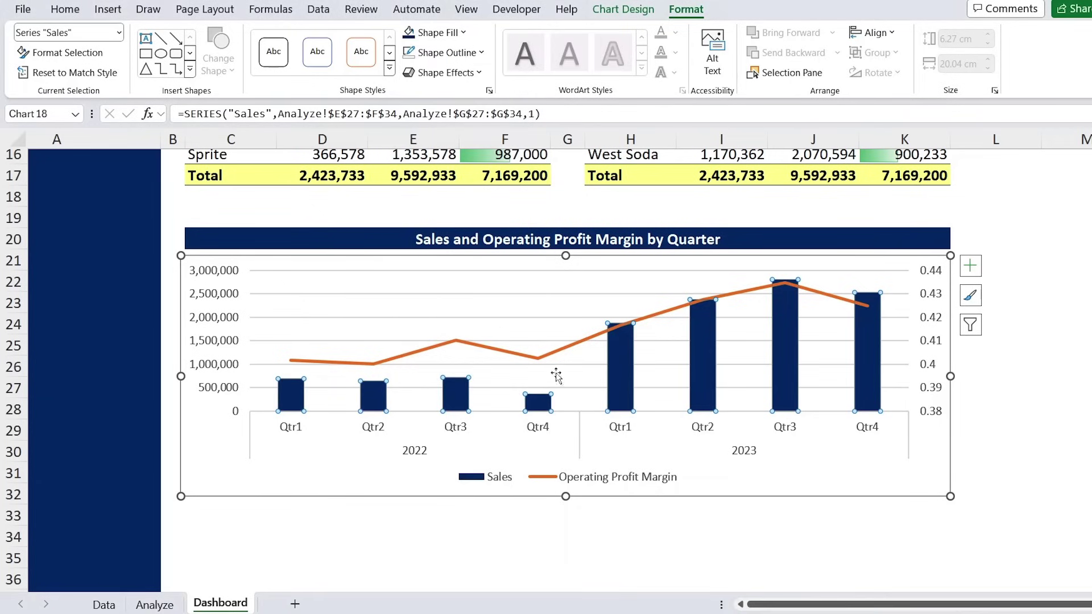
Give the Operating Profit Margin series a solid line in standard dark red.
click(590, 340)
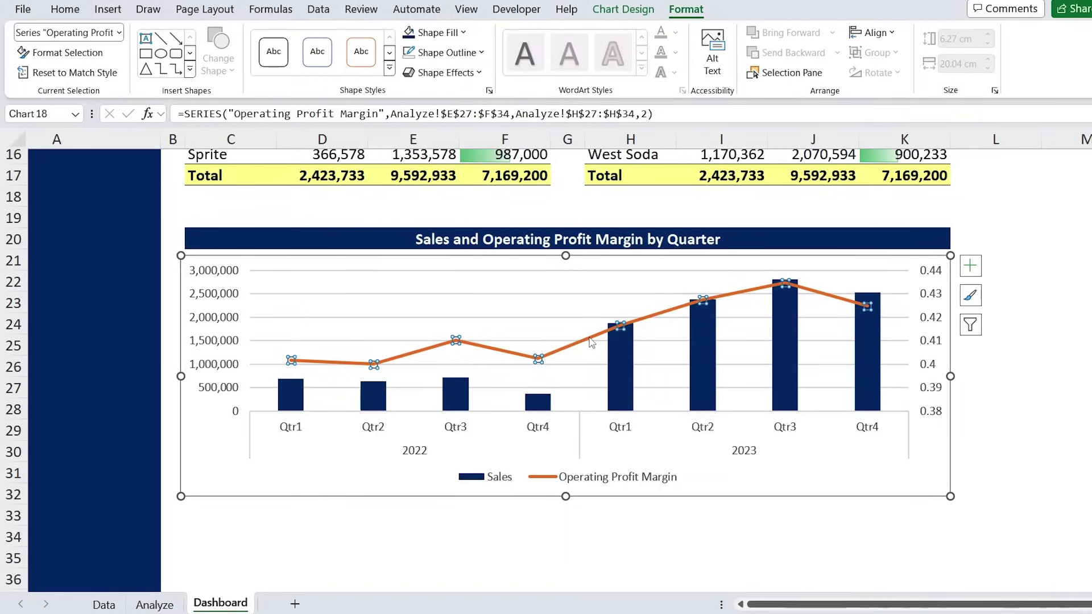
right_click(591, 341)
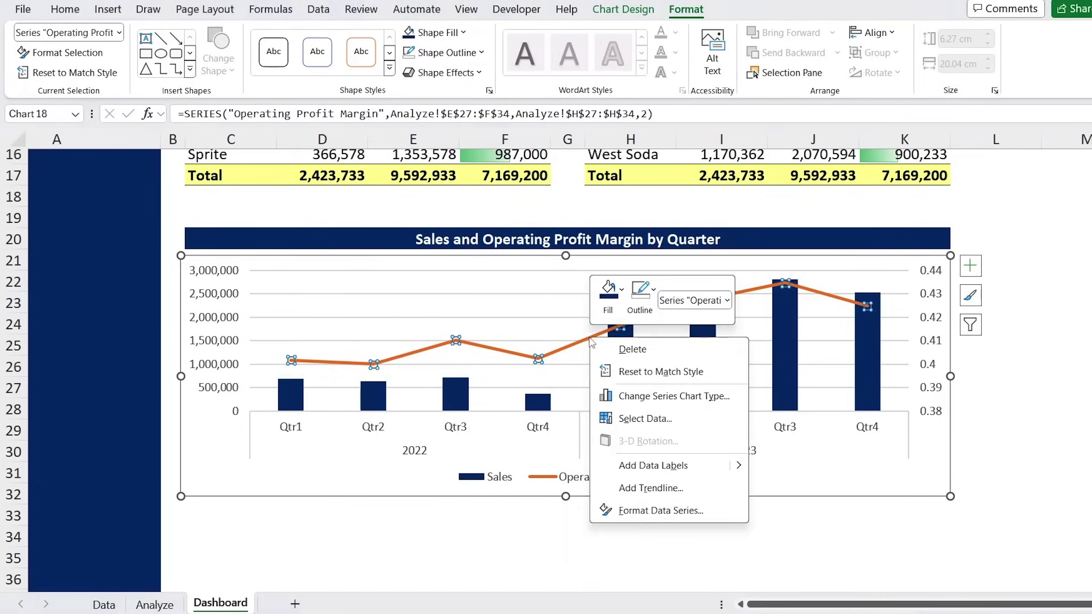
click(644, 512)
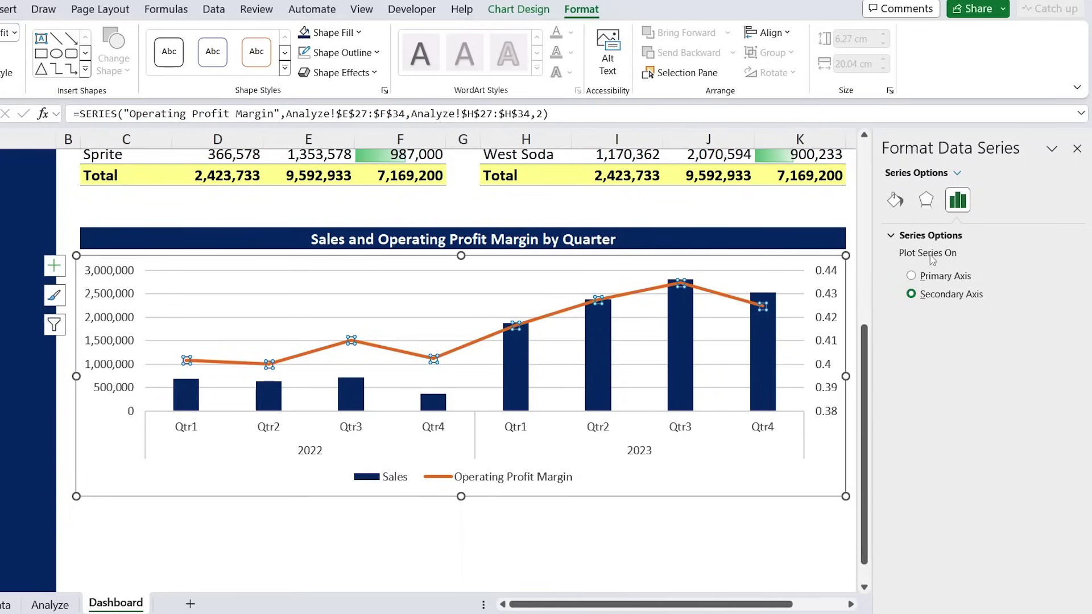
click(895, 200)
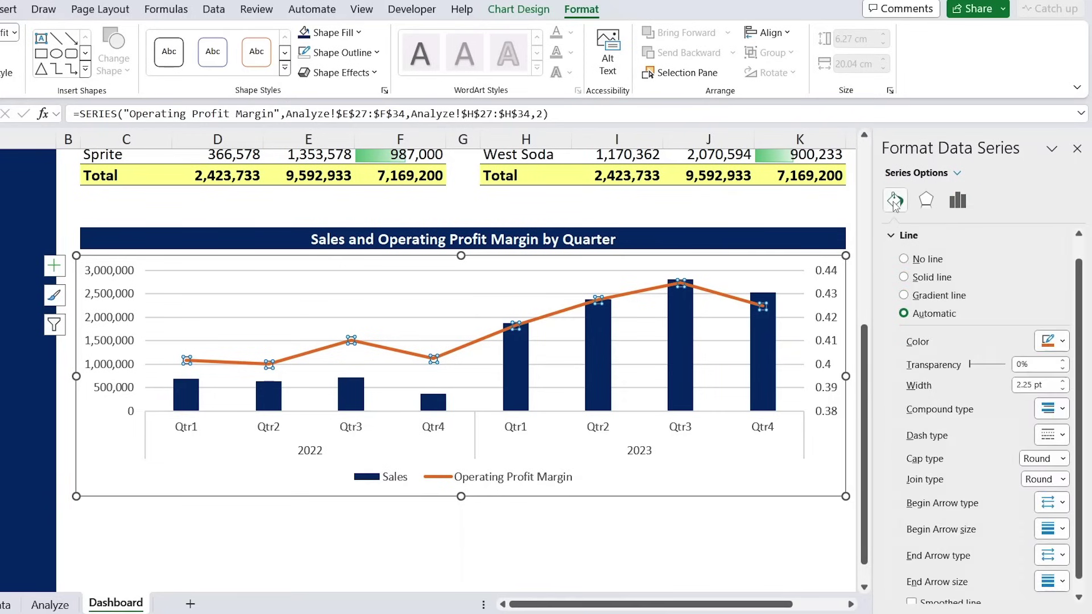
click(927, 277)
click(1061, 342)
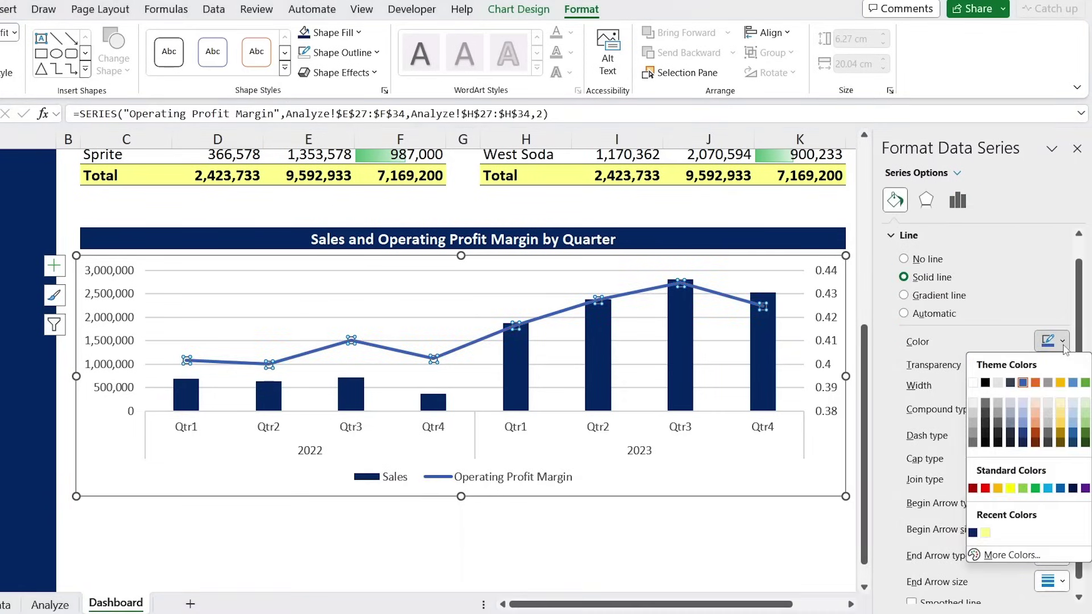
click(973, 489)
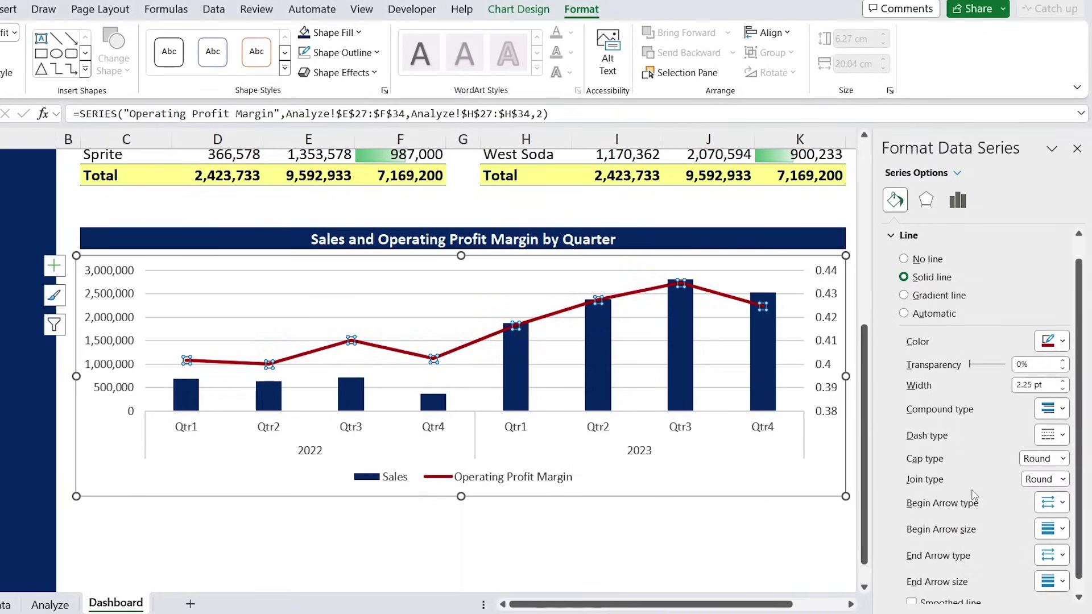
Add built-in circle markers to the Operating Profit Margin line.
click(908, 236)
click(953, 235)
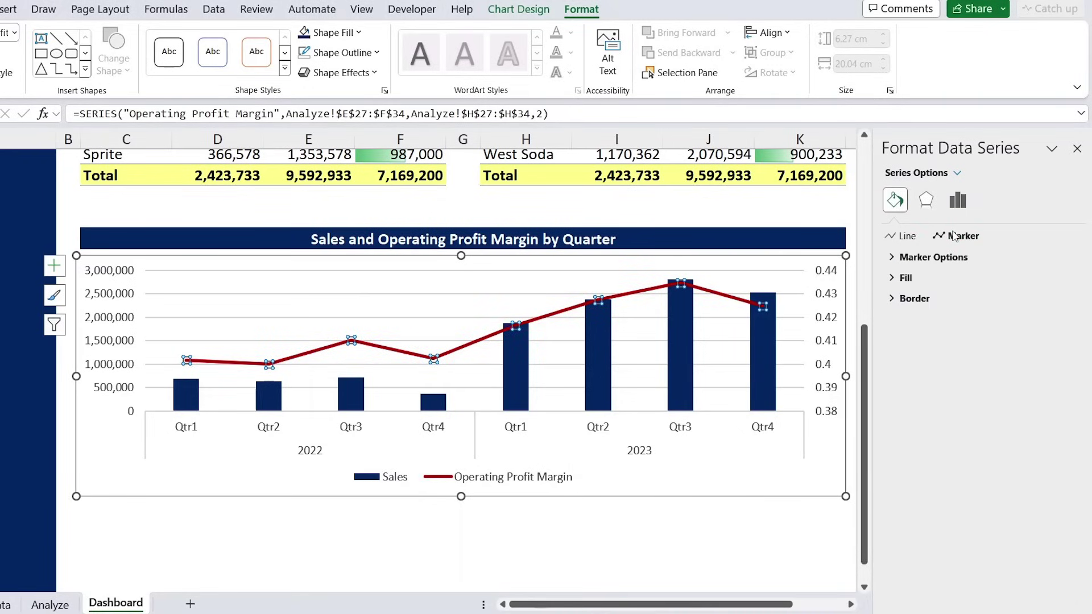
click(915, 257)
click(925, 317)
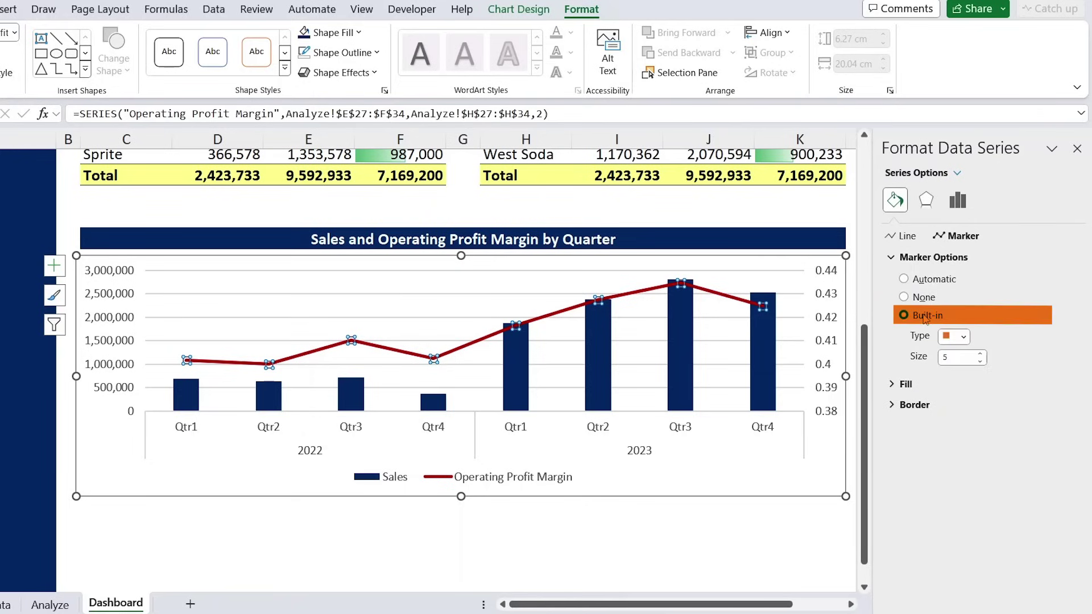
click(963, 337)
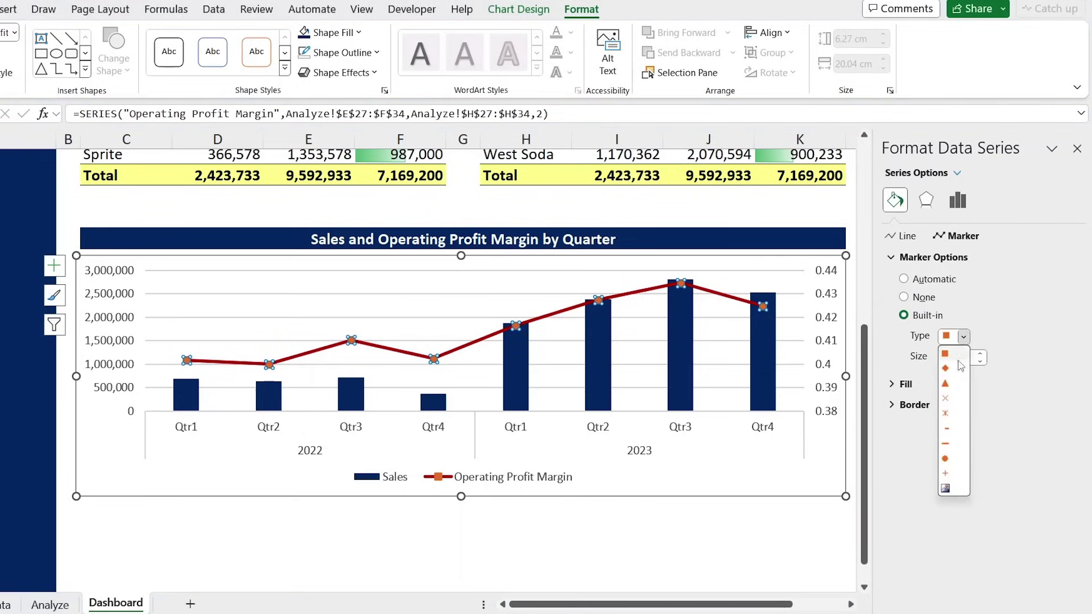
click(953, 460)
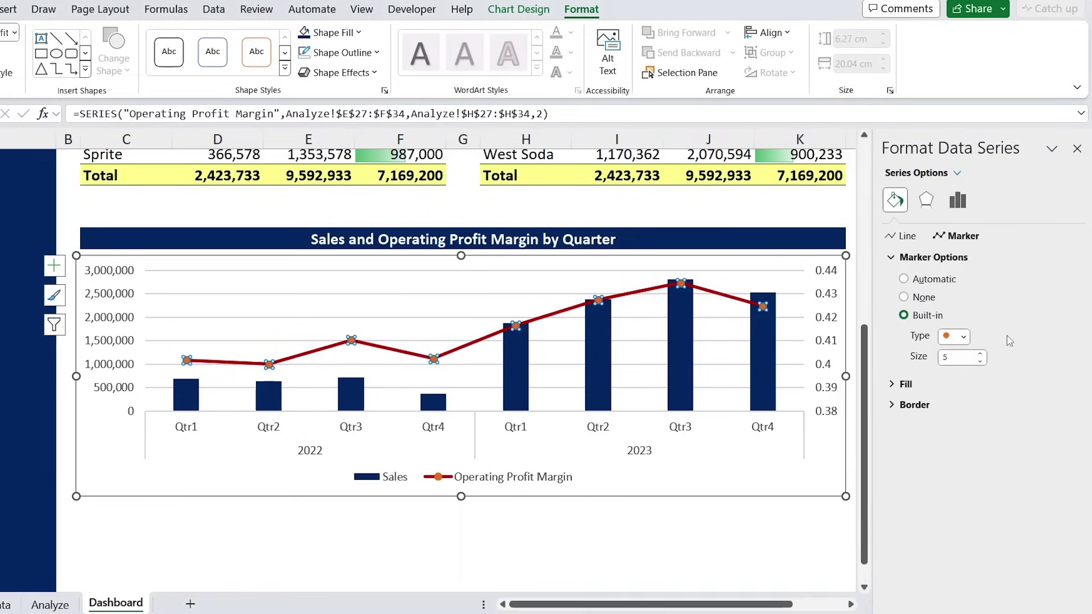
Give the line's circle markers a solid white fill and a solid dark red border 1 pt wide.
click(915, 386)
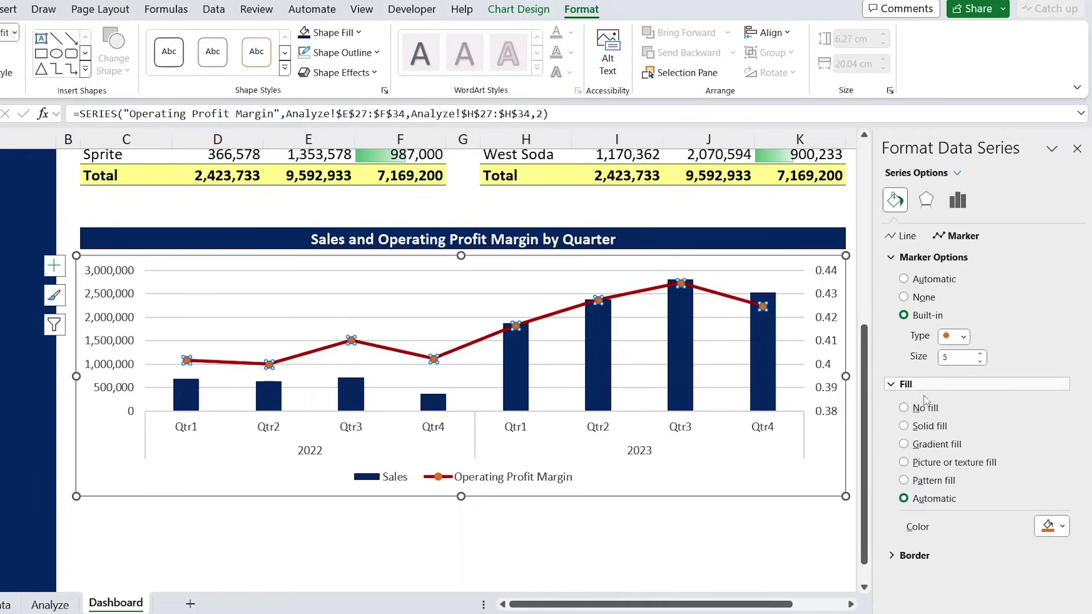
click(930, 428)
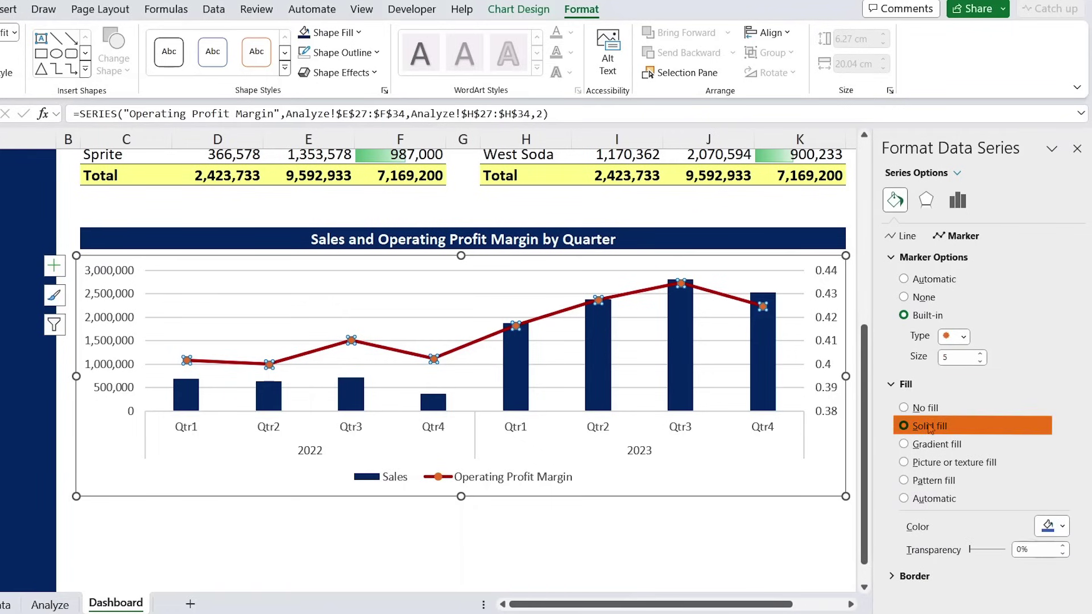
click(1062, 526)
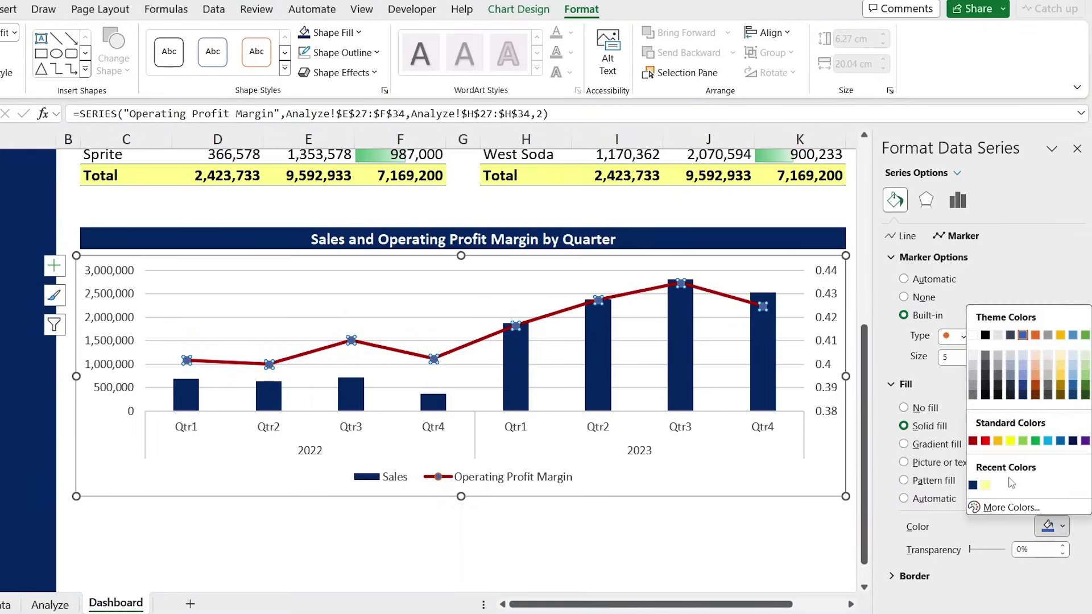
click(985, 340)
click(933, 577)
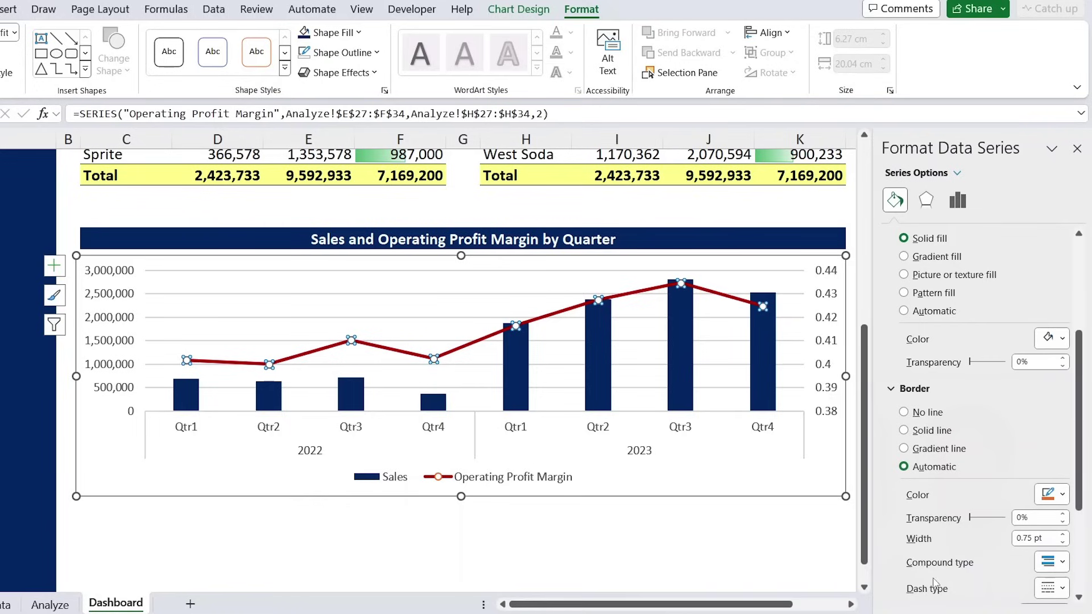
click(931, 431)
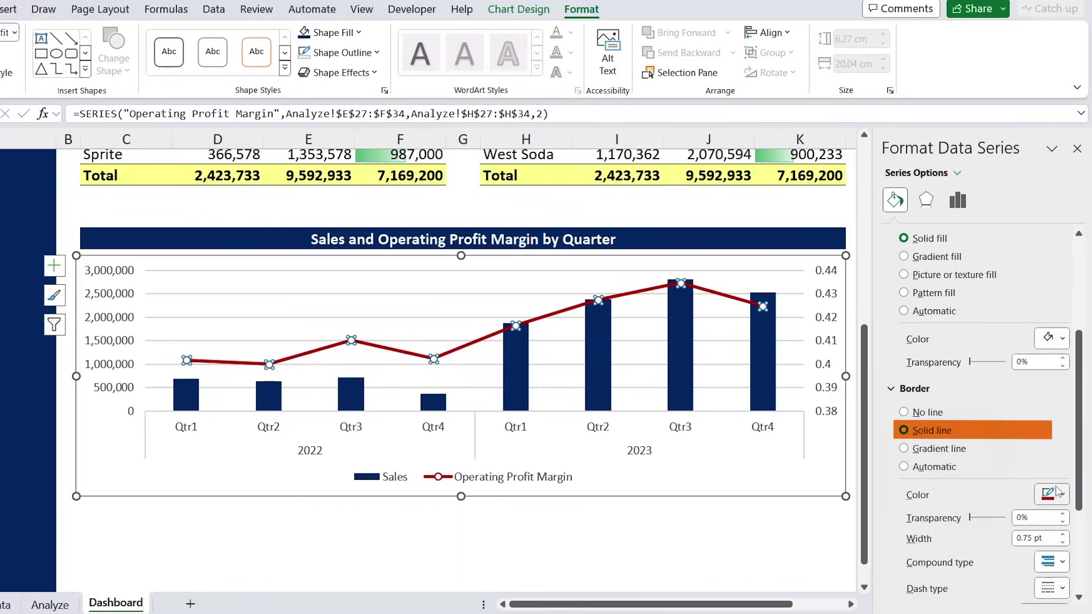
click(1062, 536)
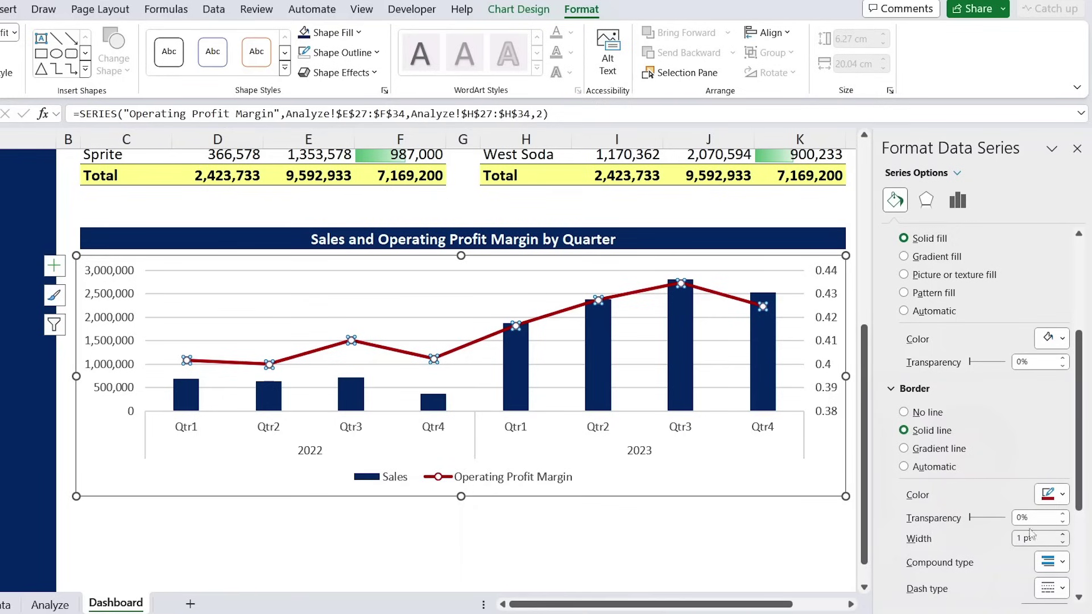
click(708, 536)
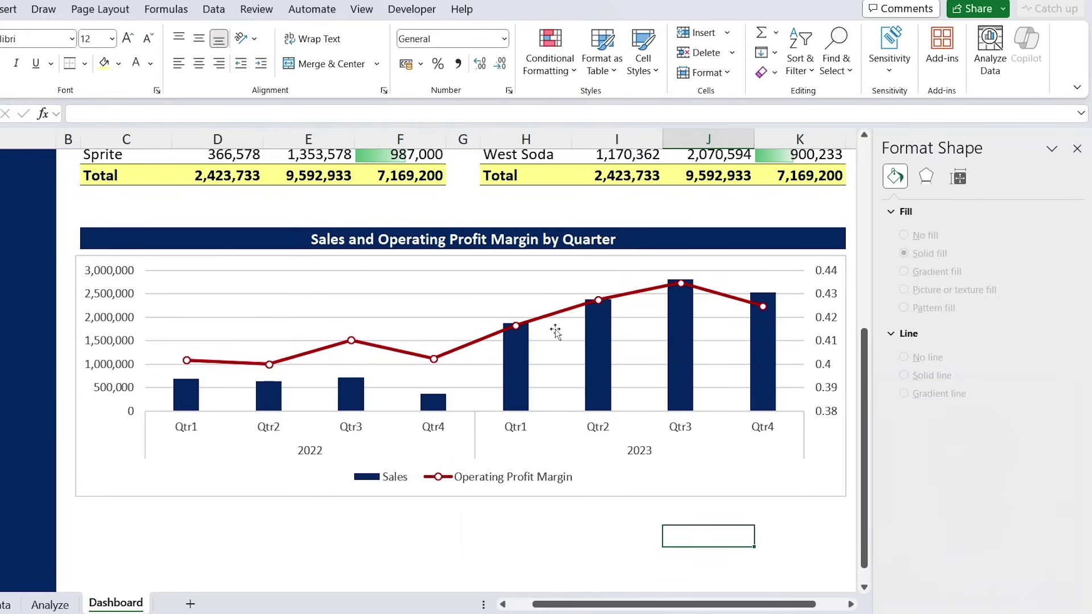
Set the combo chart area to no fill and no border line, and close the formatting pane.
click(762, 480)
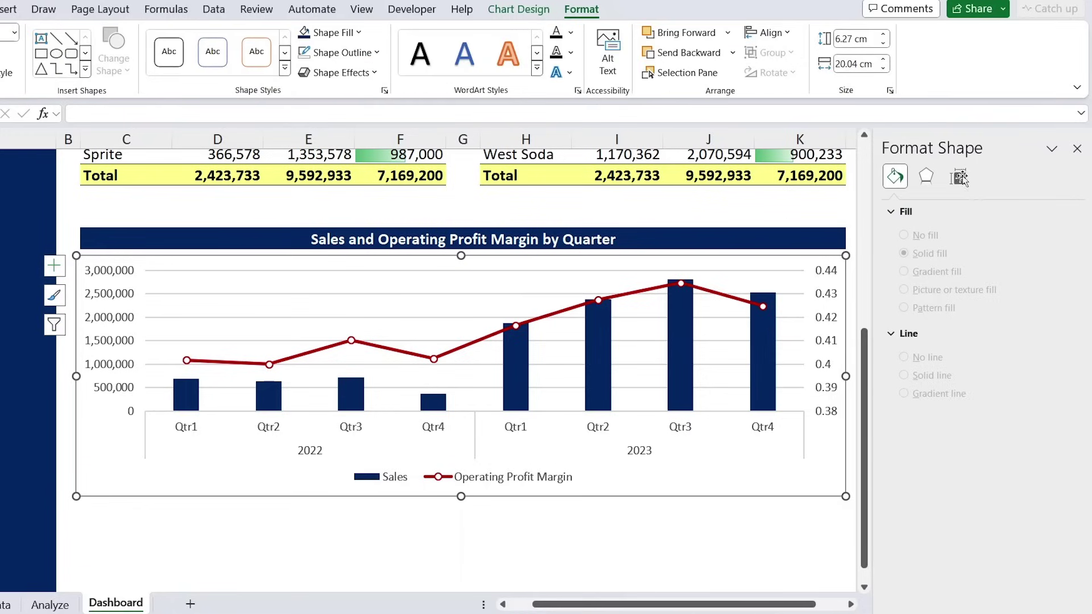
click(929, 257)
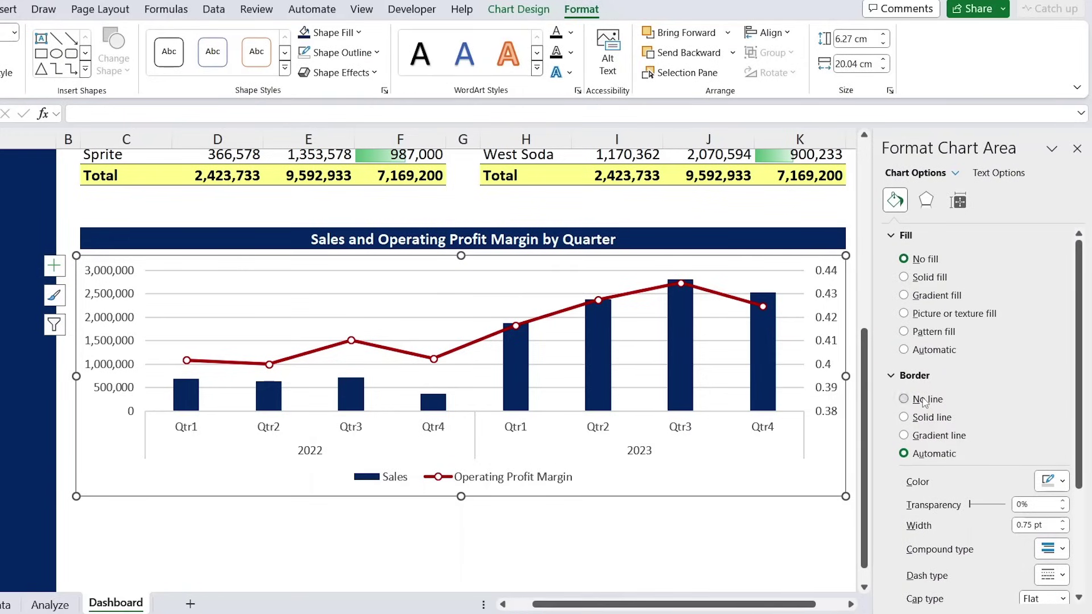
click(915, 398)
click(709, 532)
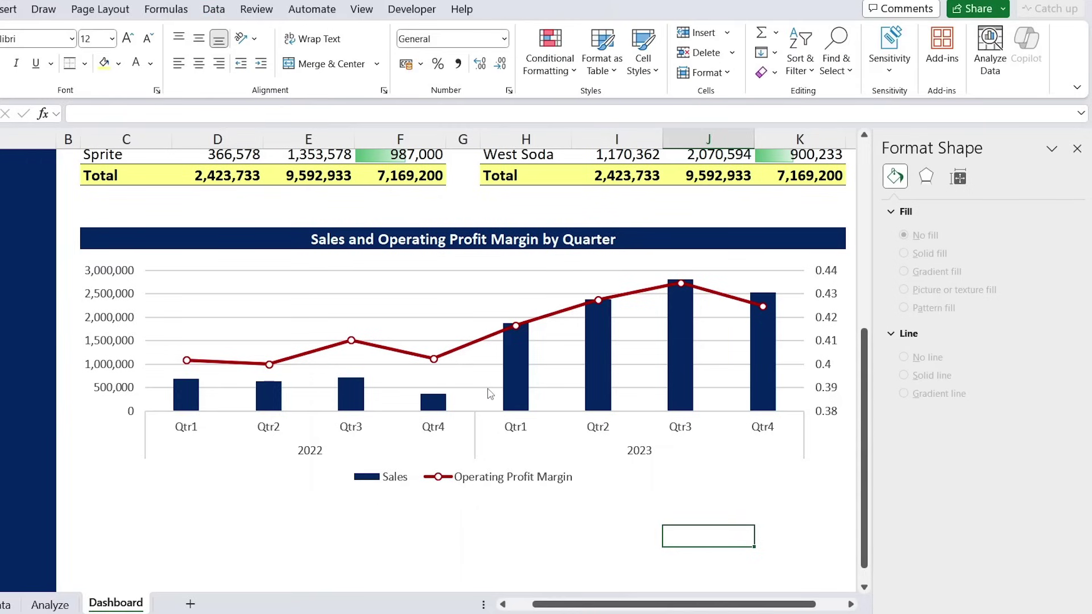
click(1077, 148)
Collapse the ribbon to show more of the Dashboard sheet, with column A and the logo fully in view.
scroll(1048, 331, up, 5)
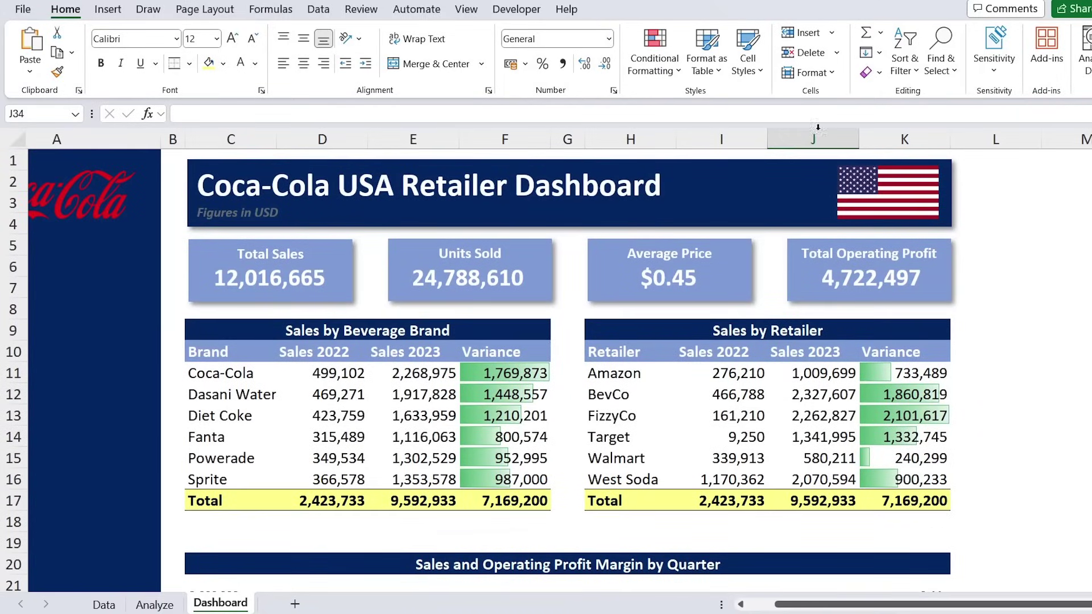
right_click(323, 84)
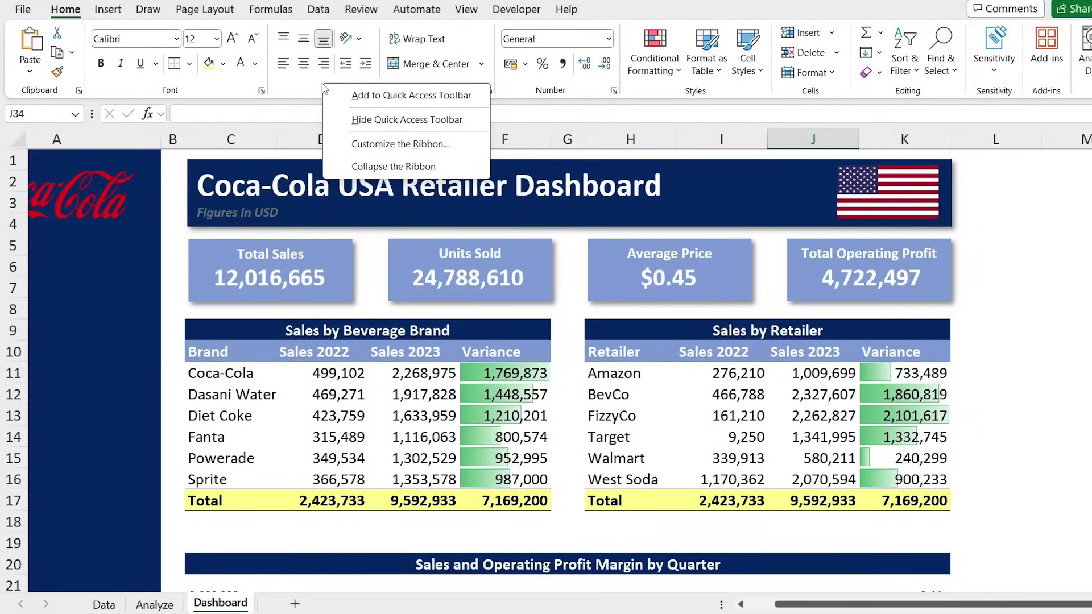
click(370, 166)
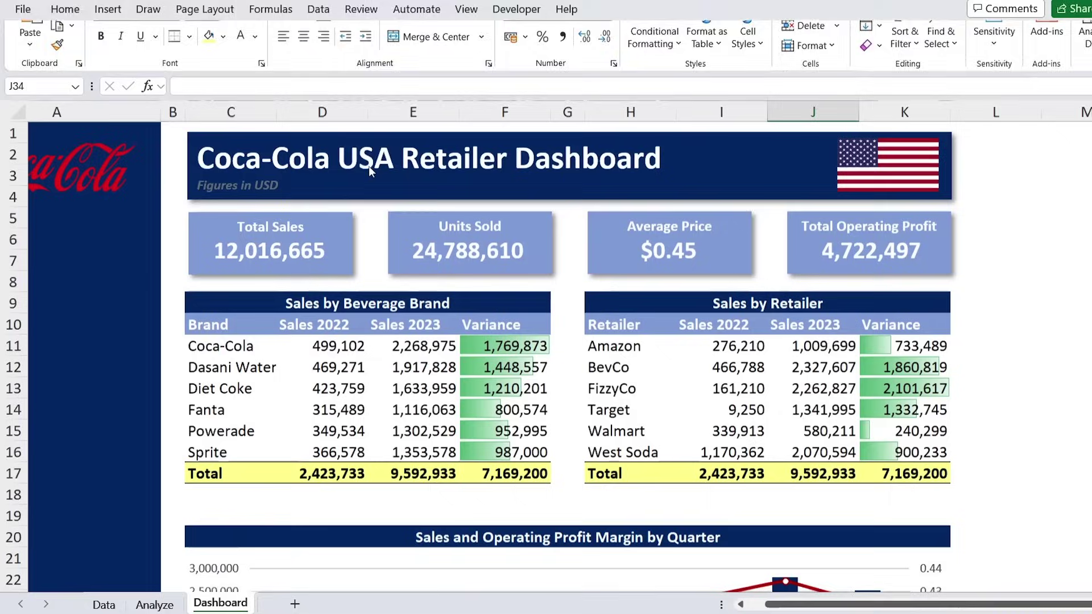
click(721, 444)
scroll(1012, 360, left, 2)
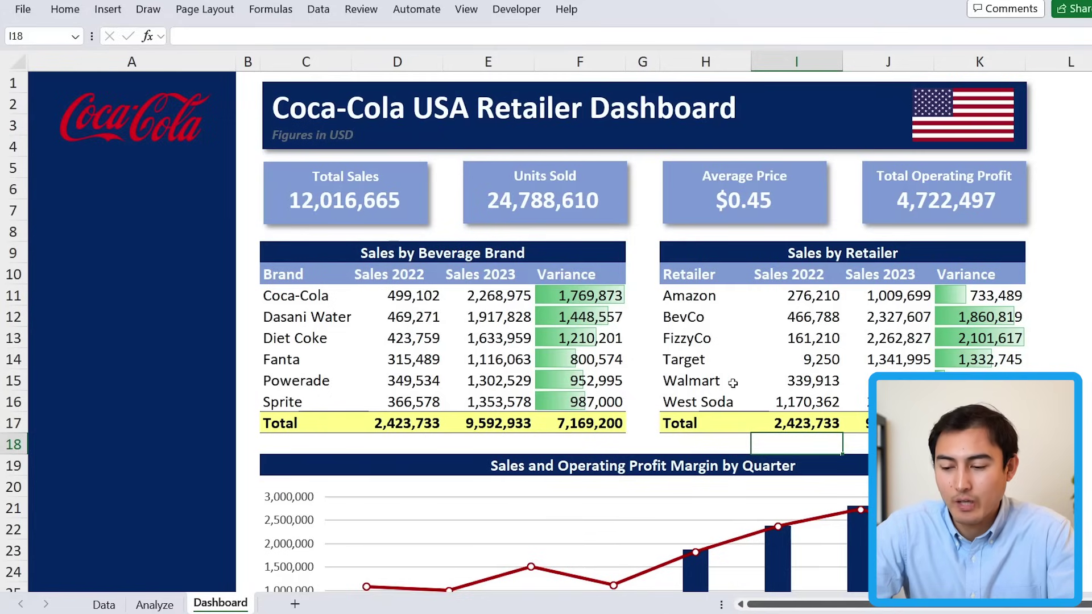
Switch to the Analyze sheet and restore the full ribbon so it stays expanded above the PivotTables.
key(ctrl+Page_Up)
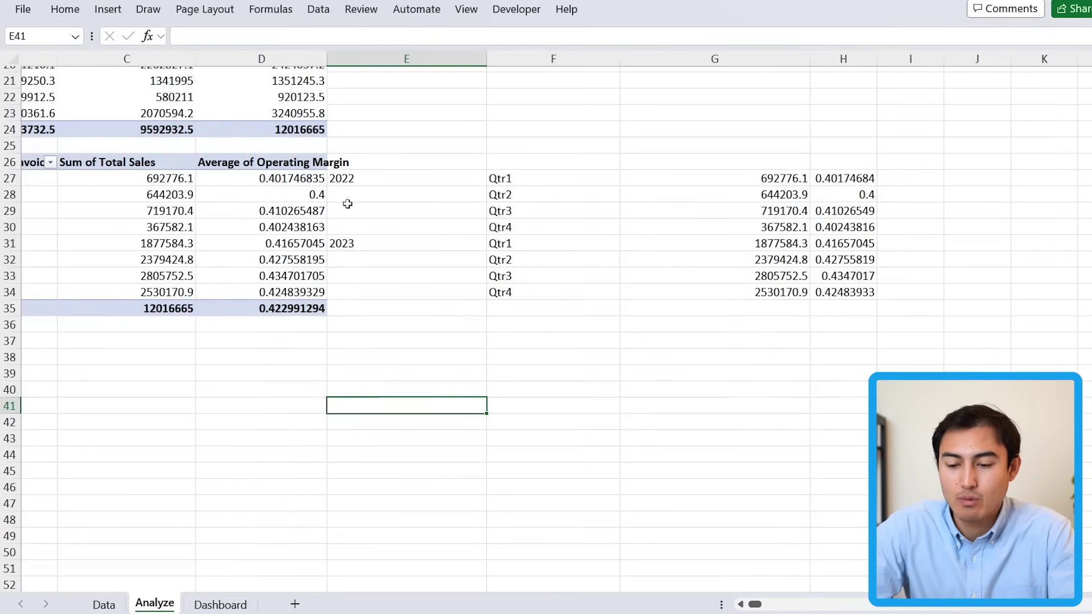
scroll(225, 313, up, 6)
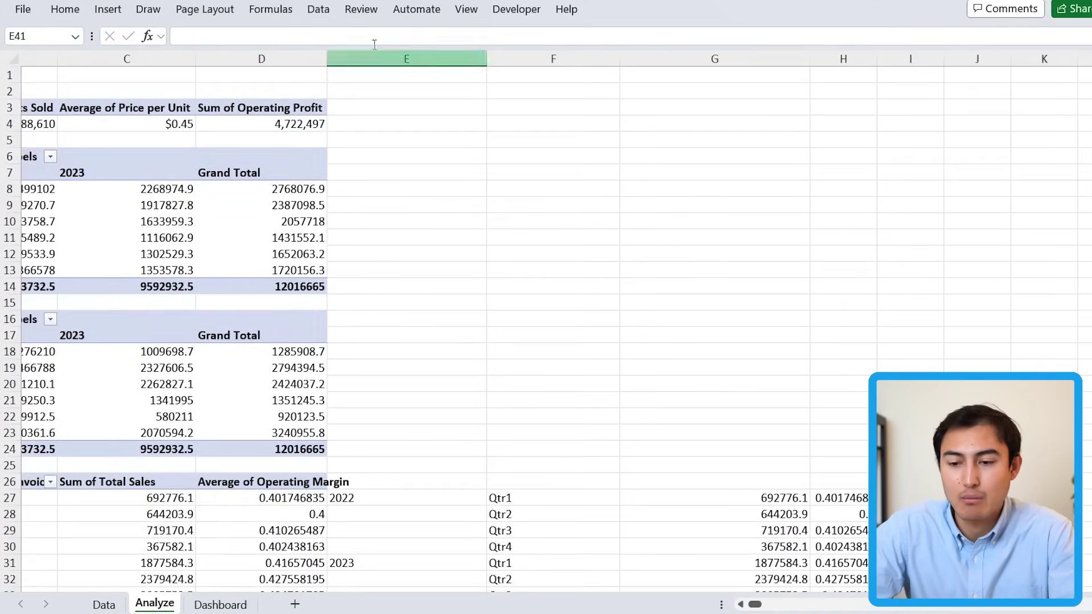
right_click(648, 12)
click(624, 26)
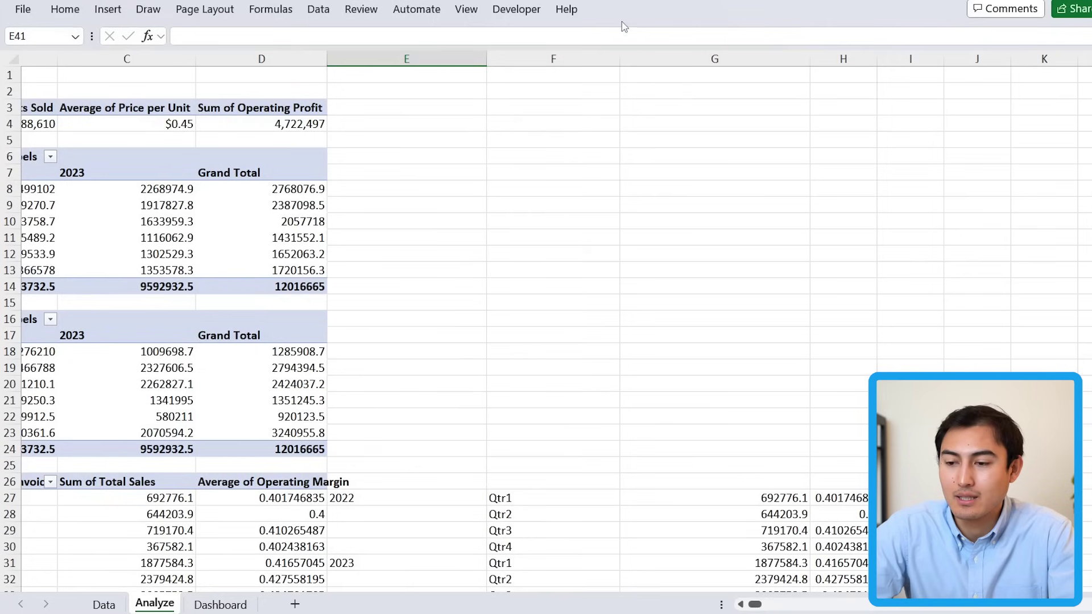
click(515, 10)
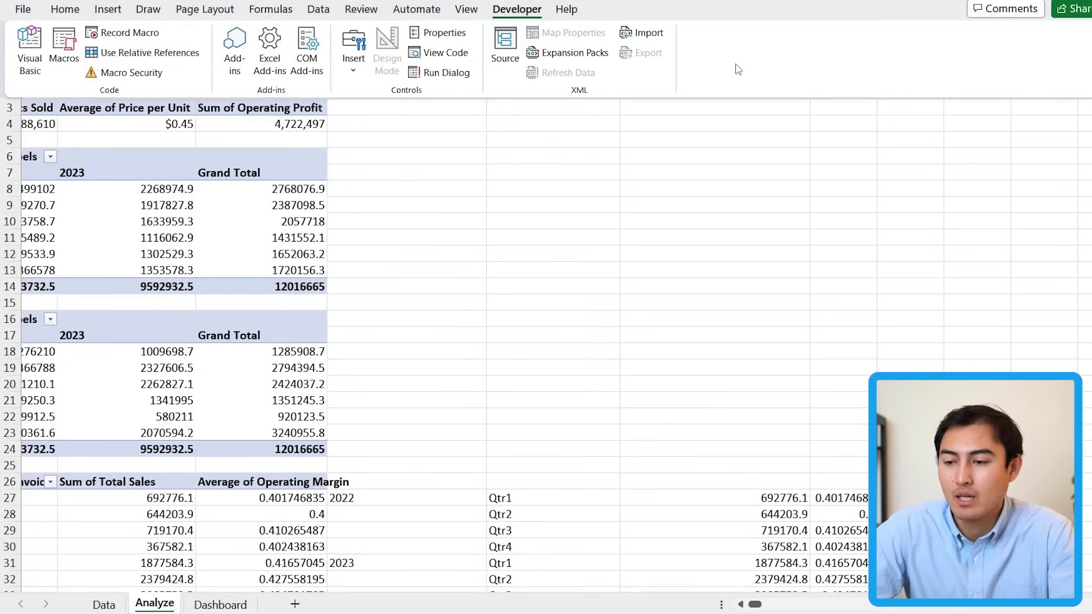
right_click(736, 66)
click(807, 121)
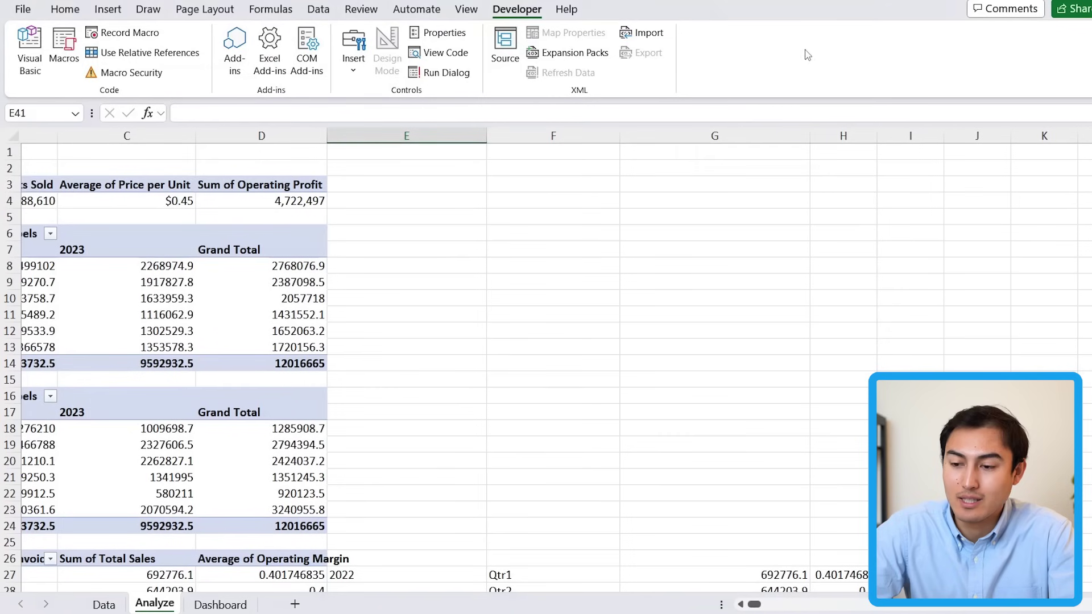
click(65, 11)
Insert a Region slicer for the KPI PivotTable in row 4 of the Analyze sheet.
click(169, 201)
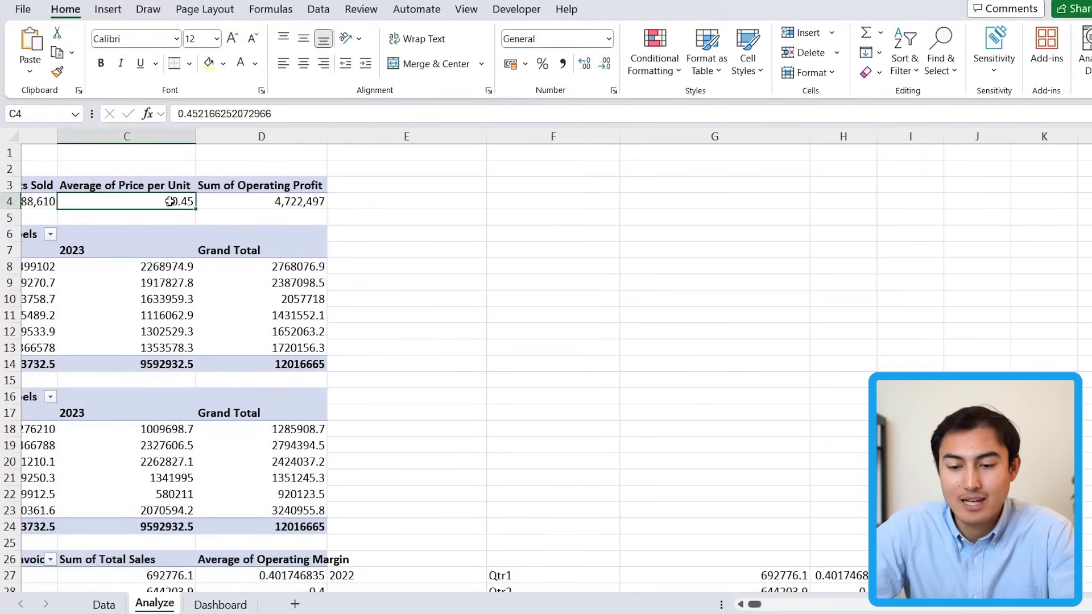
scroll(169, 201, left, 2)
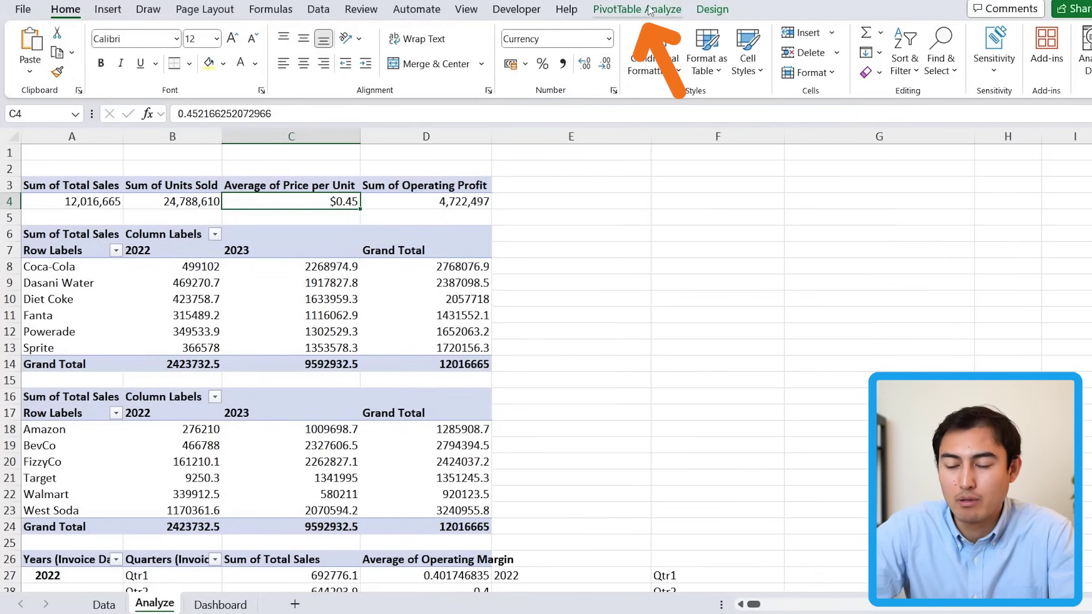
click(679, 10)
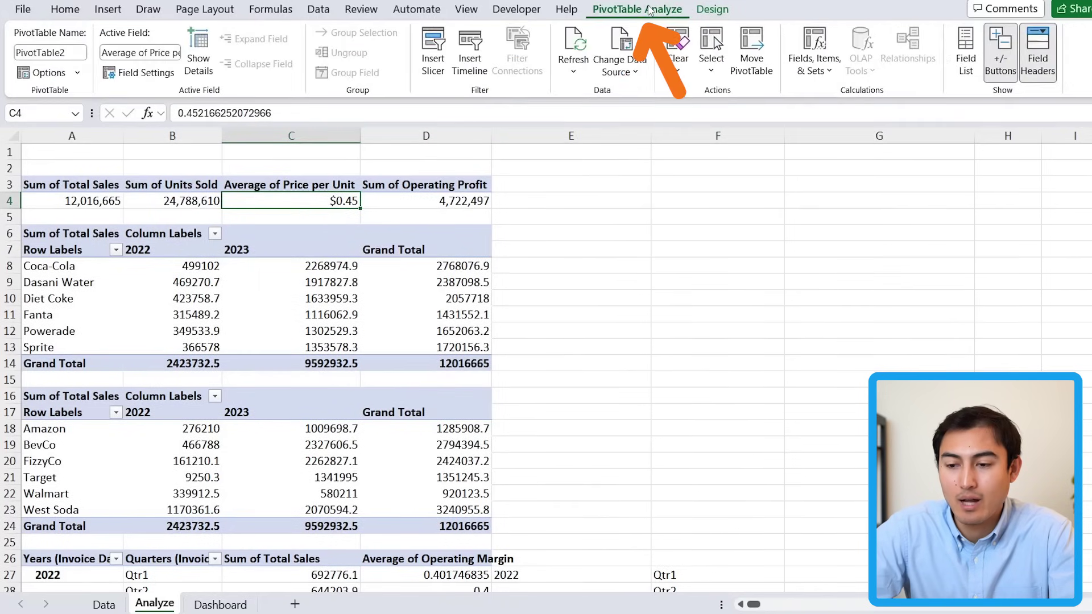
click(442, 55)
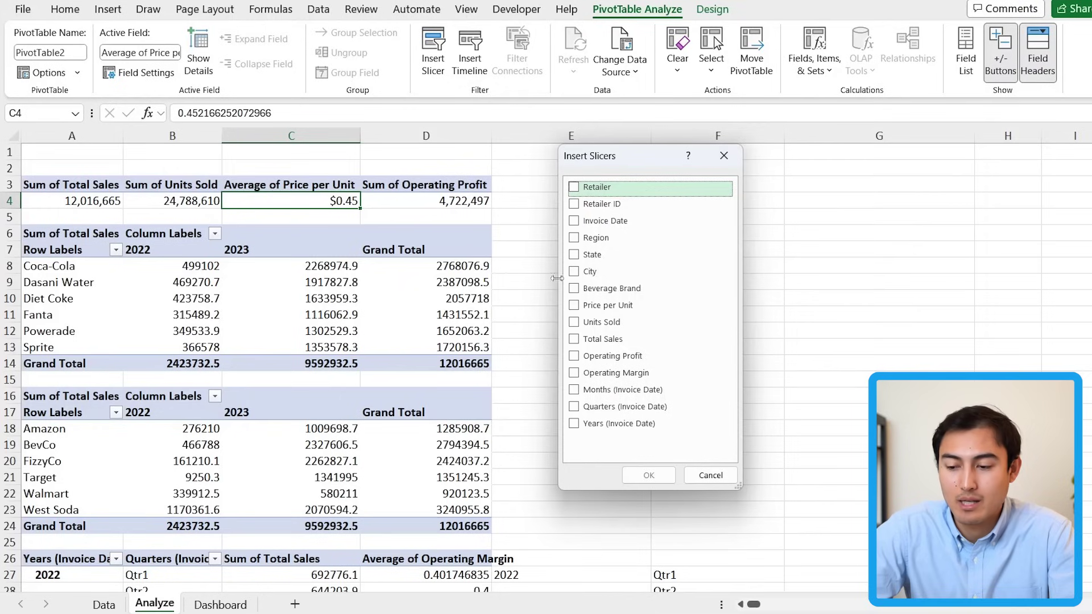
click(574, 239)
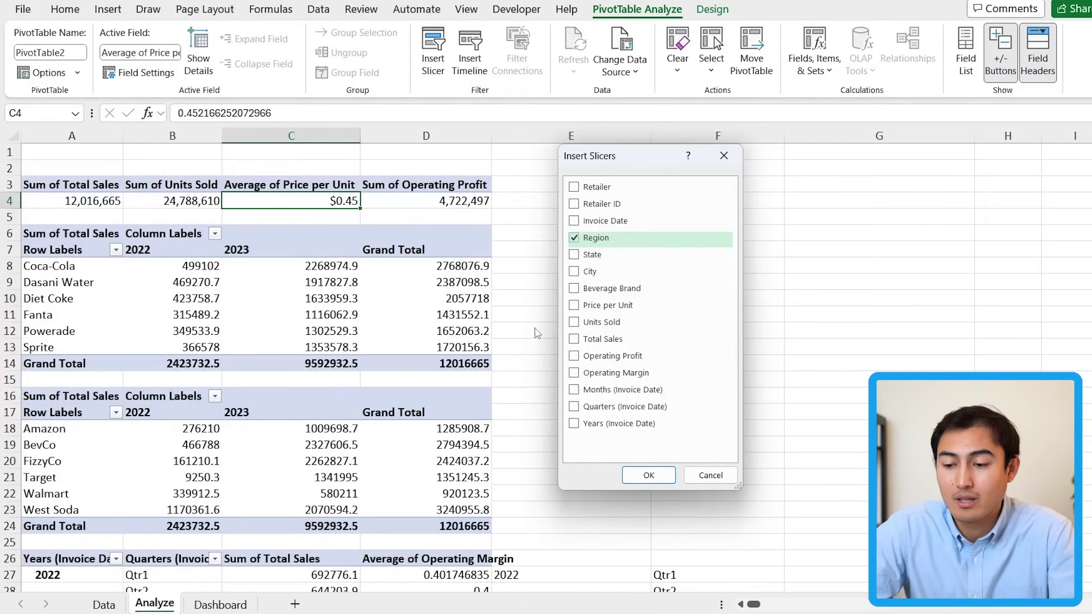
click(654, 477)
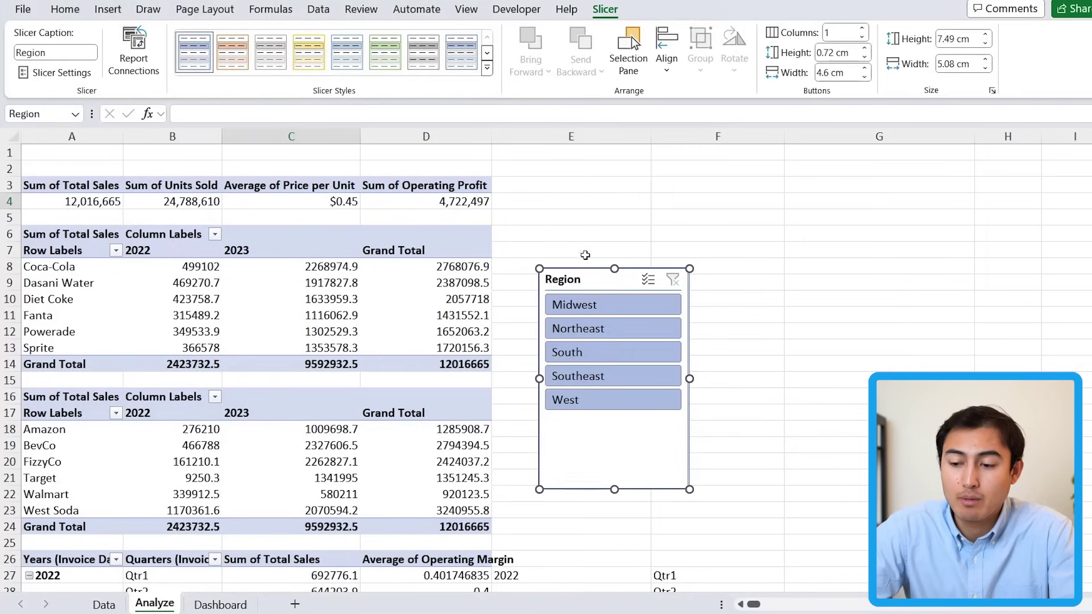
Move the Region slicer from the Analyze sheet to the Dashboard sheet and place it in column A below the Coca-Cola logo.
drag(594, 281, 609, 206)
key(Delete)
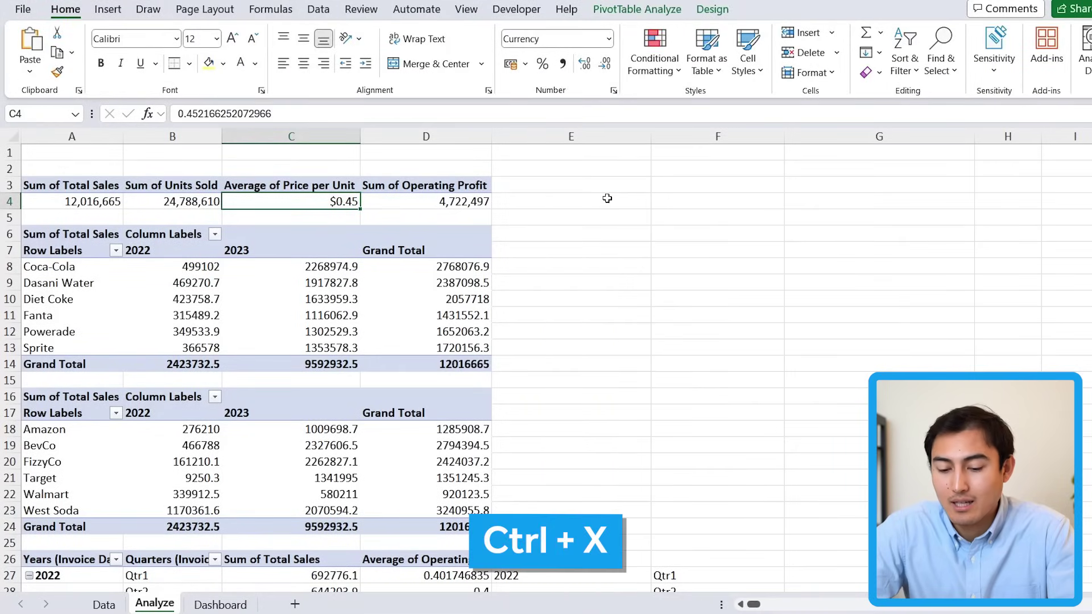
key(ctrl+Page_Down)
key(ctrl+v)
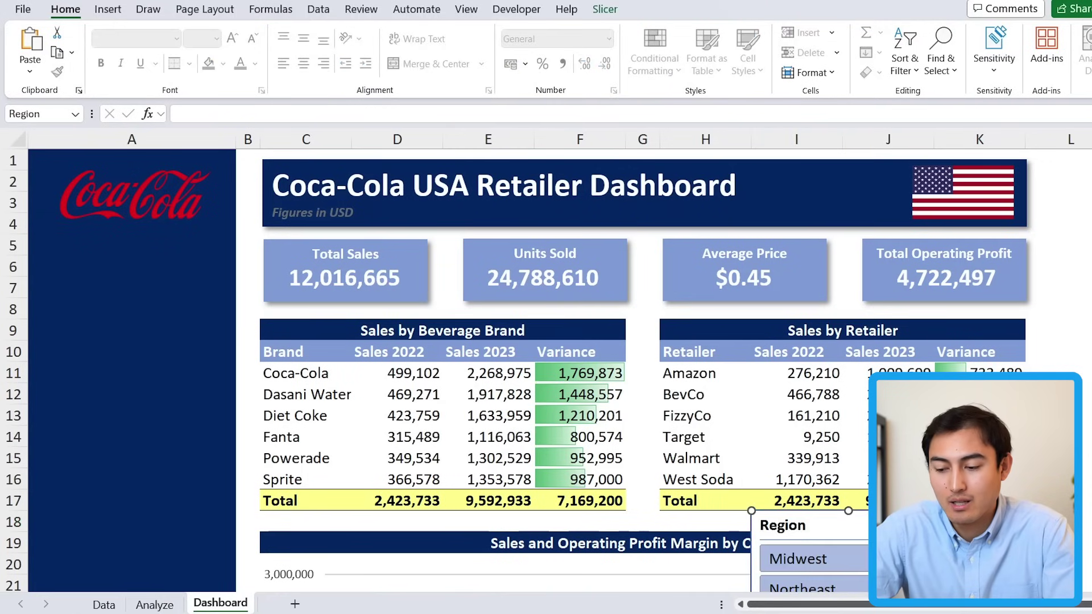
drag(841, 524, 254, 332)
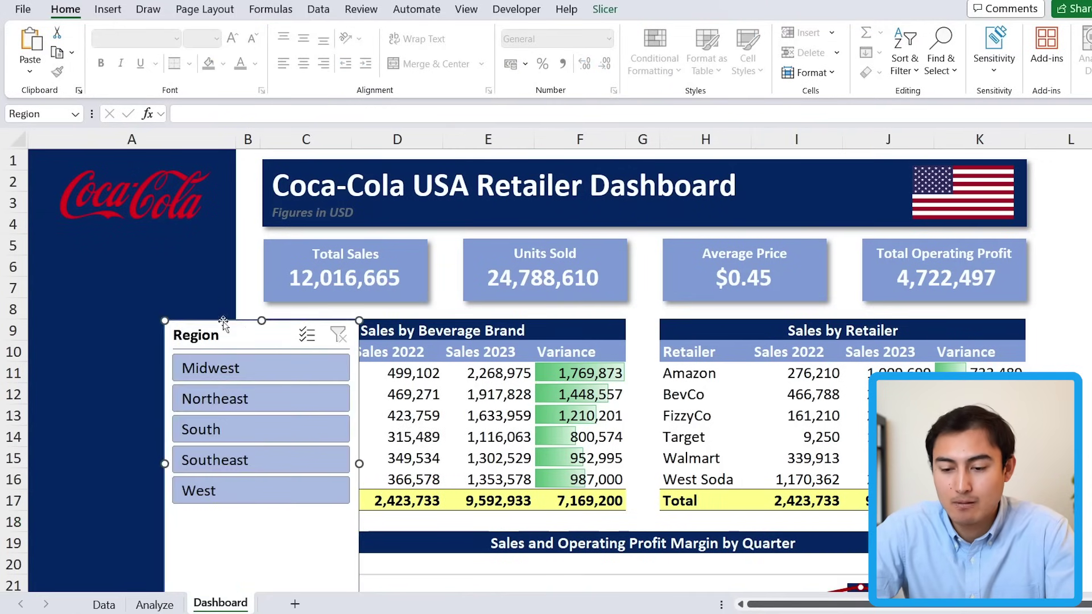
drag(329, 324, 210, 246)
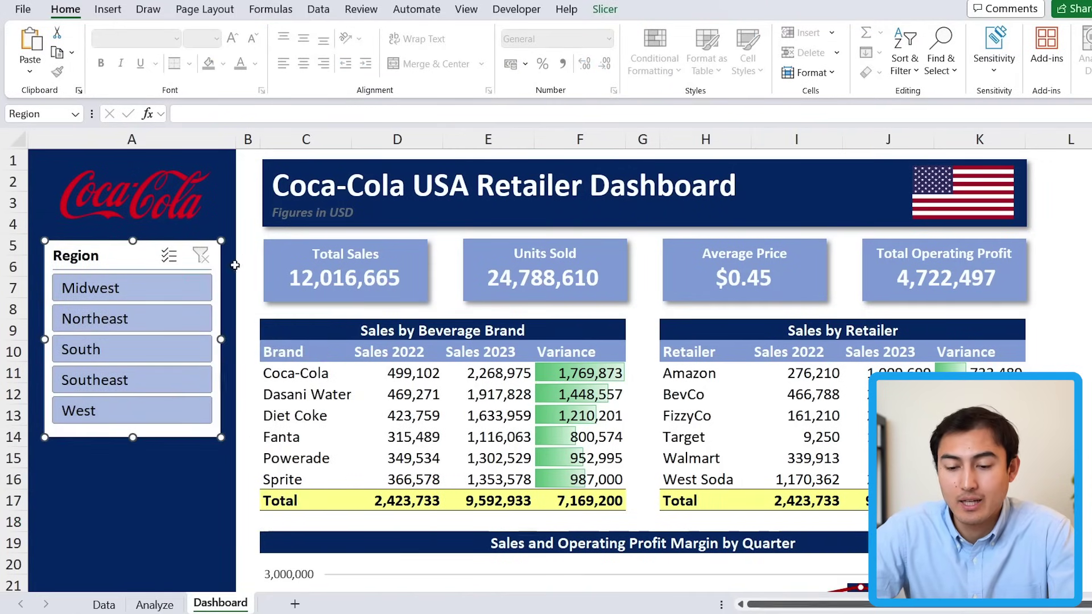
Test the Region slicer with Midwest and Northeast, checking which KPI cards, tables and chart respond.
click(143, 295)
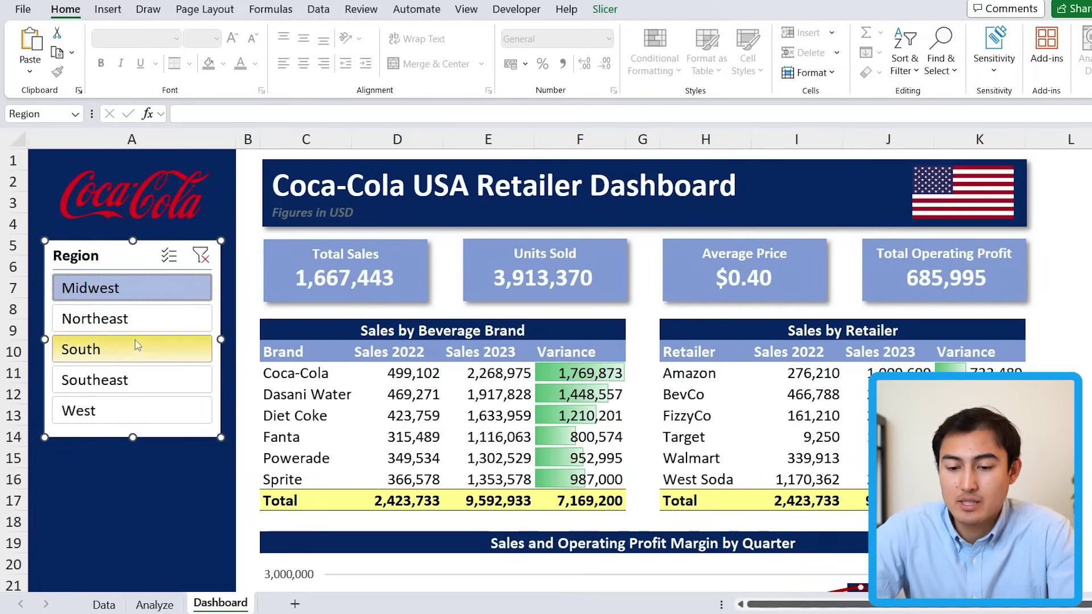
click(134, 317)
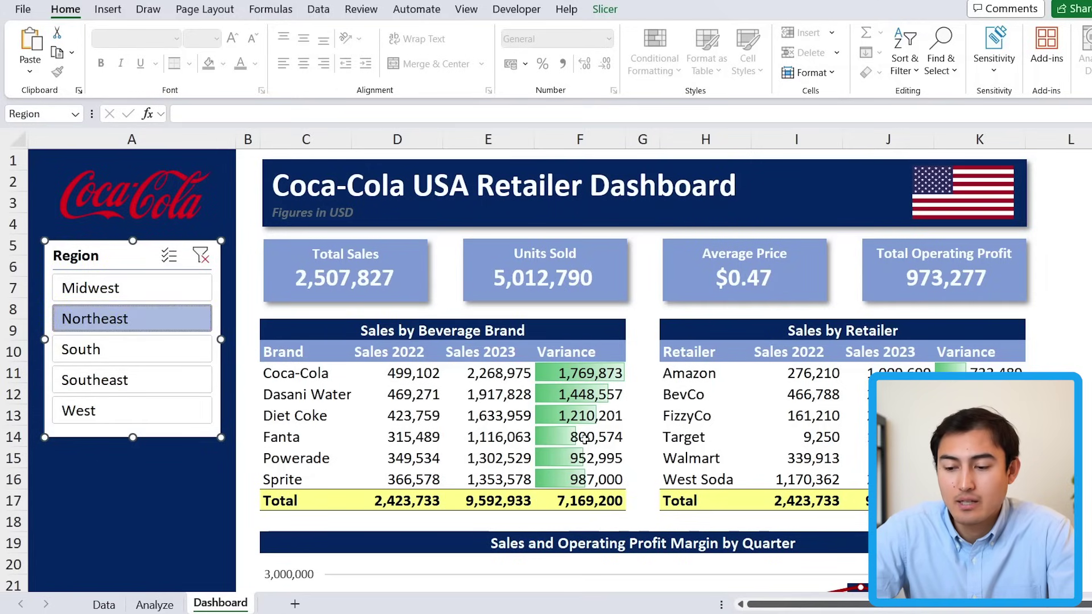
scroll(584, 419, down, 3)
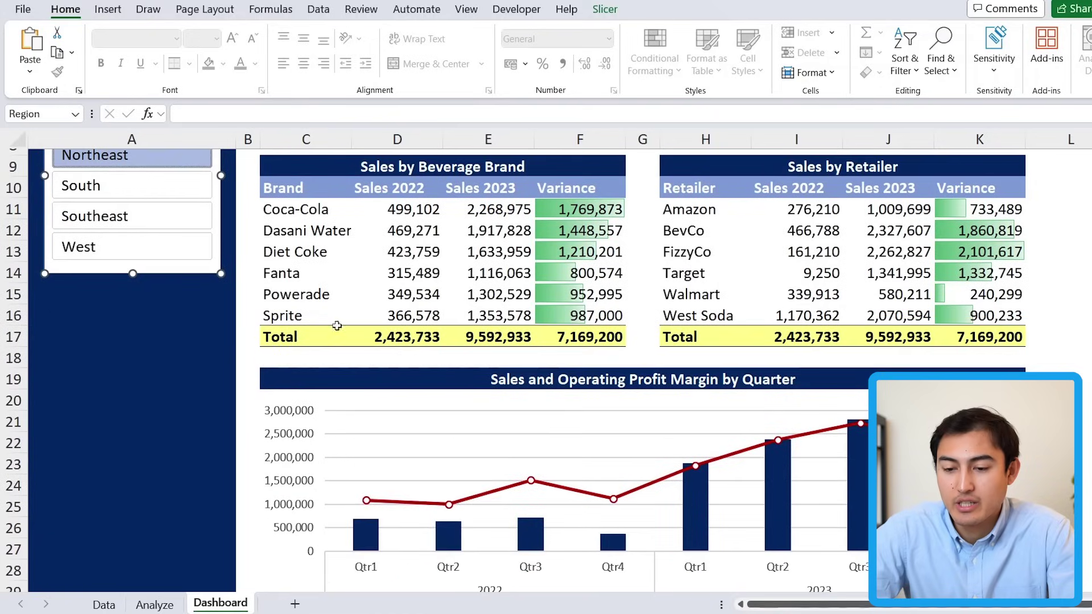
scroll(157, 292, up, 3)
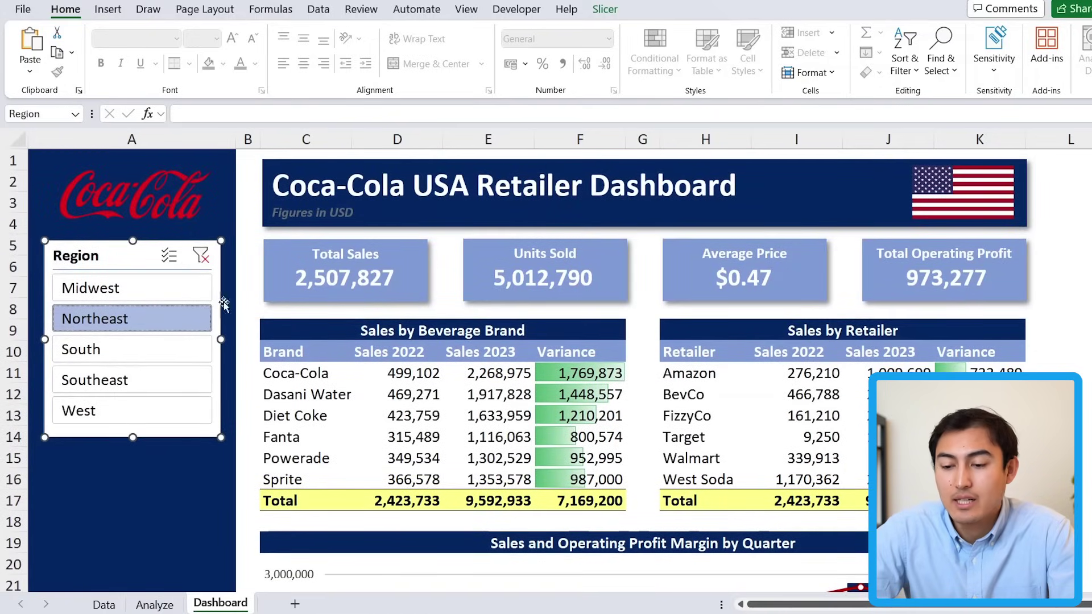
key(Up)
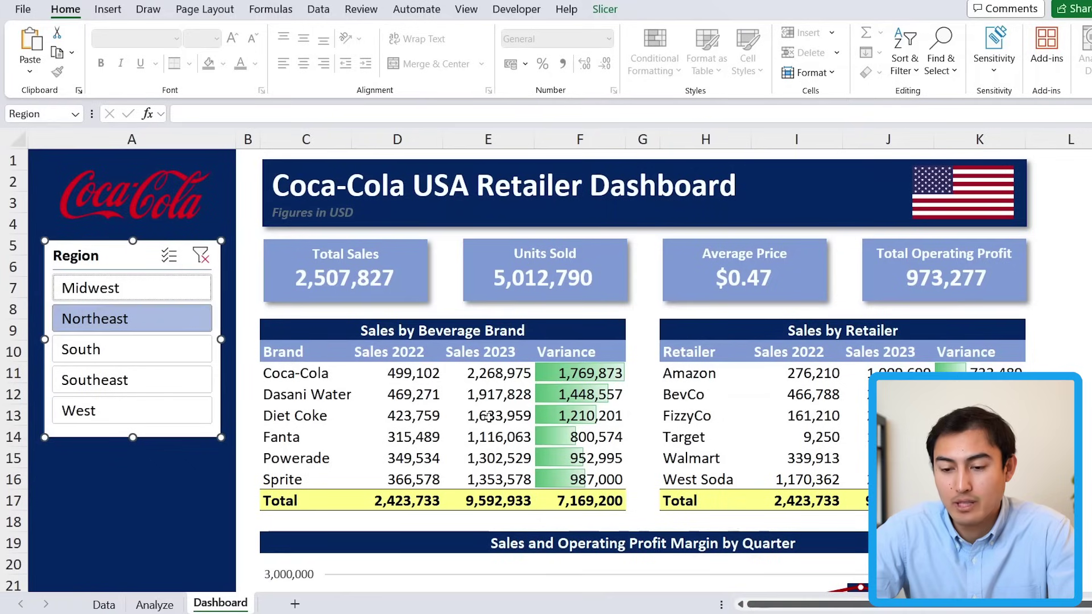
Connect the beverage brand PivotTable on the Analyze sheet to the Region slicer, and select a cell in the retailer PivotTable.
click(154, 605)
click(288, 316)
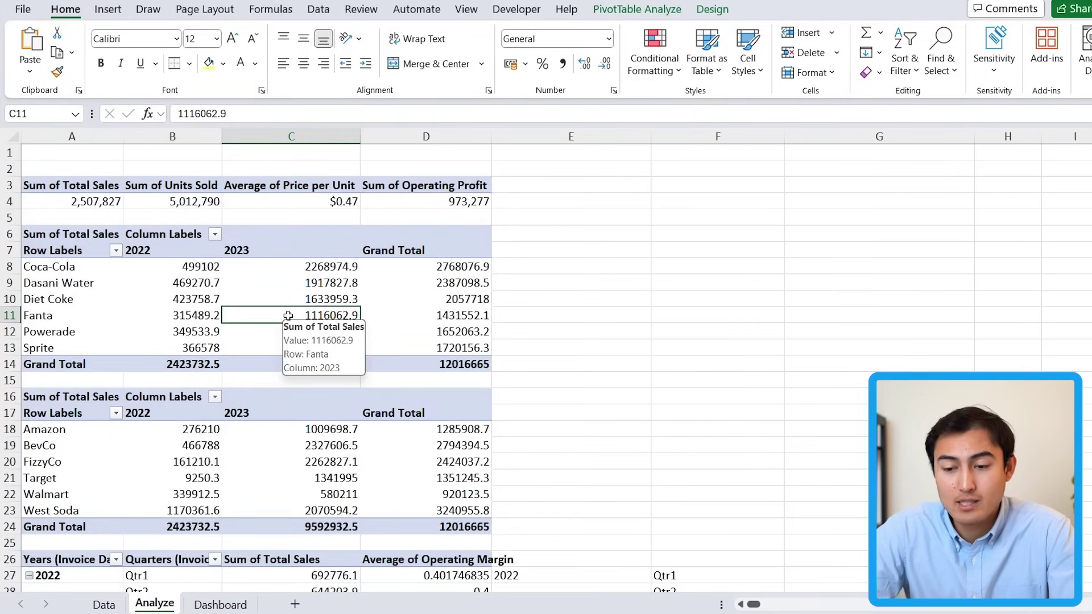
click(654, 8)
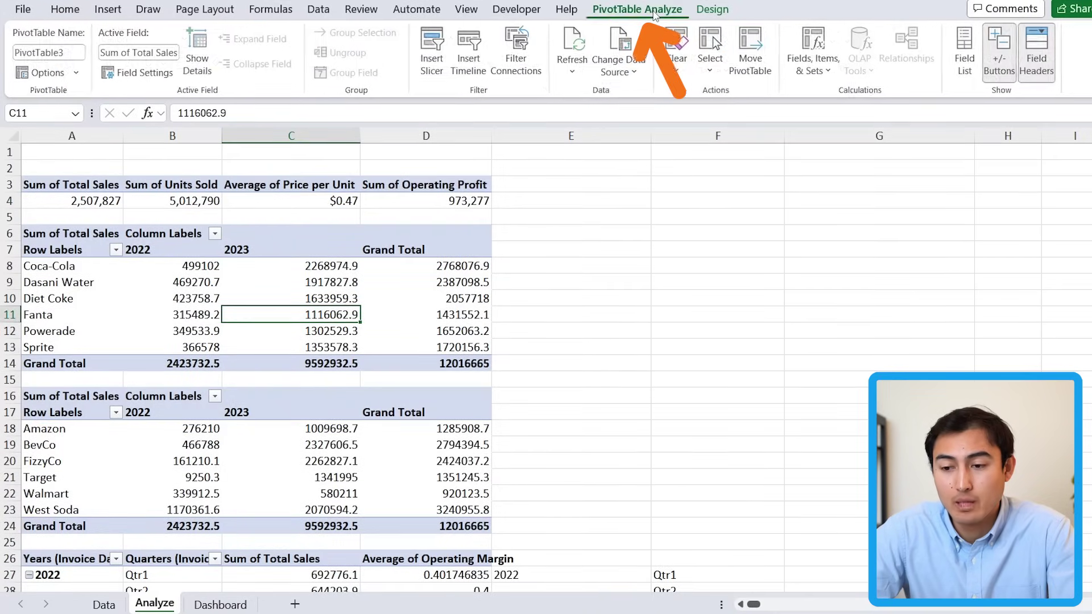
click(522, 61)
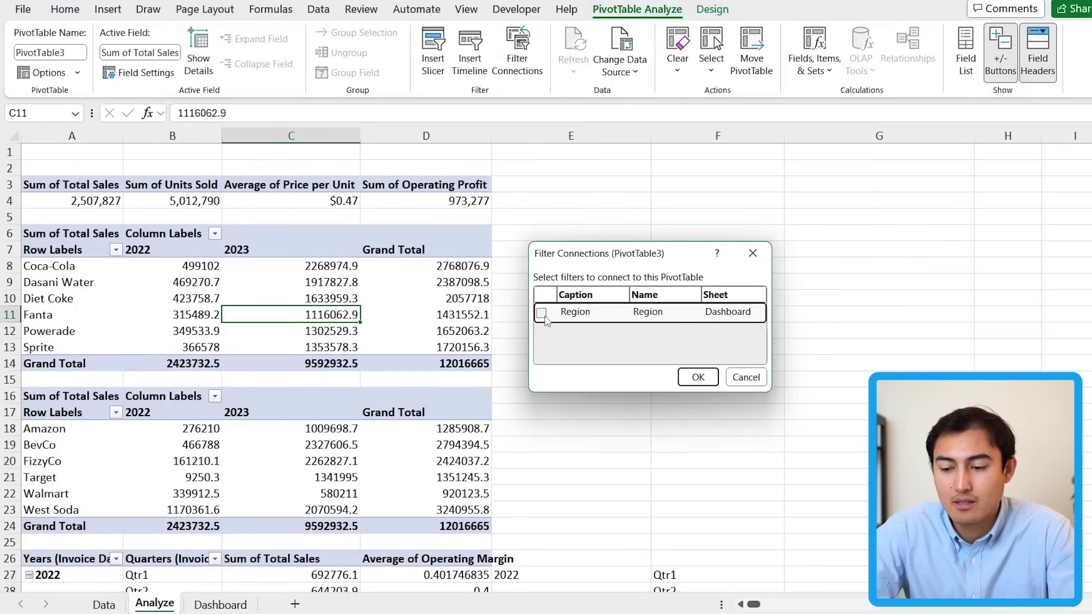
click(698, 378)
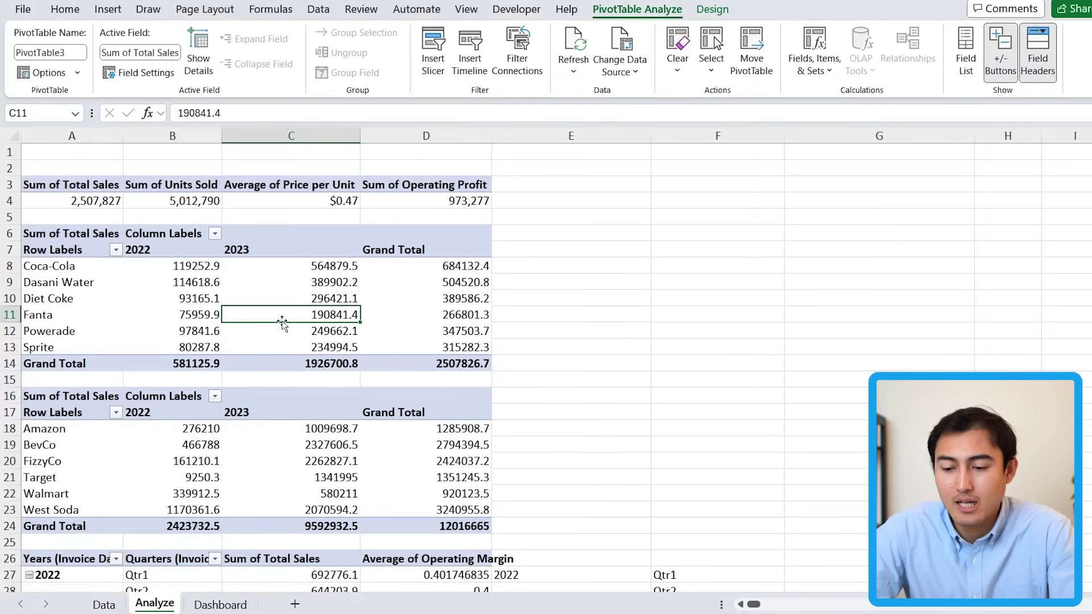
click(303, 477)
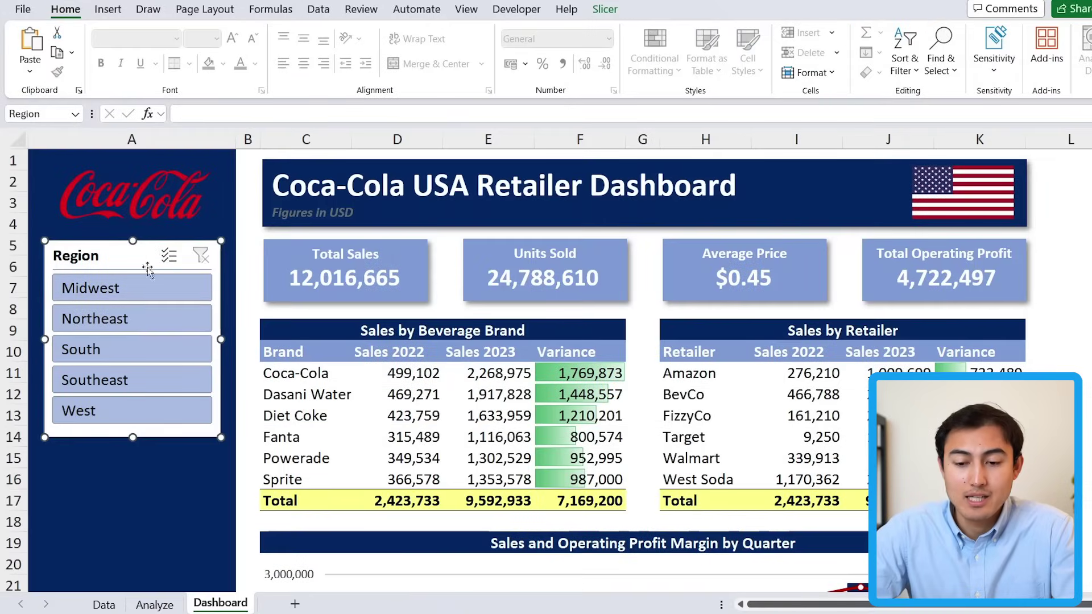
Test the Region slicer with Midwest, West and Southeast across the dashboard tables and chart, and clear the region filter.
click(104, 291)
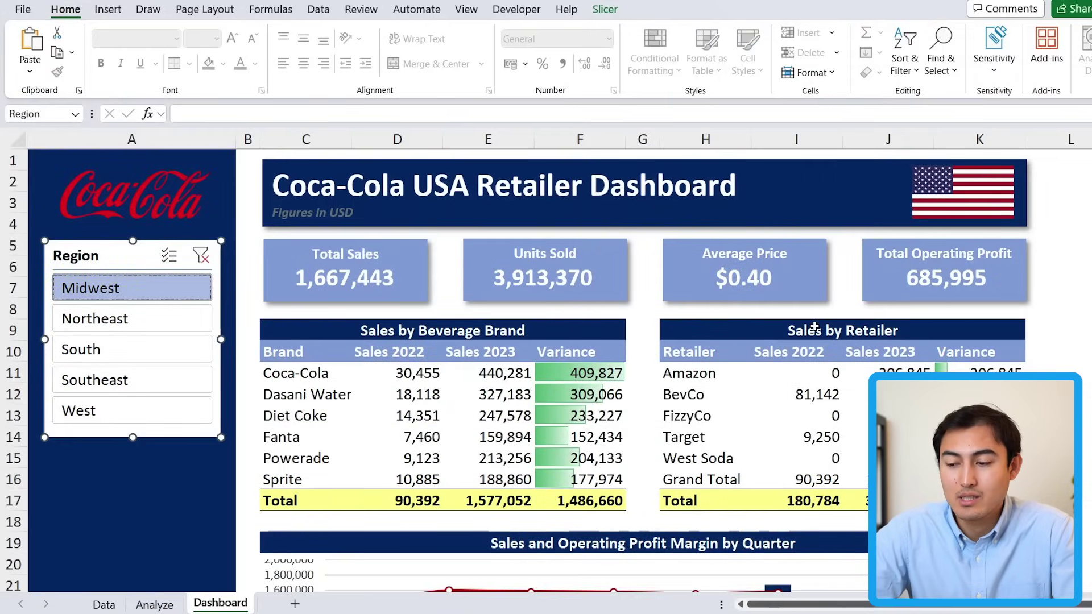
scroll(361, 273, down, 3)
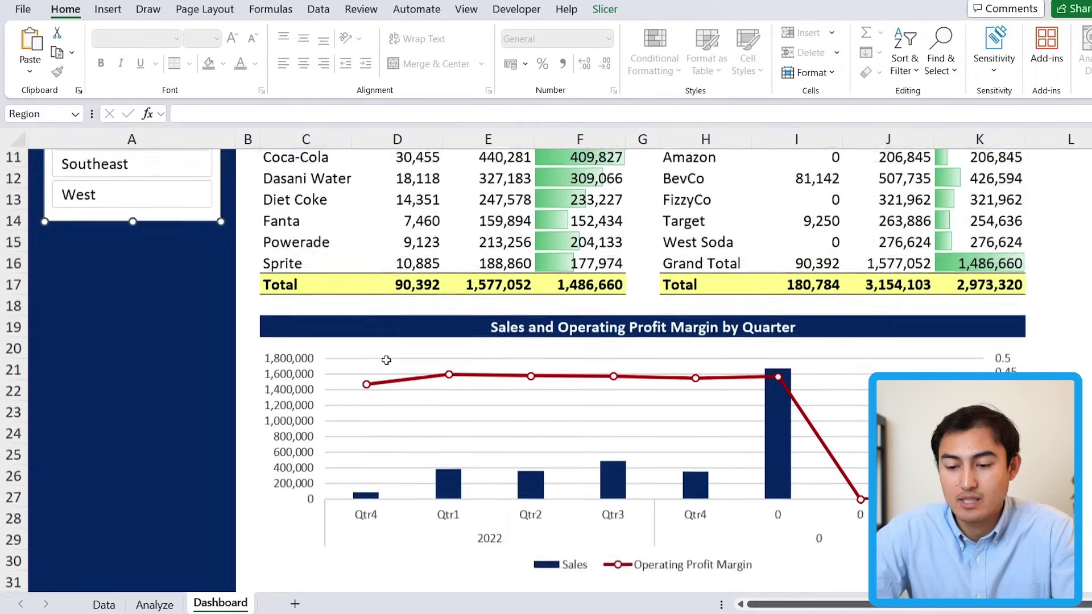
click(159, 183)
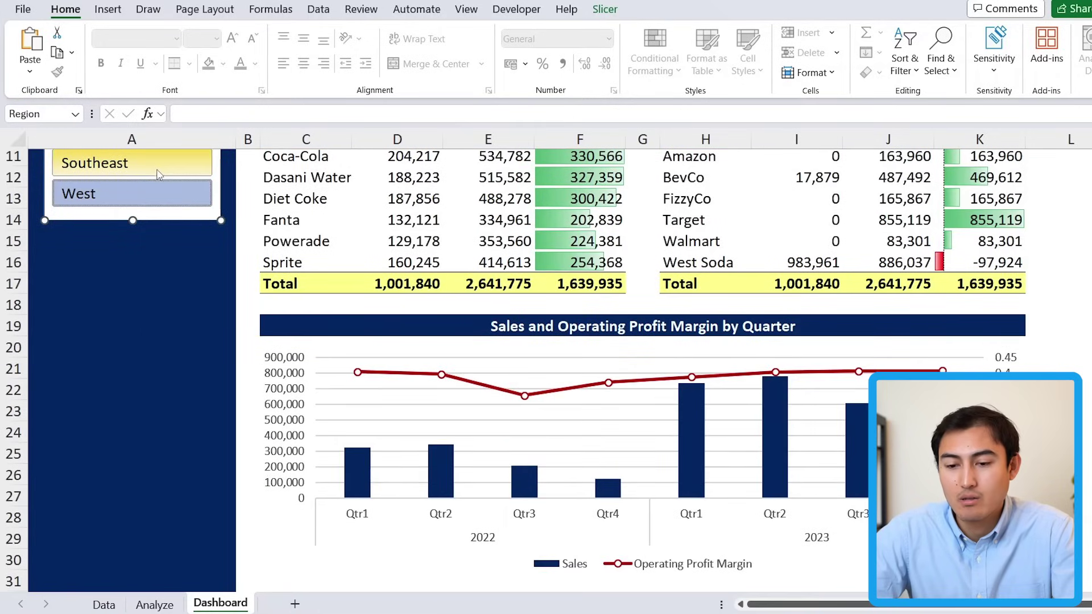
click(159, 173)
scroll(159, 173, up, 3)
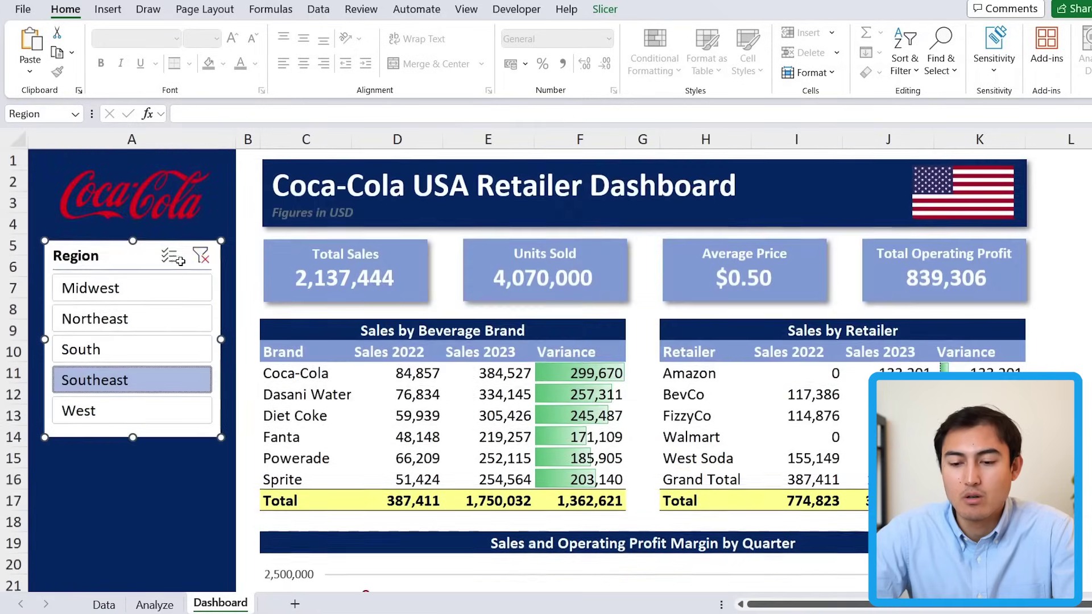
click(201, 257)
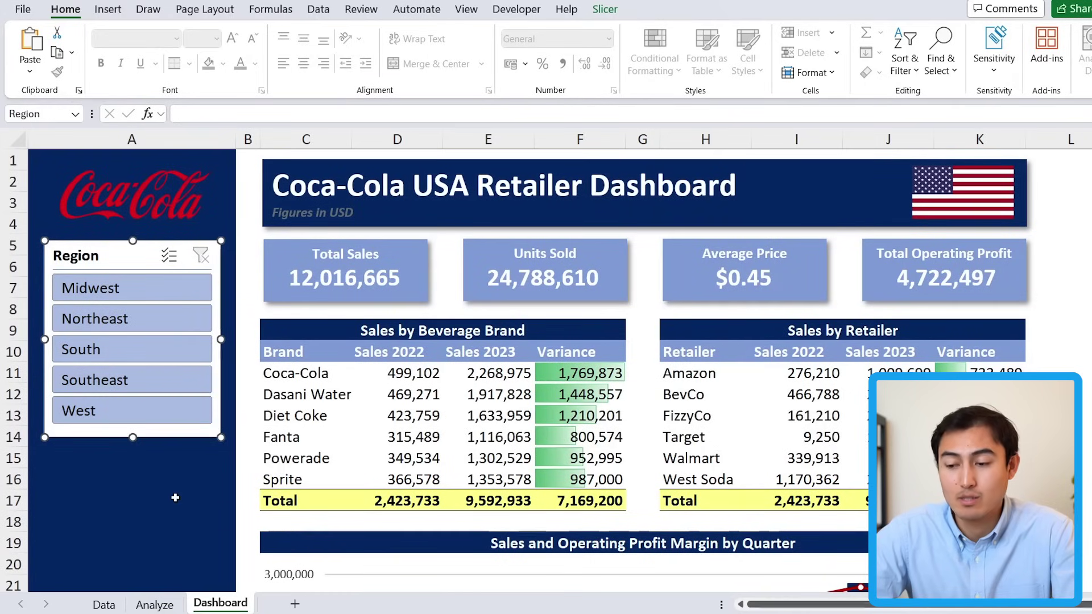
Insert a Years (Invoice Date) slicer from the KPI totals PivotTable on the Analyze sheet.
key(ctrl+Page_Up)
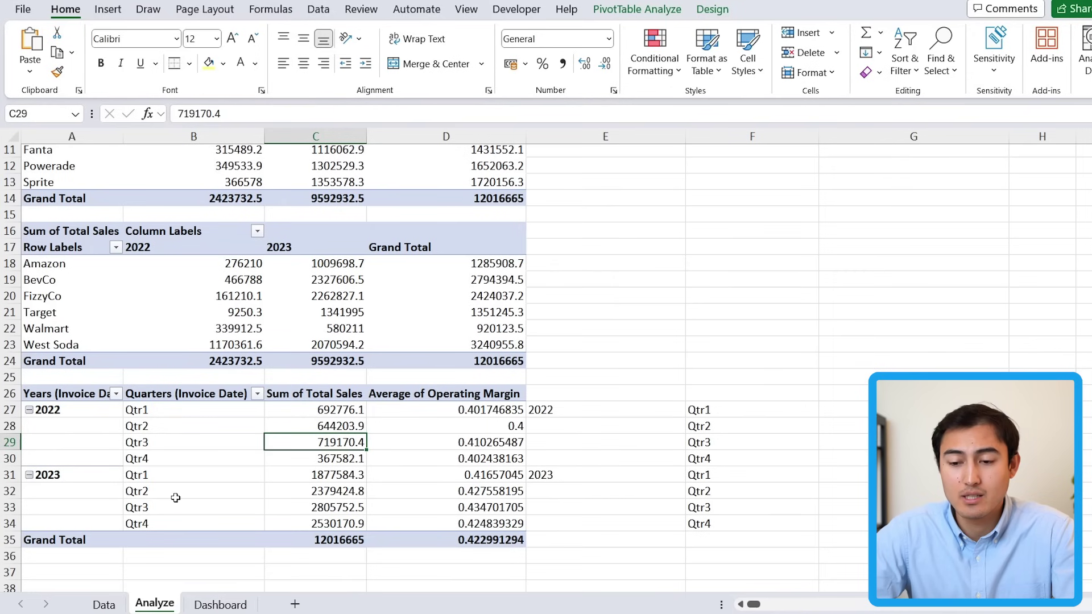
scroll(176, 498, up, 4)
click(230, 205)
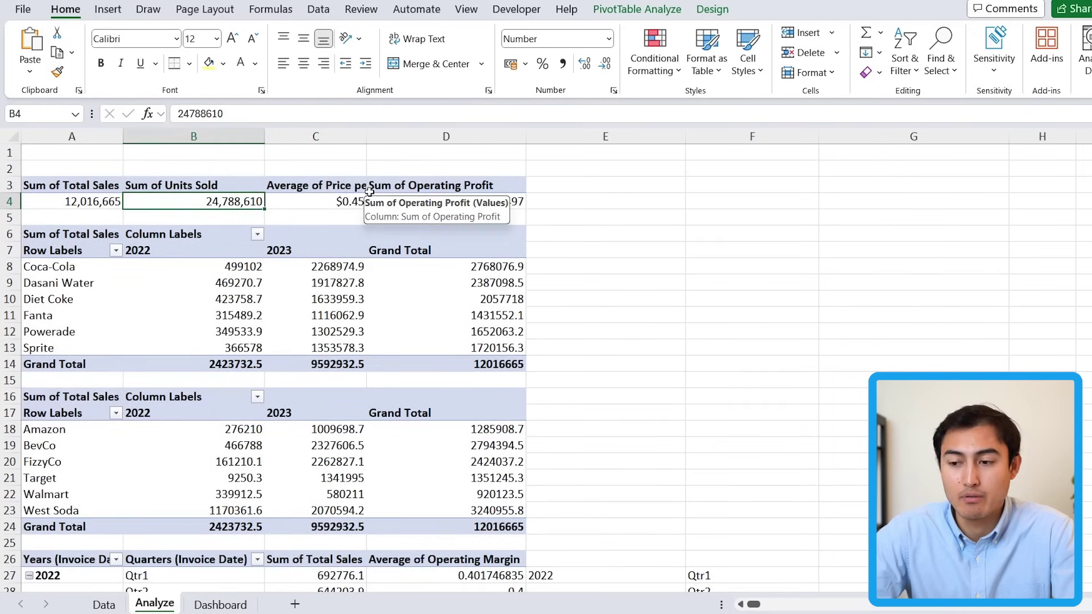
click(671, 10)
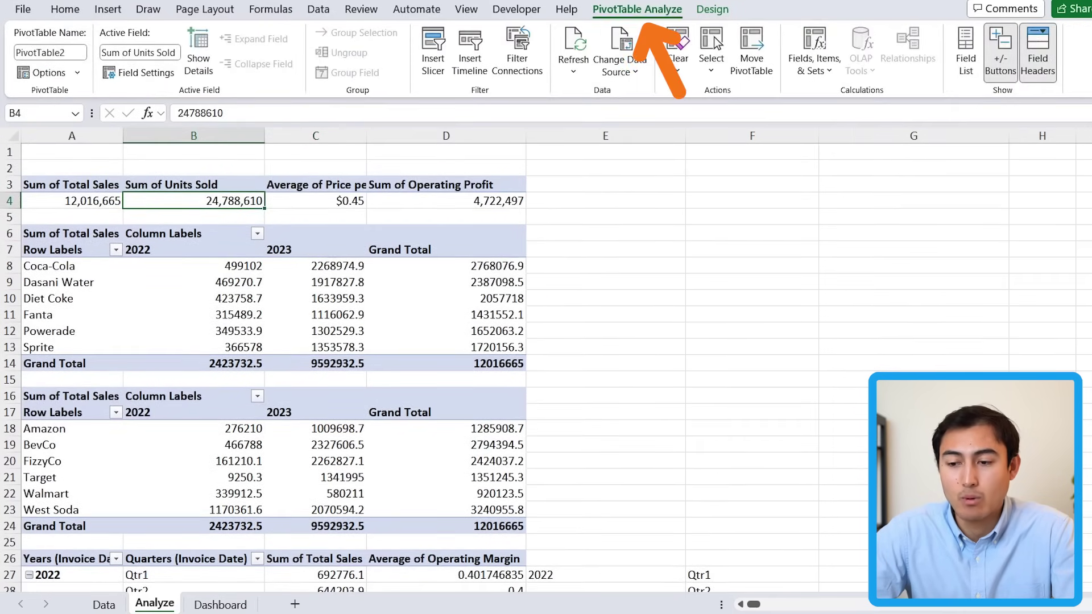
click(439, 52)
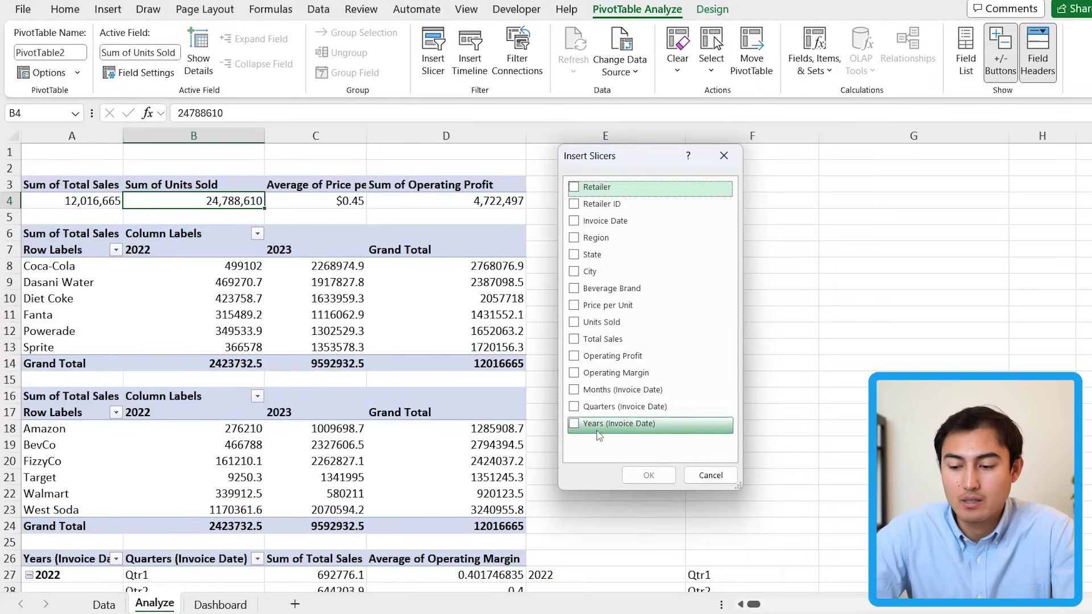
click(574, 424)
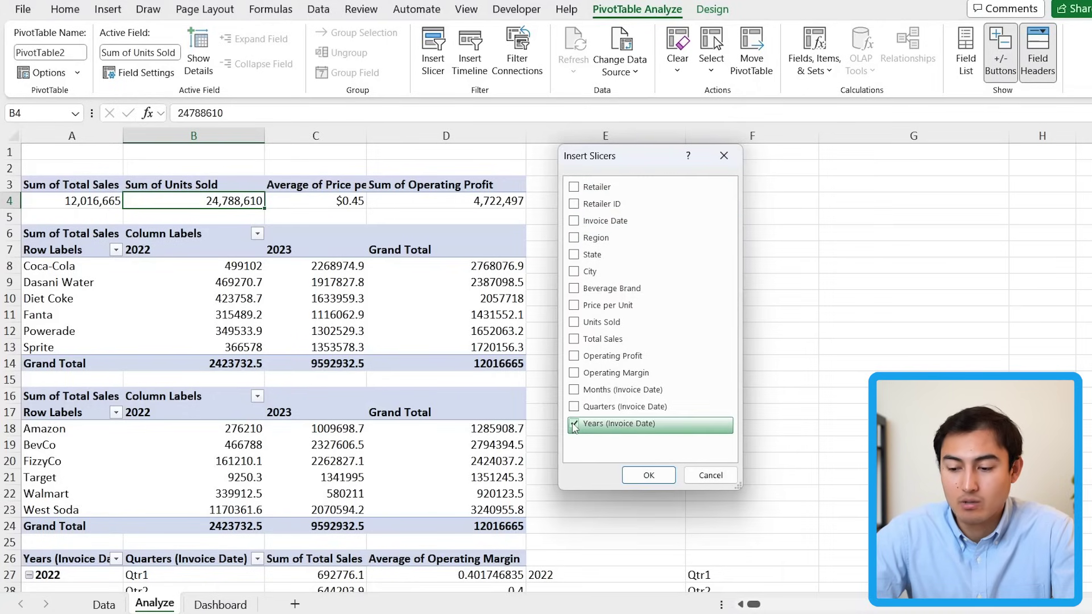
click(639, 477)
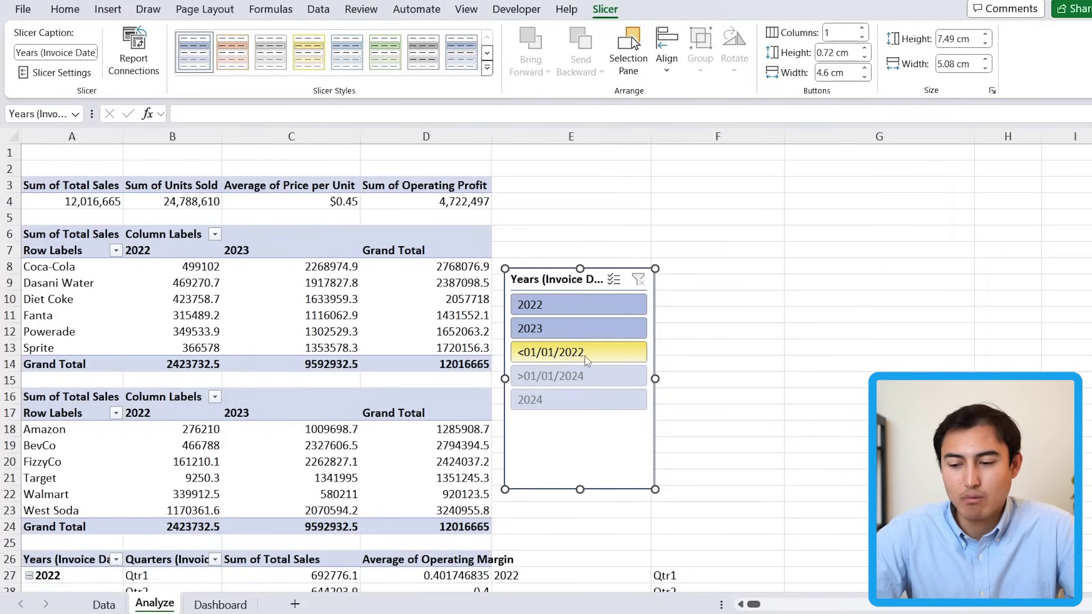
Hide items with no data in the Years slicer and place it below the Region slicer on the Dashboard sheet.
right_click(582, 432)
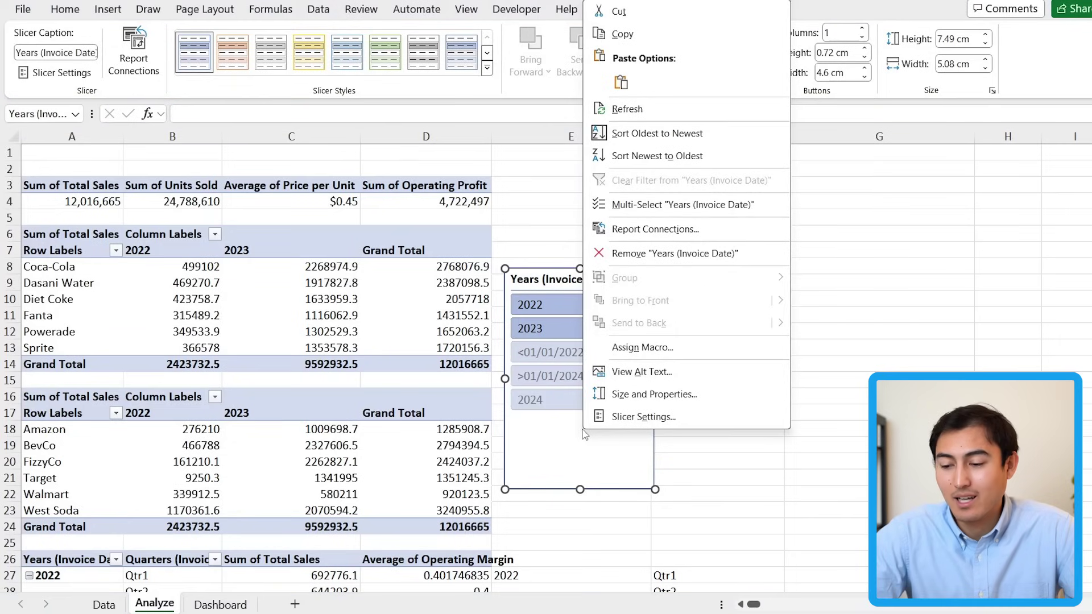
click(627, 419)
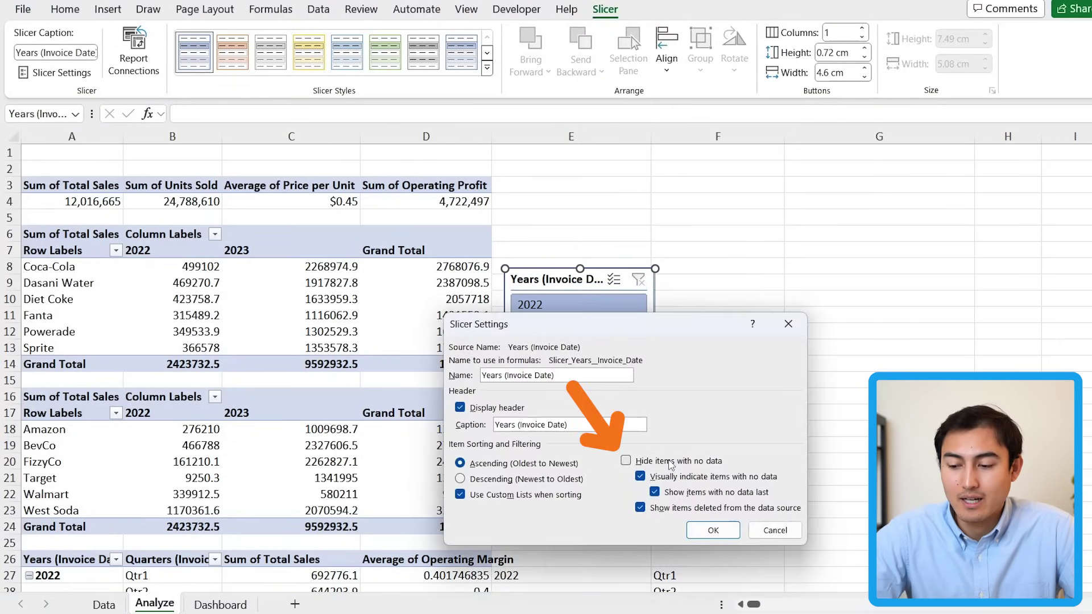
click(655, 467)
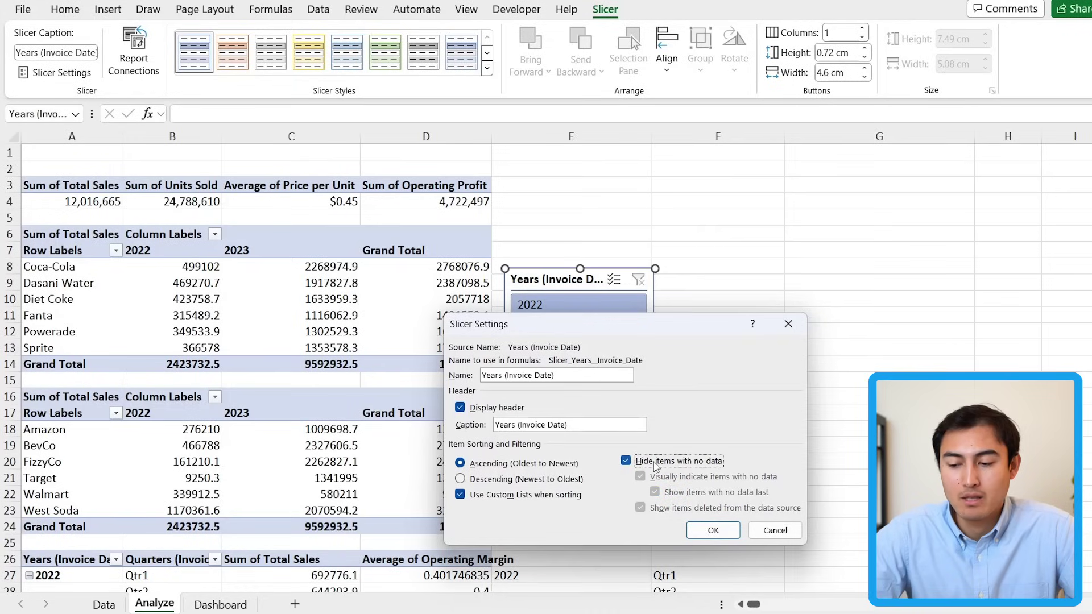
click(723, 530)
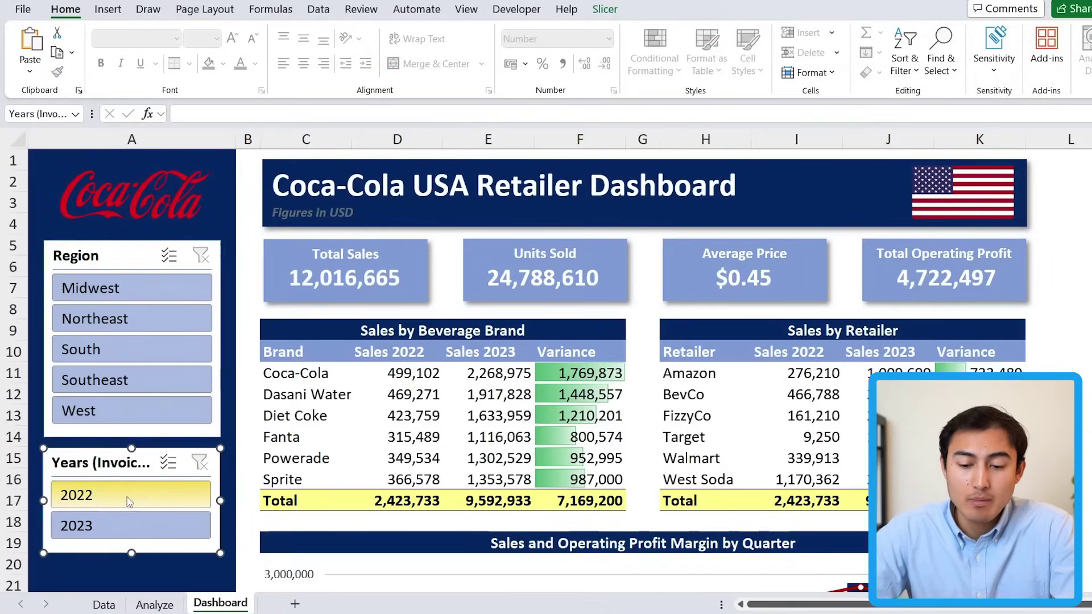
Test the Years slicer with 2022 and 2023, checking the KPI cards, tables and chart, and clear the year filter.
click(130, 499)
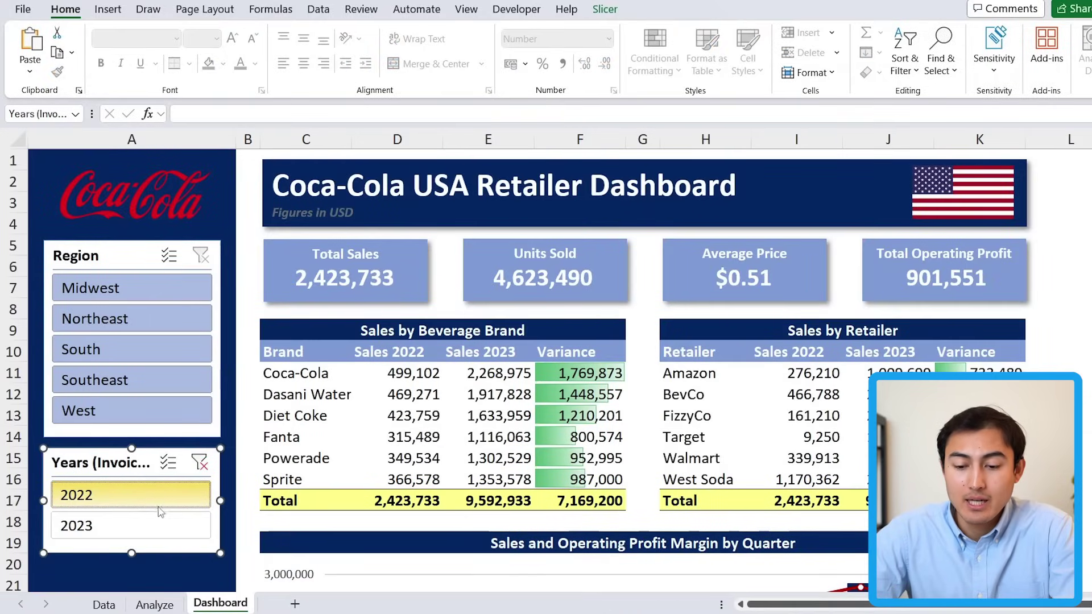
click(122, 521)
click(128, 502)
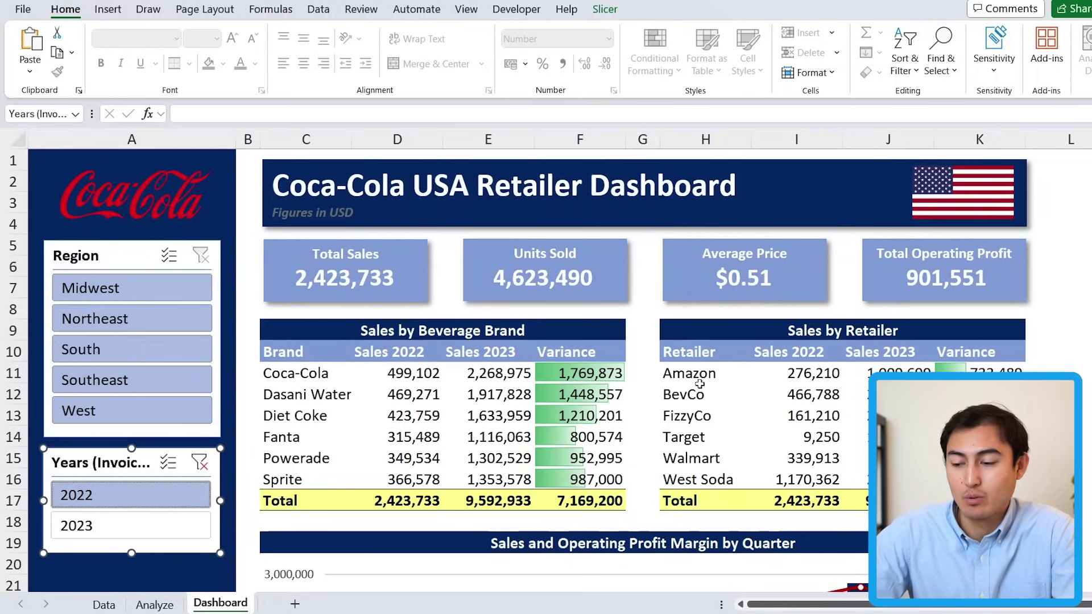
scroll(699, 383, down, 4)
scroll(578, 354, up, 4)
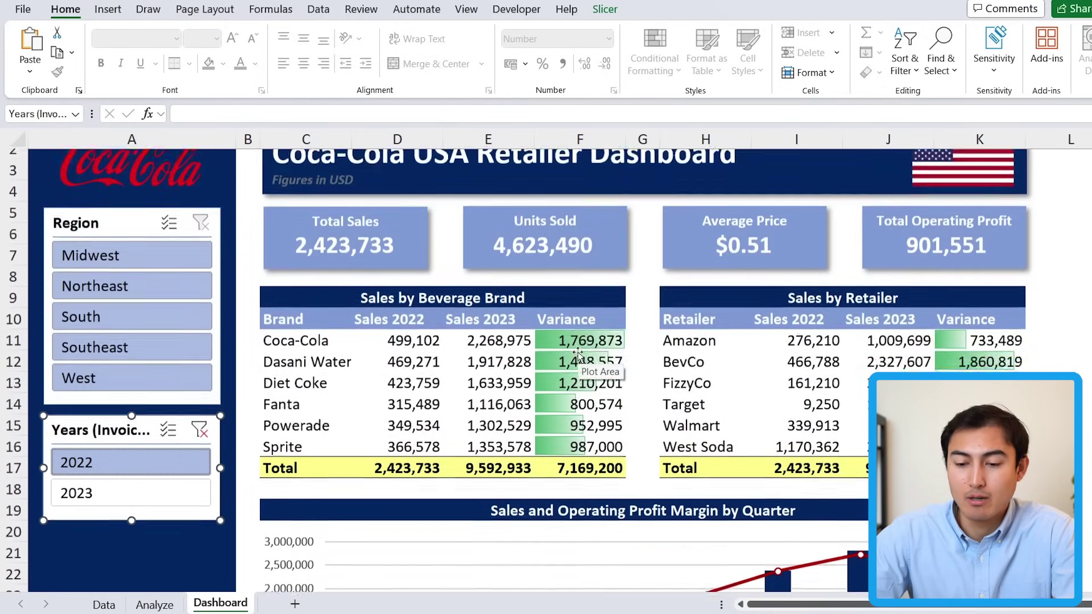
click(199, 464)
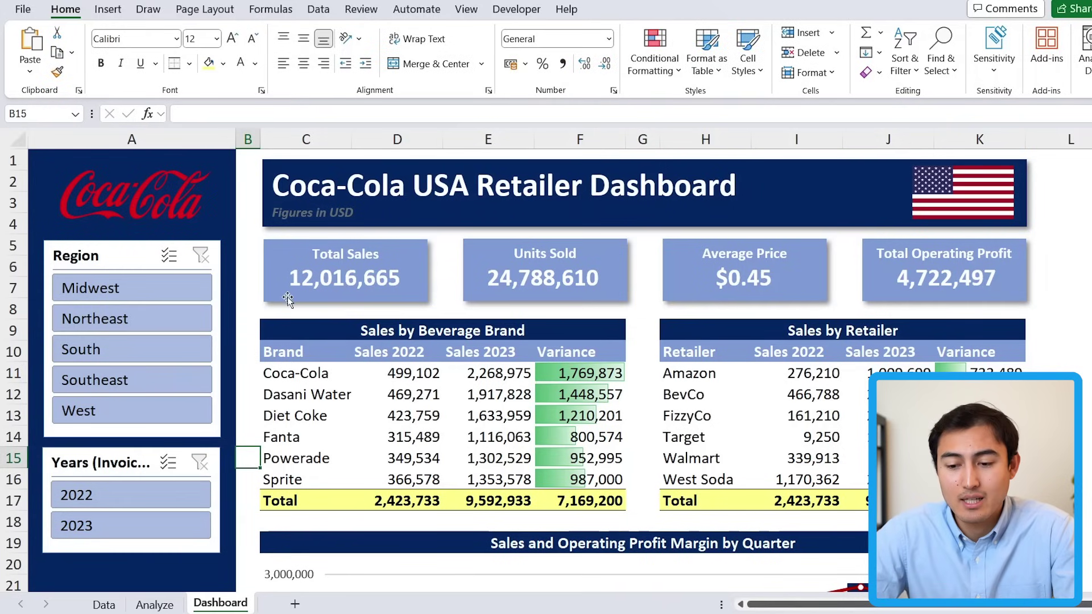
Duplicate the Total Sales value text box, place the copy below the Years slicer and replace its linked value with "Last Update Jan 2024".
click(299, 281)
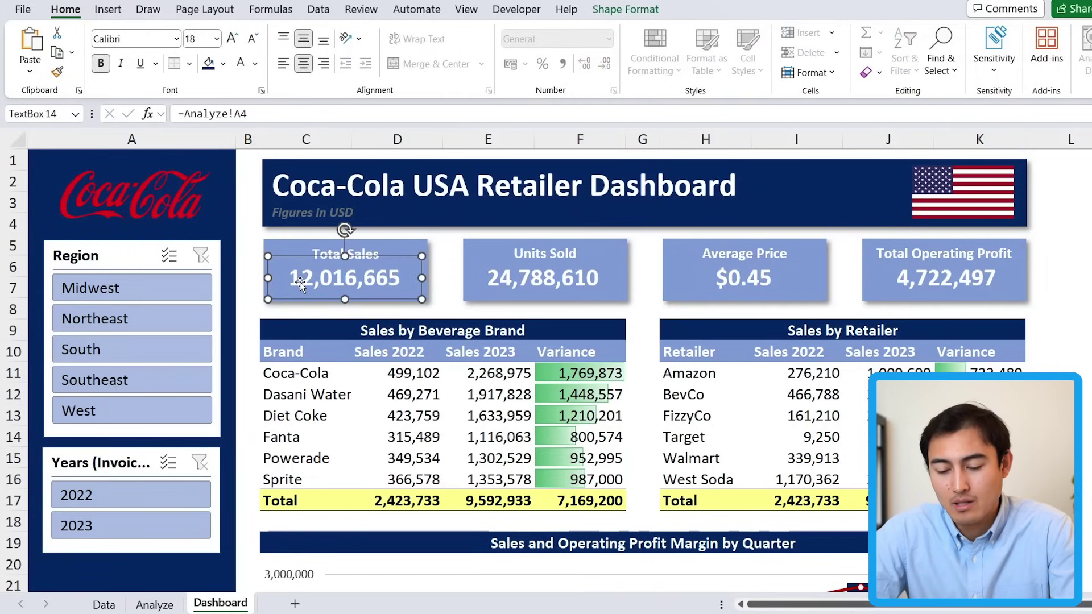
key(ctrl+d)
drag(328, 309, 99, 549)
drag(185, 114, 261, 113)
key(BackSpace)
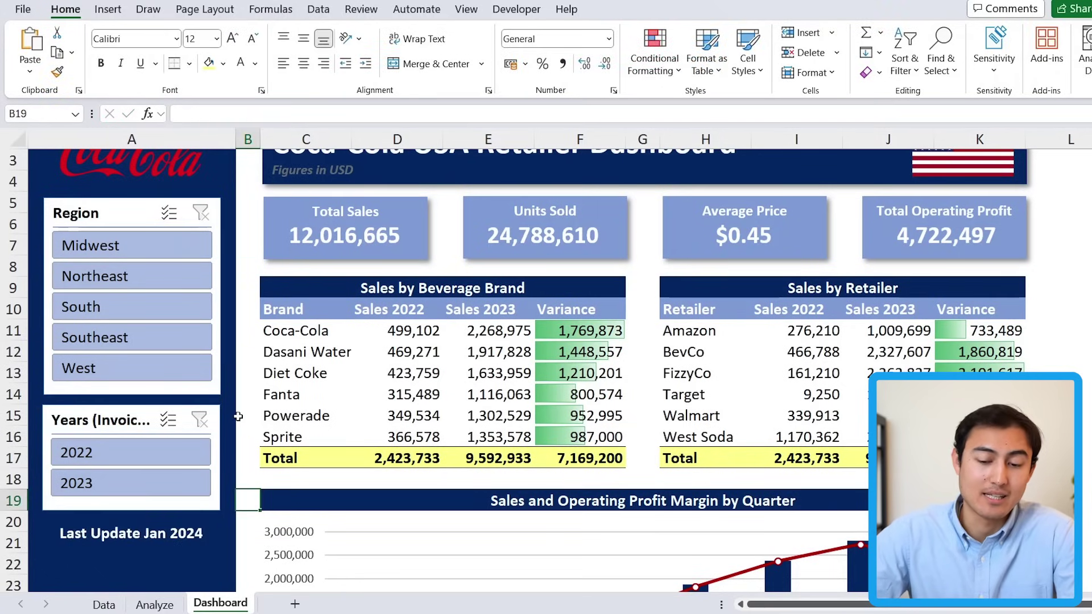
Collapse the ribbon to give the dashboard more room.
scroll(238, 417, up, 1)
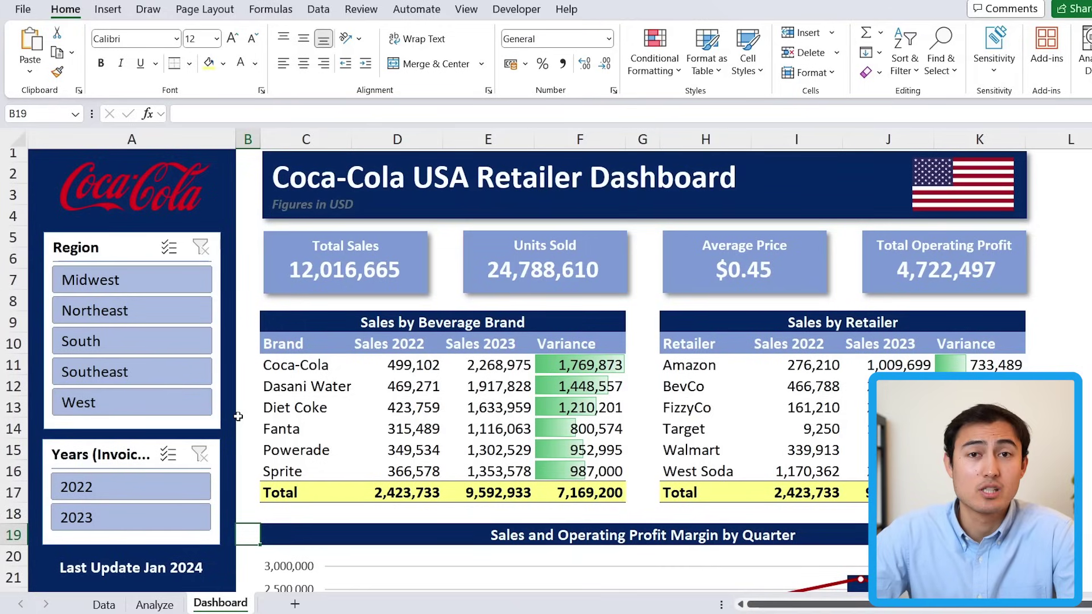
right_click(226, 86)
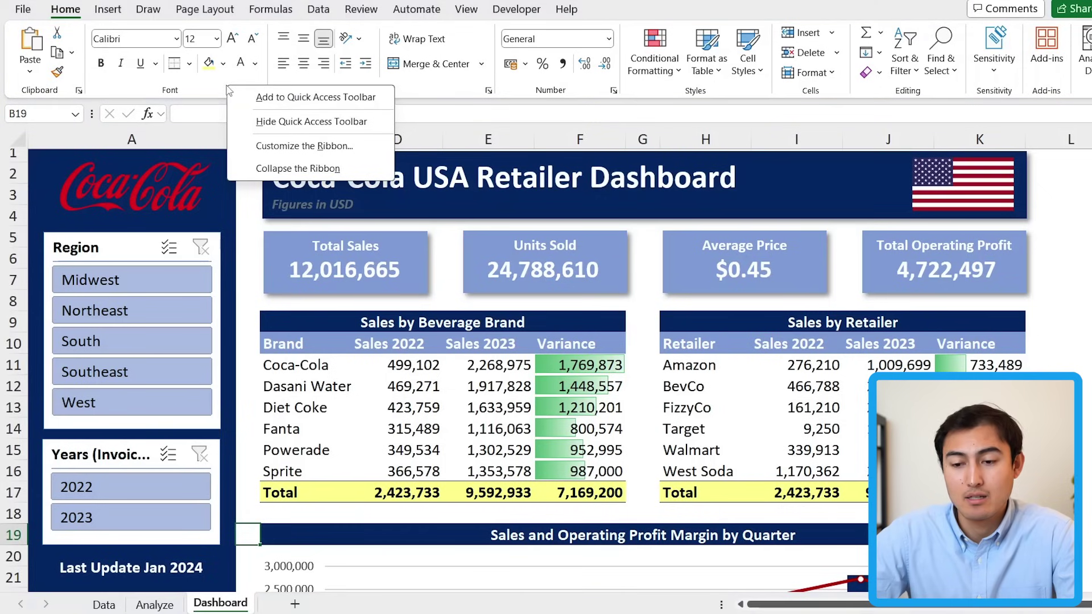
click(274, 168)
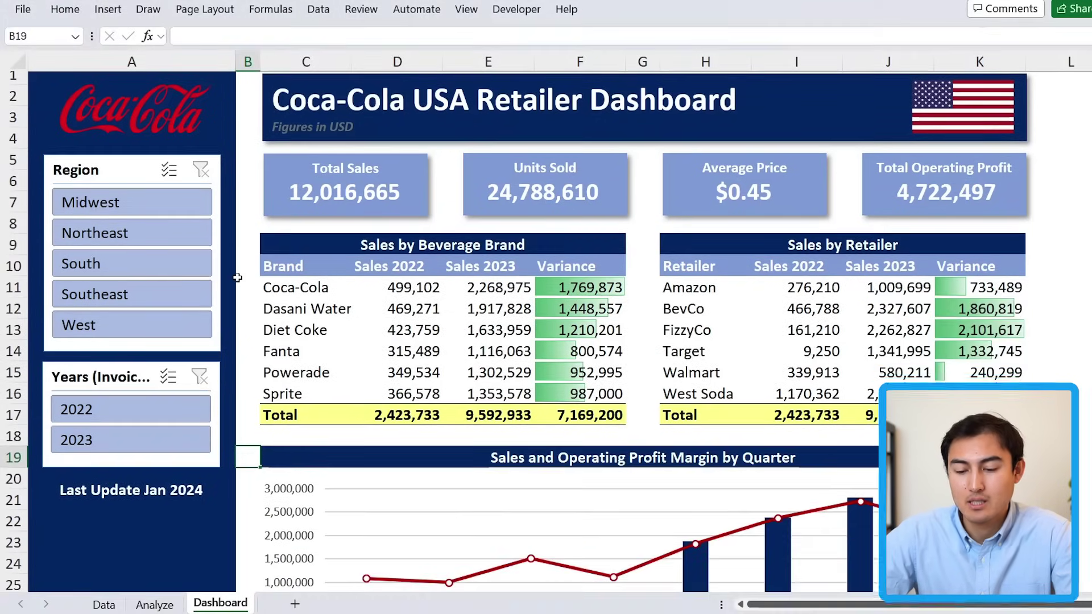
Filter the finished dashboard to the West region to check its response, and clear the region filter.
scroll(238, 277, down, 1)
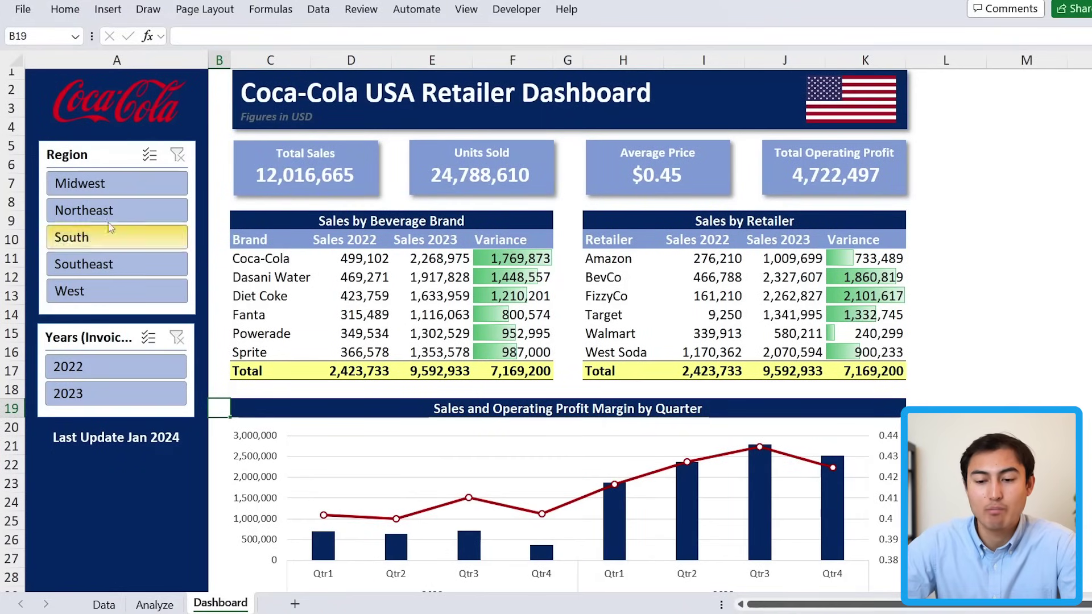
click(108, 292)
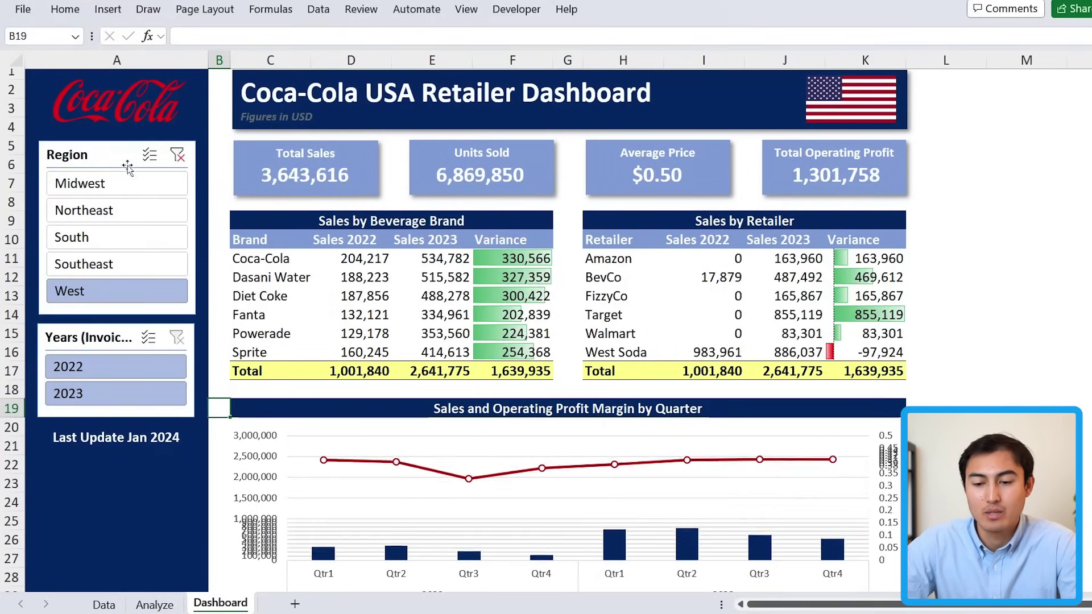
click(177, 156)
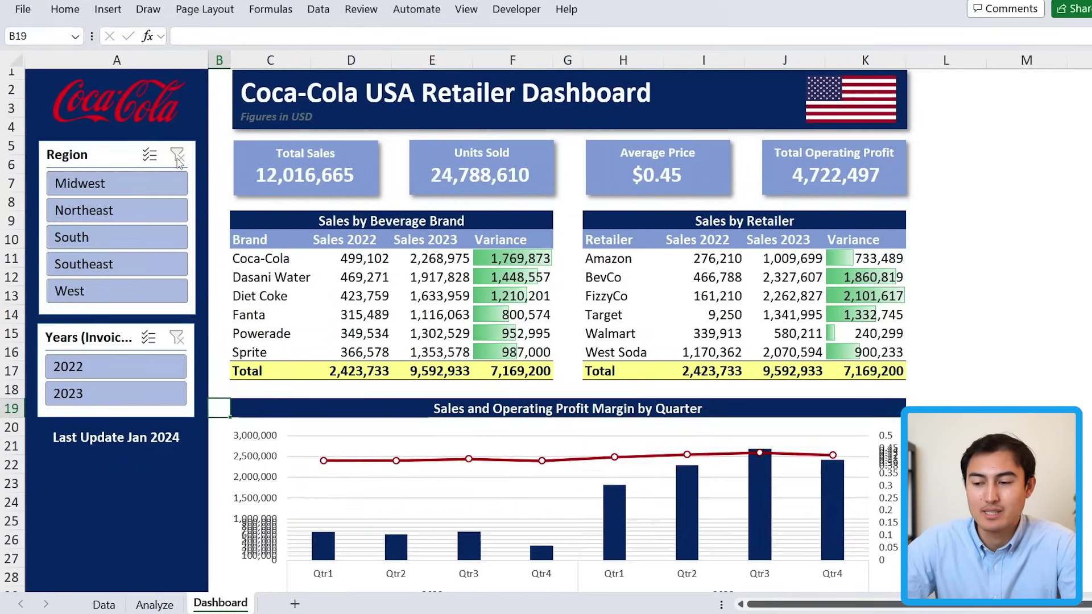